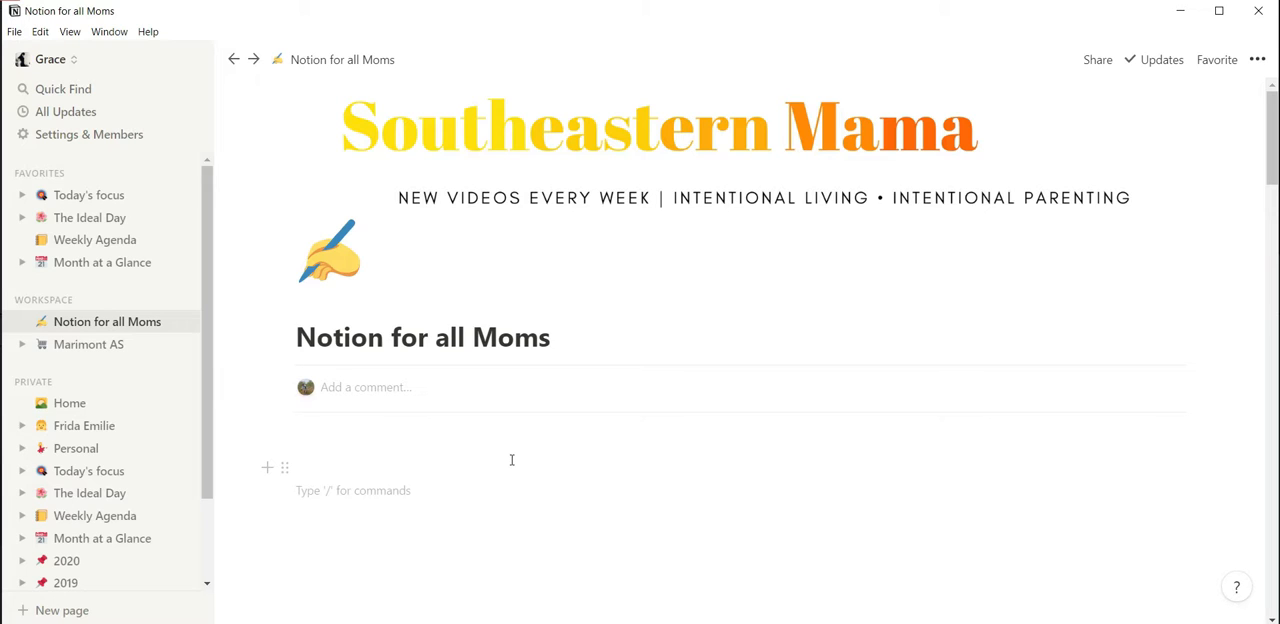
Open the child's page among the private pages and examine its layout of linked sections, from Nutrition to Clothing.
click(85, 426)
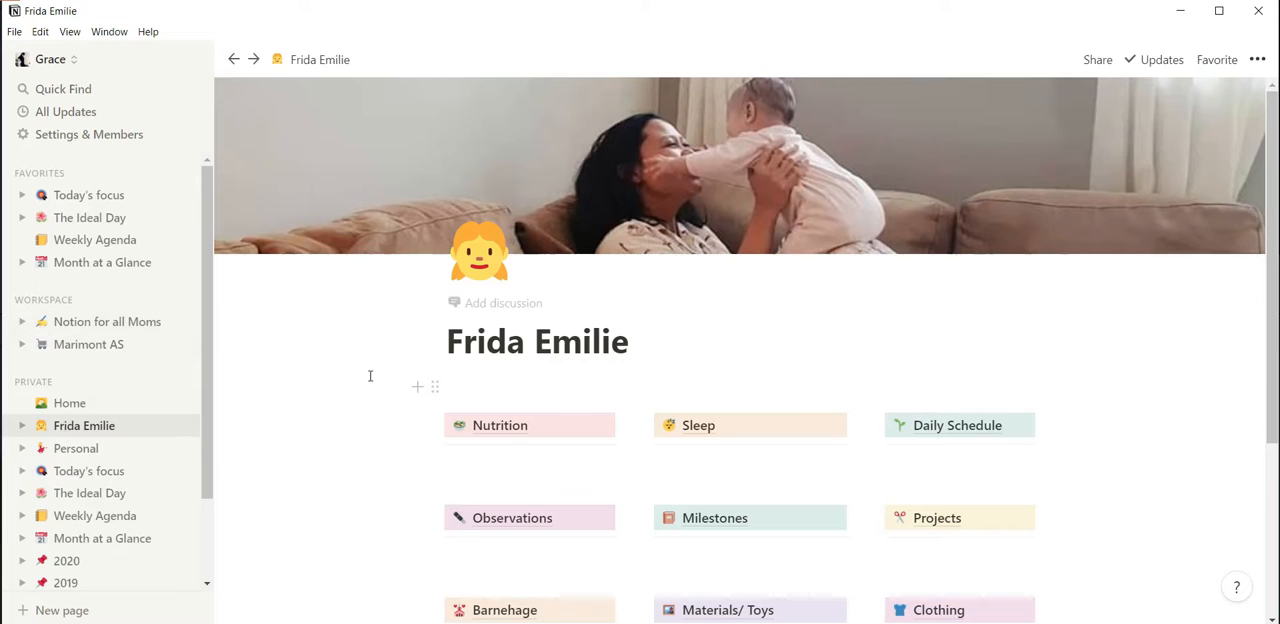
scroll(370, 377, down, 1)
scroll(370, 377, up, 2)
scroll(370, 377, down, 1)
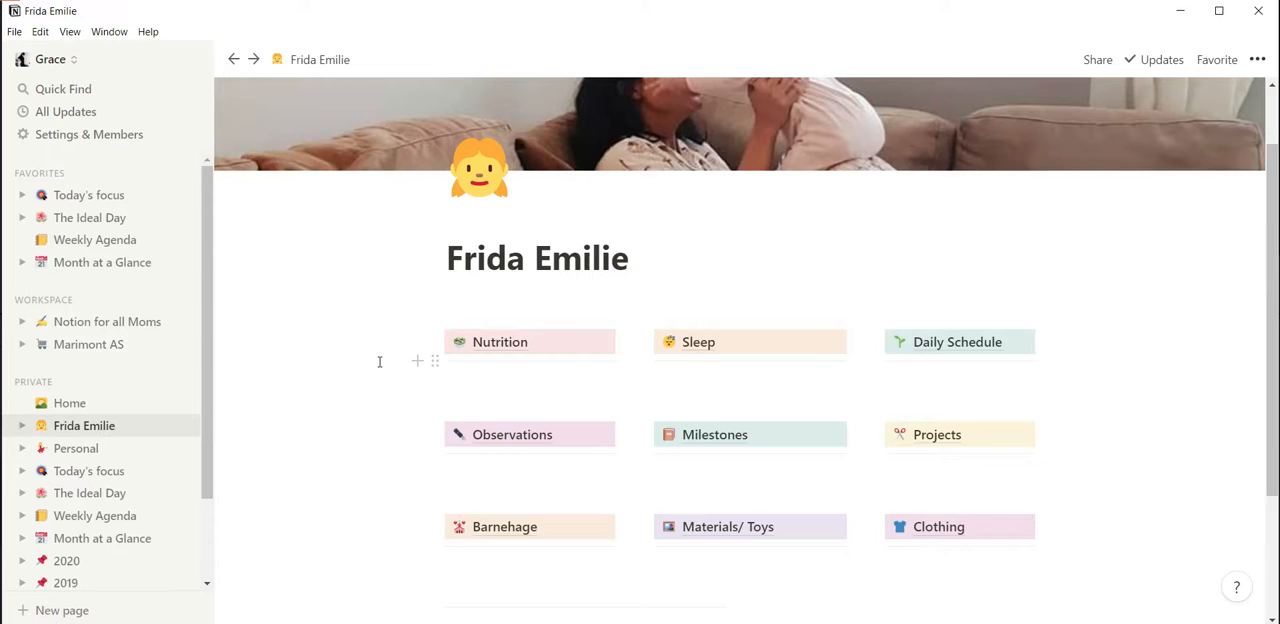
scroll(379, 361, up, 1)
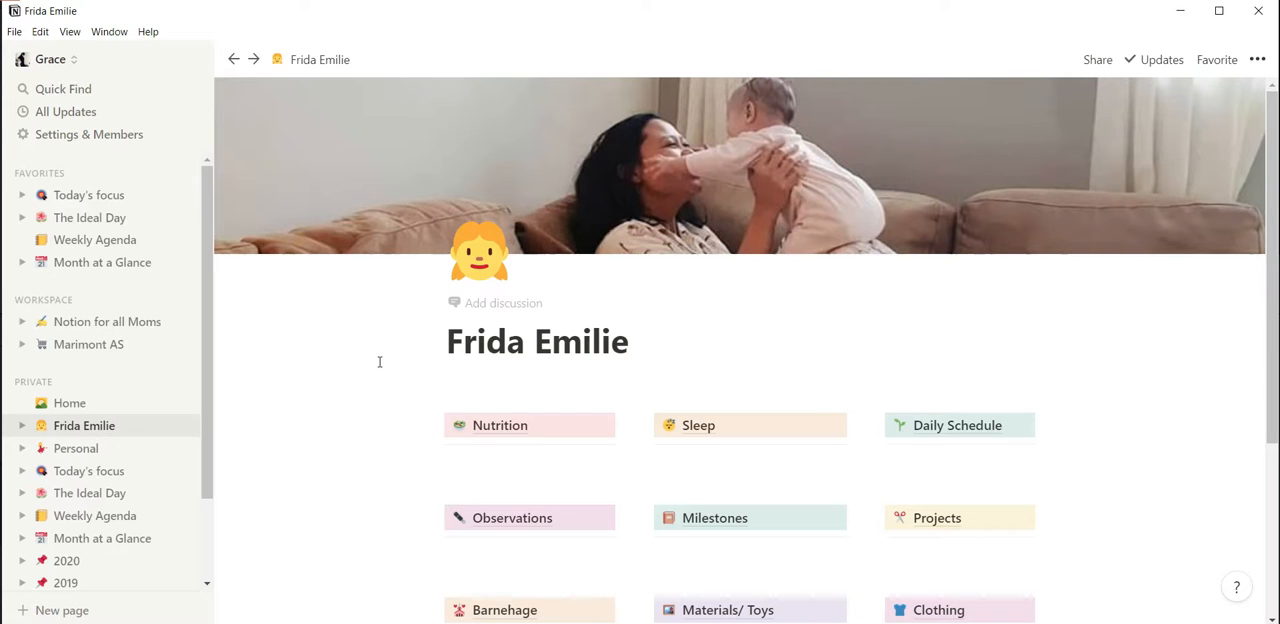
scroll(379, 361, down, 2)
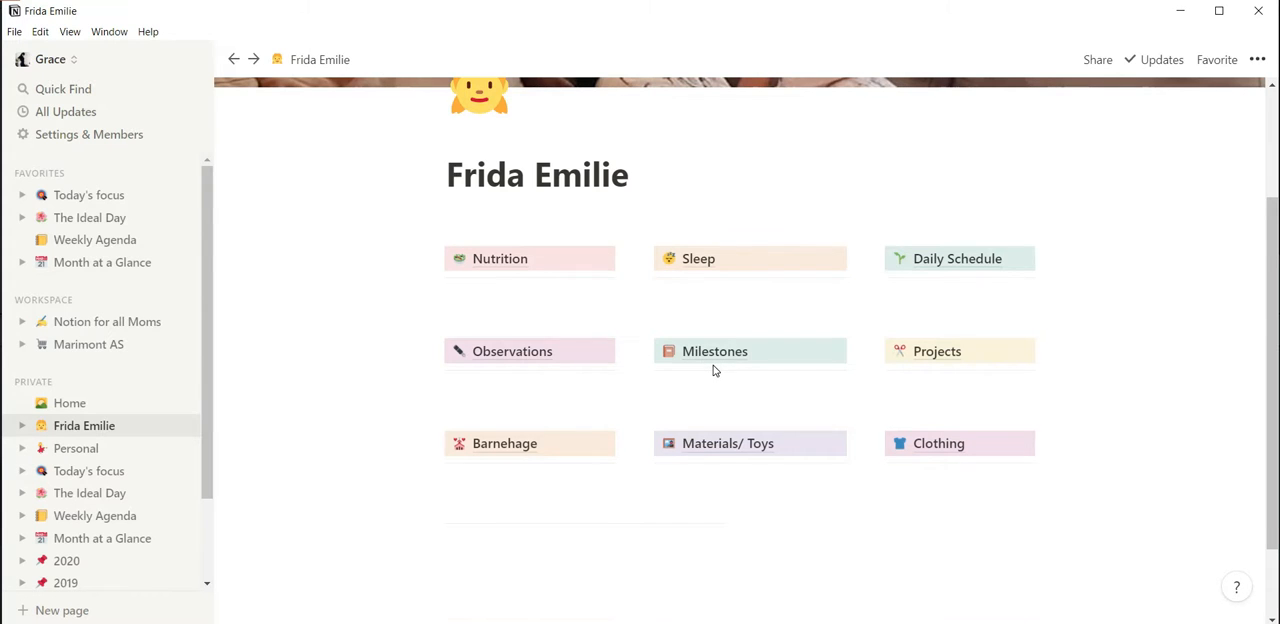
scroll(713, 370, up, 2)
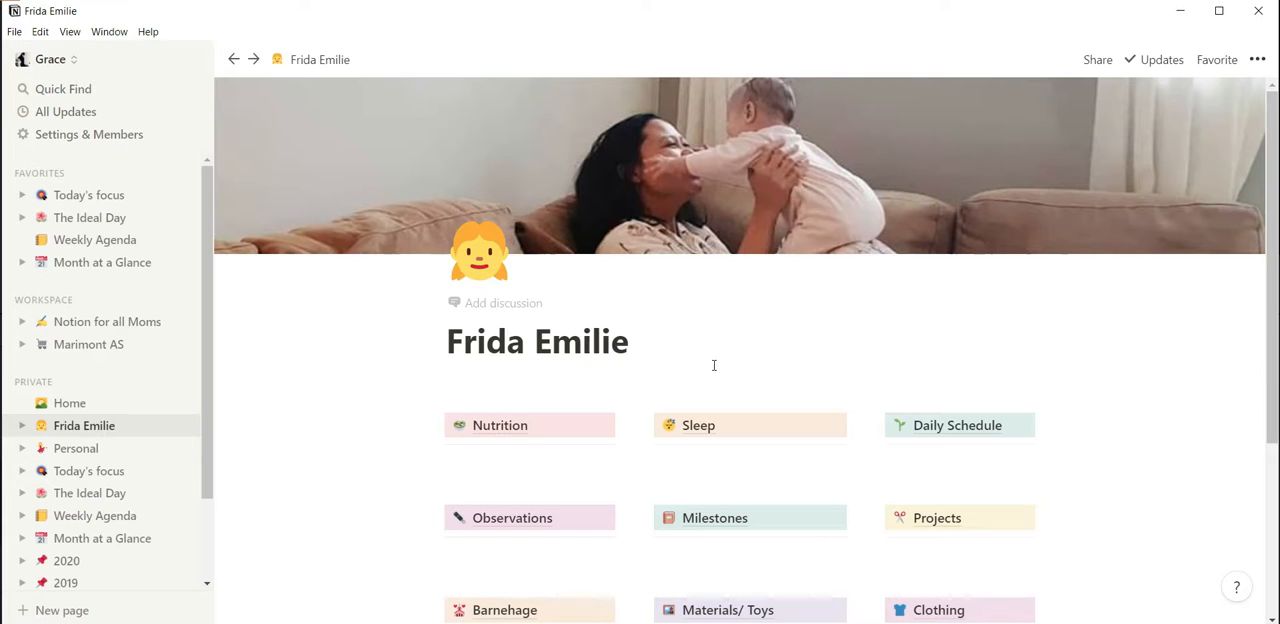
scroll(714, 365, down, 1)
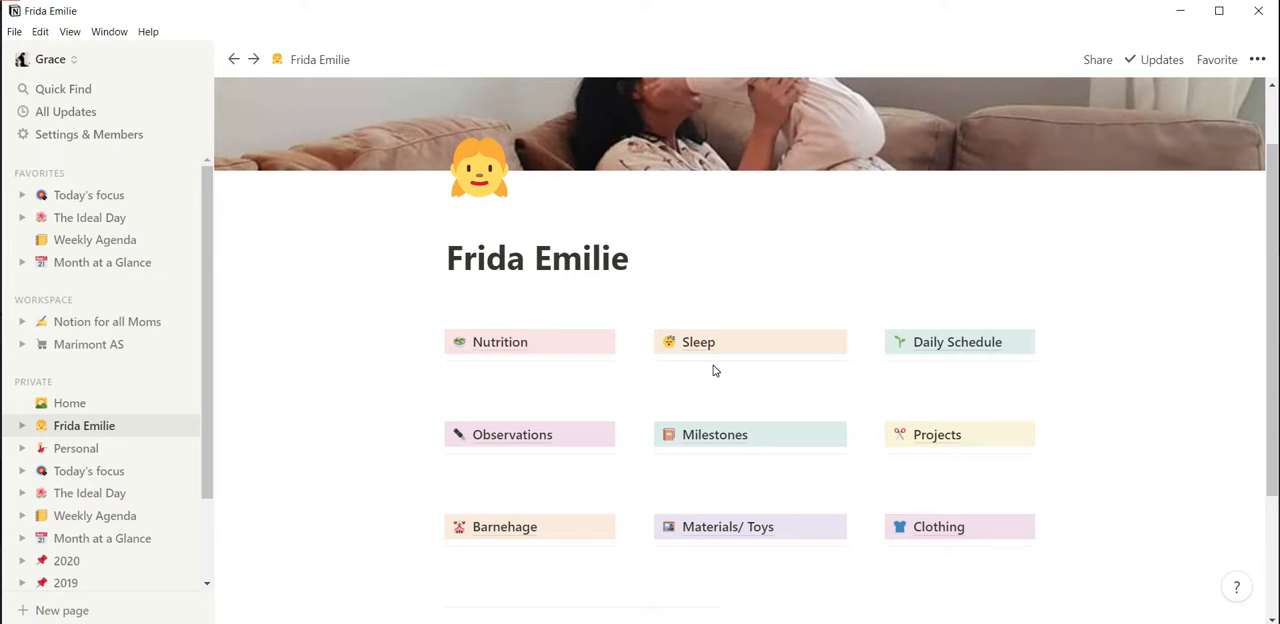
scroll(714, 371, up, 2)
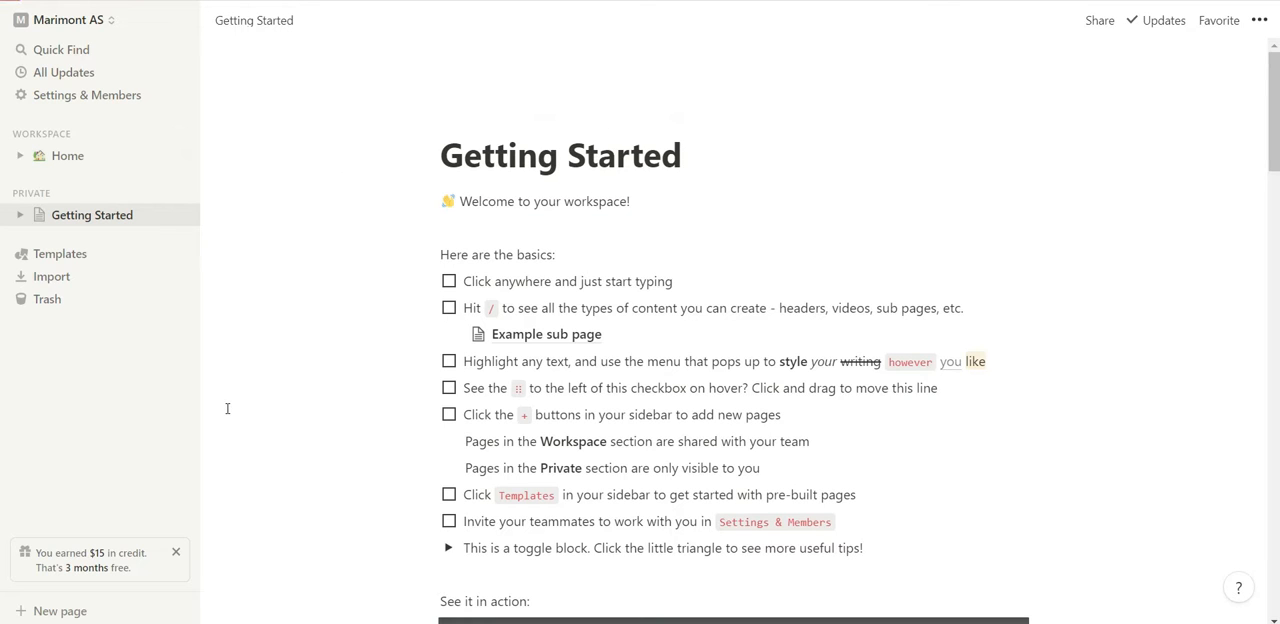
Look through the Getting Started page, including its basics checklist and tutorial videos.
click(50, 612)
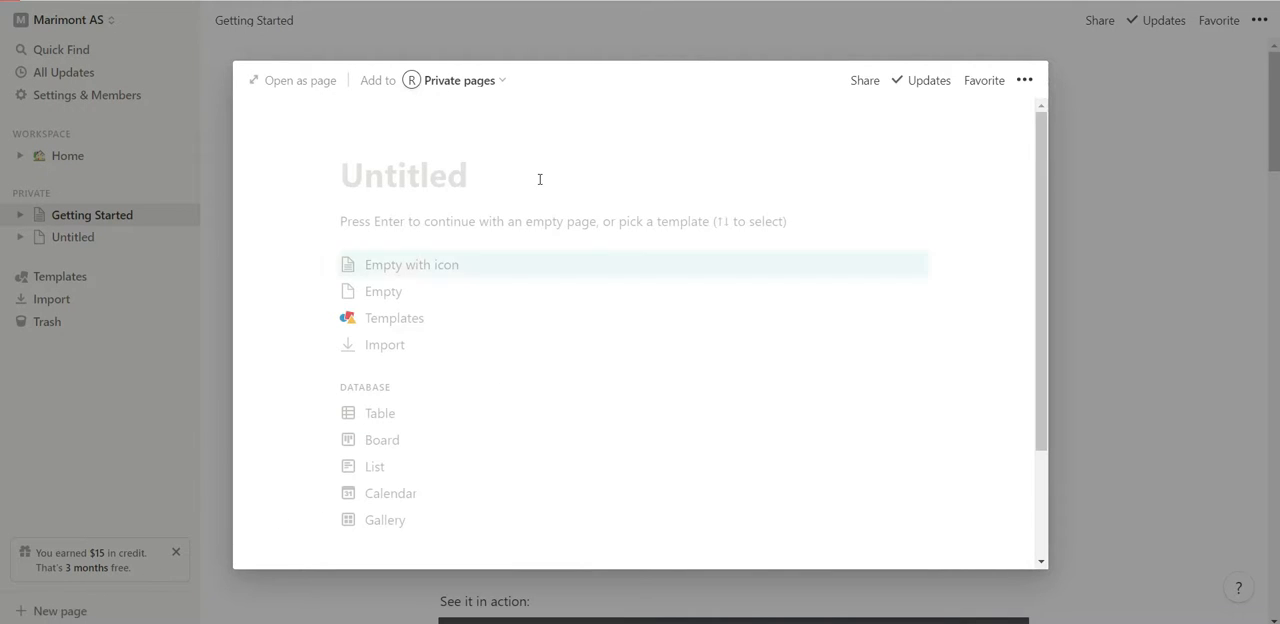
click(1080, 70)
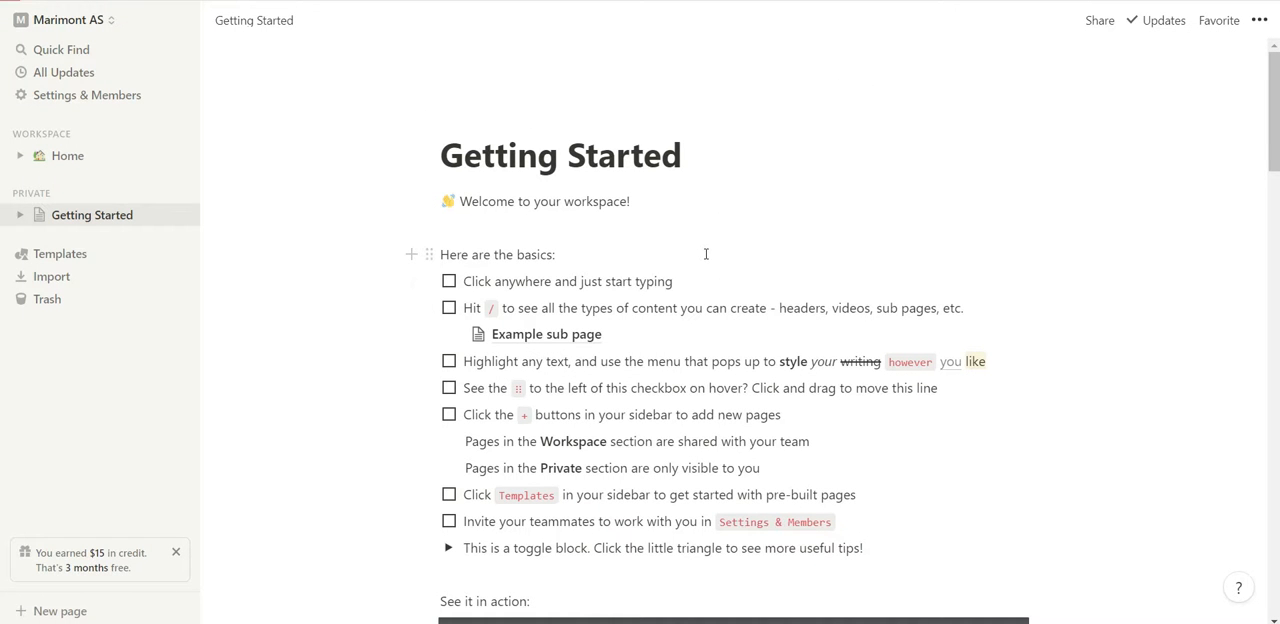
scroll(710, 270, down, 7)
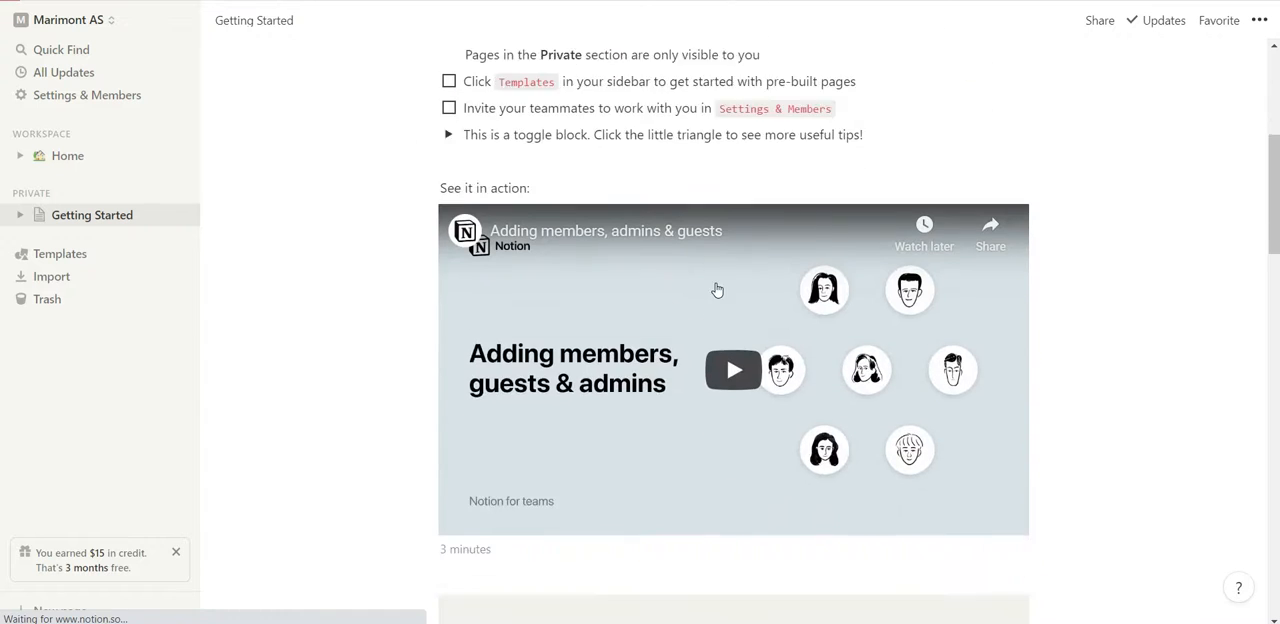
scroll(717, 290, down, 4)
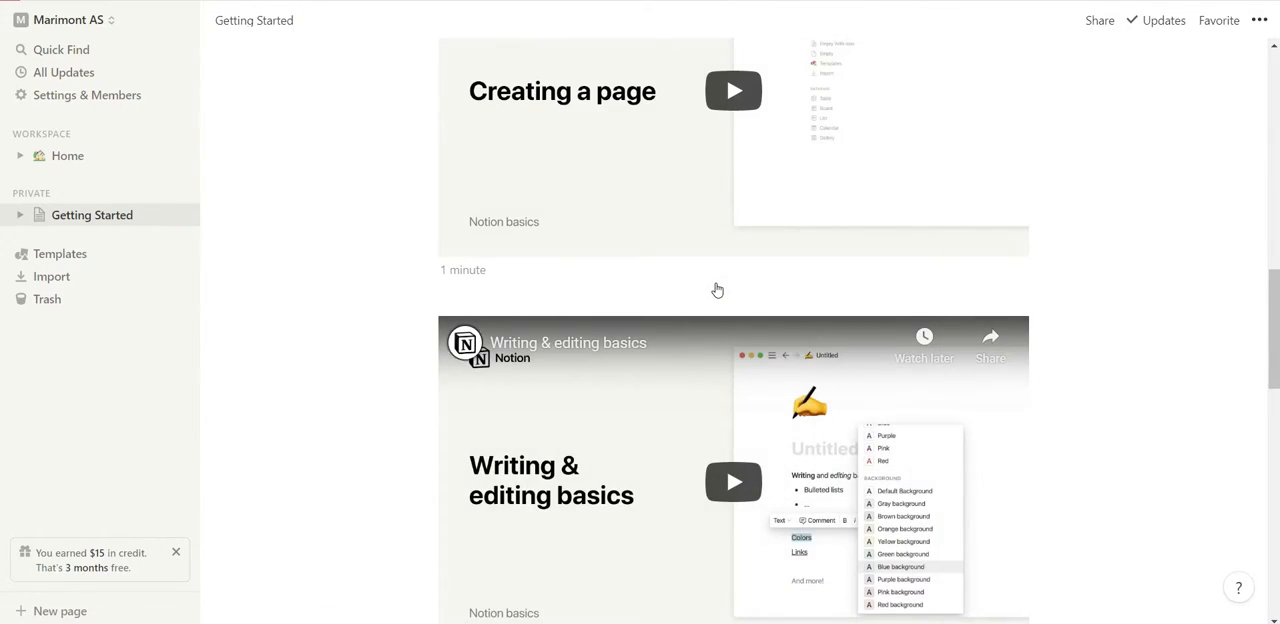
scroll(717, 290, down, 8)
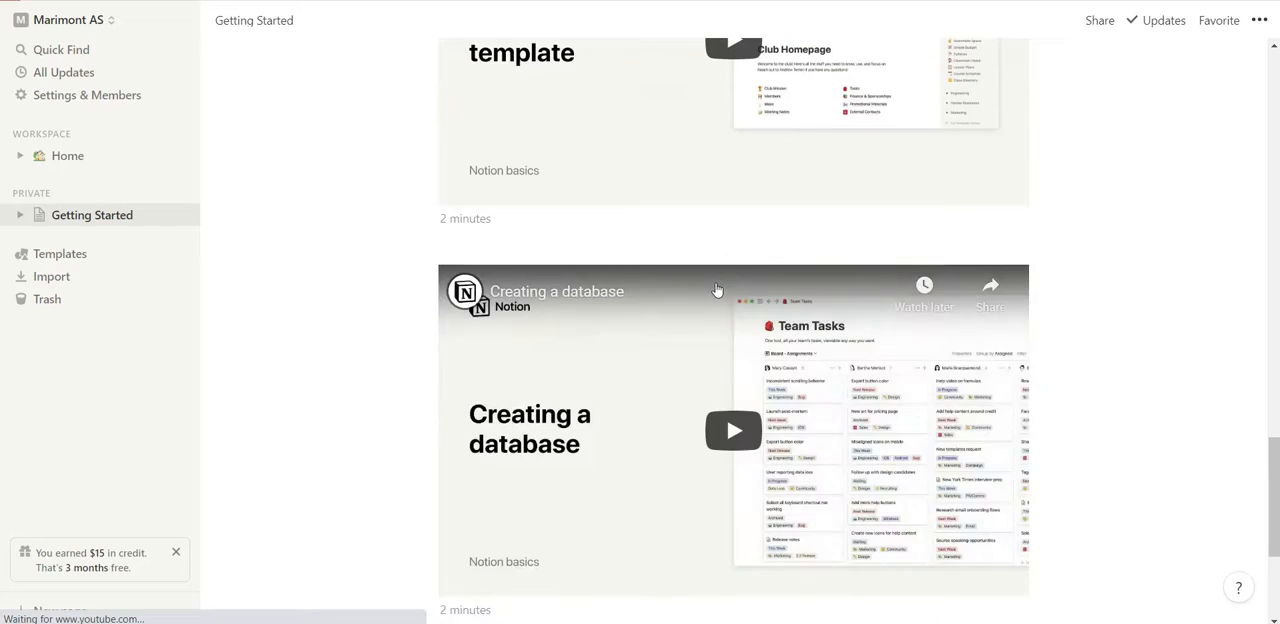
scroll(717, 290, up, 10)
scroll(717, 290, up, 10)
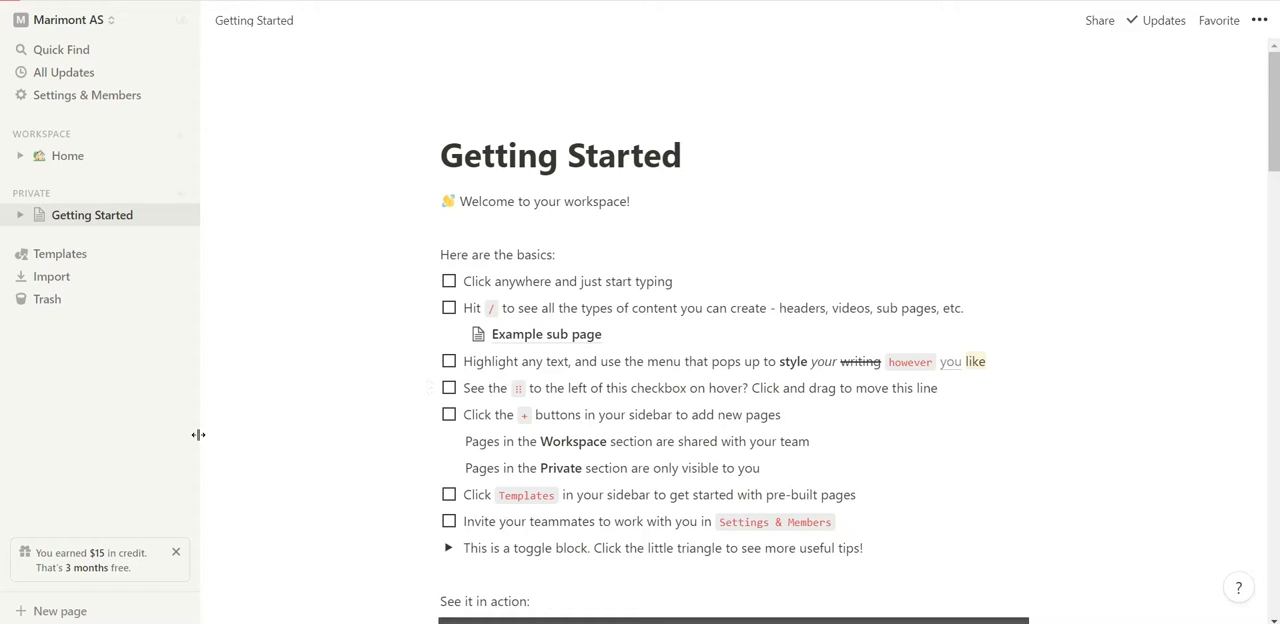
Create a new page under Private pages and title it with the child's name.
click(95, 610)
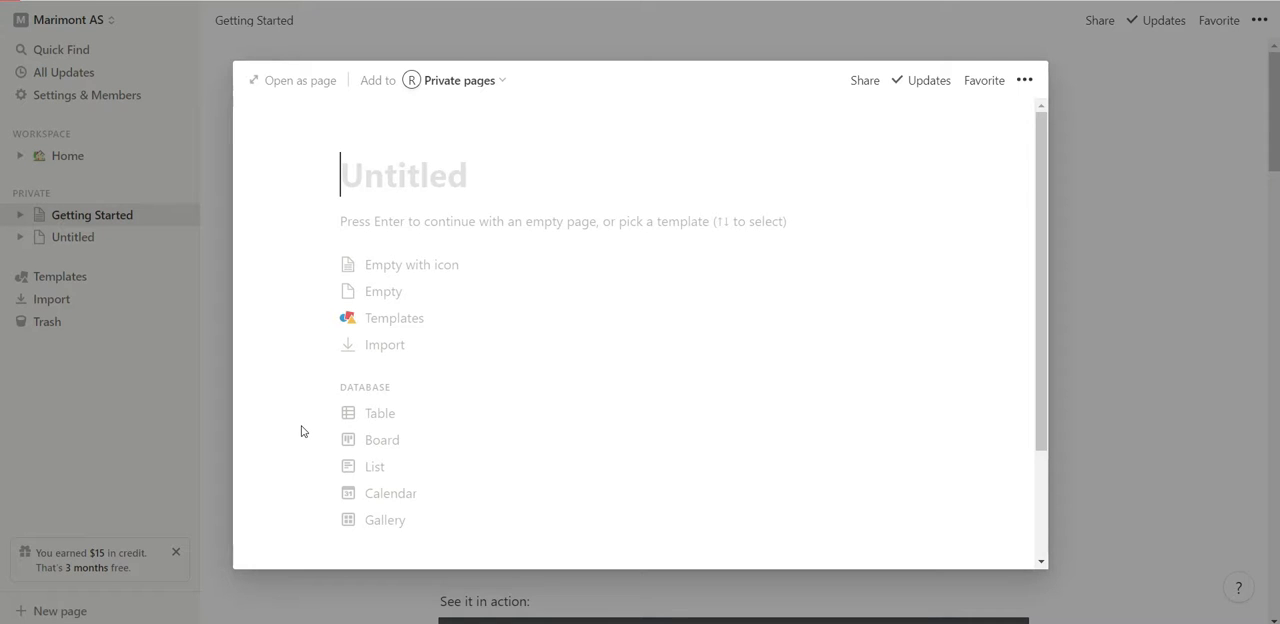
click(489, 82)
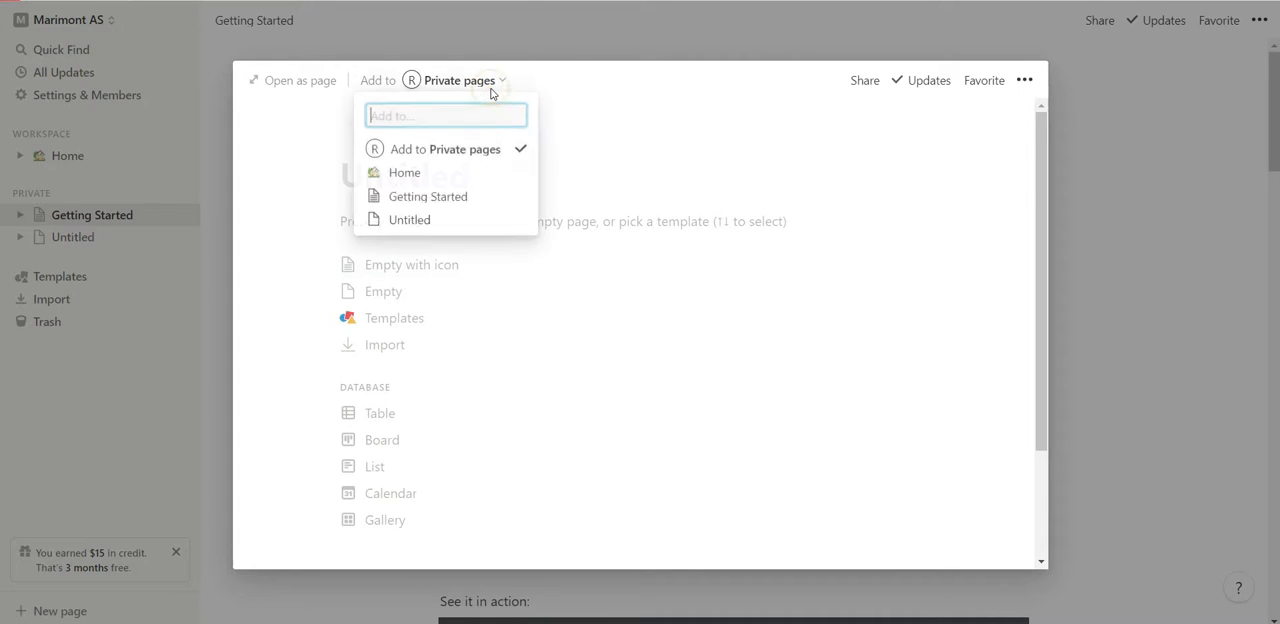
click(580, 107)
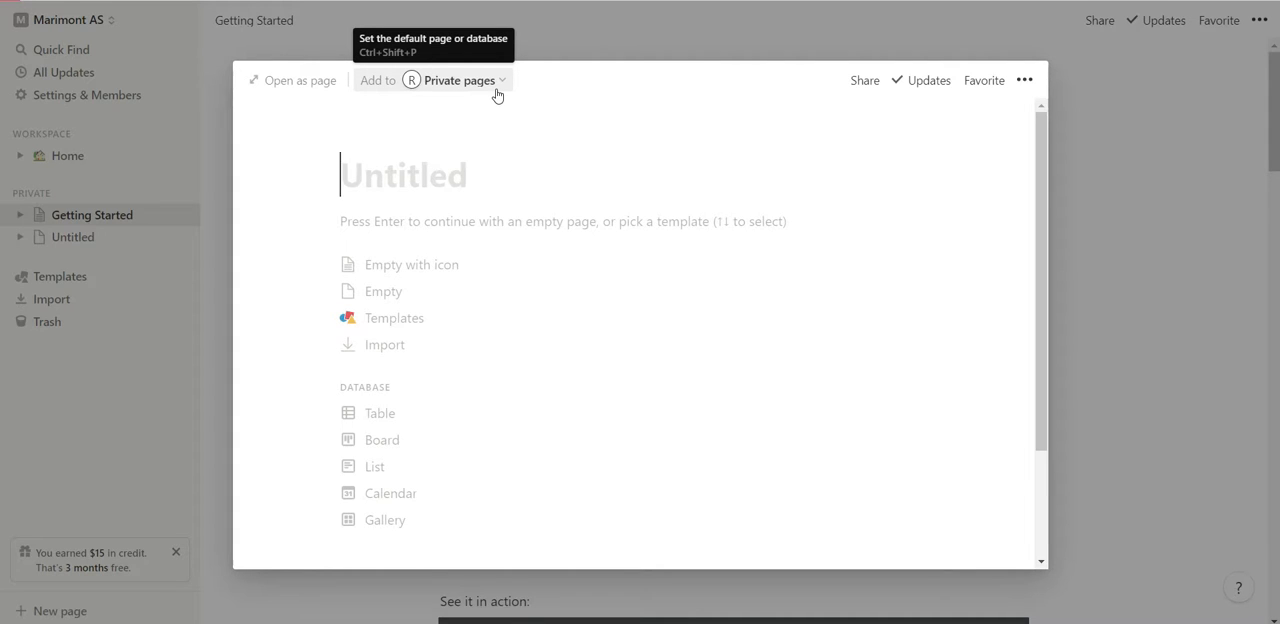
click(520, 189)
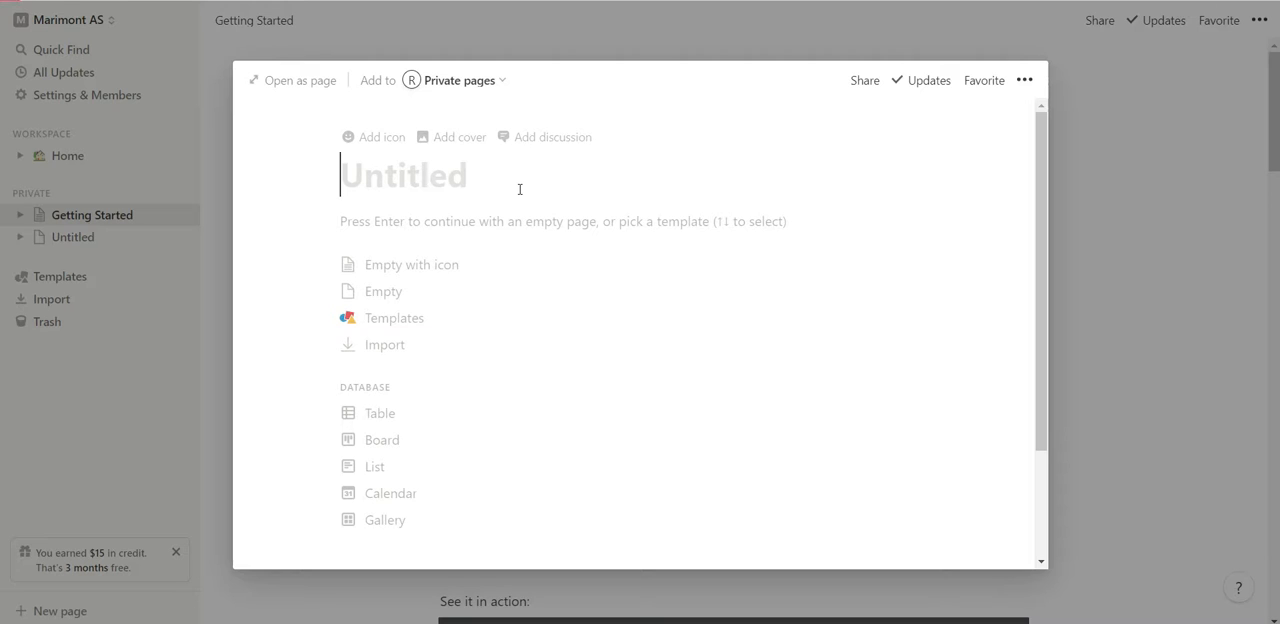
text(F)
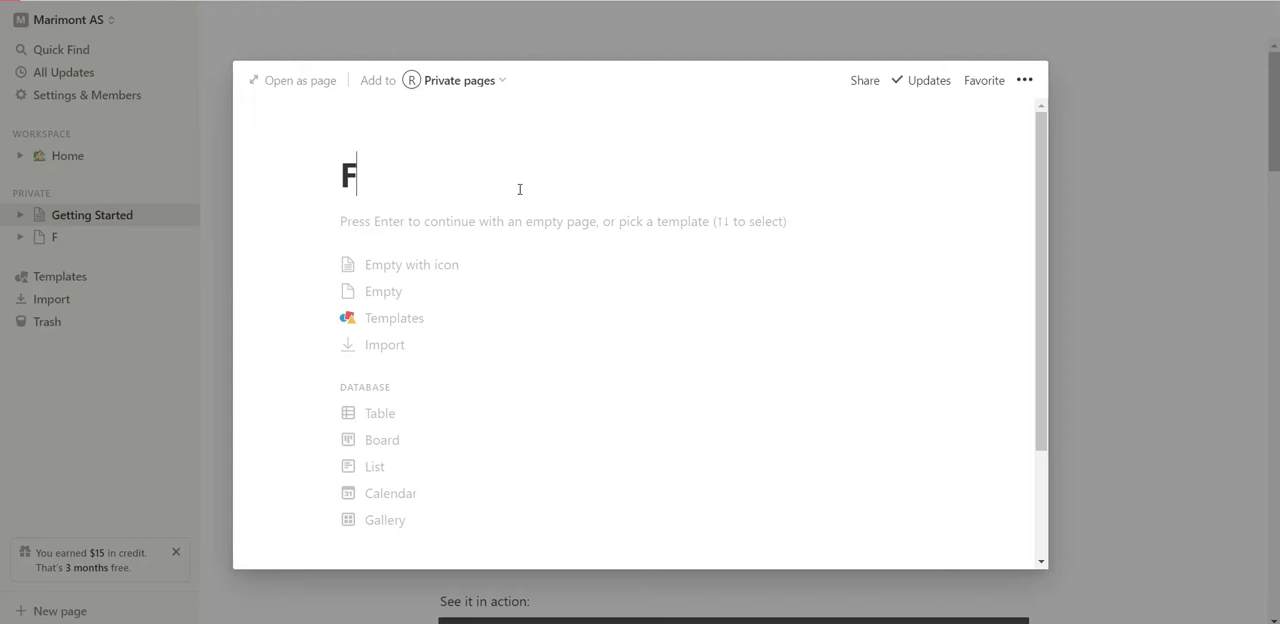
text(rida)
key(Up)
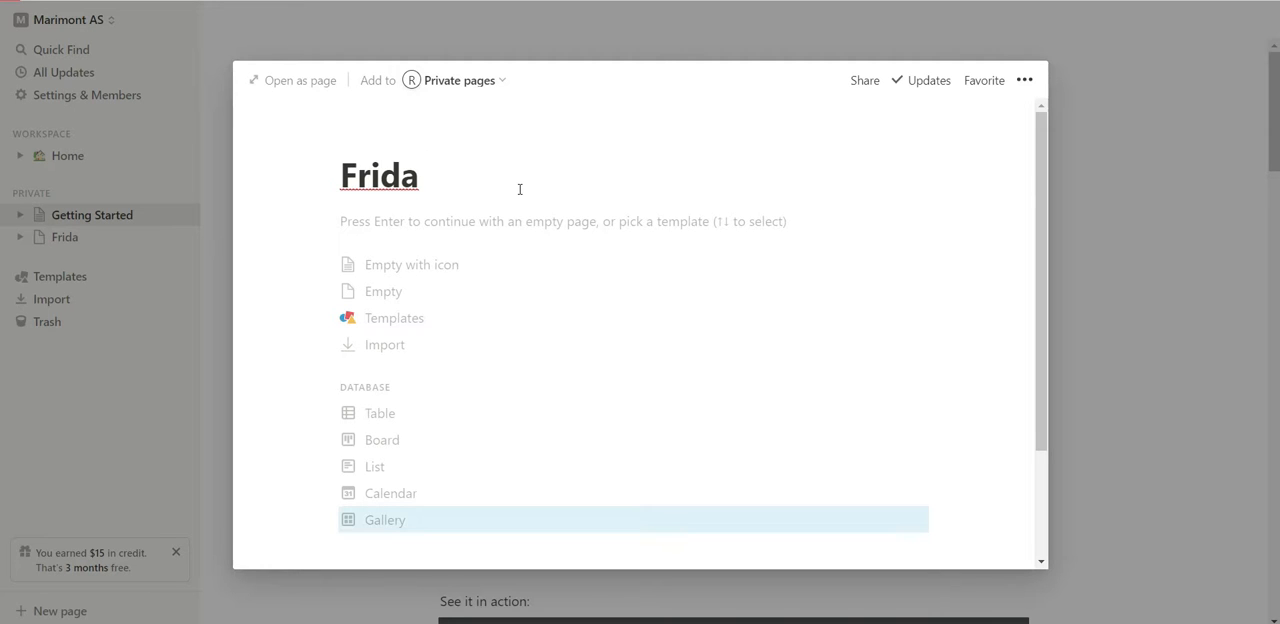
text(Emilie)
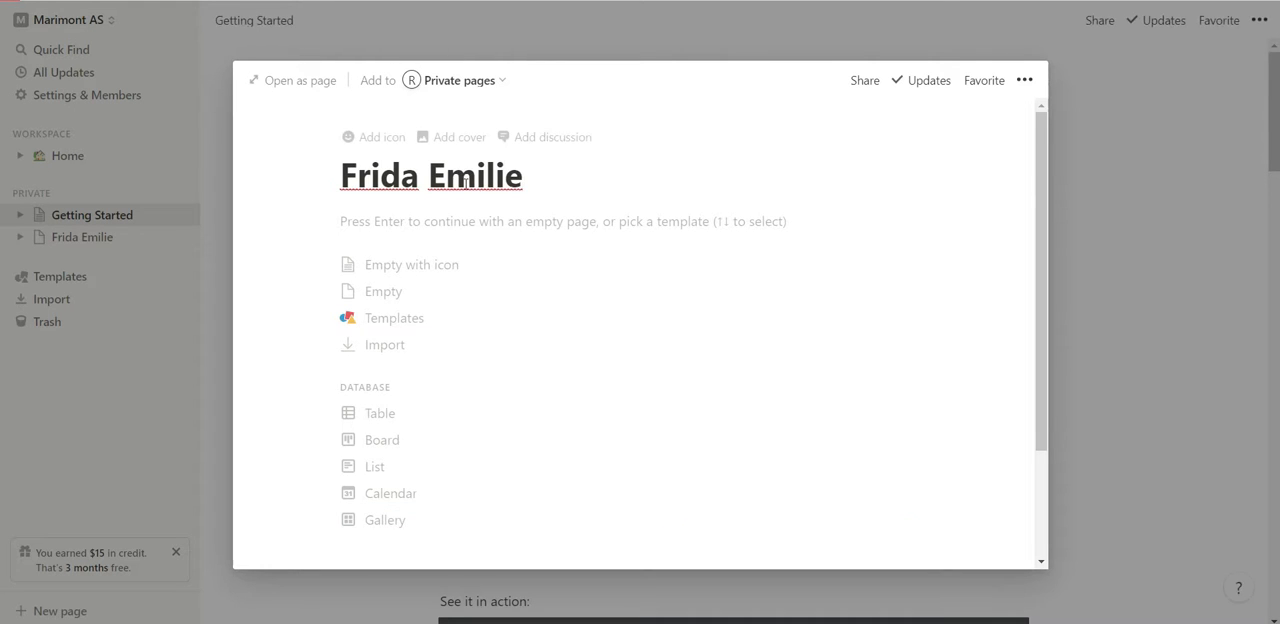
Add an icon to the new page and change it to the girl emoji with light skin tone and dark hair.
click(368, 138)
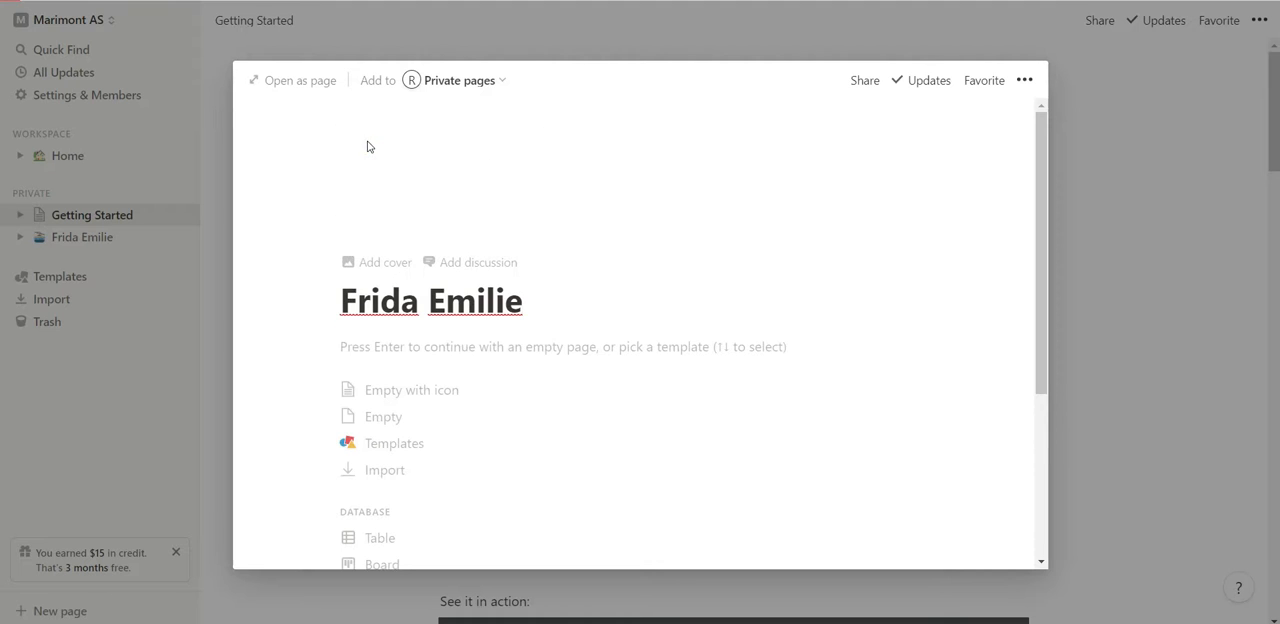
click(373, 210)
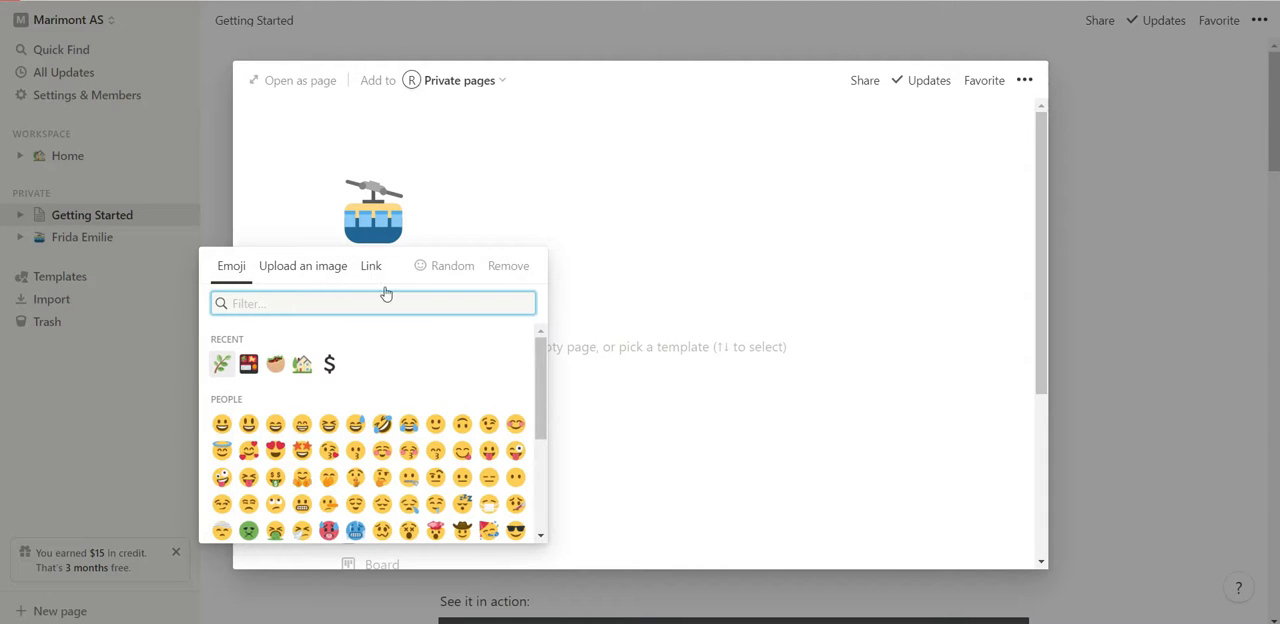
scroll(409, 447, down, 2)
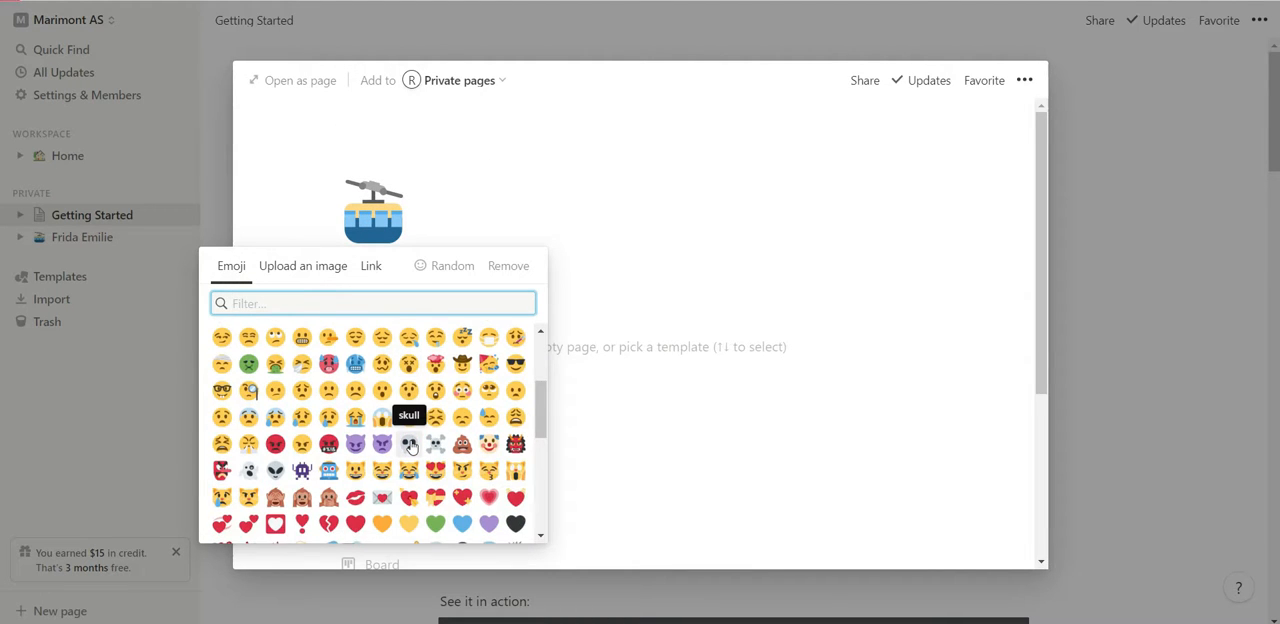
scroll(411, 447, down, 1)
scroll(411, 447, down, 2)
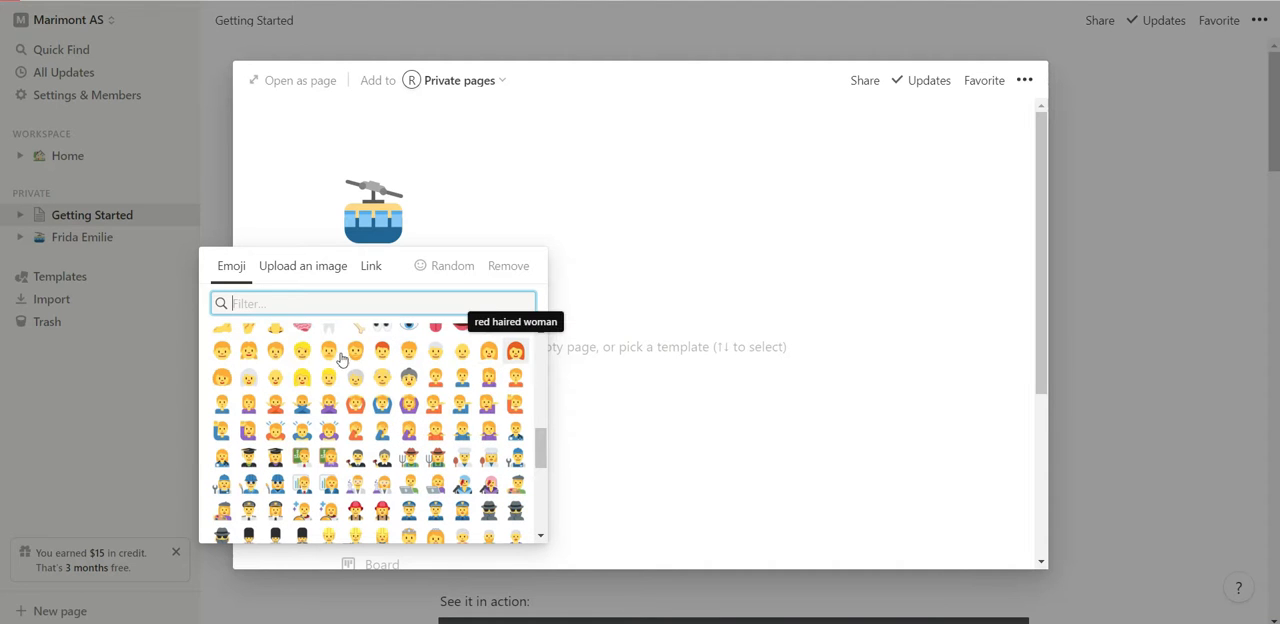
click(250, 356)
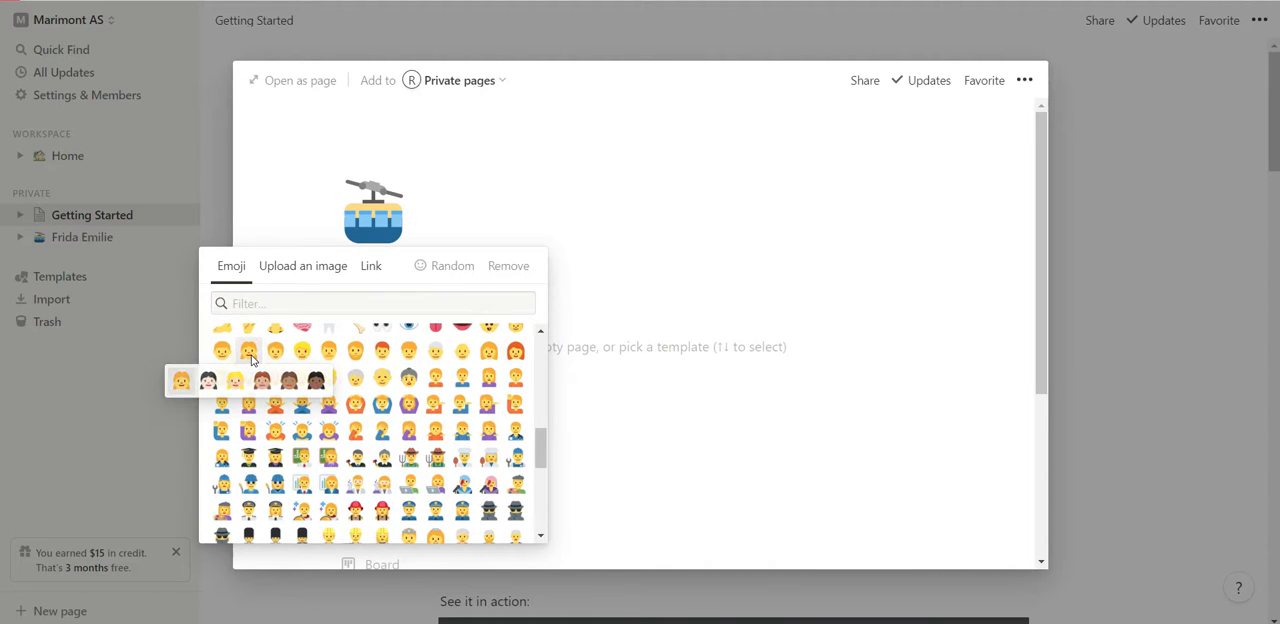
click(209, 383)
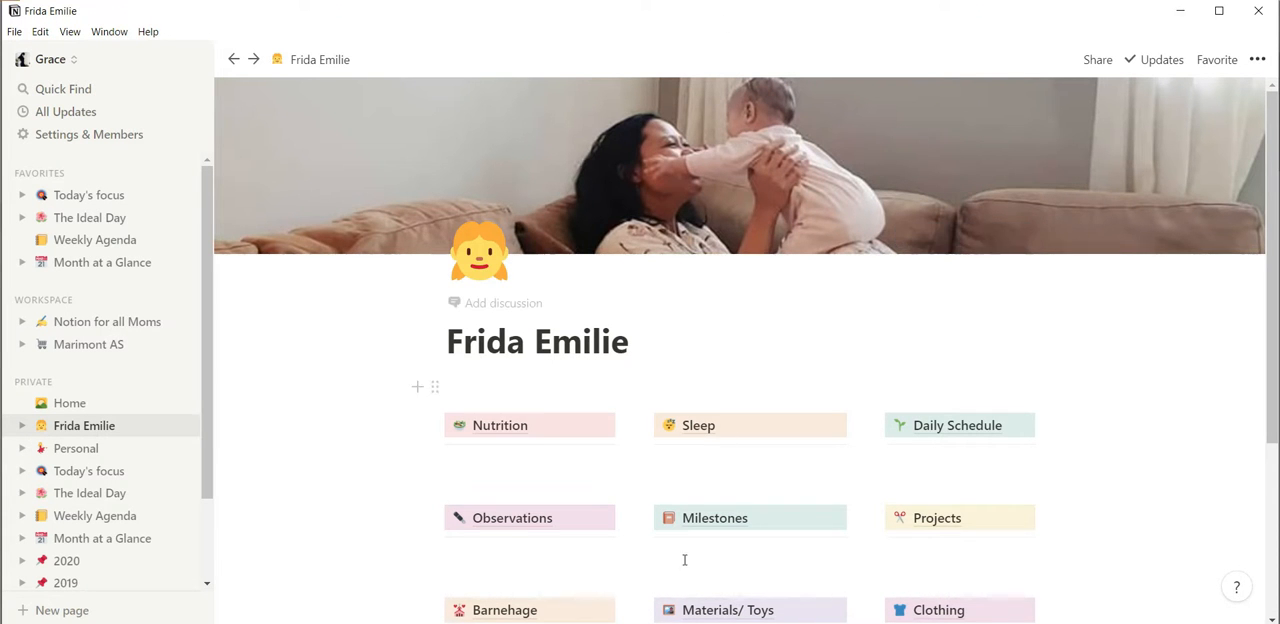
Review the section links on the finished child page as a reference for the new page's layout.
scroll(694, 420, down, 2)
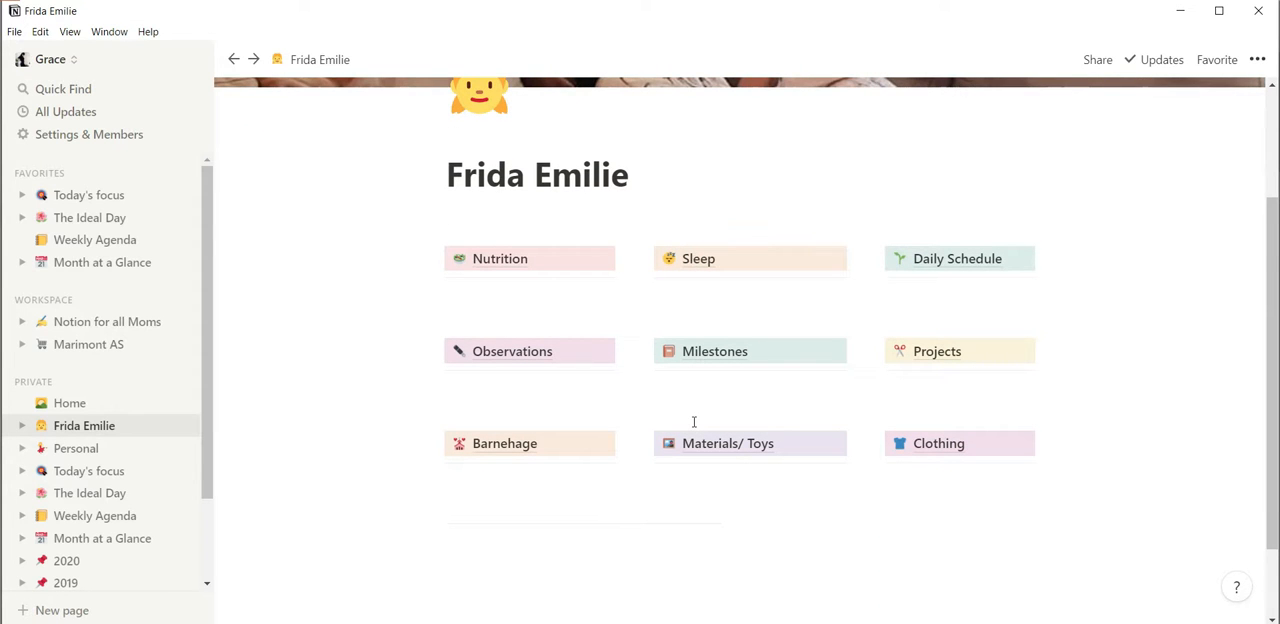
scroll(694, 420, up, 2)
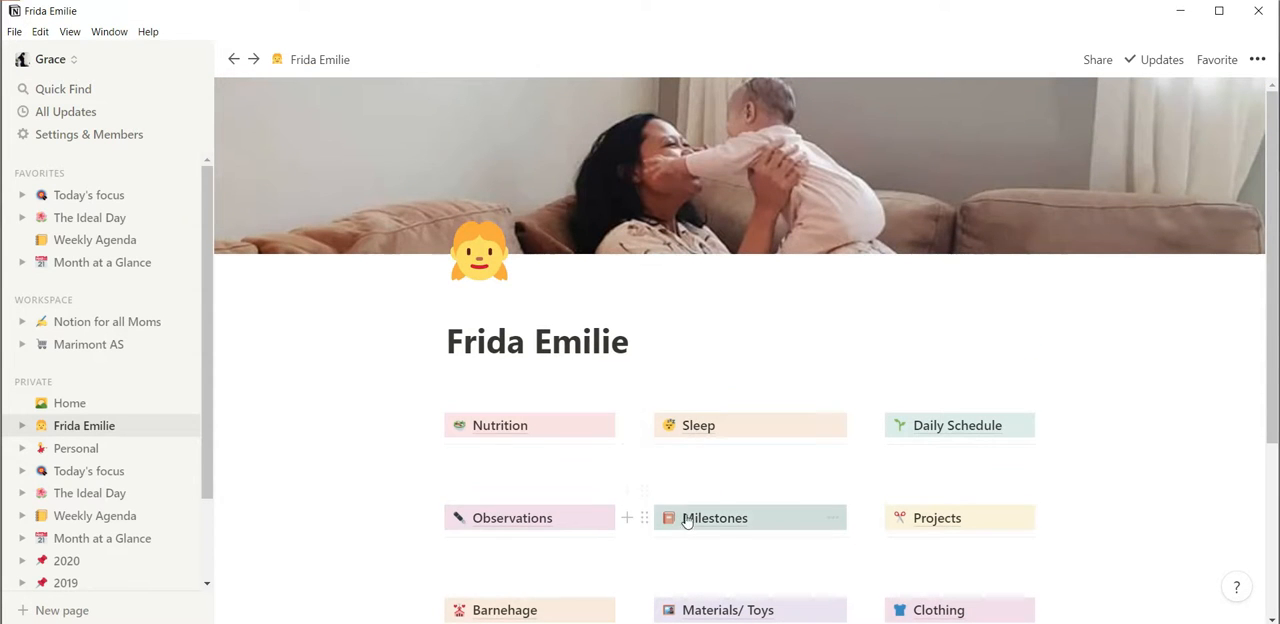
mouse_move(637, 623)
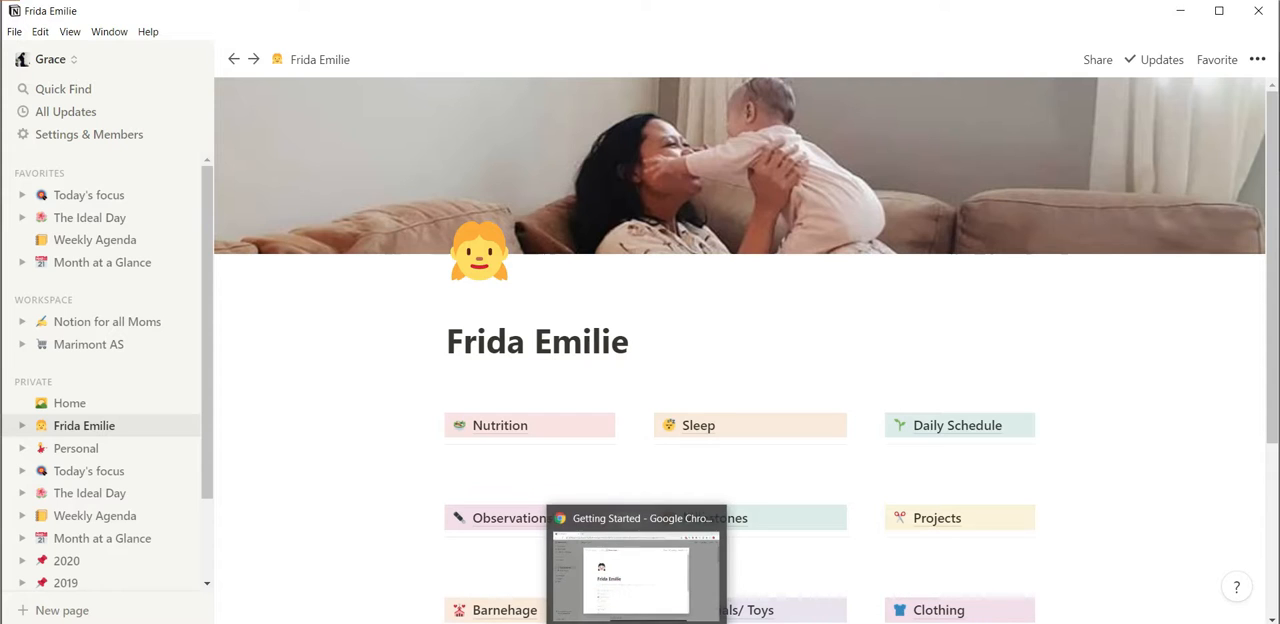
click(636, 565)
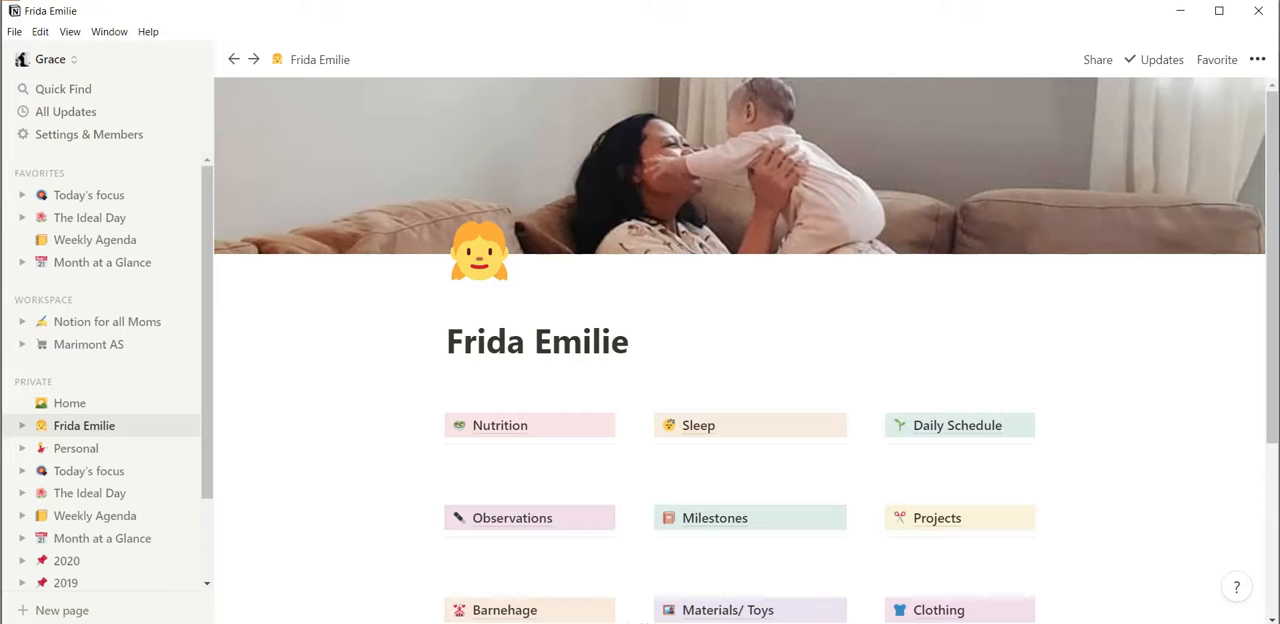
scroll(649, 410, down, 3)
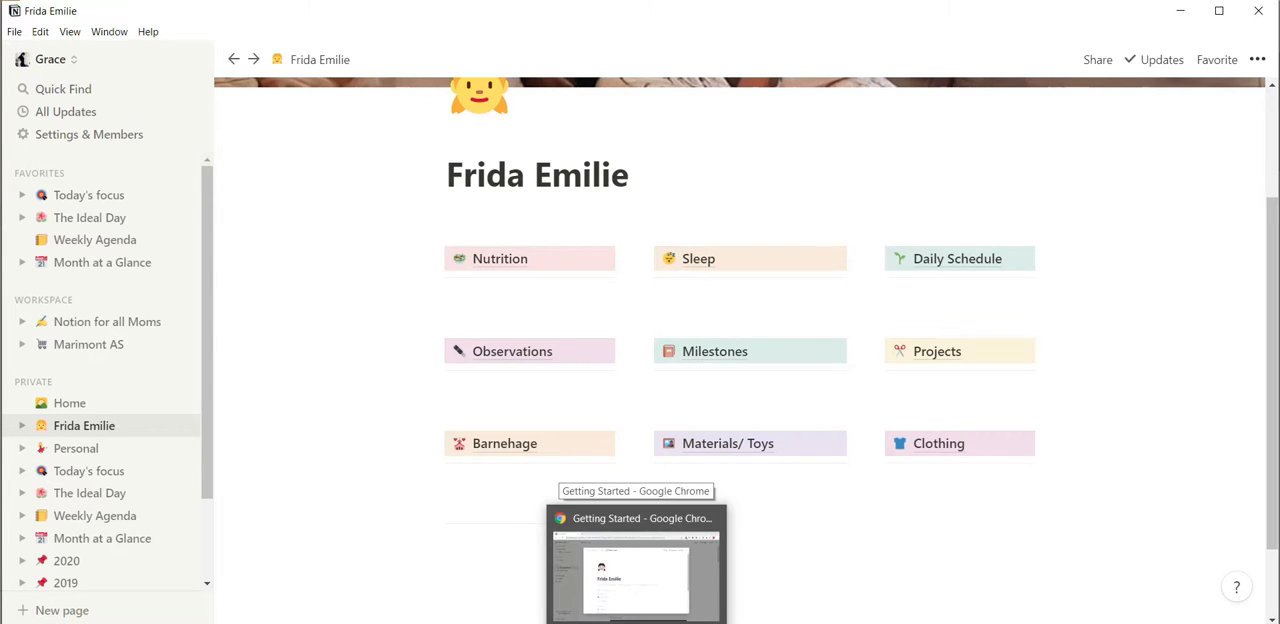
Switch to Chrome, start the child's new page as Empty with icon, and open it as a full page.
click(642, 580)
scroll(629, 413, down, 3)
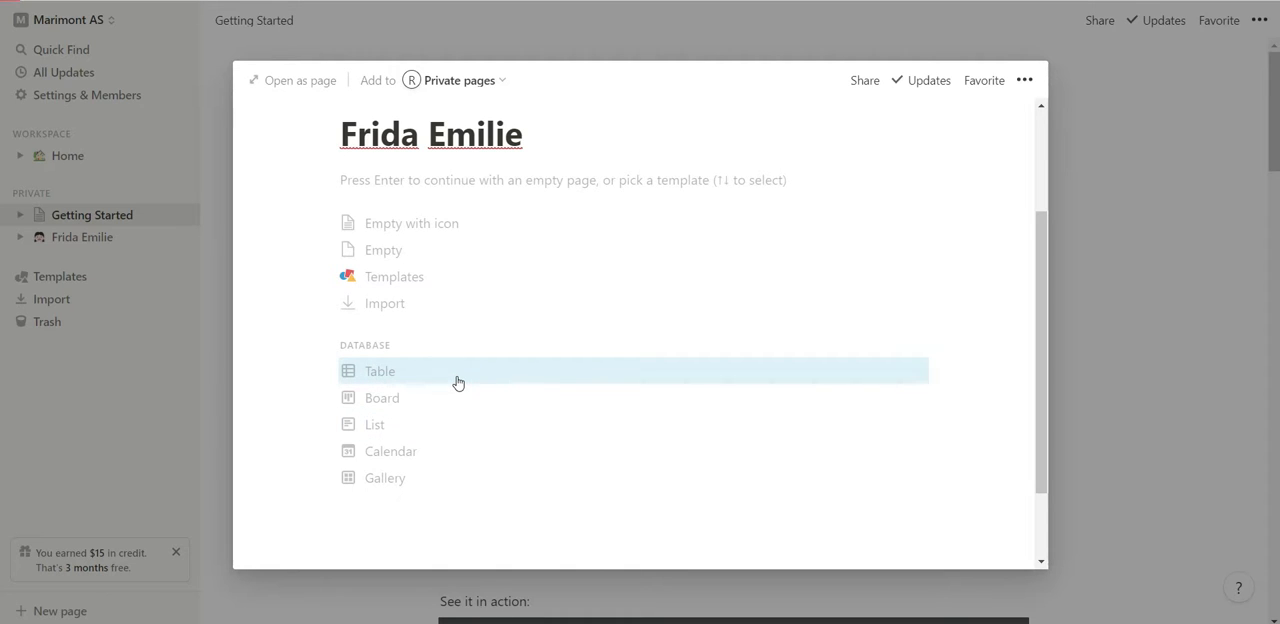
click(454, 231)
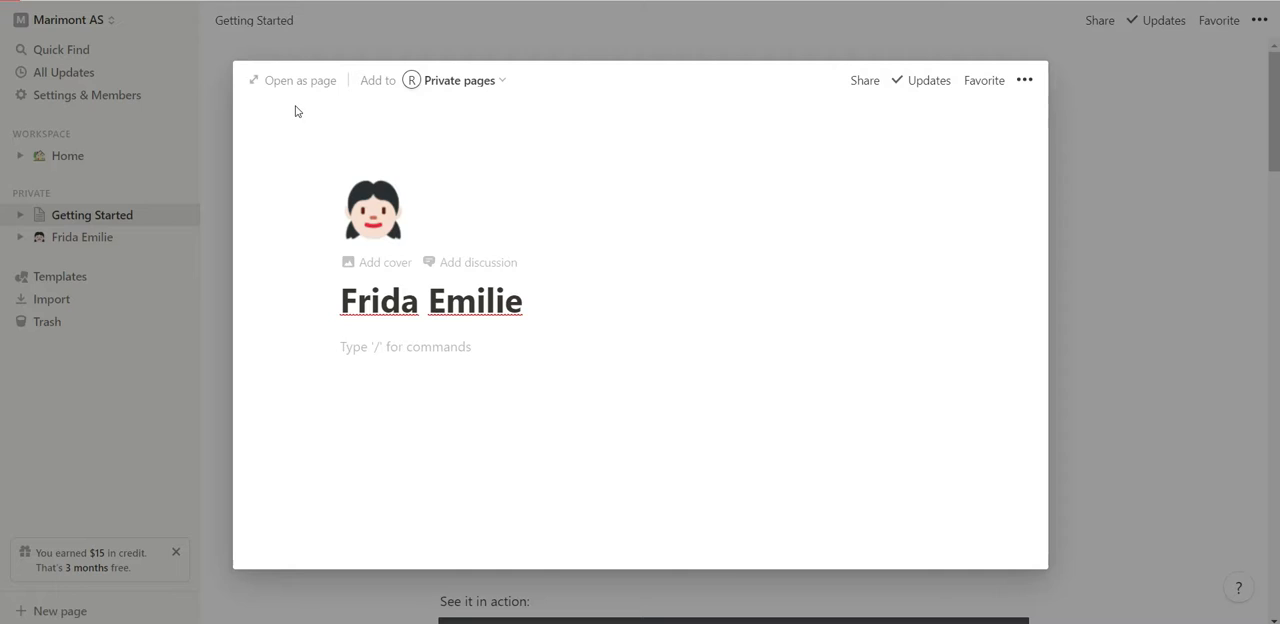
click(300, 80)
Embed a new sub-page in the body of the child's page and open it from the parent page.
click(575, 313)
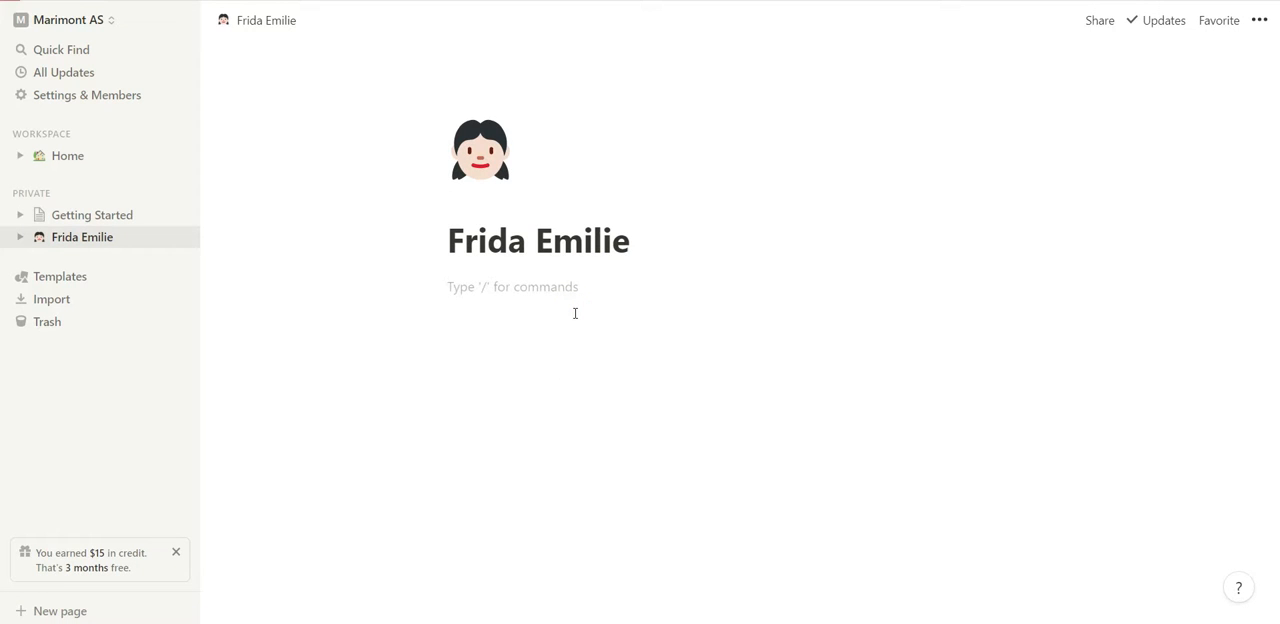
text(/)
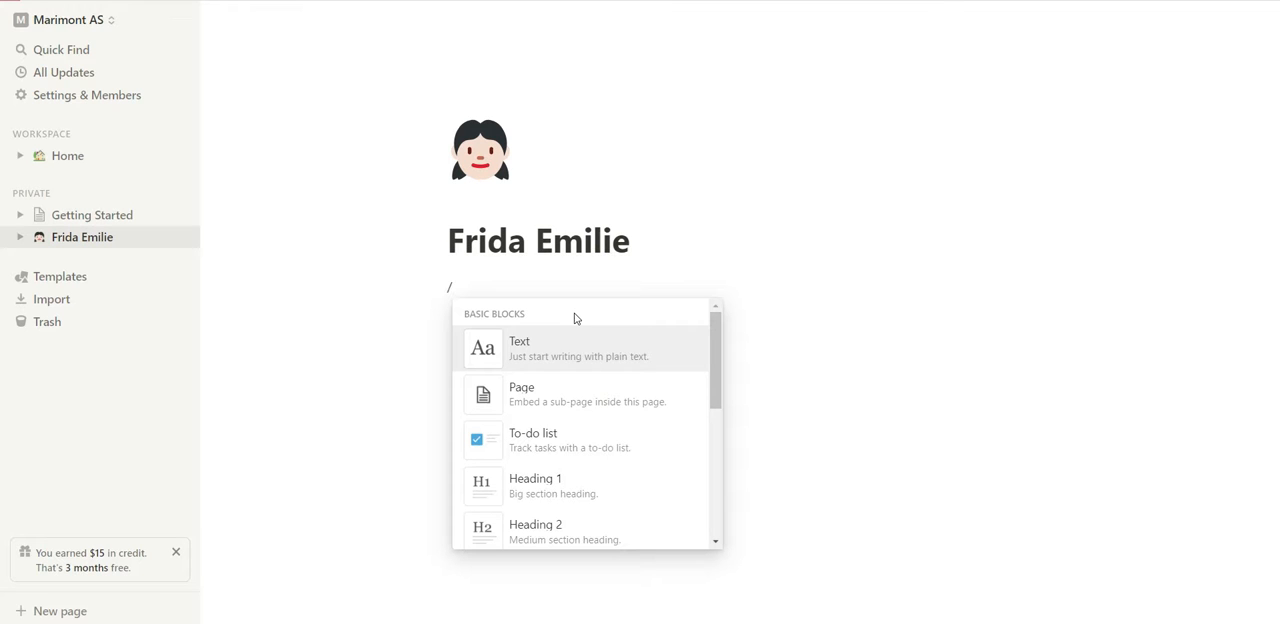
click(586, 391)
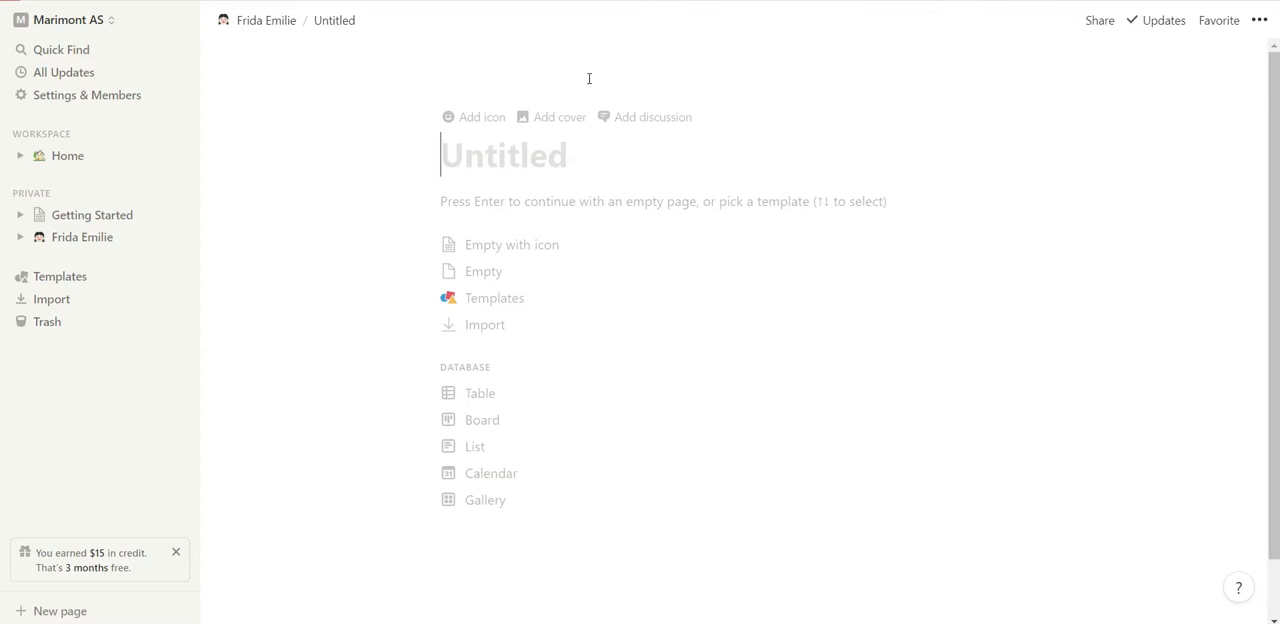
click(271, 34)
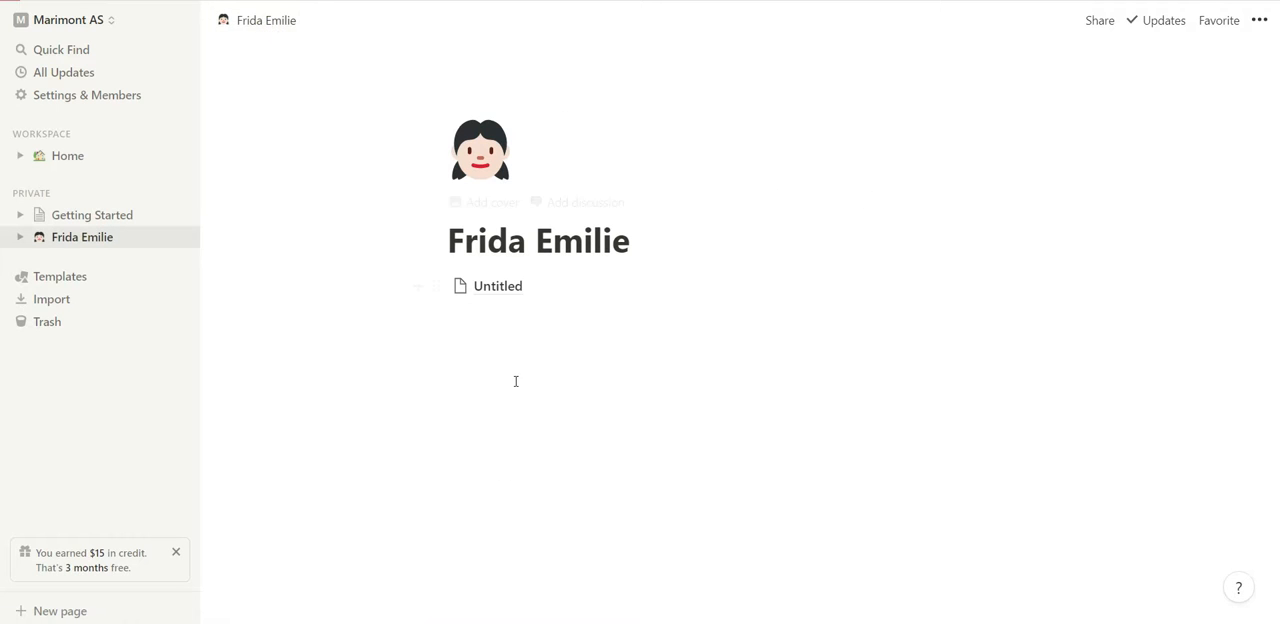
click(490, 290)
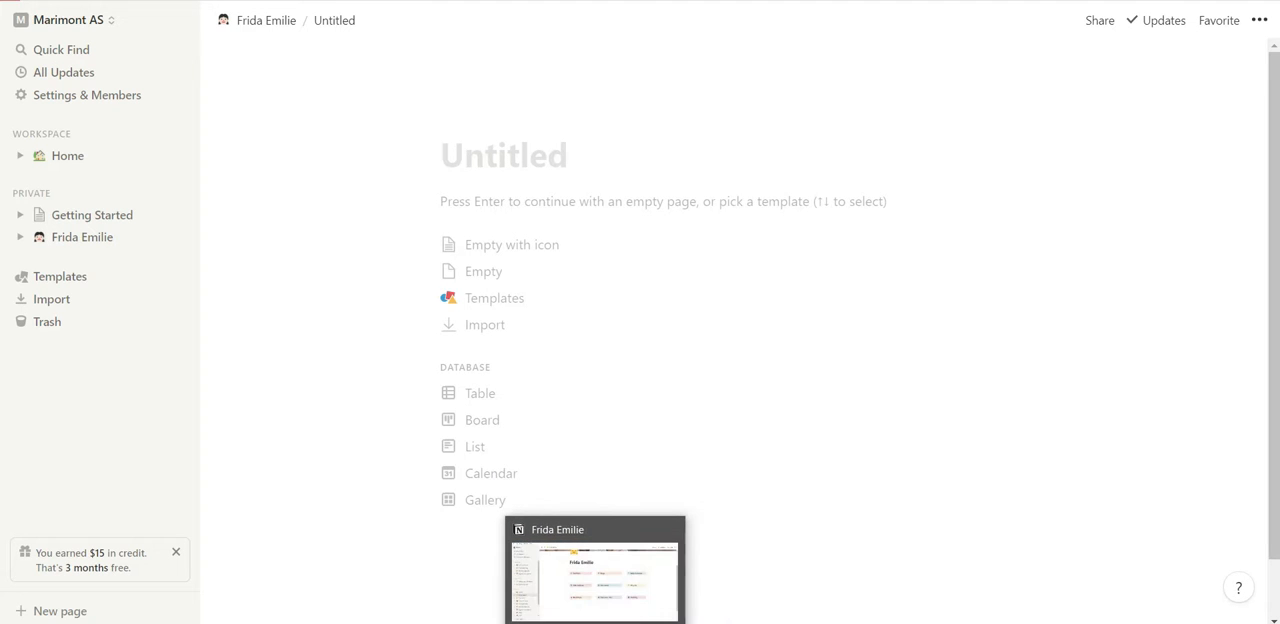
Switch to the Notion desktop app and review the morning, afternoon and evening routines on the finished Daily Schedule page.
click(636, 565)
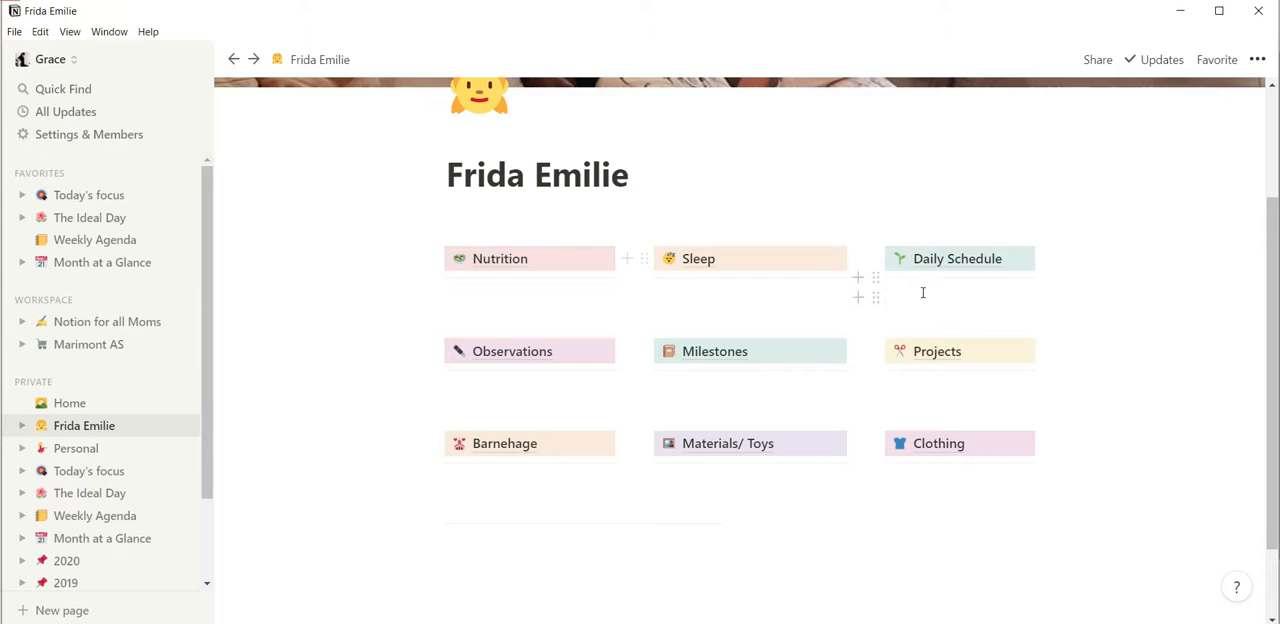
click(950, 262)
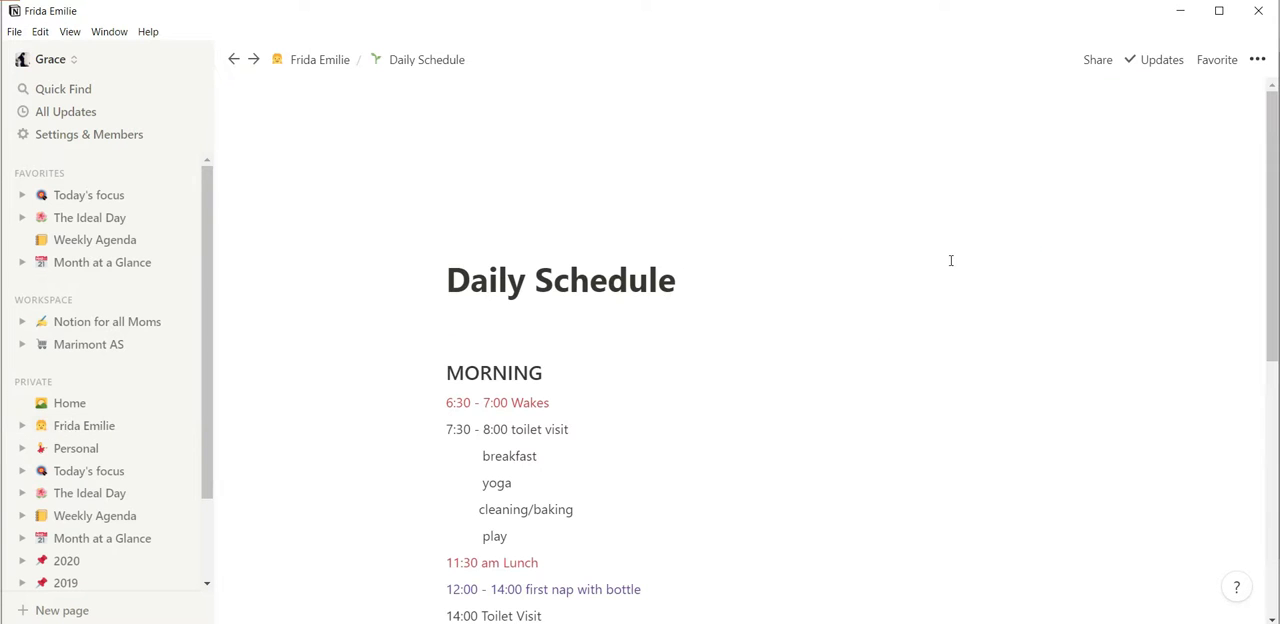
scroll(662, 449, down, 5)
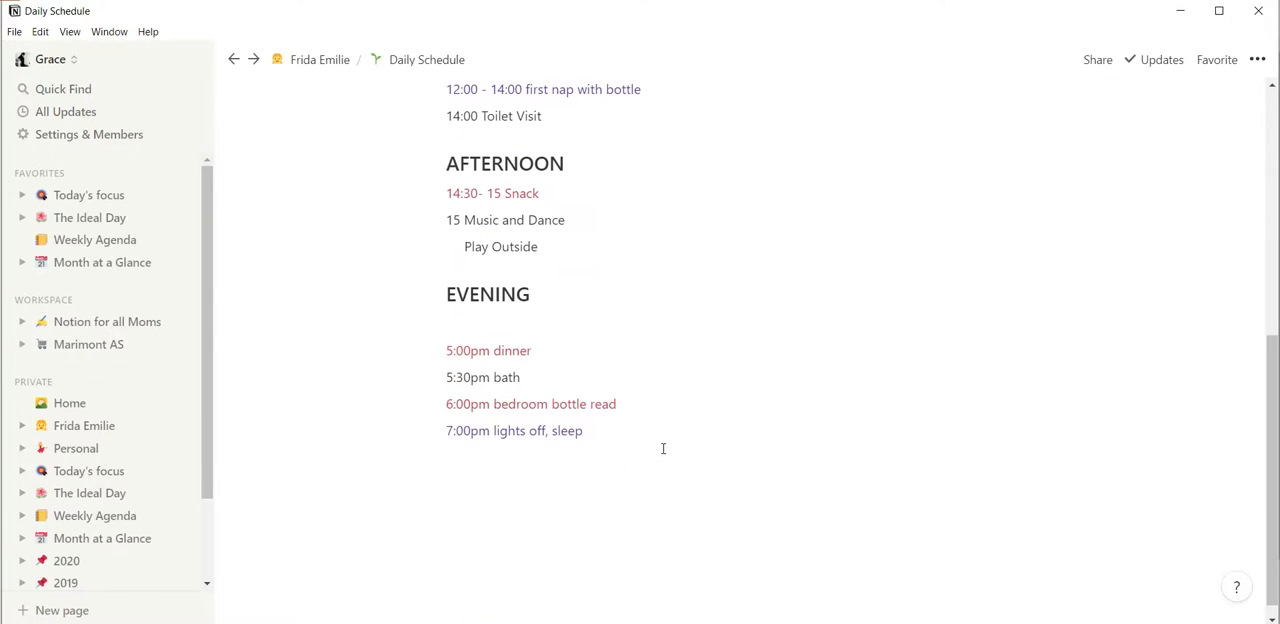
scroll(662, 449, up, 5)
scroll(662, 449, up, 1)
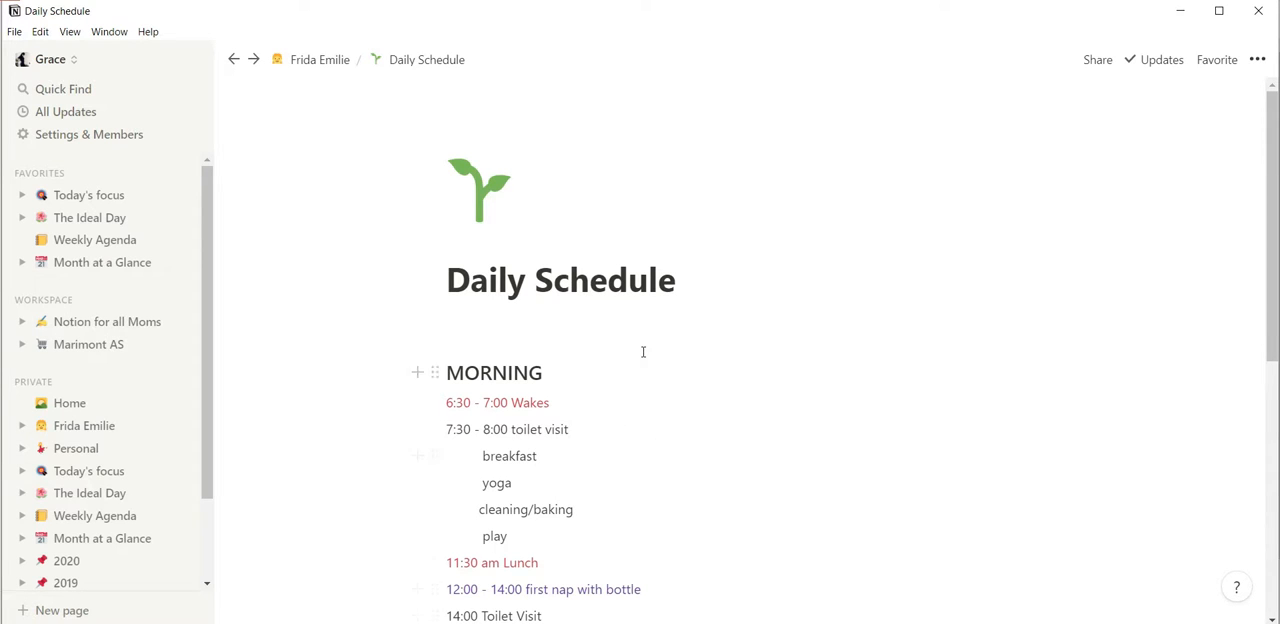
scroll(645, 352, down, 3)
scroll(645, 352, down, 2)
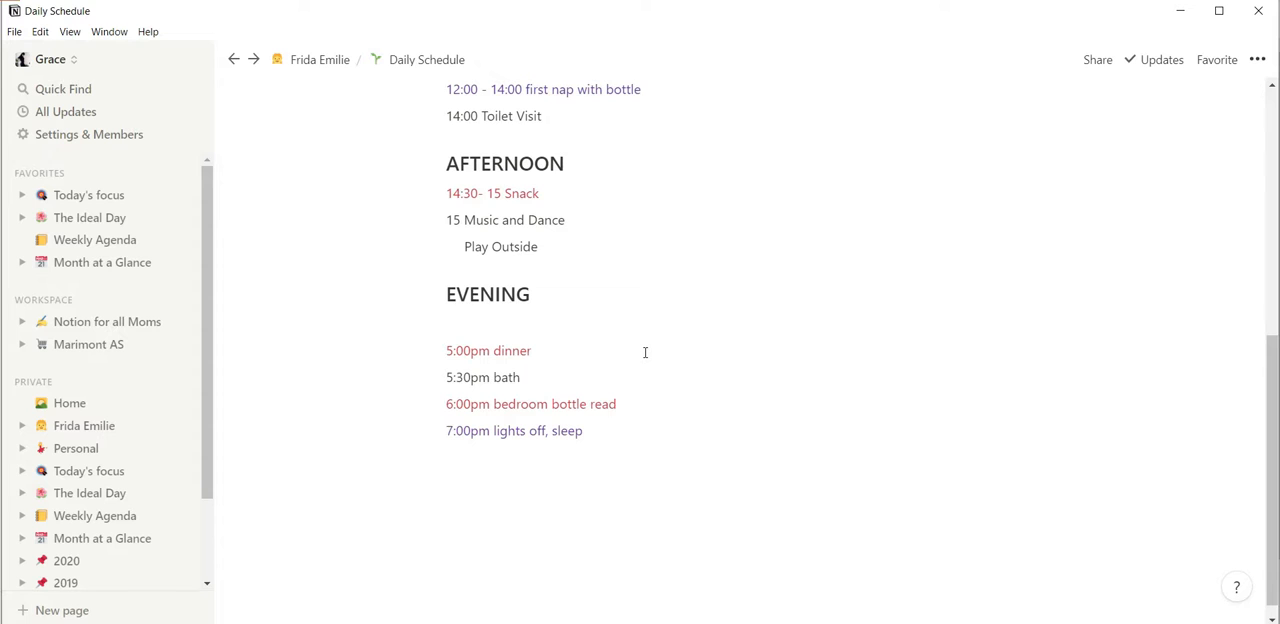
scroll(645, 352, up, 5)
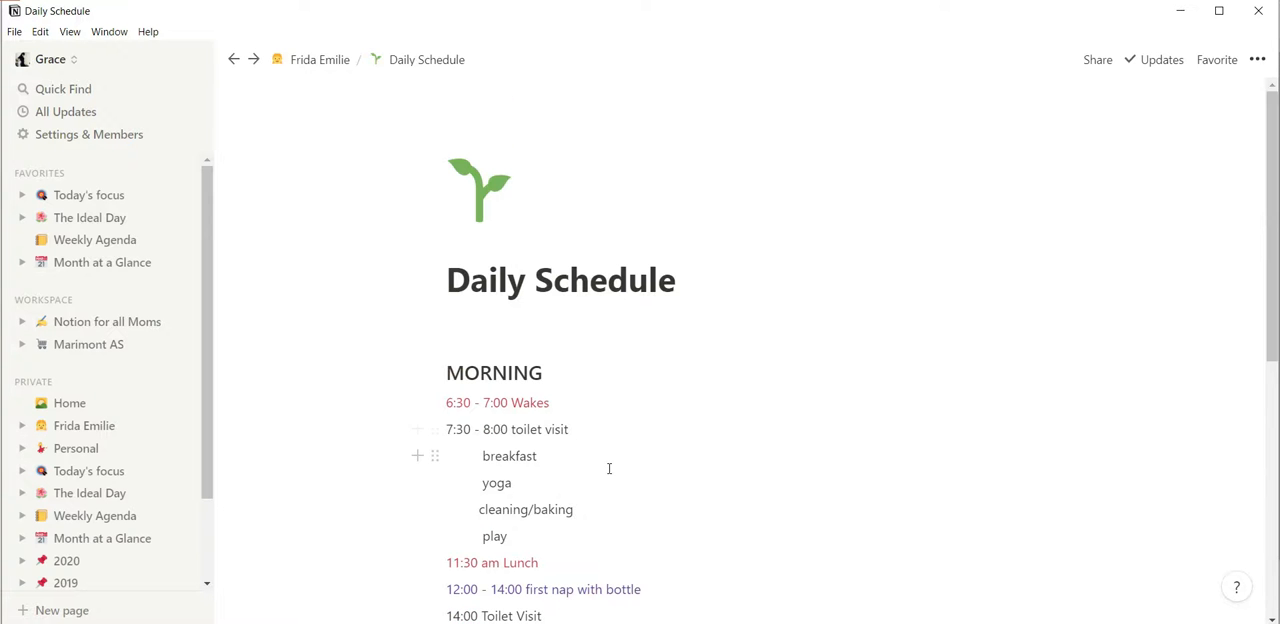
scroll(609, 468, down, 3)
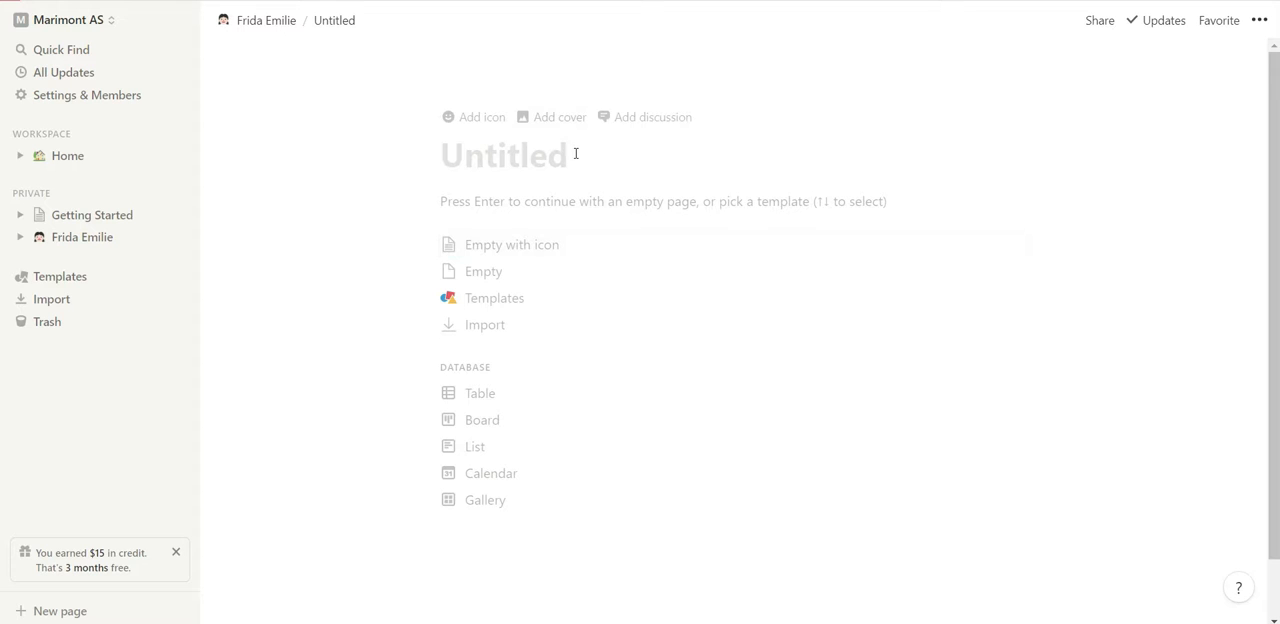
click(575, 153)
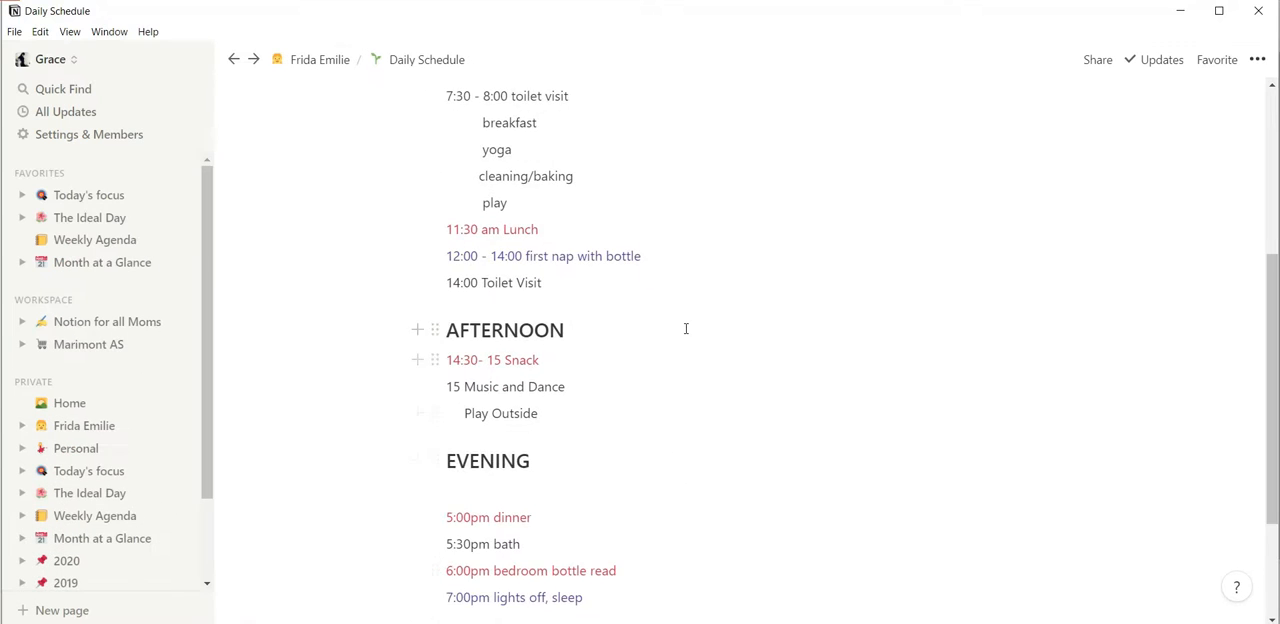
scroll(686, 328, up, 5)
Switch back to Chrome and title the untitled sub-page Daily Schedule.
mouse_move(636, 622)
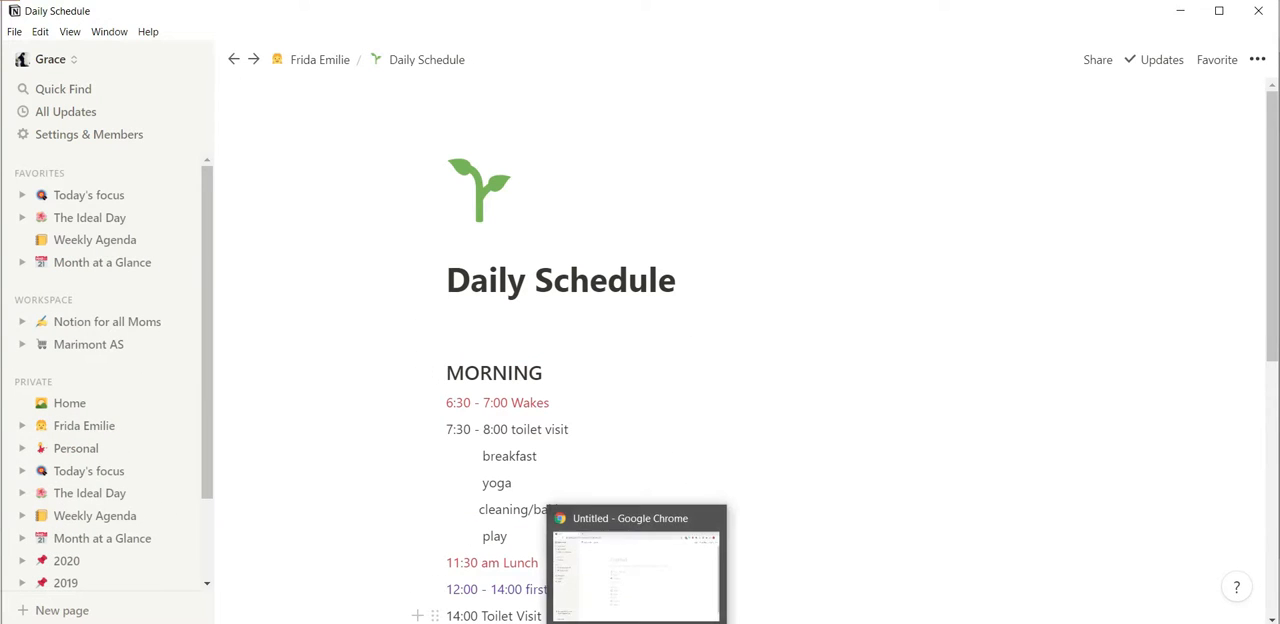
click(636, 575)
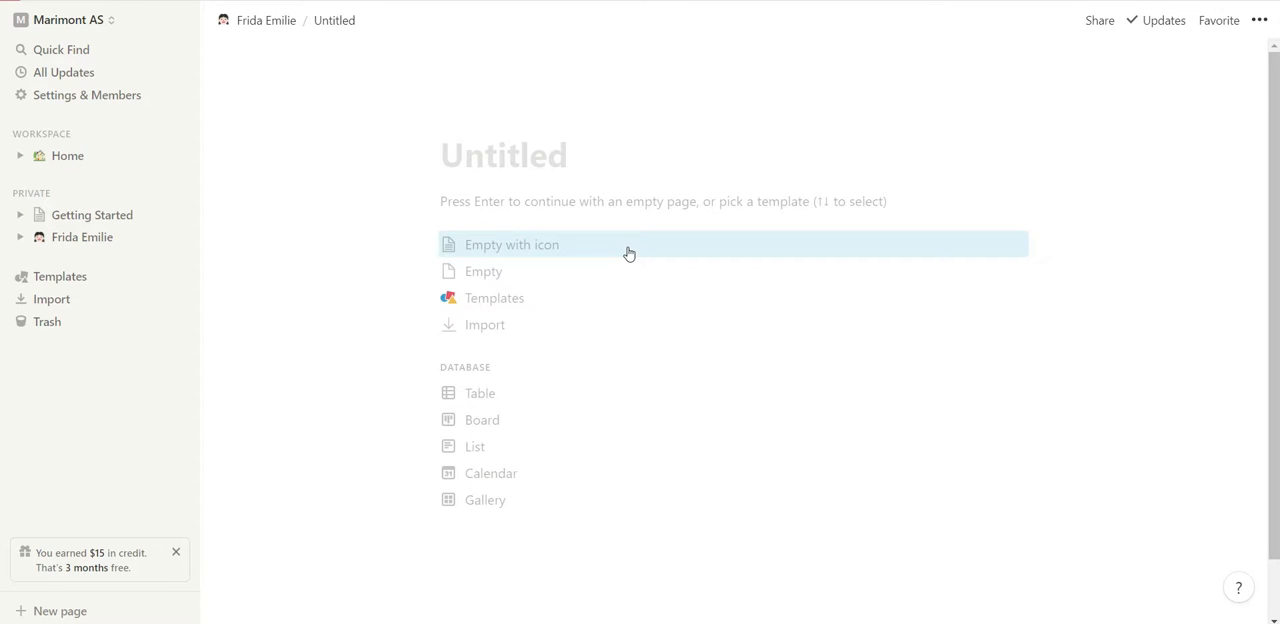
text(Daily )
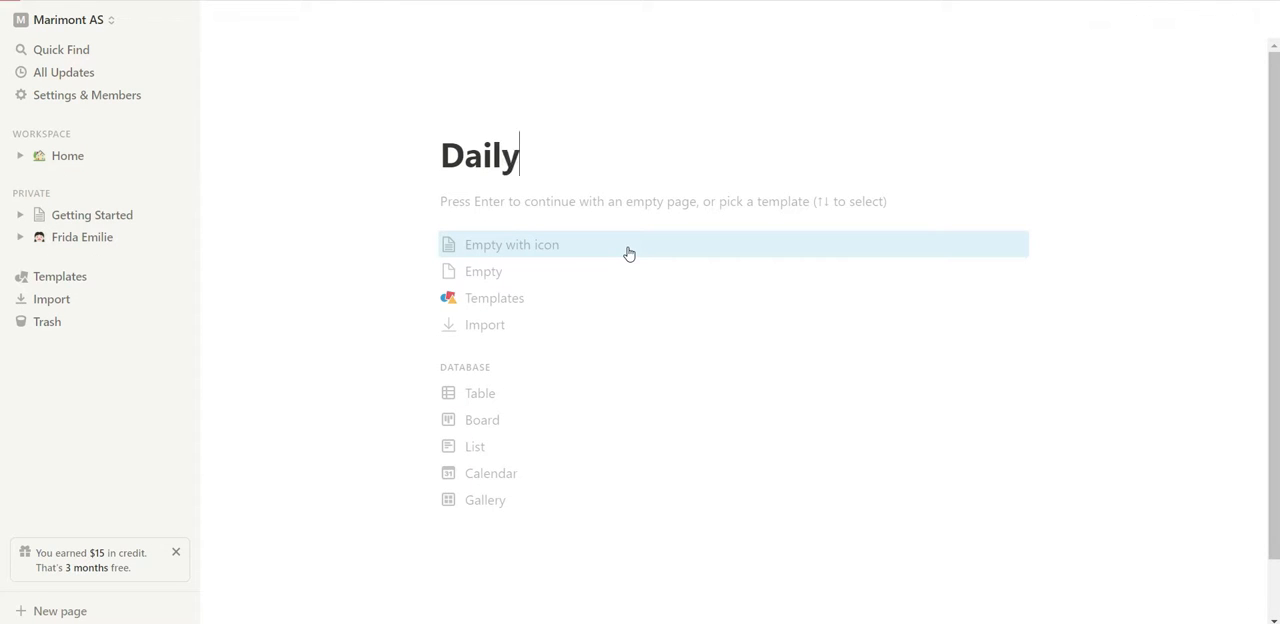
text(Sch)
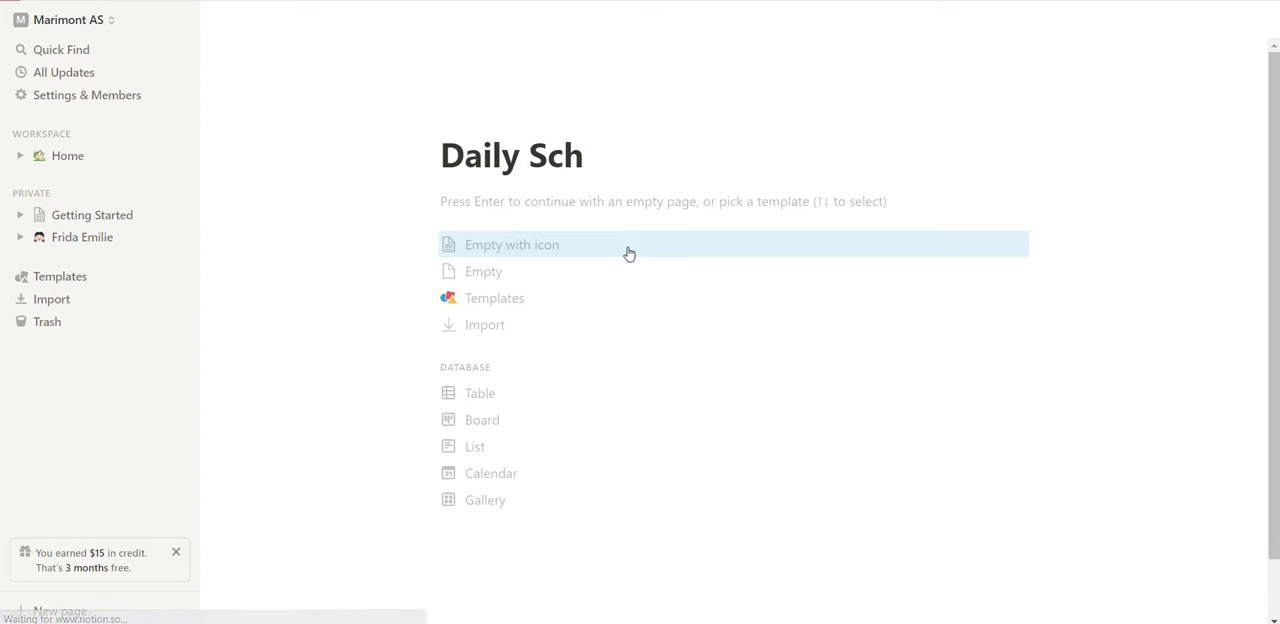
text(udu)
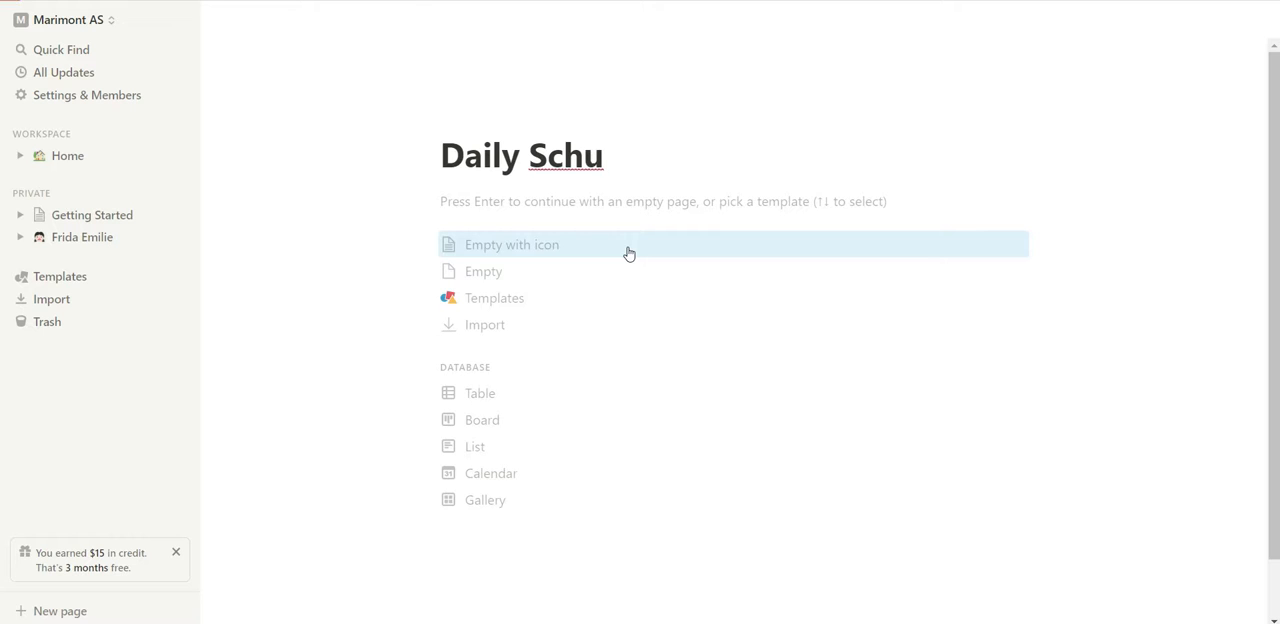
key(BackSpace)
key(BackSpace)
key(BackSpace)
text(edule)
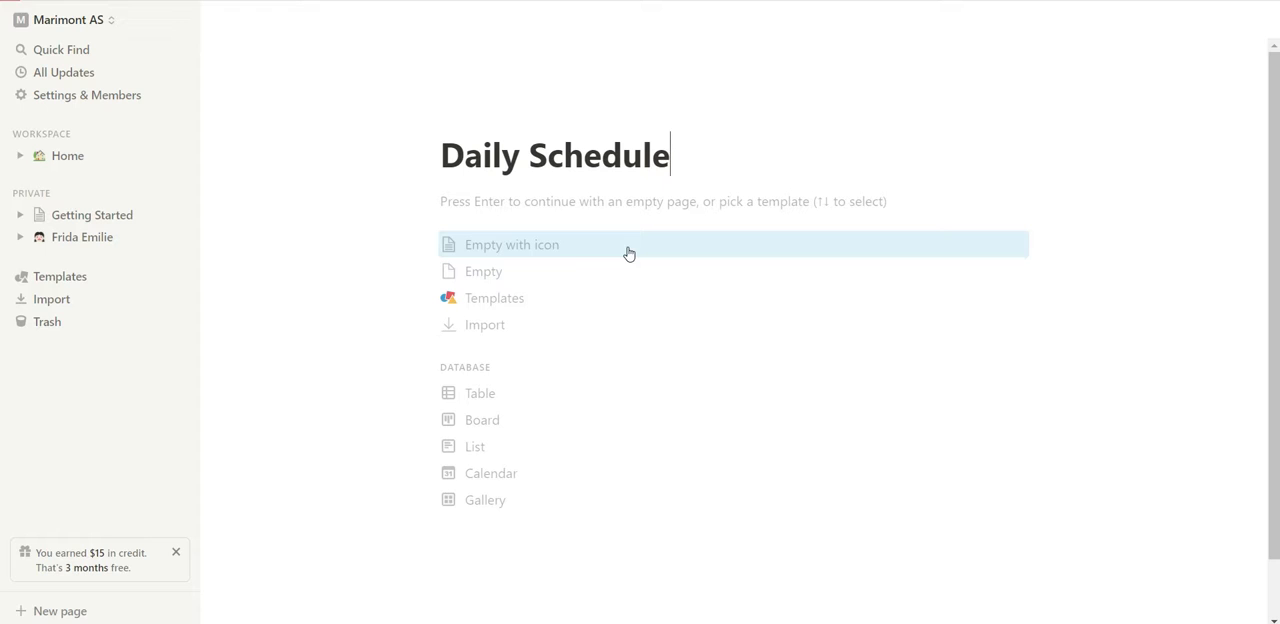
Add an icon to the Daily Schedule page and change it to the leafy green branch emoji.
click(468, 118)
click(479, 139)
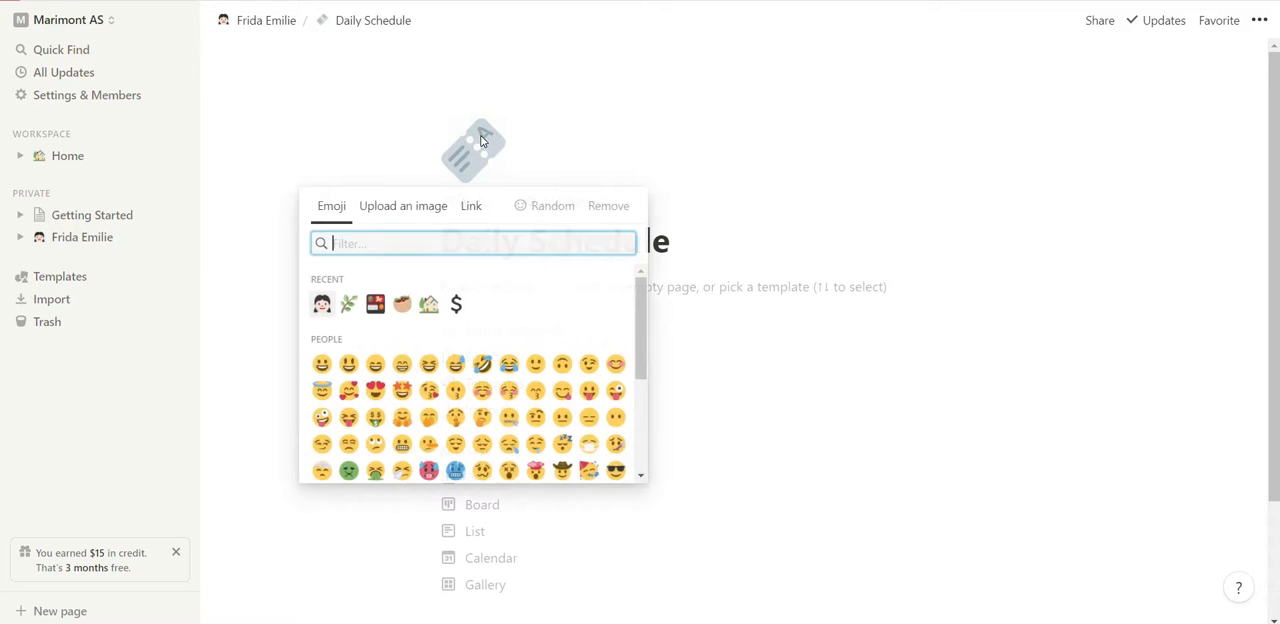
click(350, 305)
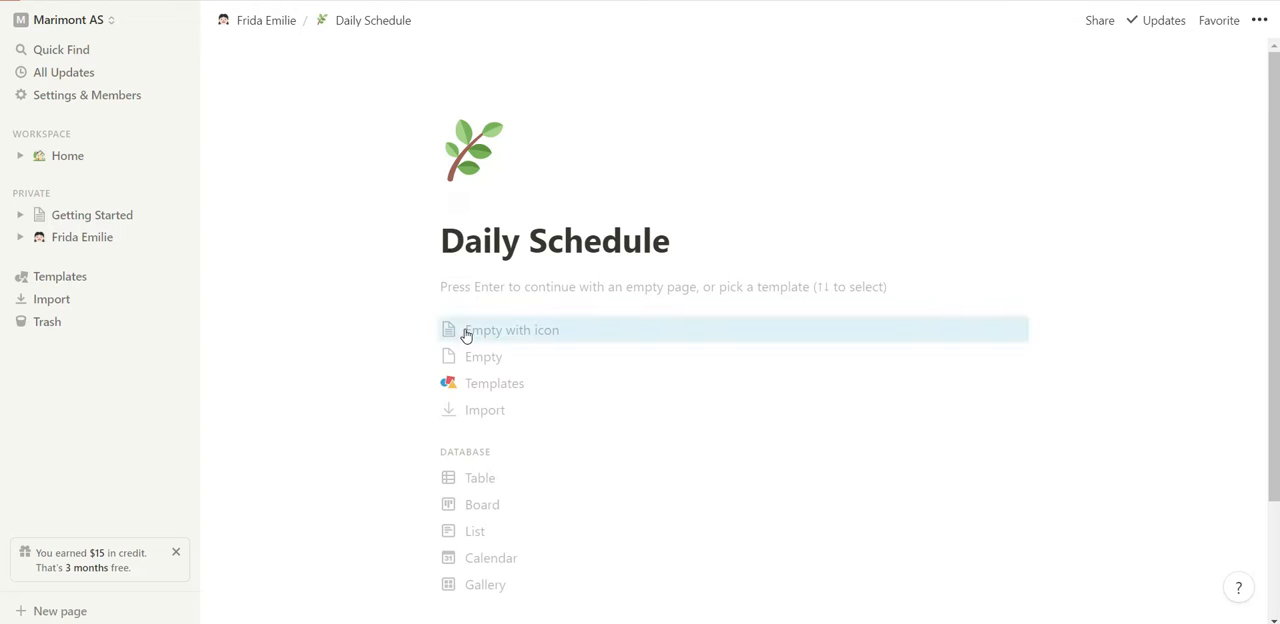
Continue with an empty page and enter MORNING as its first line, followed by a blank line.
click(500, 286)
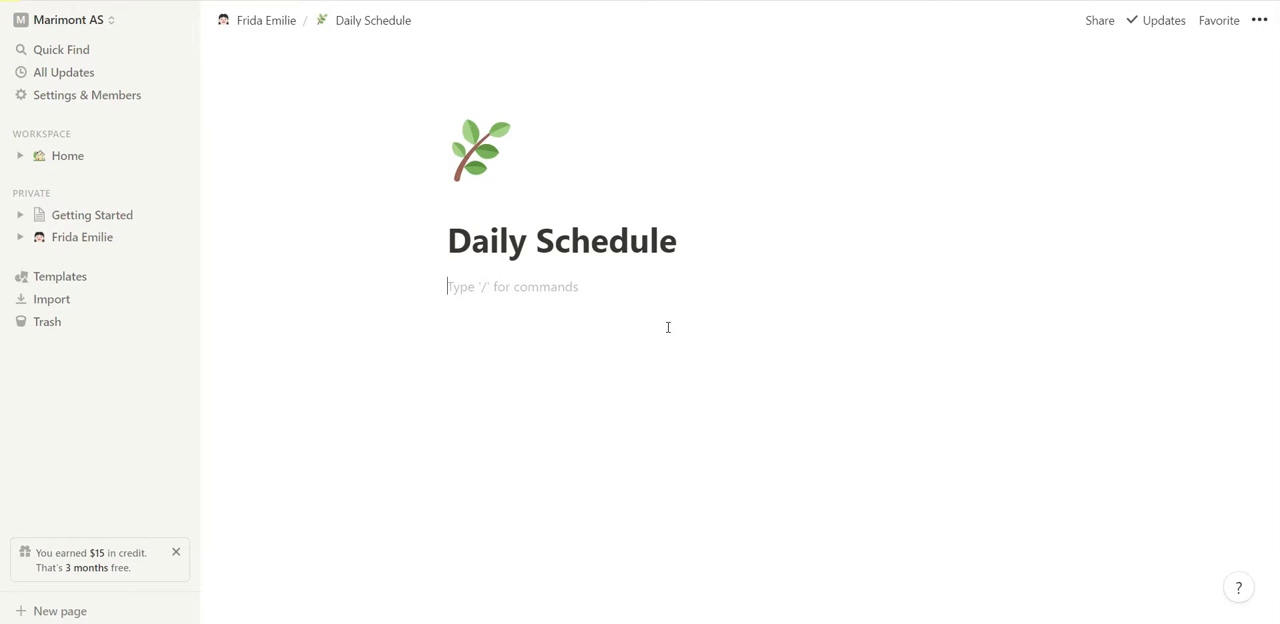
key(Caps_Lock)
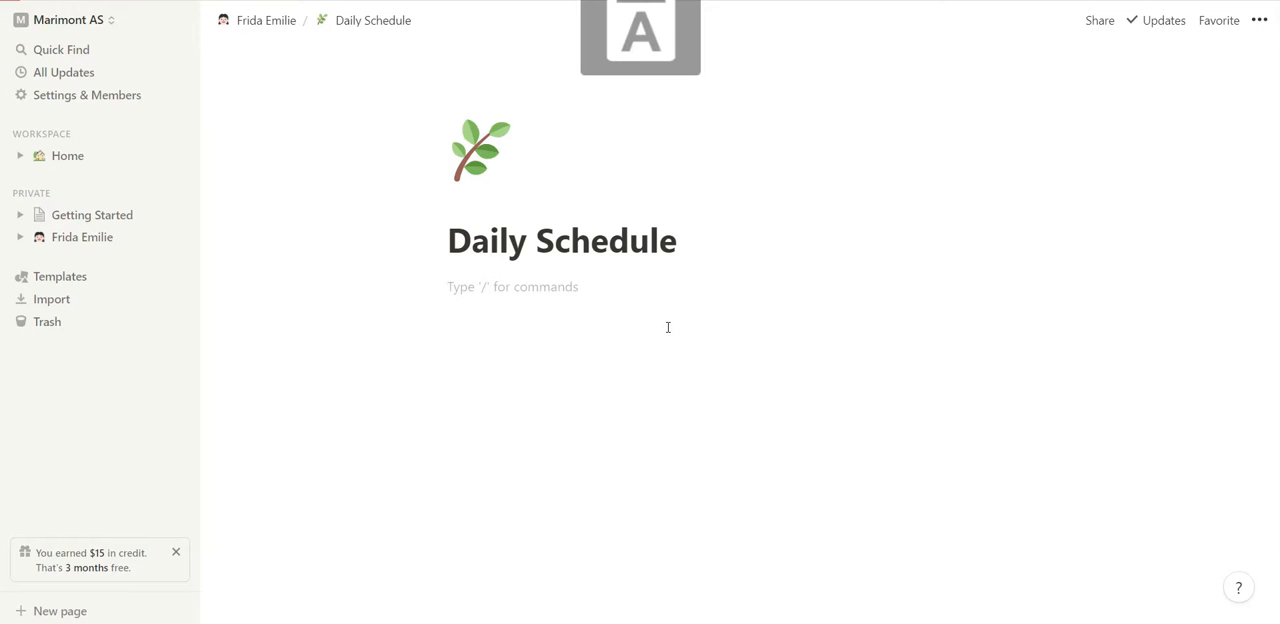
text(MORNING)
key(Return)
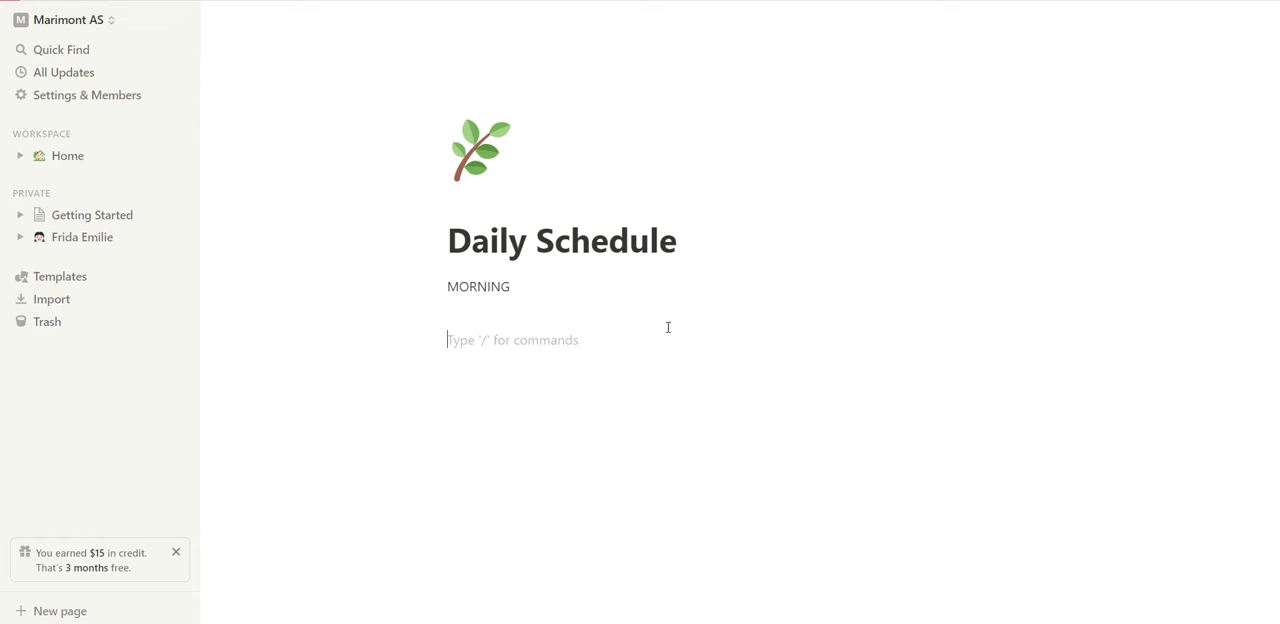
Enter the schedule entry "7:00AM-7:30am WAKES" below MORNING.
text(7:00AM)
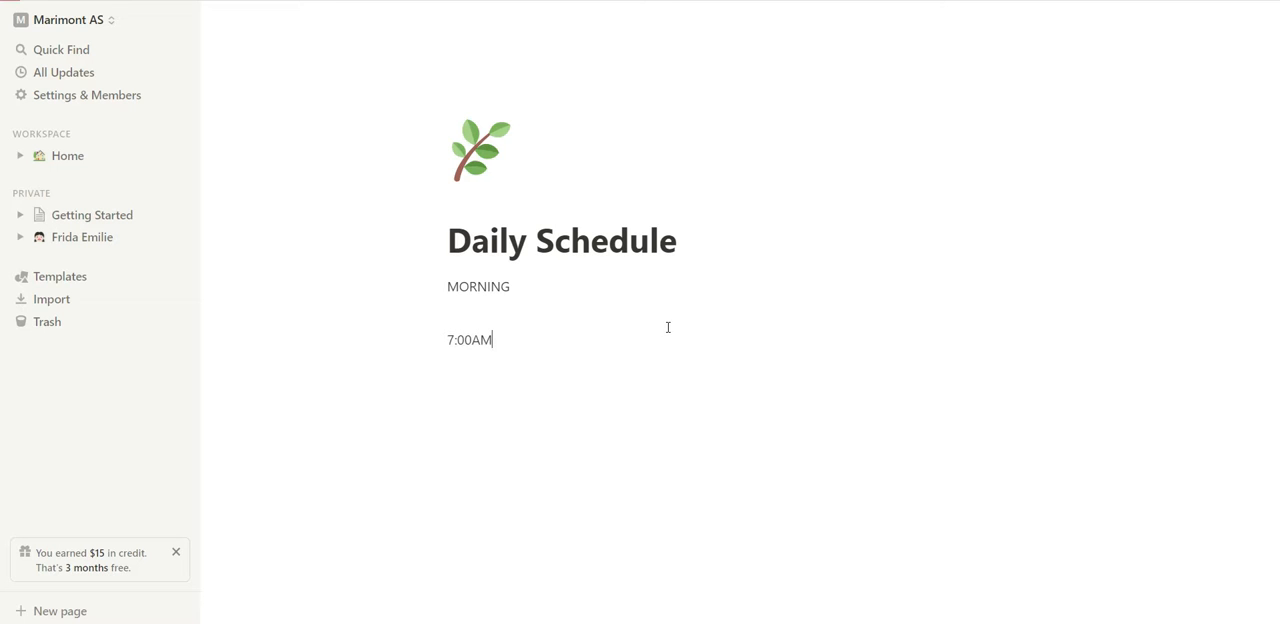
text(-7:4)
key(BackSpace)
text(30am WAKES)
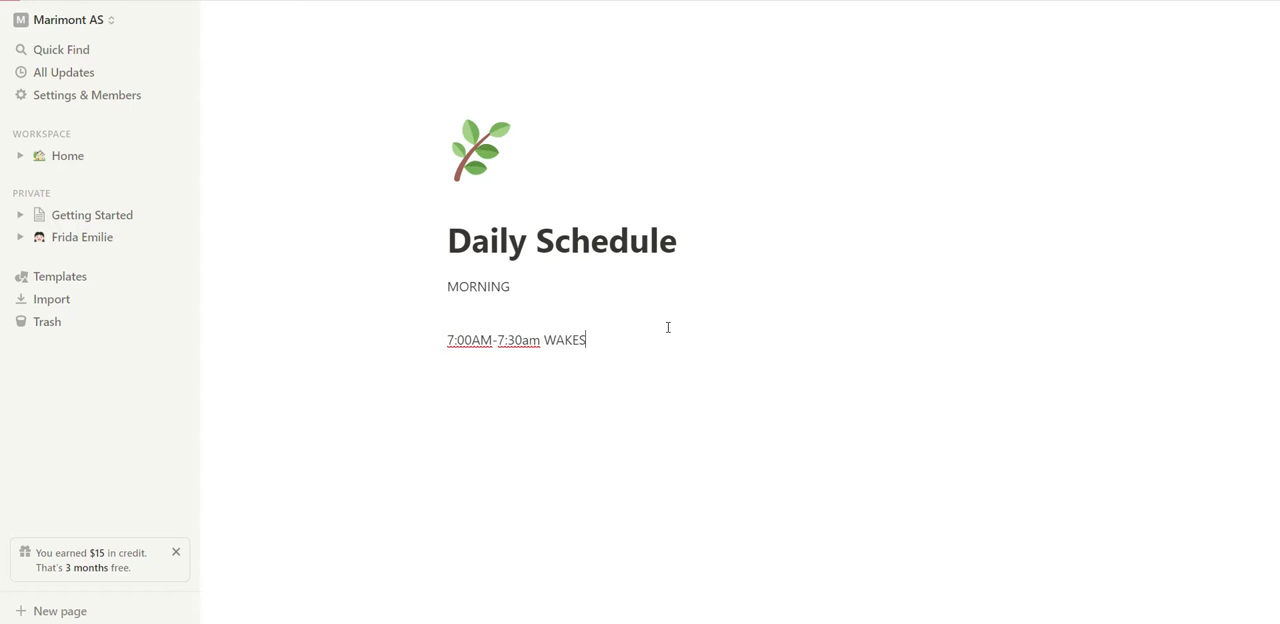
Add the activities "Potty" and "Brush Teeth" on separate lines under the wake-up entry.
key(Return)
text(Potty)
key(Return)
text(Brushe)
key(BackSpace)
text(Teeth)
key(Return)
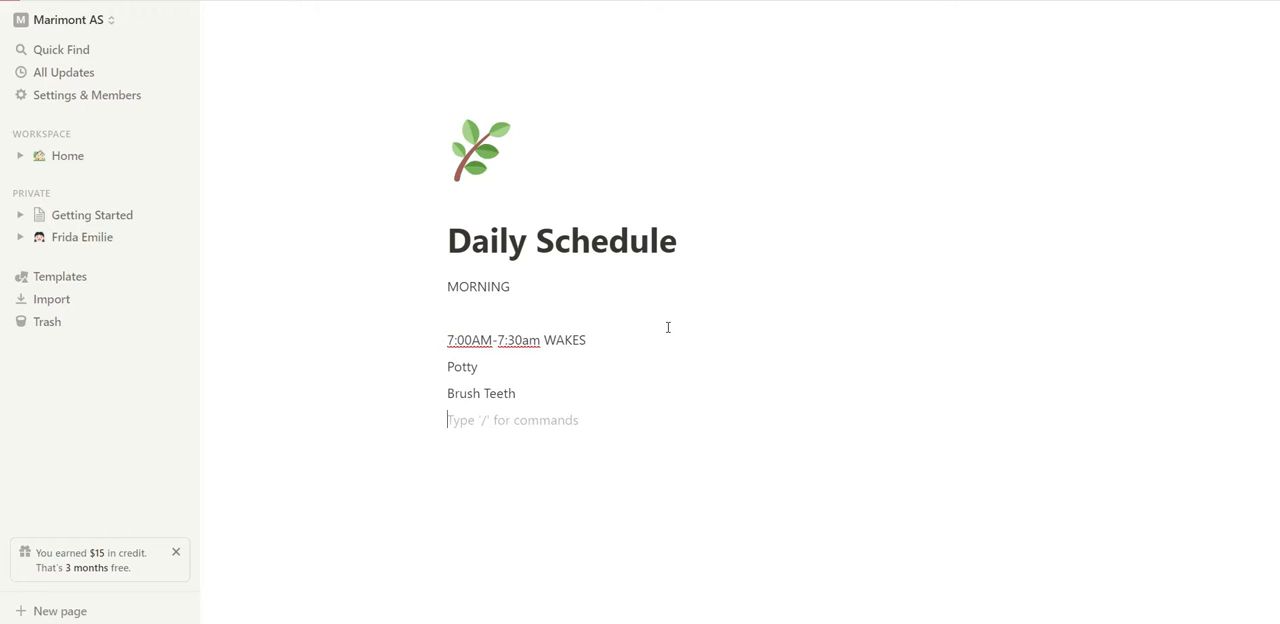
Add the activities "Wash face" and "Change clothes" on separate lines below Brush Teeth.
text(Wash )
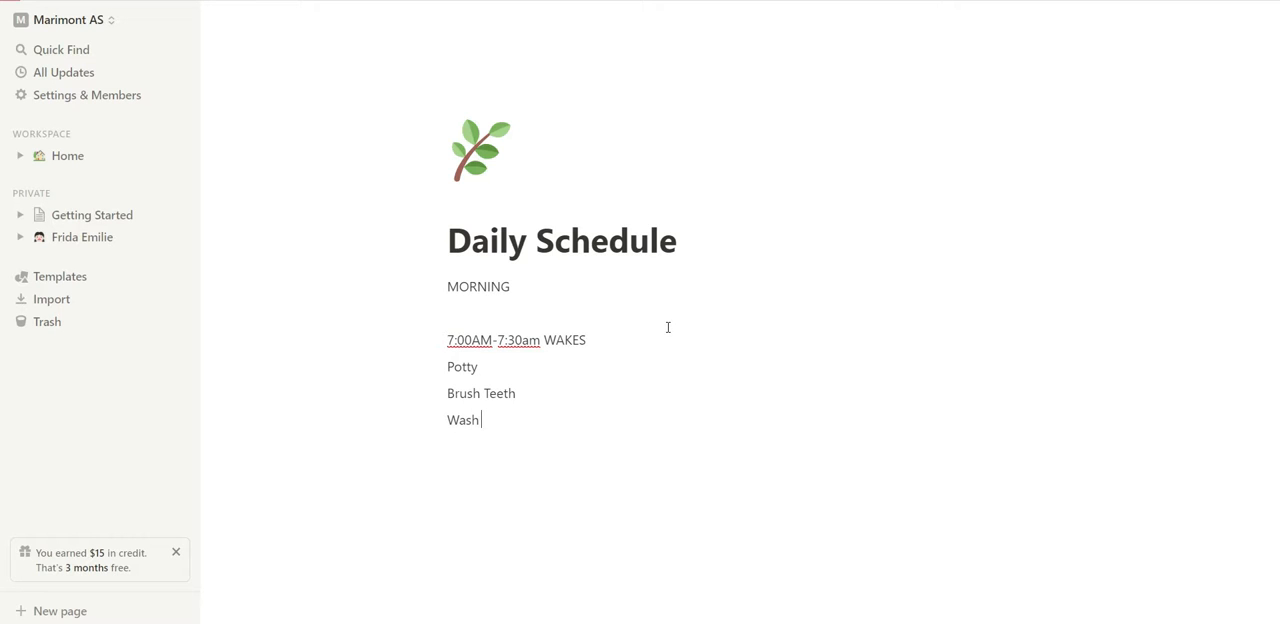
text(face)
key(Return)
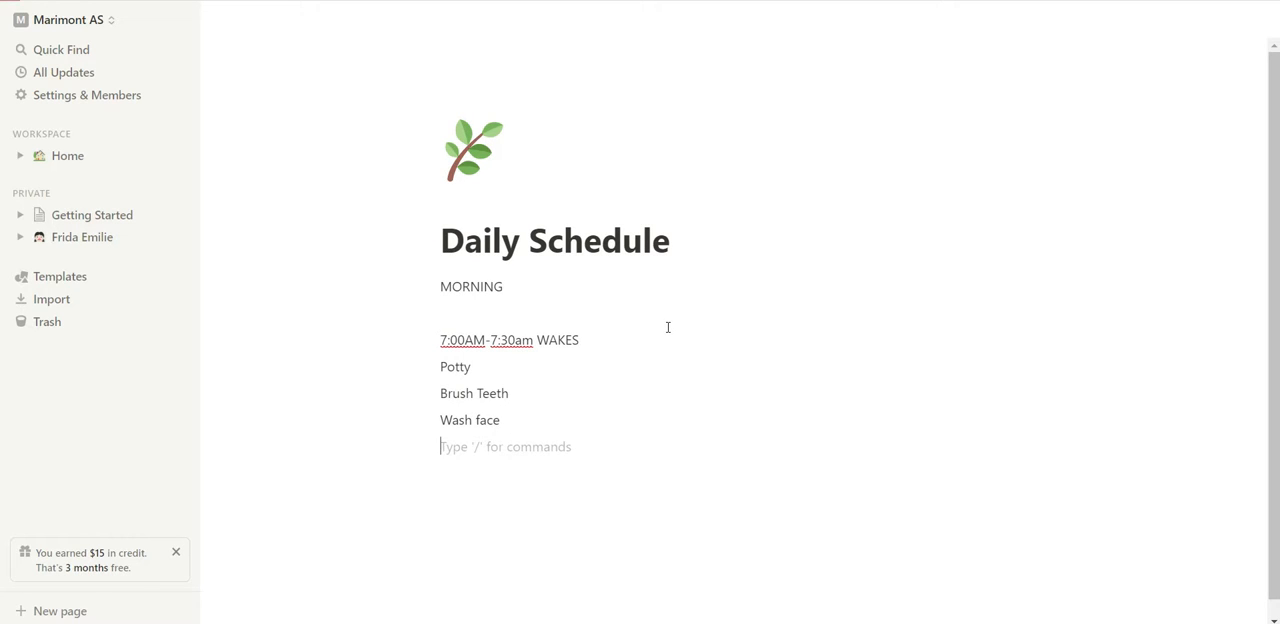
text(Changing)
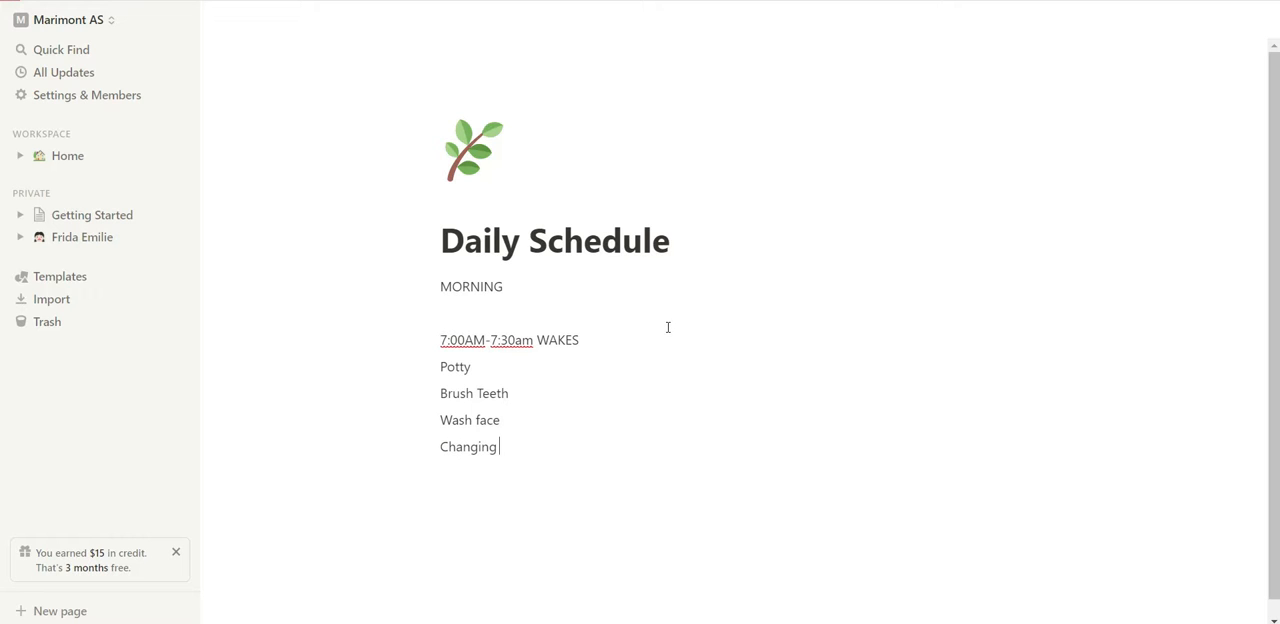
key(BackSpace)
key(BackSpace)
key(BackSpace)
text(e clothes)
key(Return)
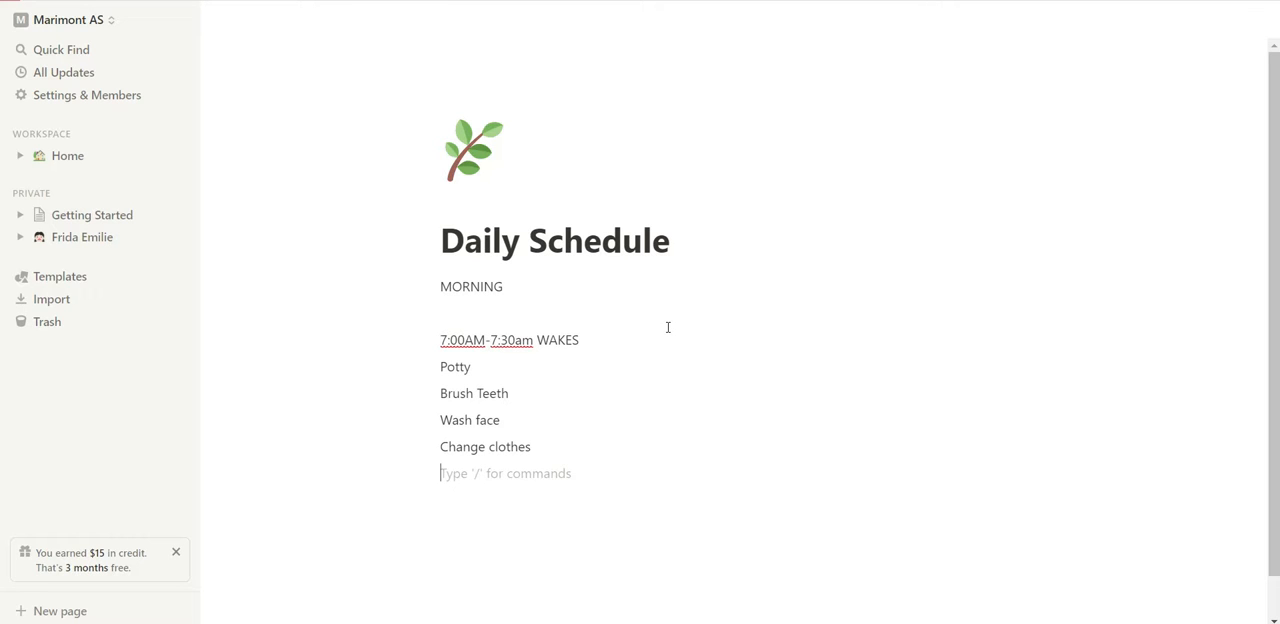
Leave a blank line after Change clothes and enter the schedule entry "8:30 AM breakfast".
key(Return)
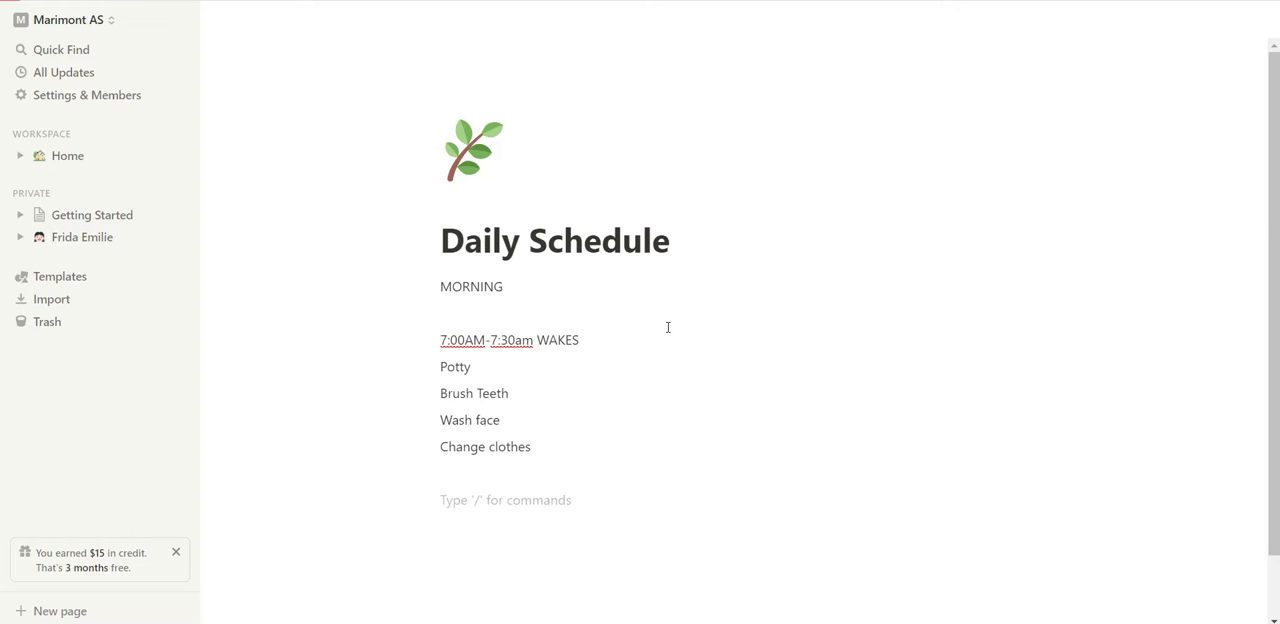
text(8:30)
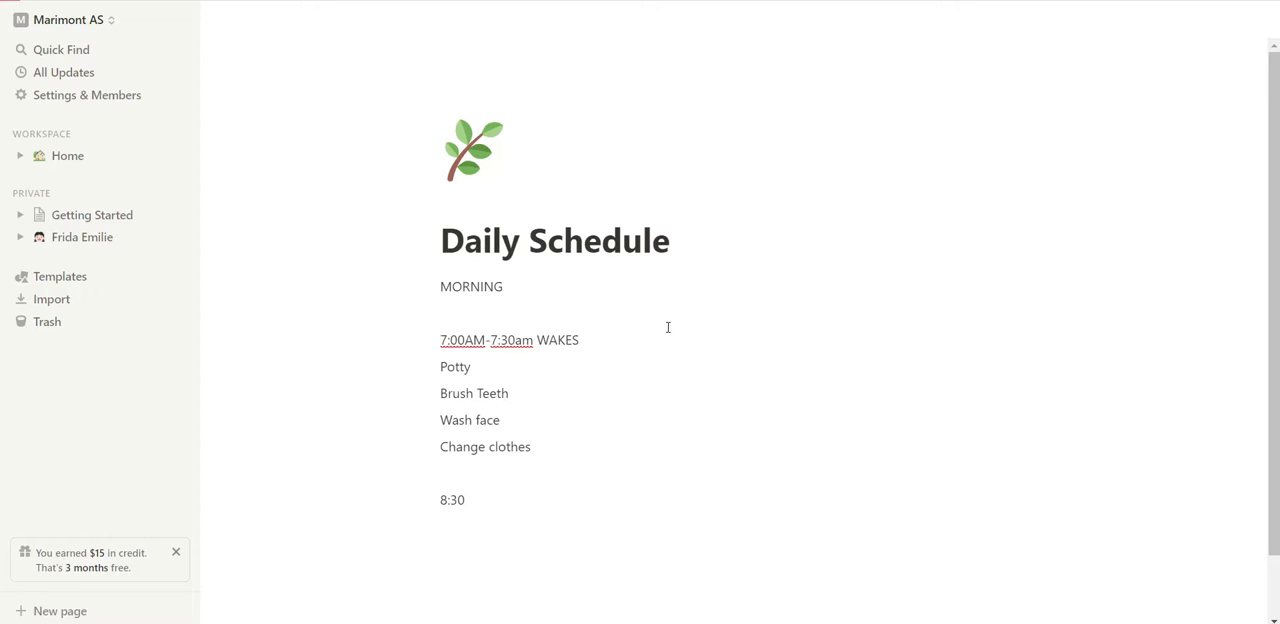
text( AM breakfast)
Delete the blank line between MORNING and the wake-up entry.
click(440, 287)
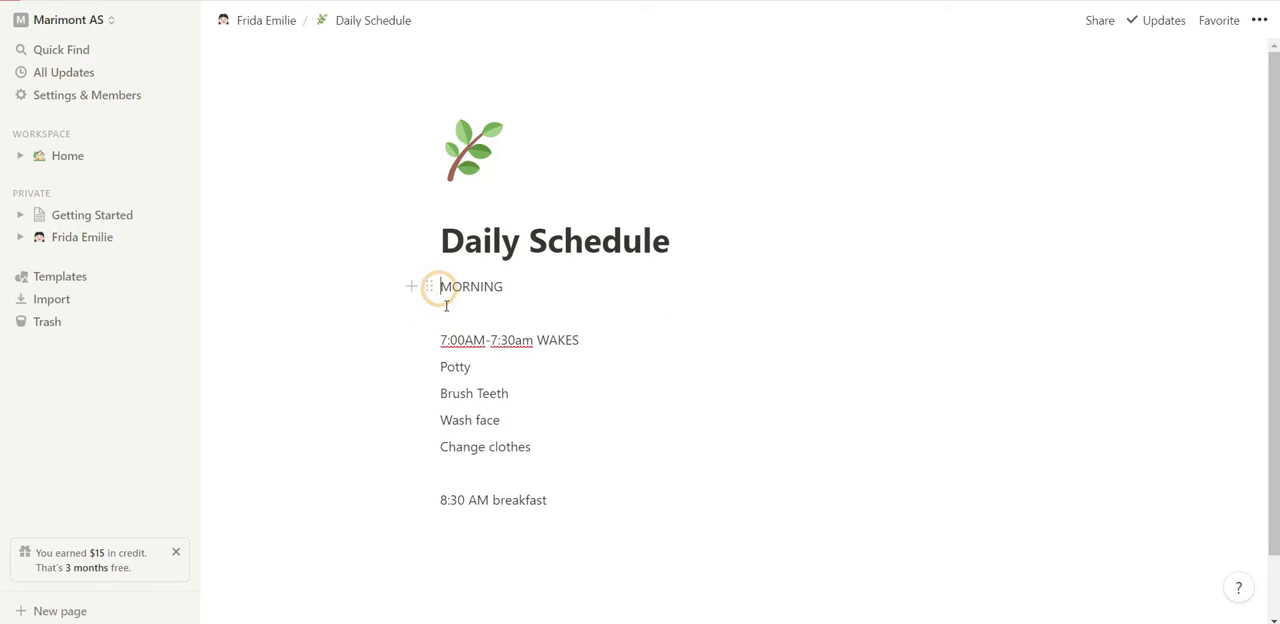
click(446, 313)
key(BackSpace)
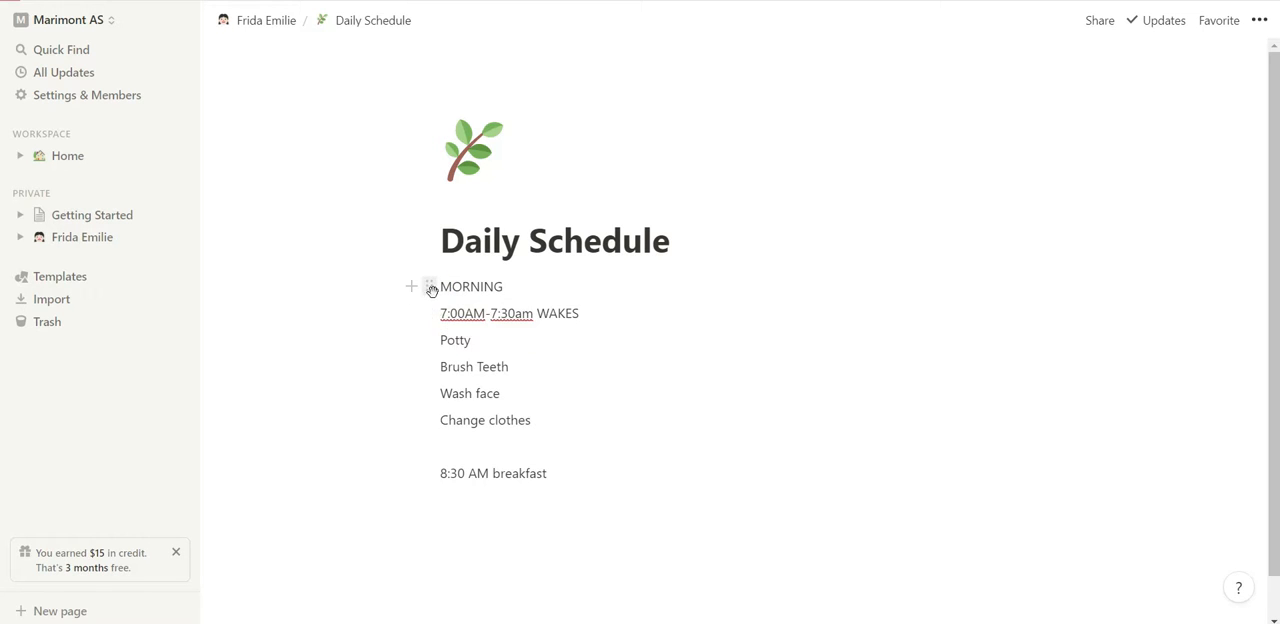
Turn the MORNING line of the Daily Schedule page into a heading.
click(431, 289)
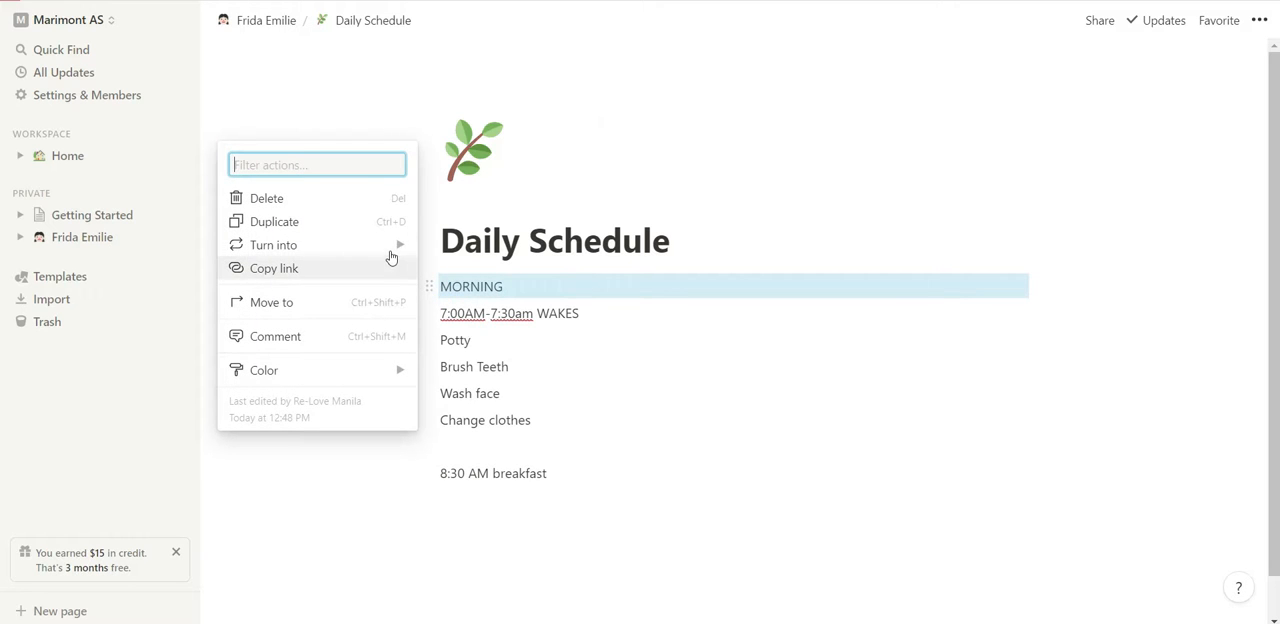
mouse_move(390, 253)
click(478, 150)
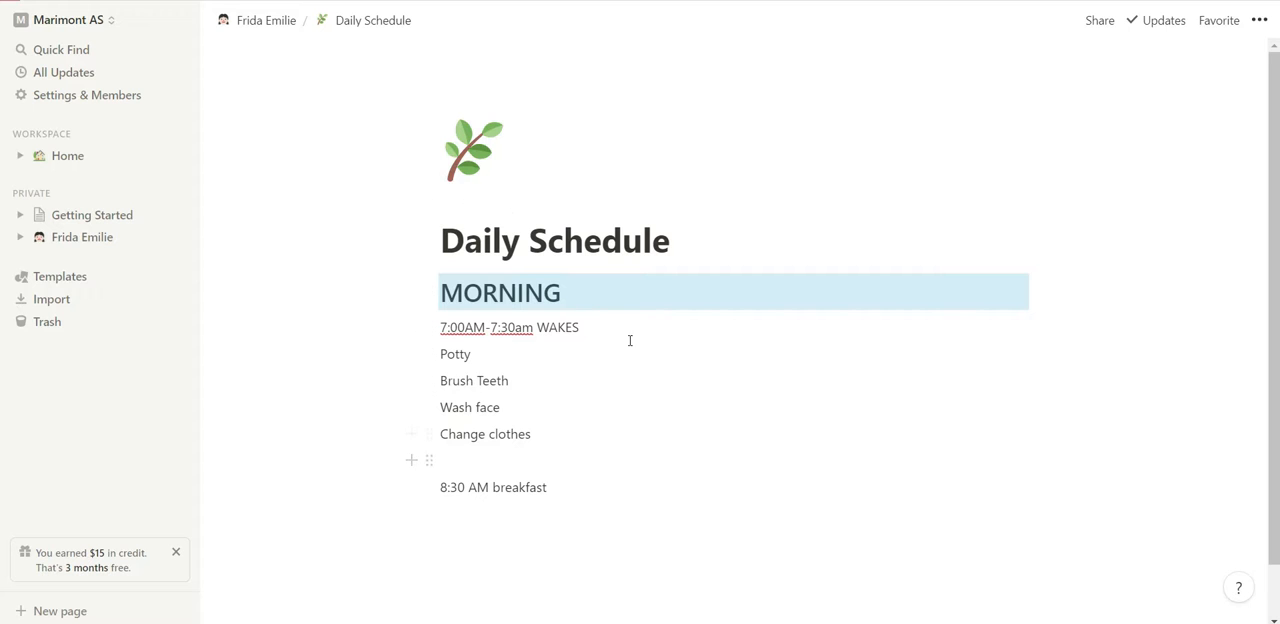
click(353, 347)
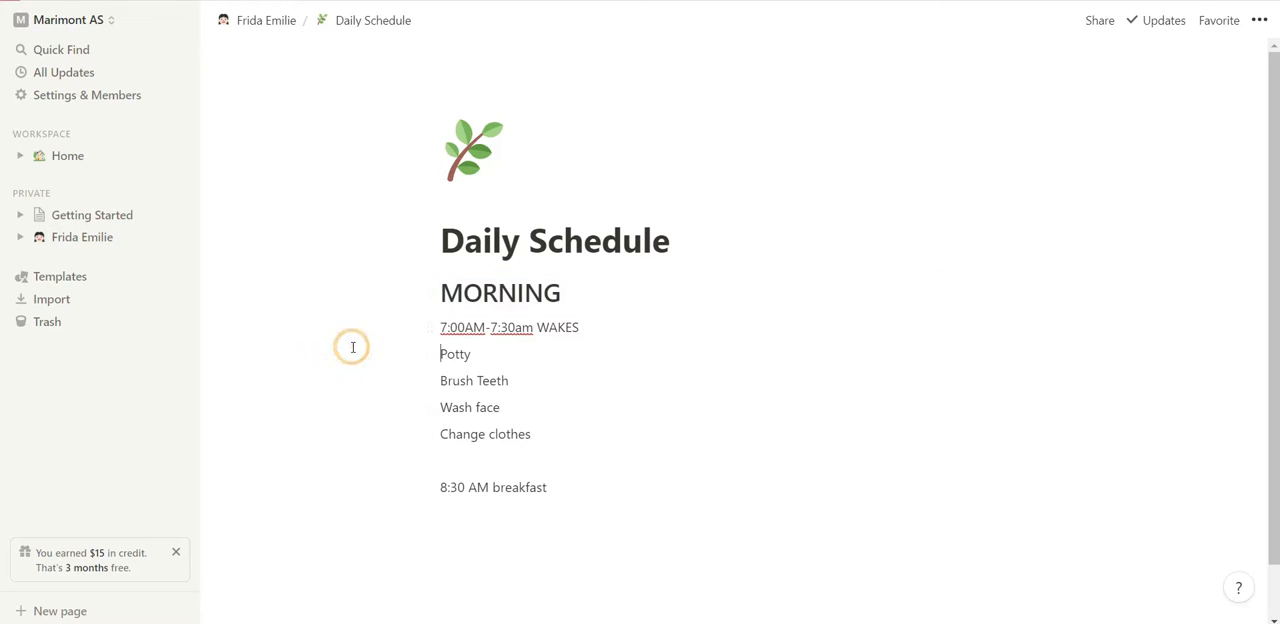
Set the text colour of the MORNING heading to green.
right_click(432, 309)
right_click(437, 297)
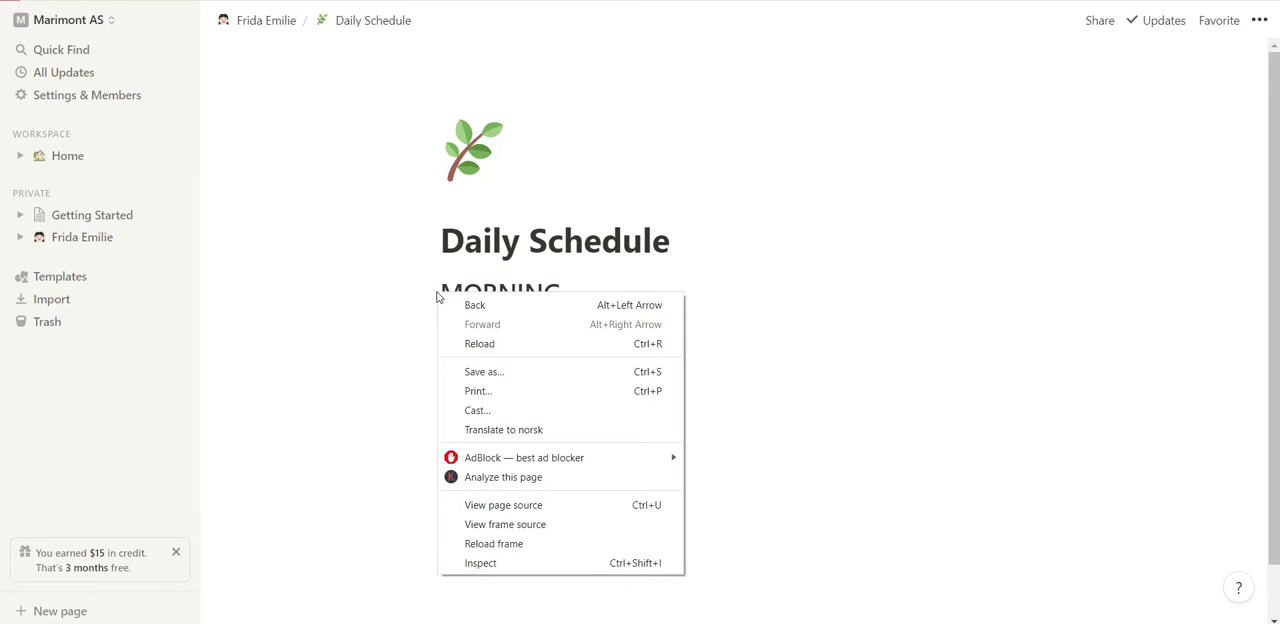
click(429, 291)
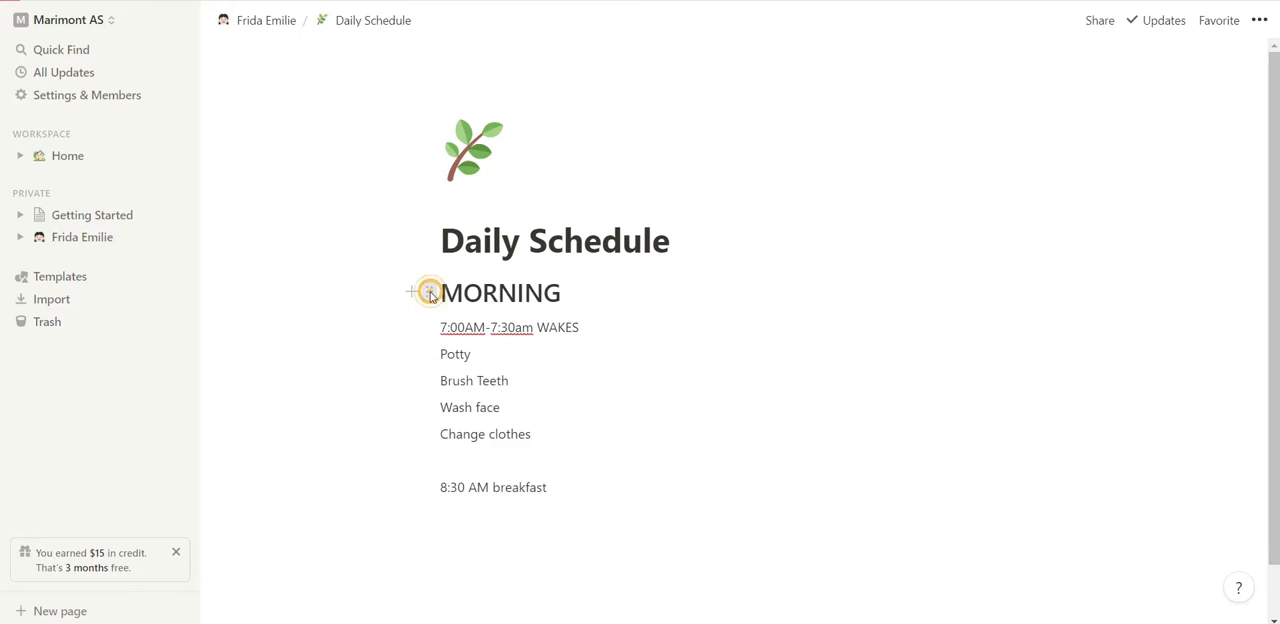
click(428, 291)
mouse_move(337, 376)
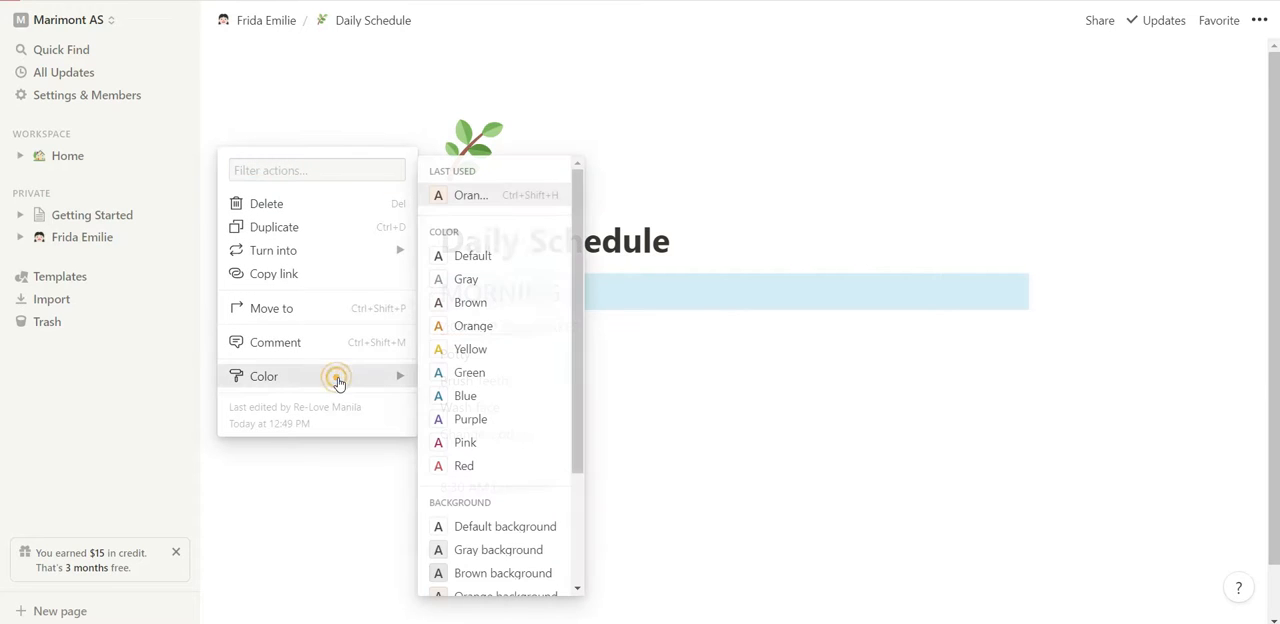
click(486, 372)
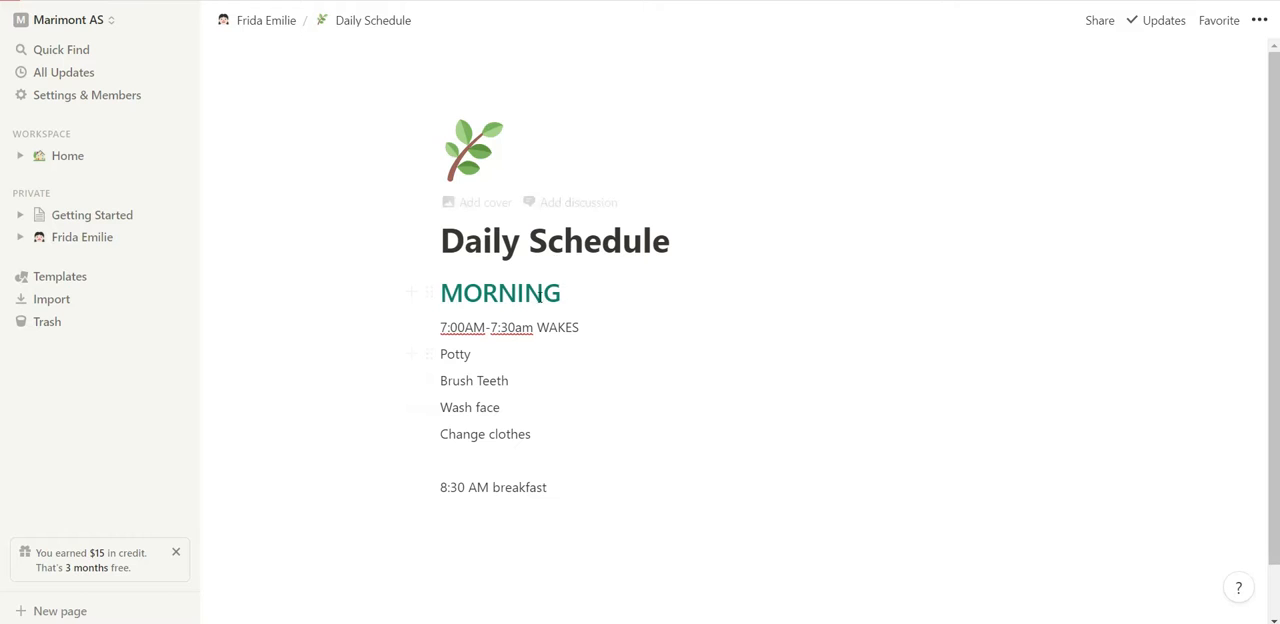
Return to the child's main page, switch to the finished example in the Notion desktop app and open its Sleep section.
click(254, 22)
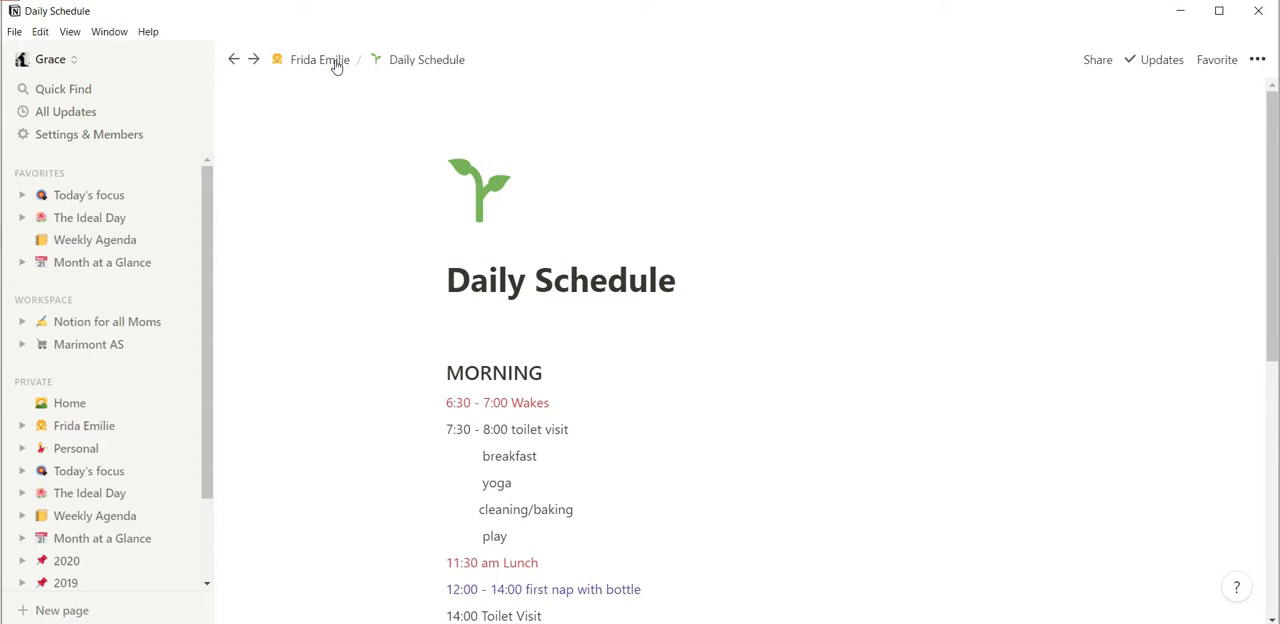
click(336, 62)
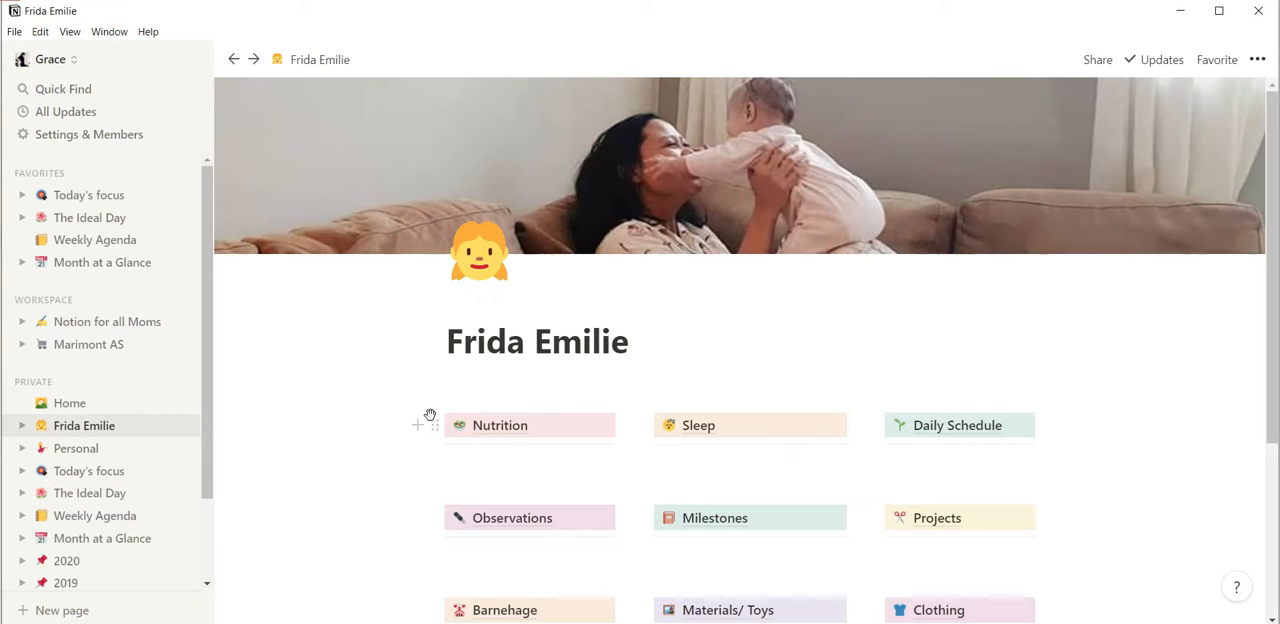
scroll(449, 486, down, 3)
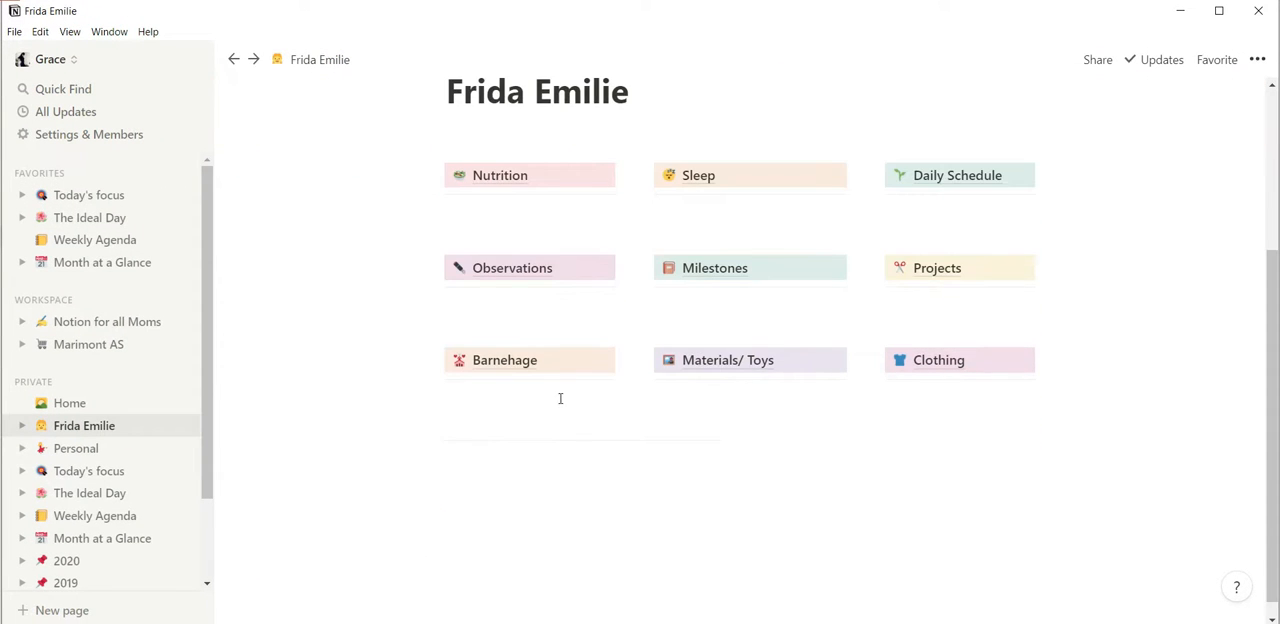
click(740, 179)
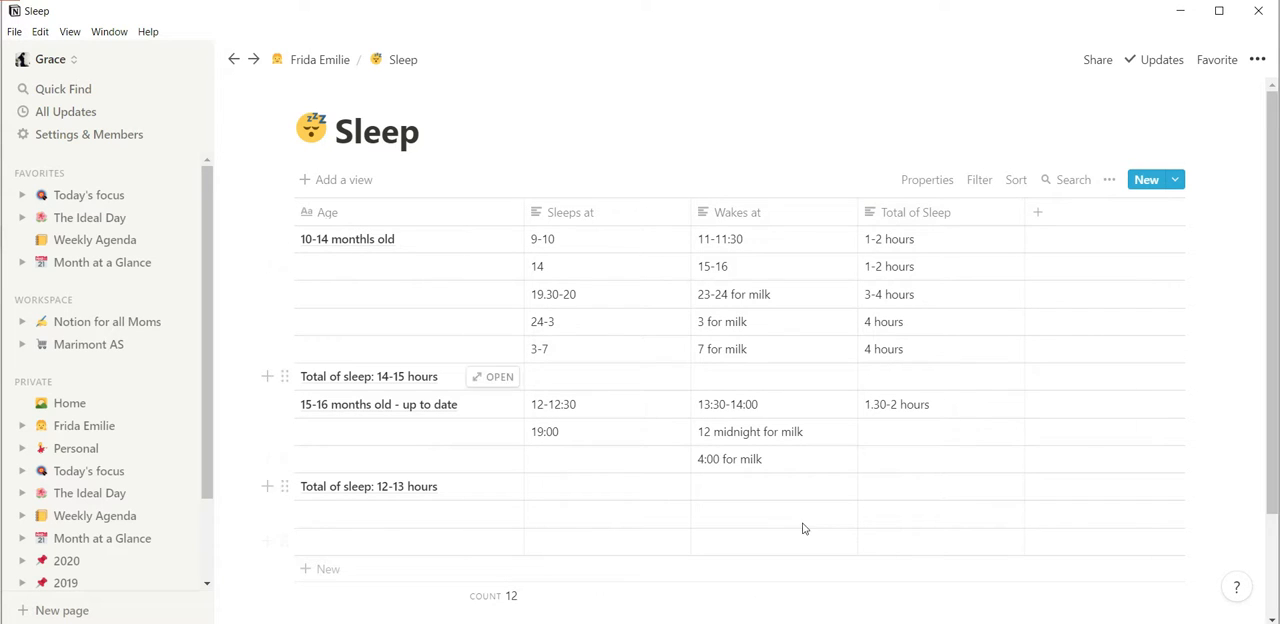
Switch back to the new page in Chrome and insert a sub-page below Daily Schedule.
mouse_move(636, 622)
click(636, 590)
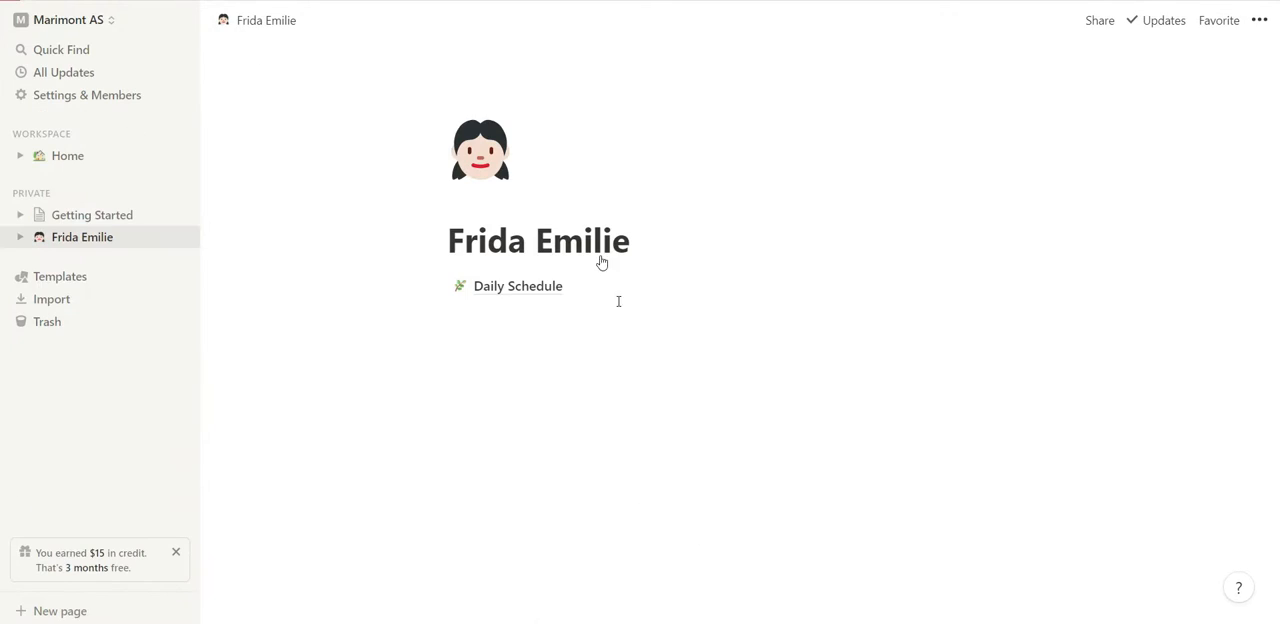
click(600, 318)
text(/page)
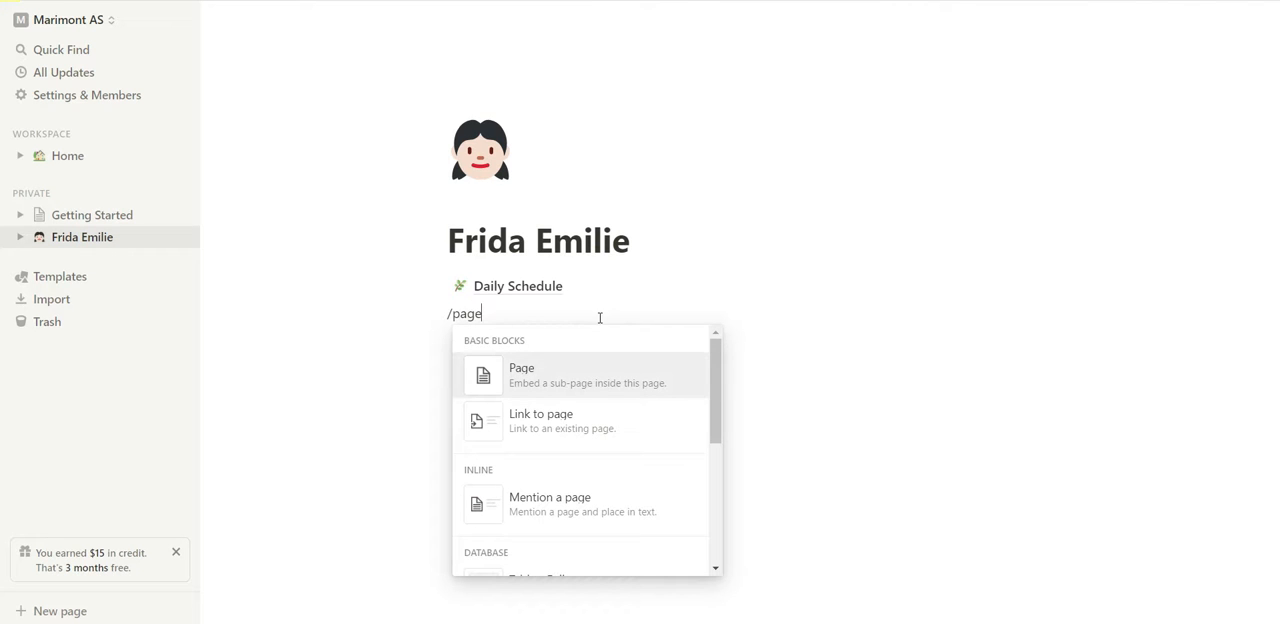
click(606, 388)
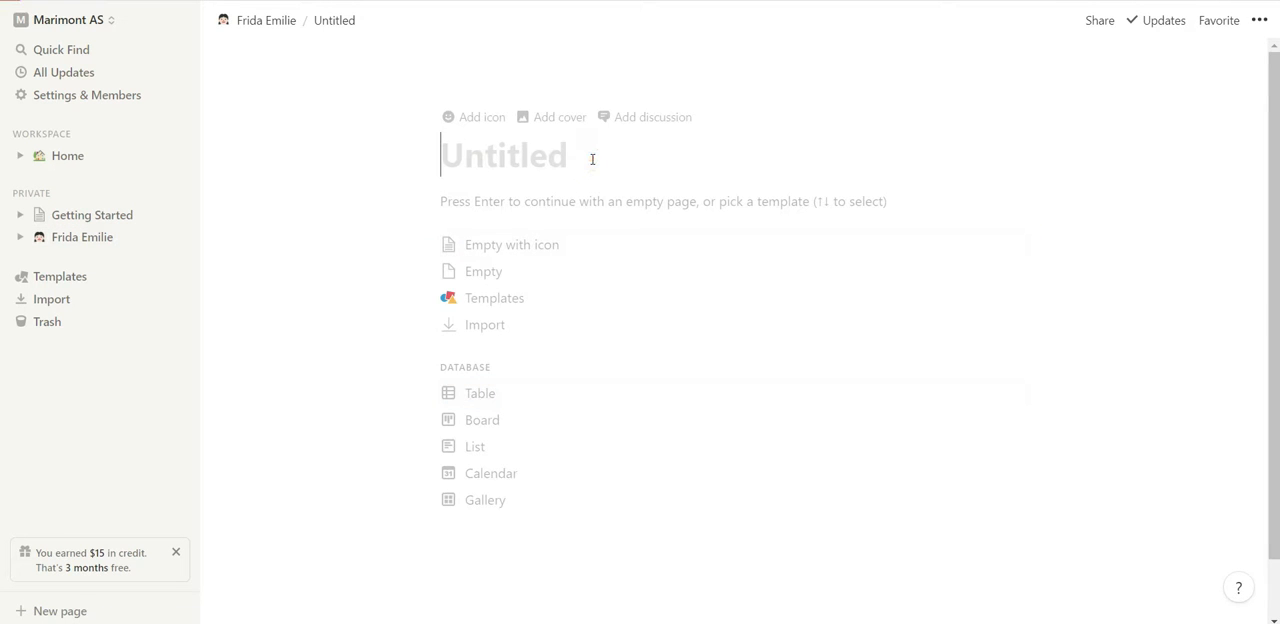
Title the new sub-page "Sleep".
text(Slee)
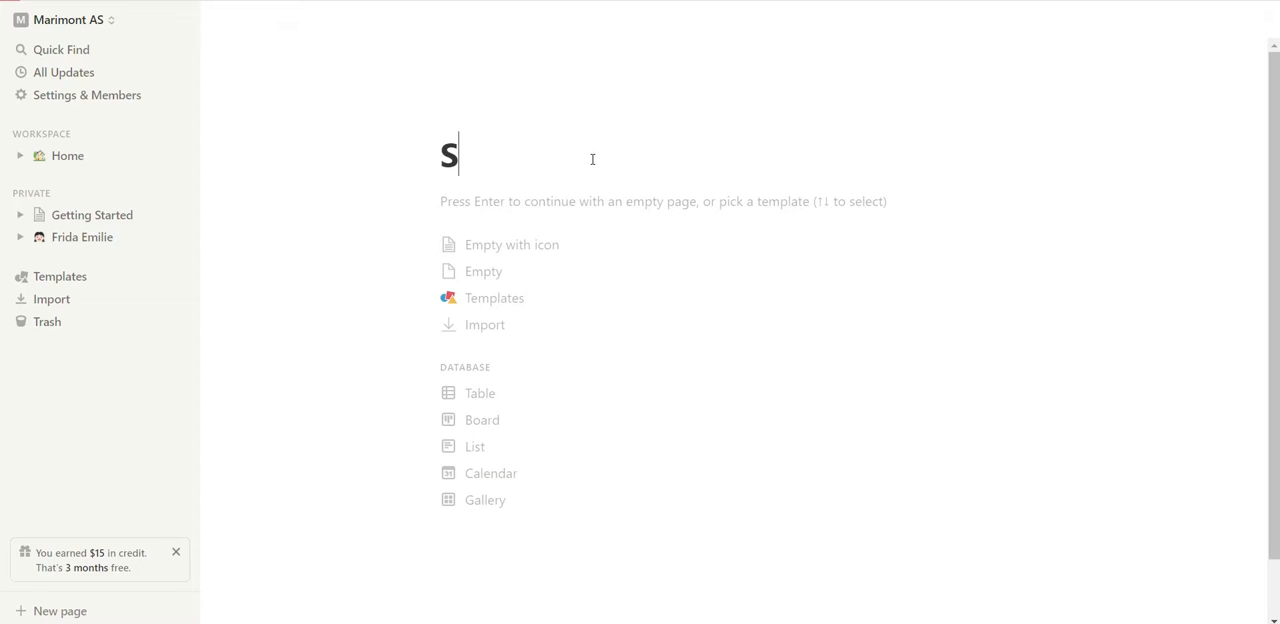
text(png Sc)
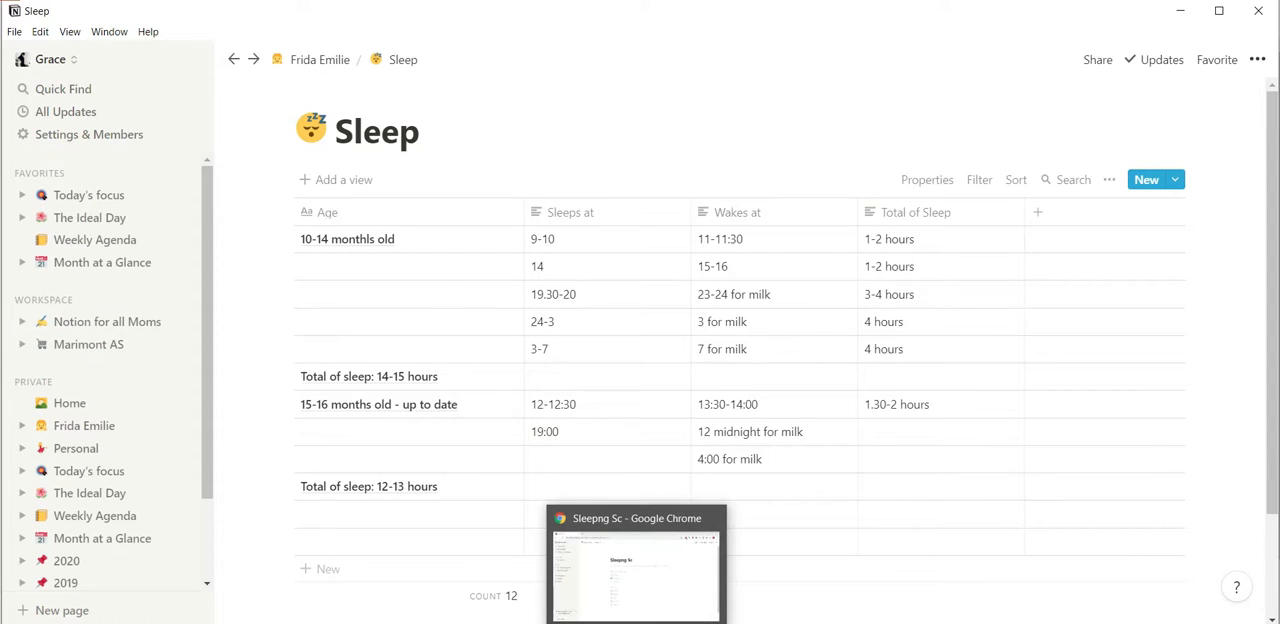
click(637, 622)
drag(612, 158, 534, 172)
key(BackSpace)
Add an icon to the Sleep page and change it to the sleeping face emoji.
click(447, 116)
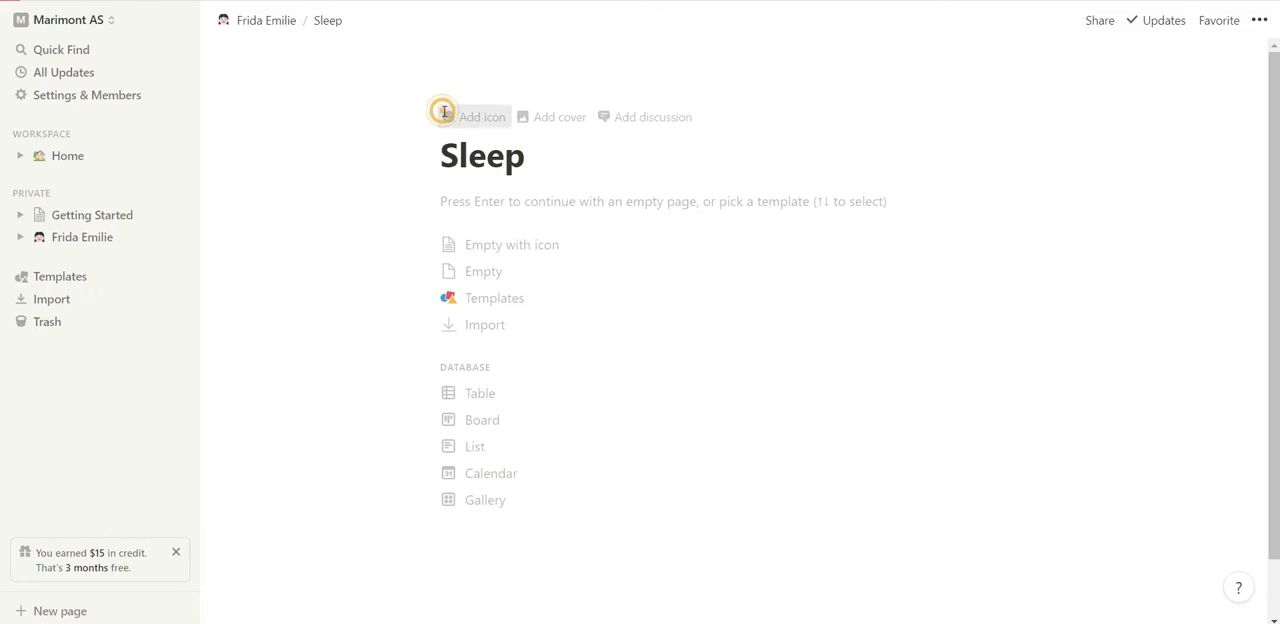
click(462, 185)
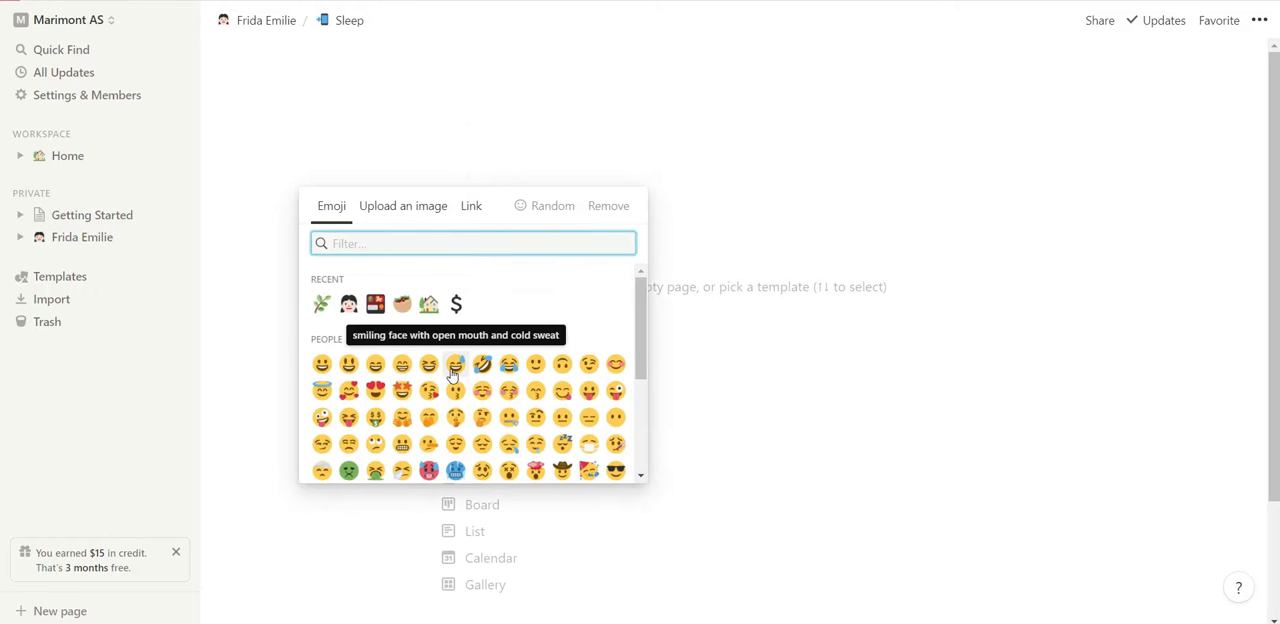
scroll(586, 406, down, 1)
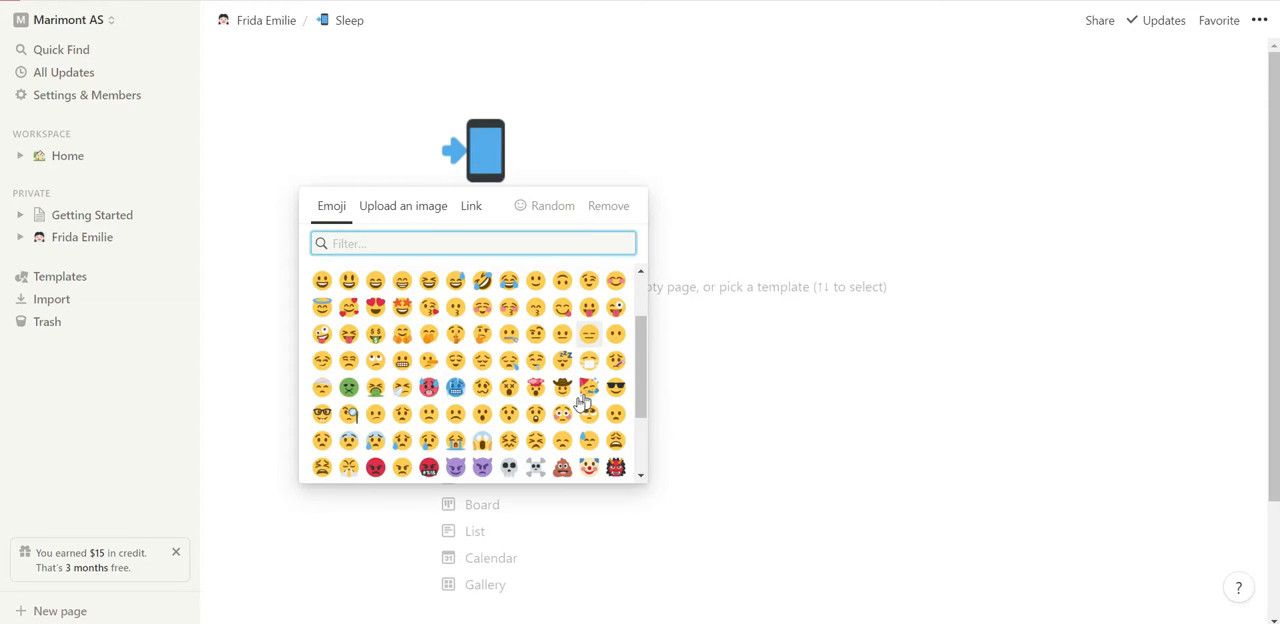
click(535, 387)
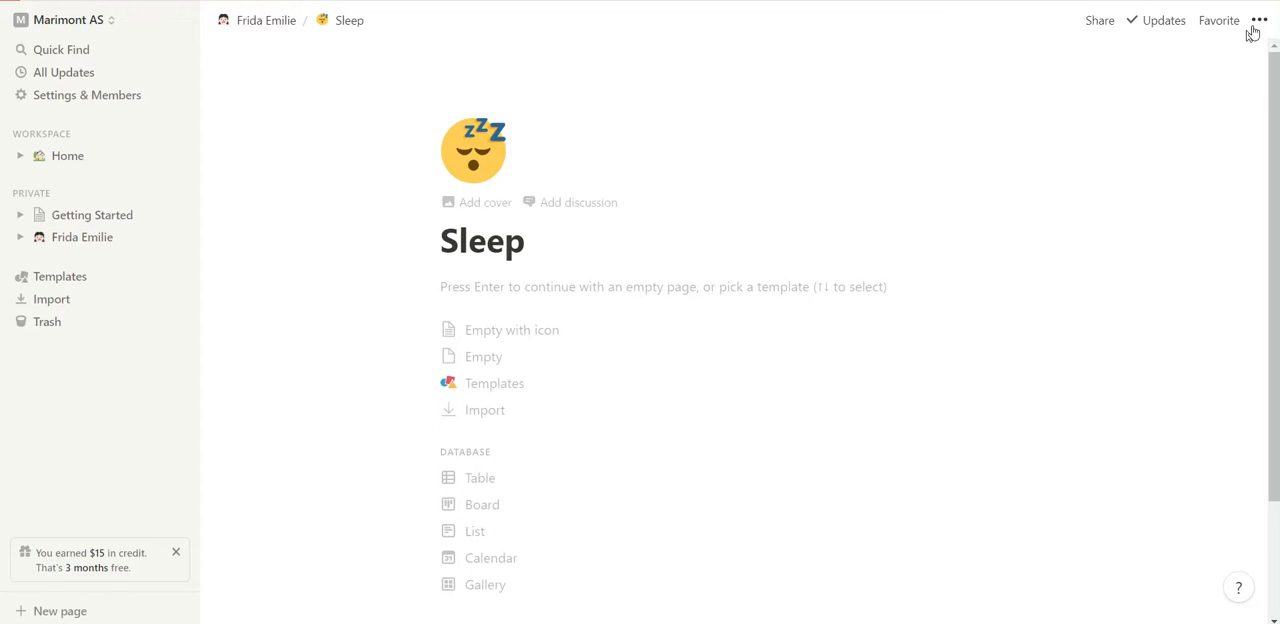
click(1258, 22)
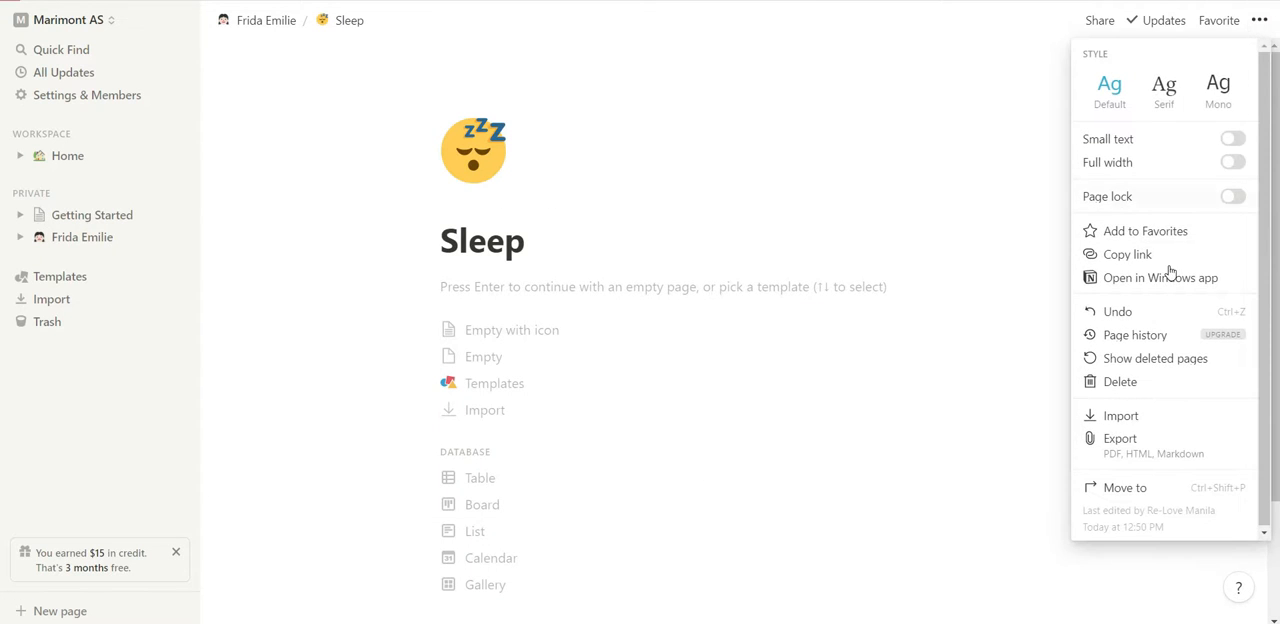
click(1026, 174)
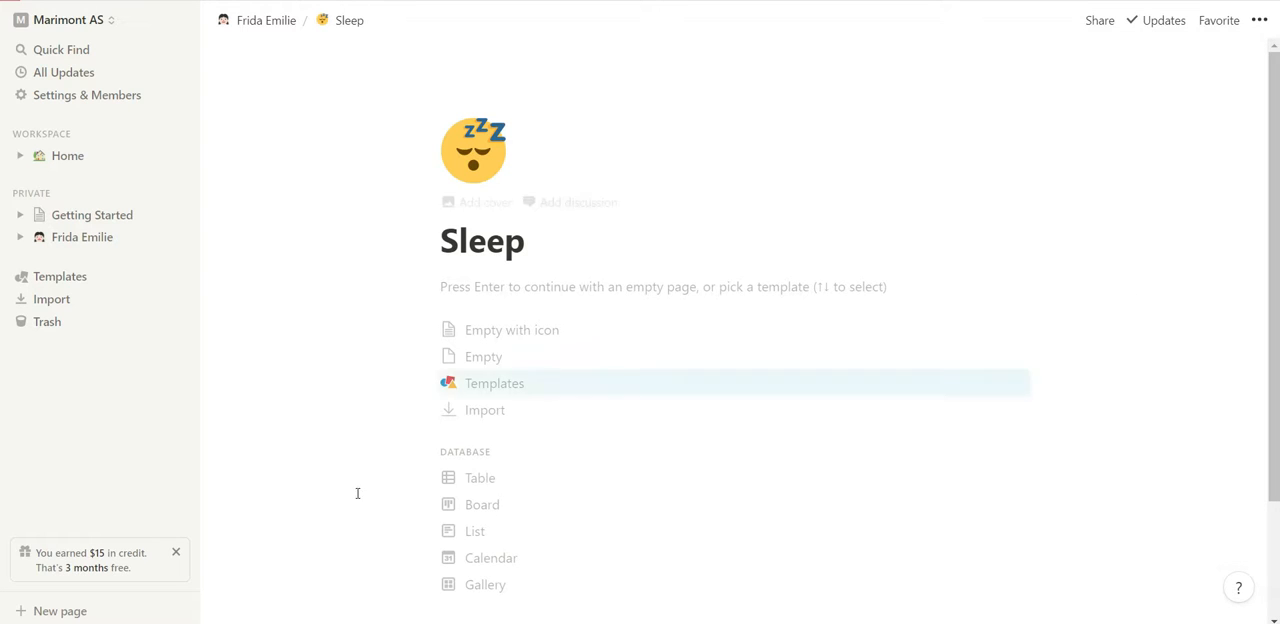
Browse the template gallery and preview the personal templates from Quick Note through Goals.
click(476, 394)
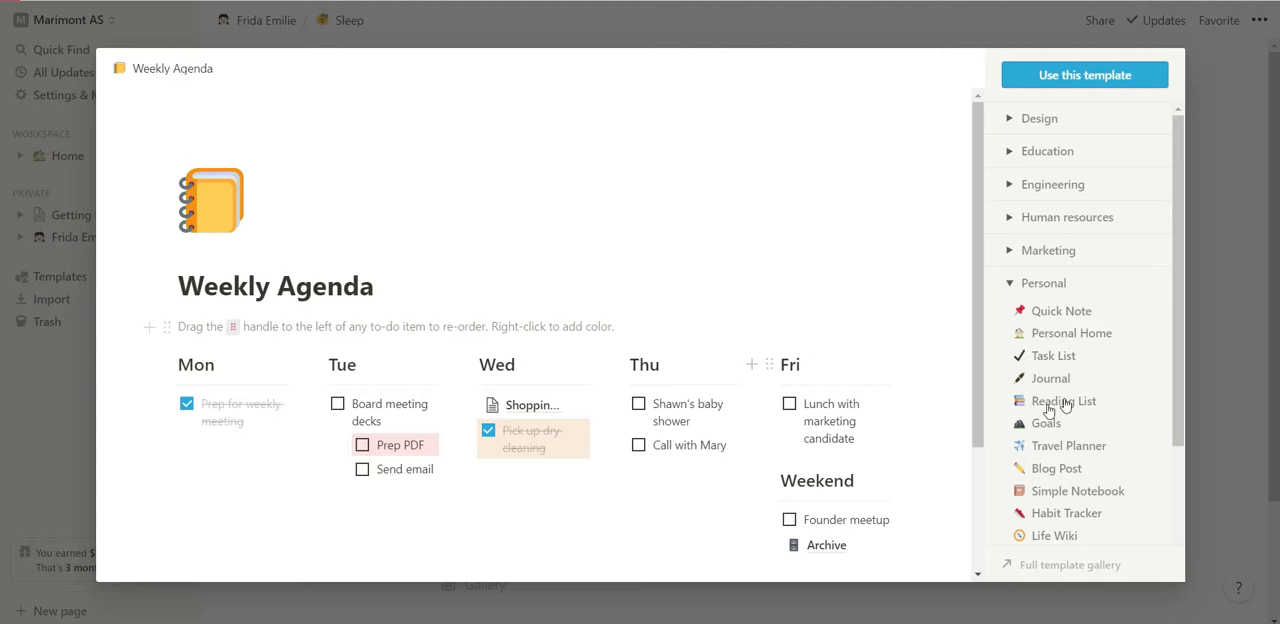
click(1092, 318)
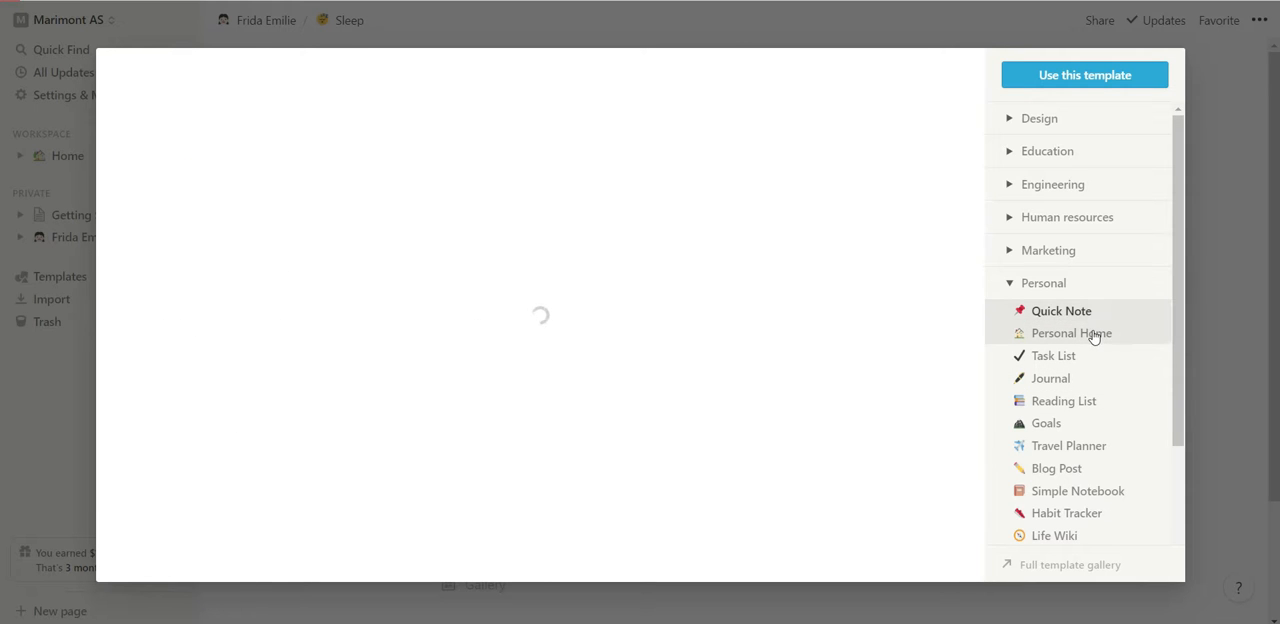
click(1097, 334)
click(1097, 356)
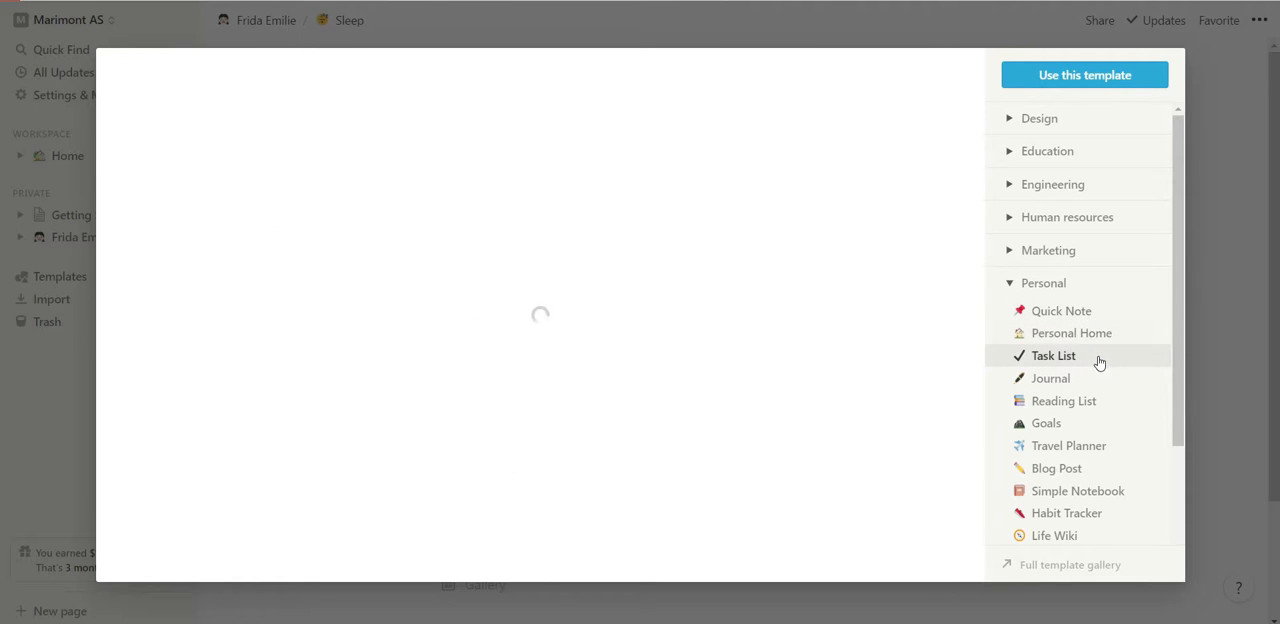
click(1103, 384)
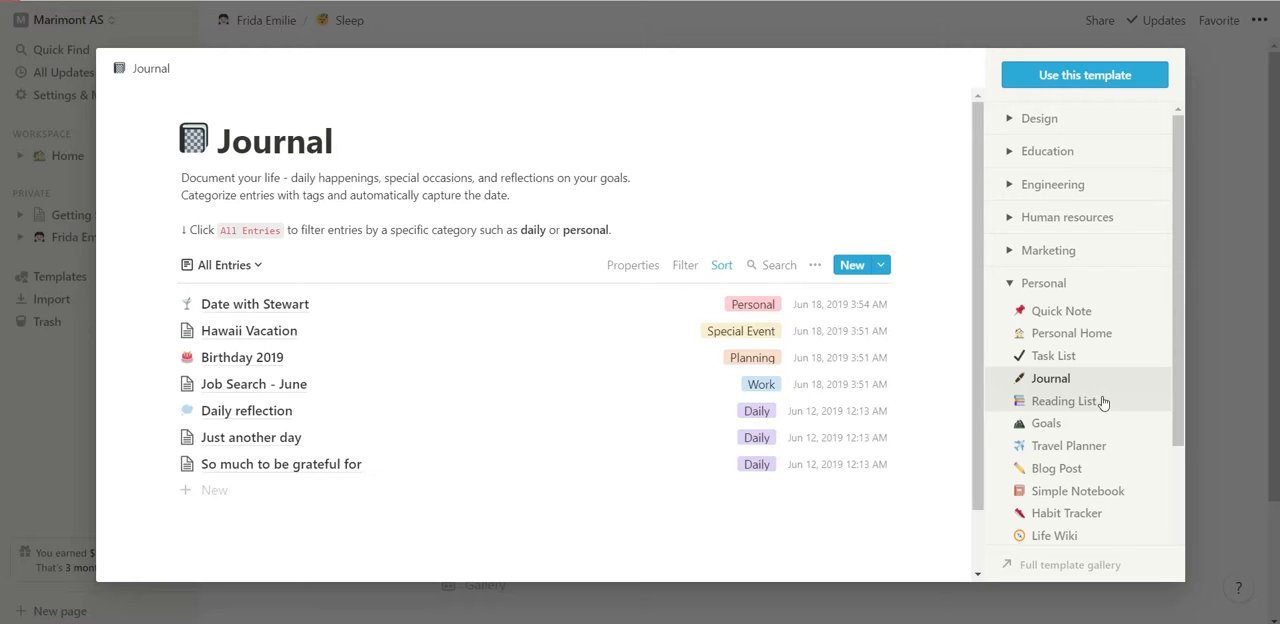
click(1103, 401)
click(1103, 423)
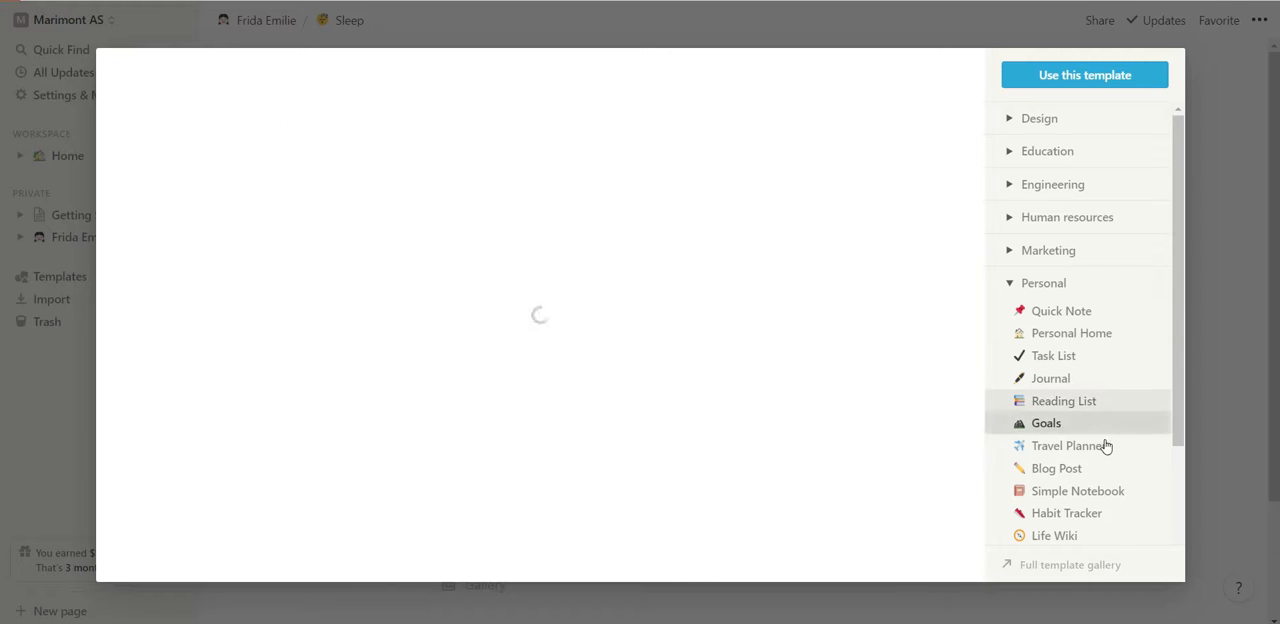
Preview the Travel Planner, Blog Post, Simple Notebook and Habit Tracker templates.
click(1106, 446)
click(1106, 469)
click(1110, 492)
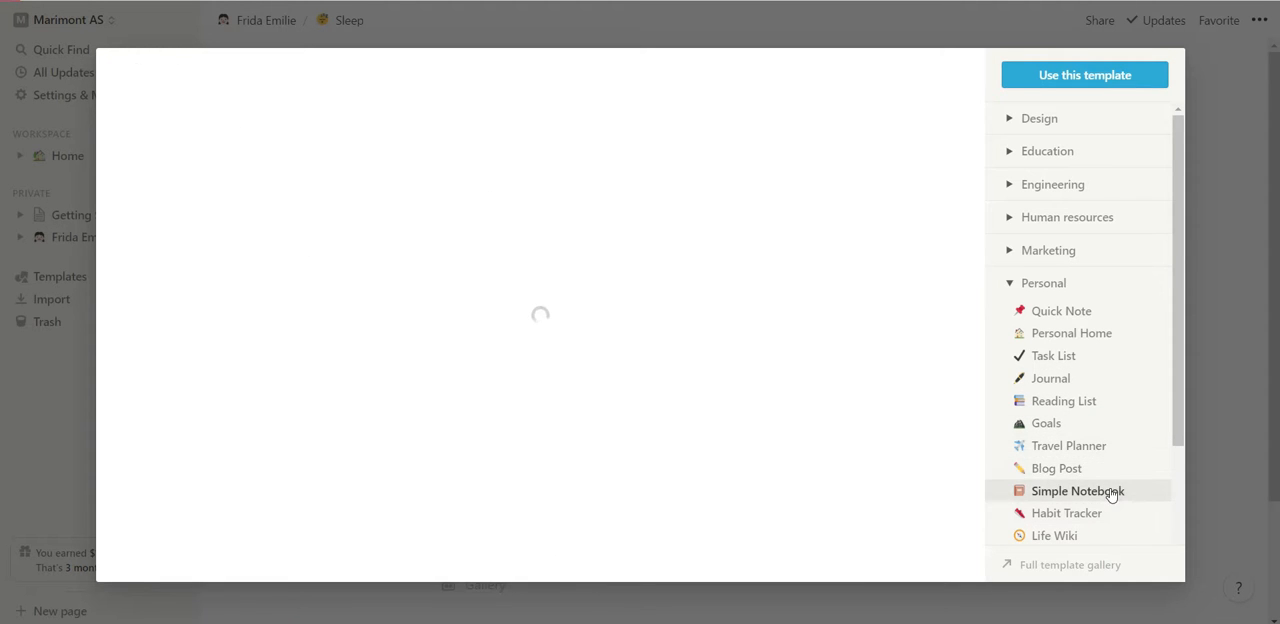
click(1104, 514)
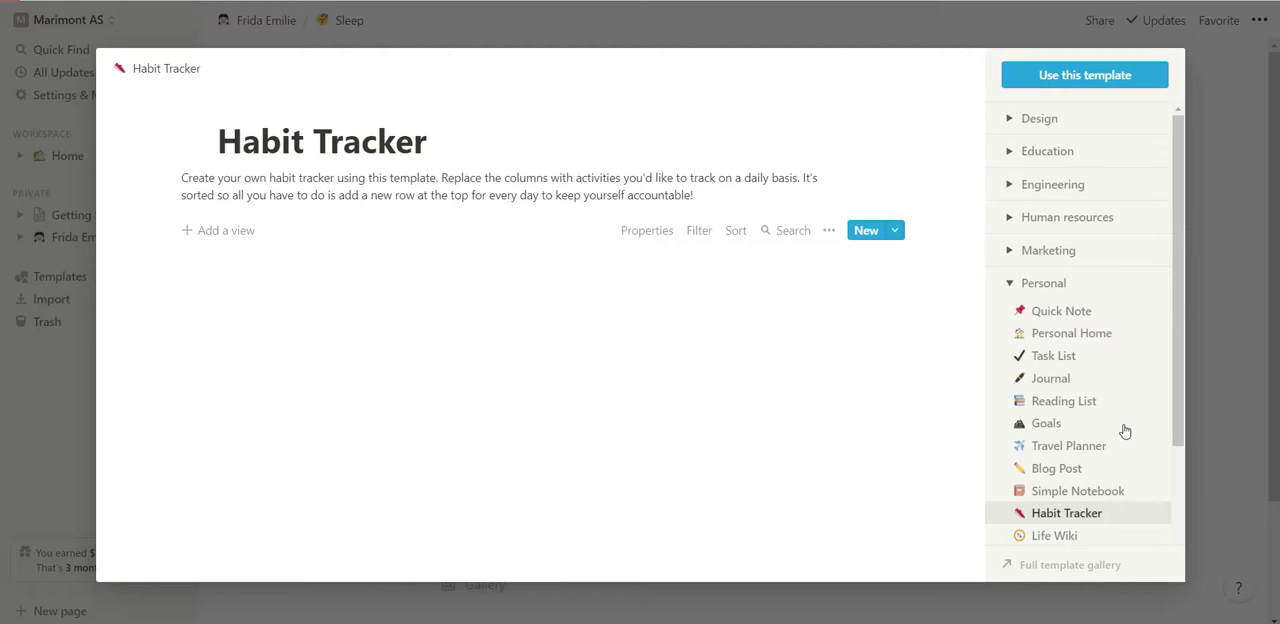
scroll(1124, 430, down, 2)
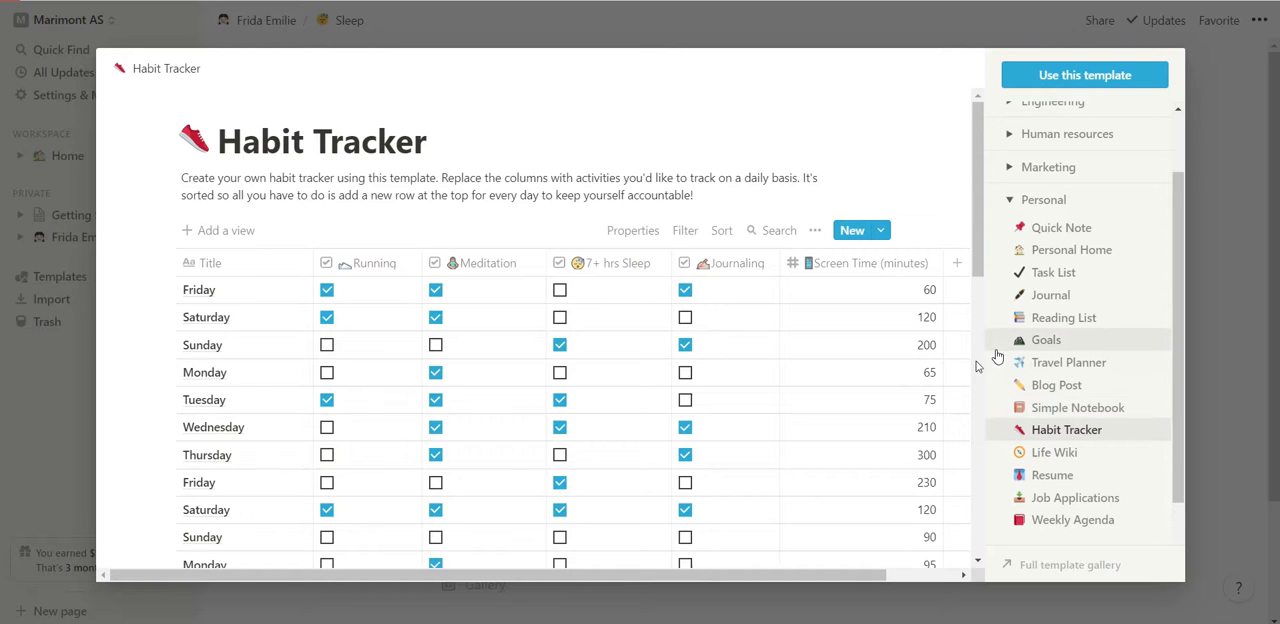
Preview the Life Wiki, Resume, Job Applications and Weekly Agenda templates.
click(1117, 454)
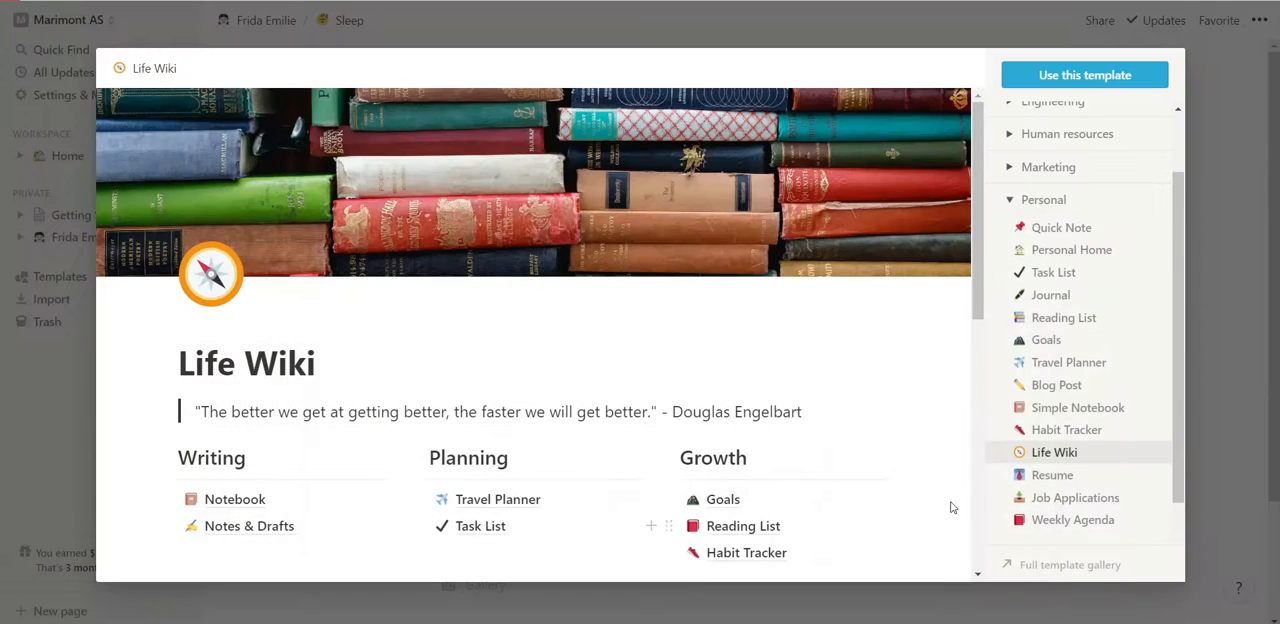
scroll(1043, 455, down, 2)
click(1052, 394)
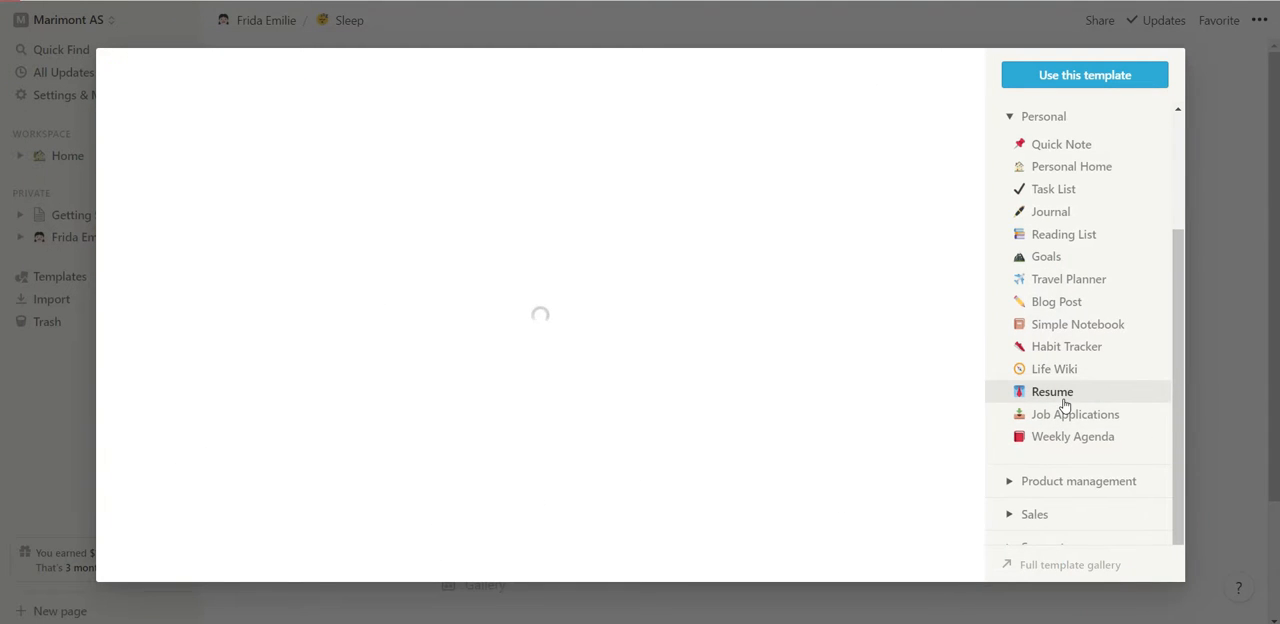
click(1068, 414)
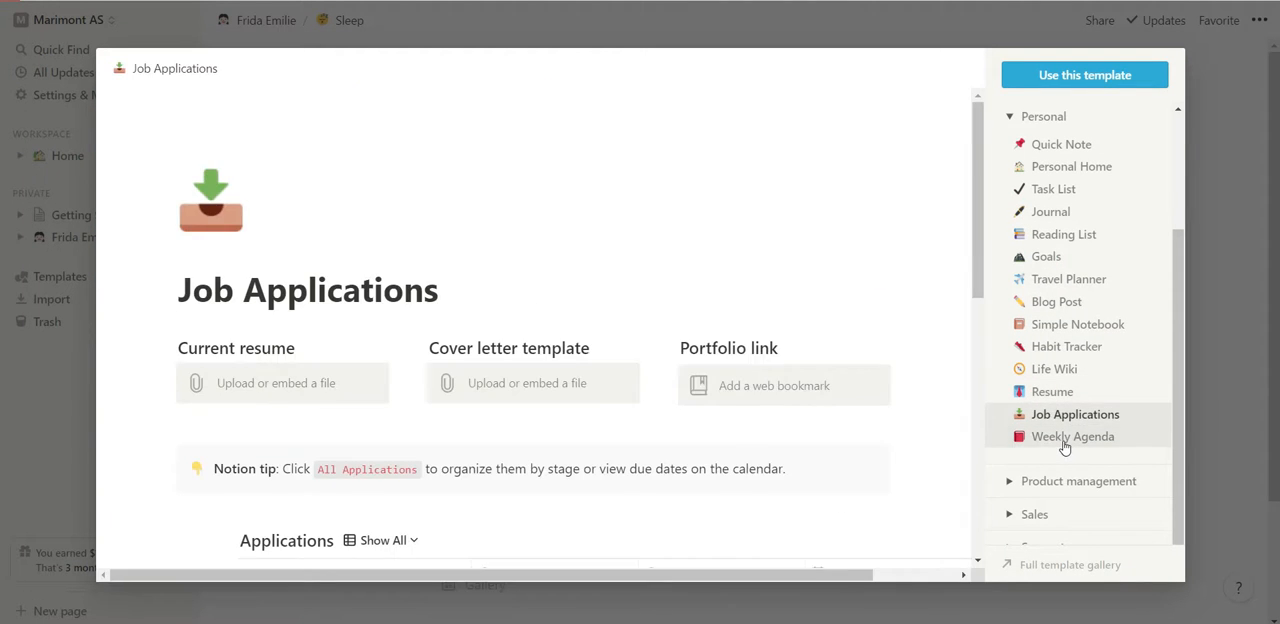
click(1064, 445)
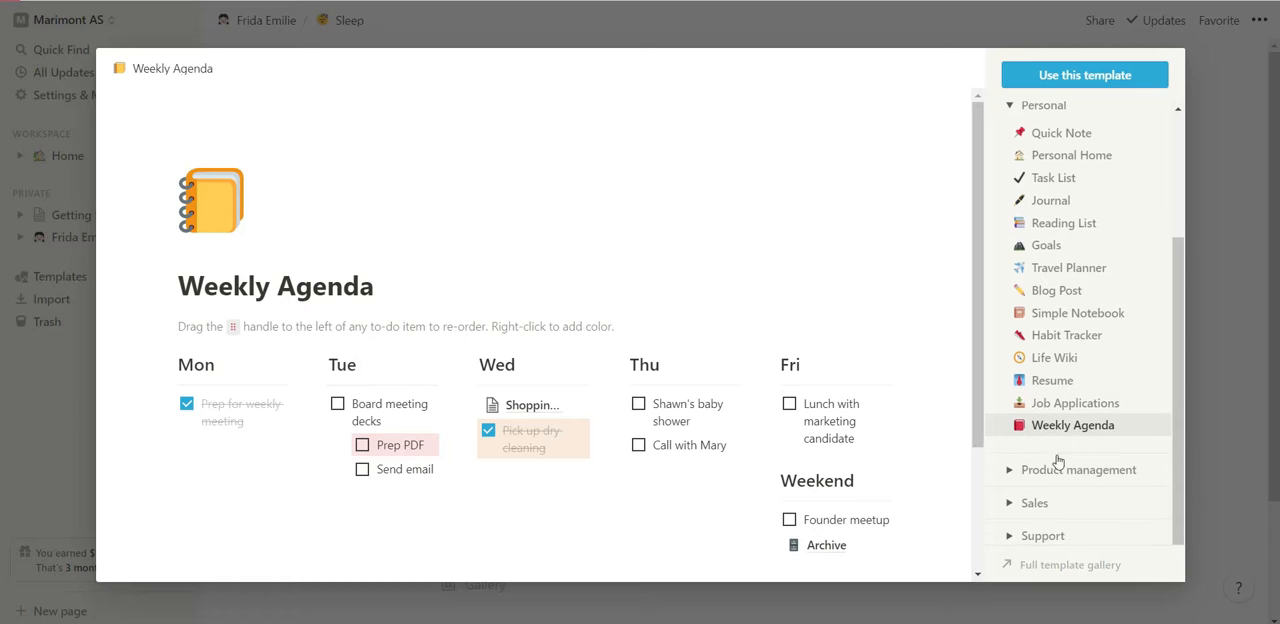
Preview the Product management templates Roadmap, User Research Database, Docs, Meeting Notes and Product Wiki.
click(1062, 481)
scroll(1066, 395, down, 2)
click(1056, 369)
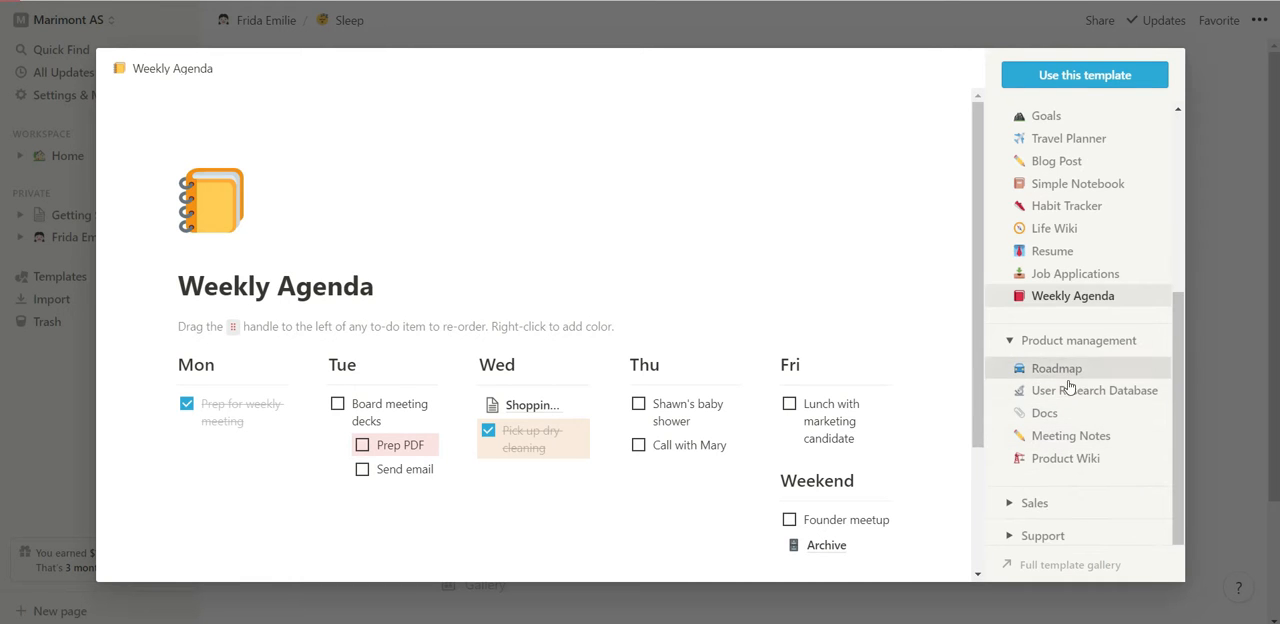
click(1070, 394)
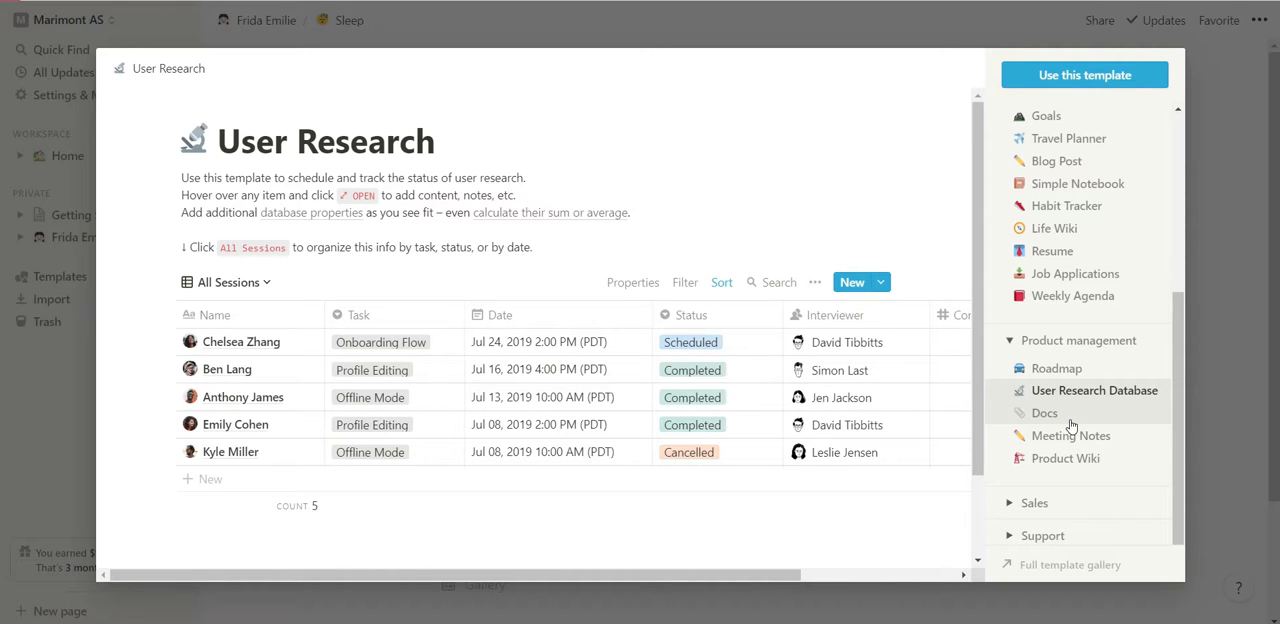
click(1068, 420)
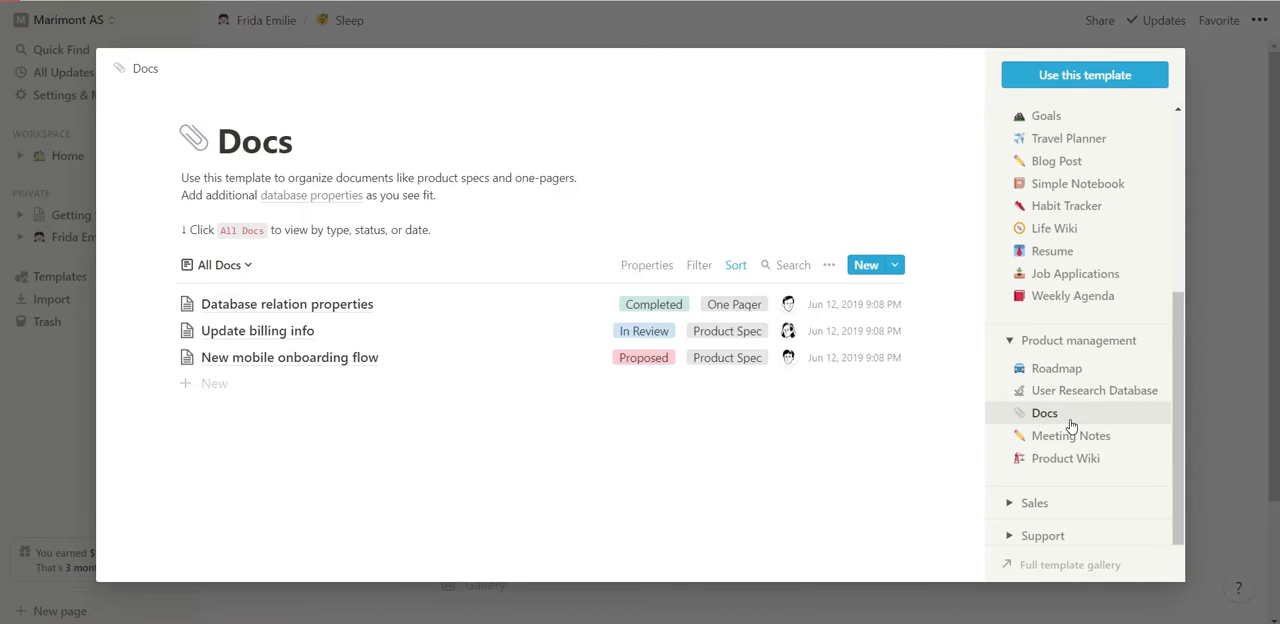
click(1075, 440)
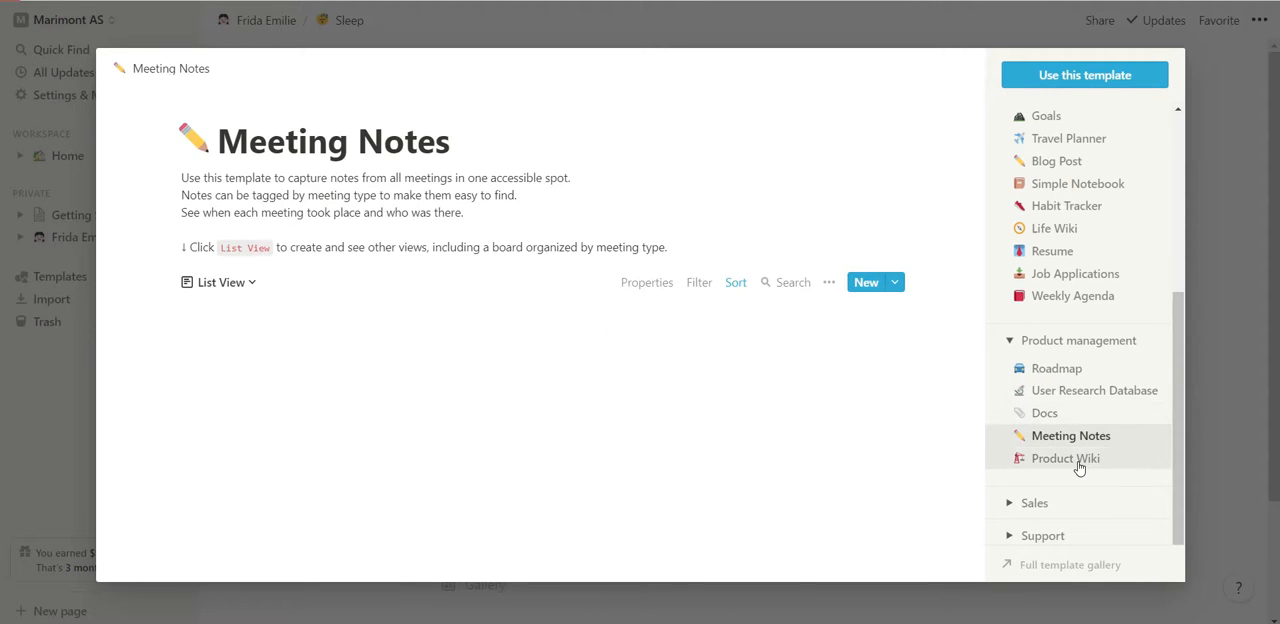
click(1078, 464)
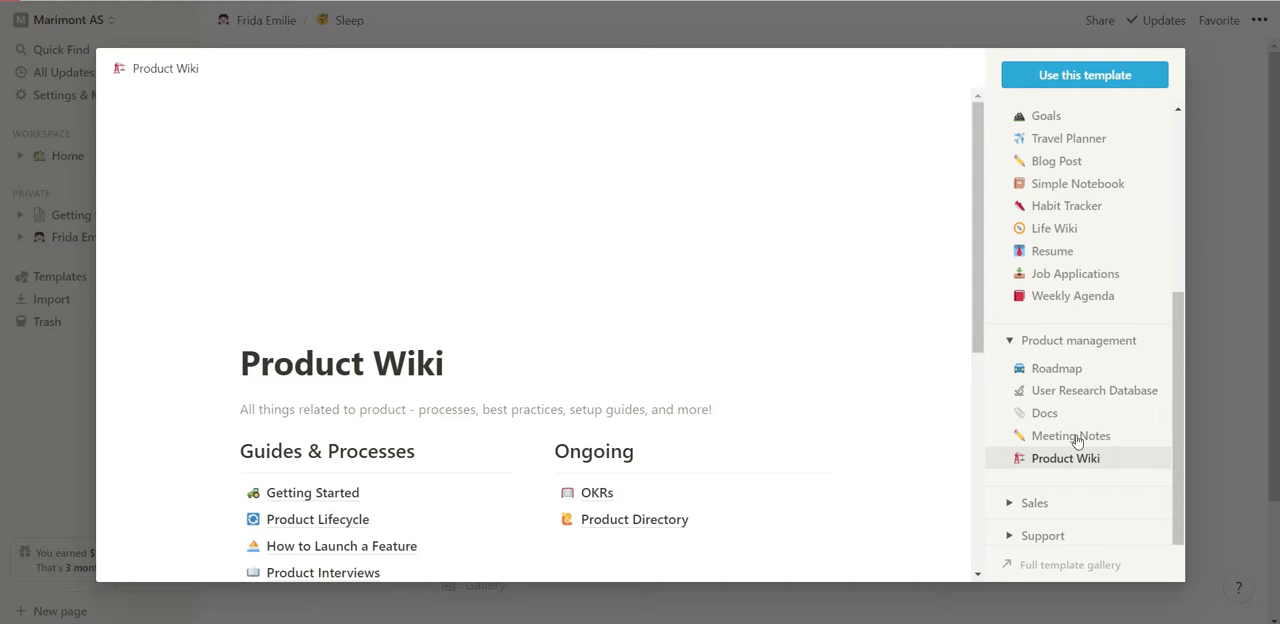
Preview the Sales templates from Meeting Notes through Sales Assets and close the template gallery without using one.
click(1048, 504)
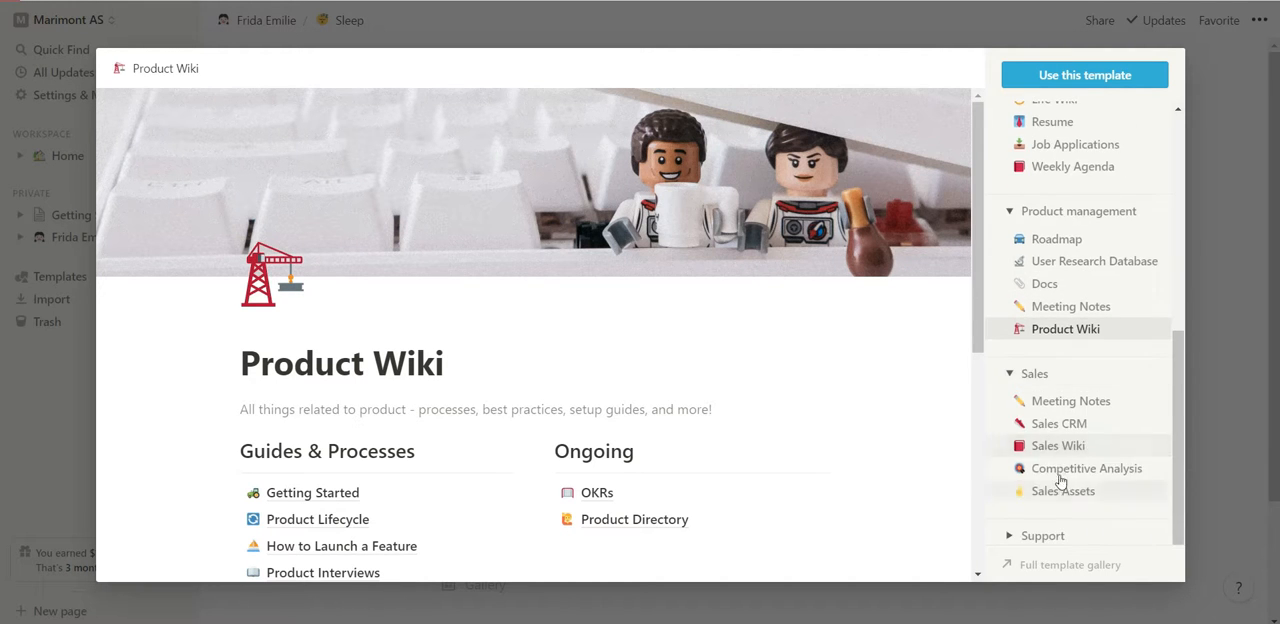
click(1078, 405)
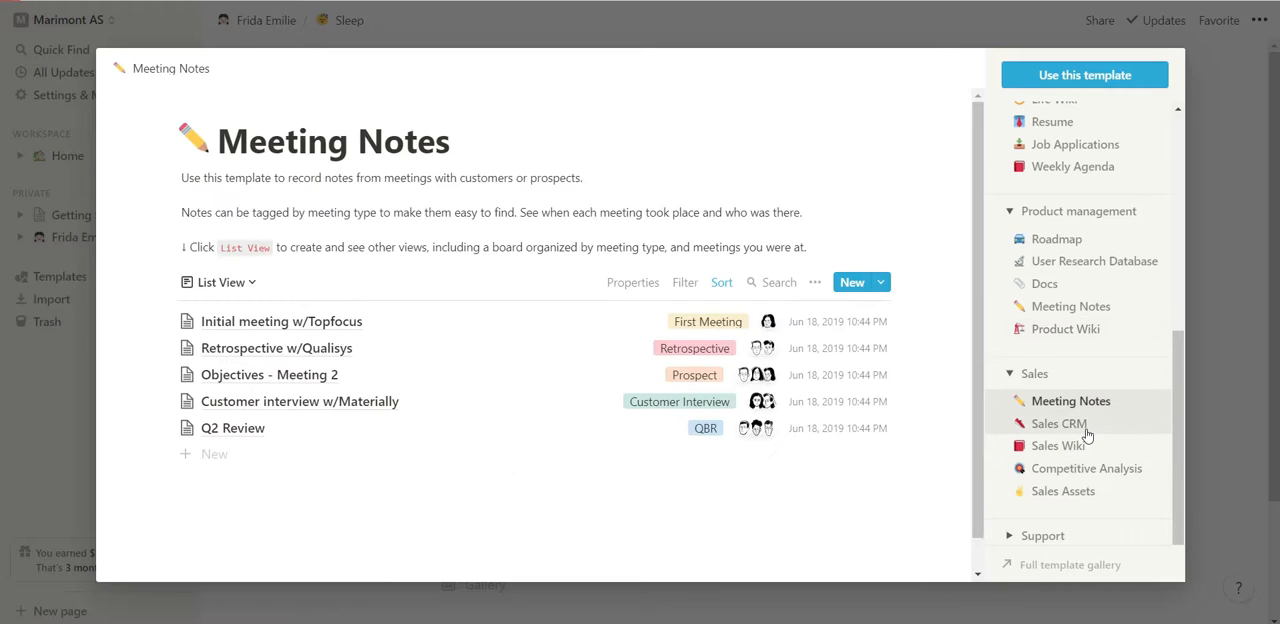
click(1087, 434)
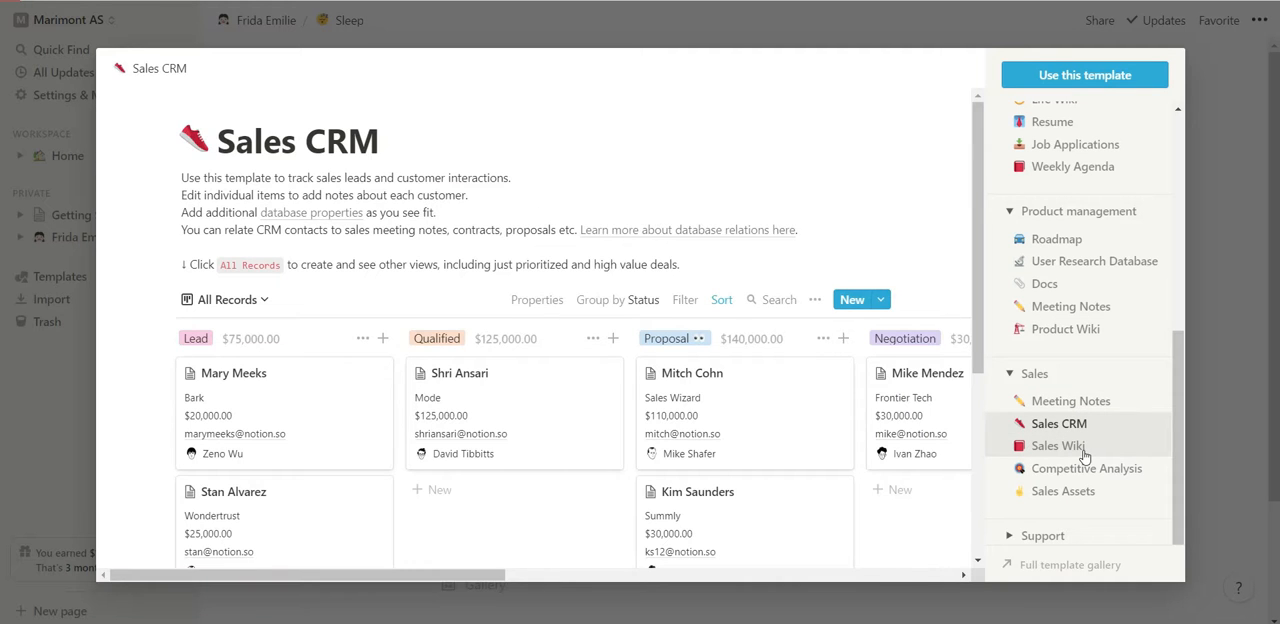
click(1084, 454)
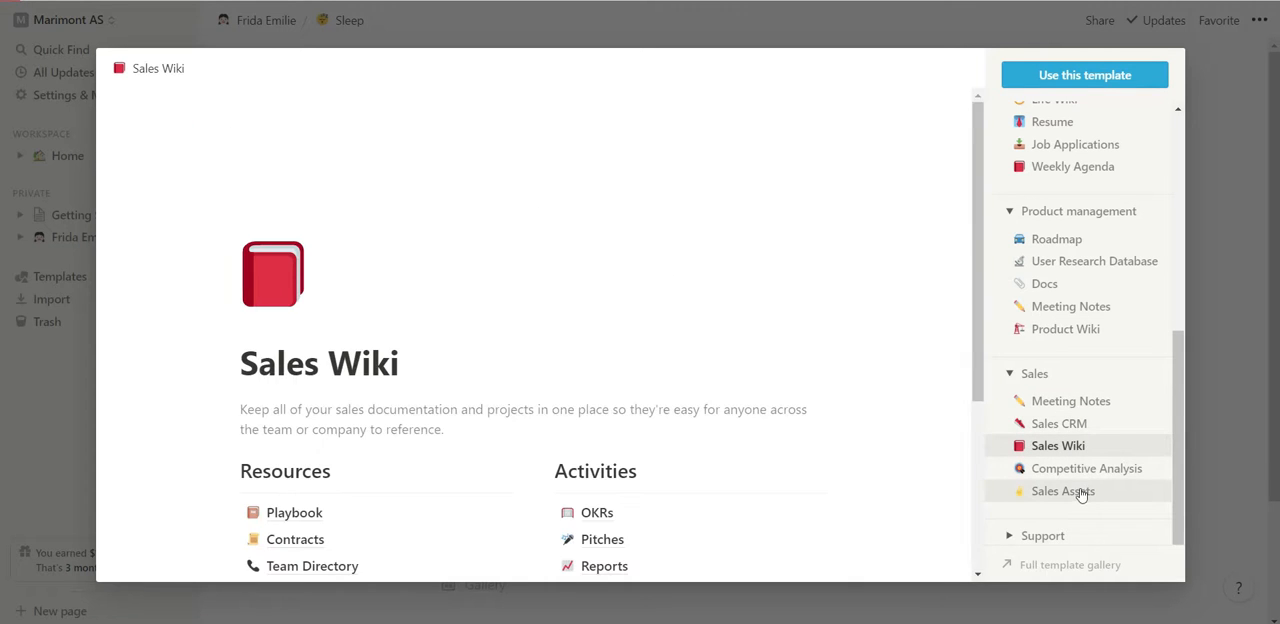
click(1082, 472)
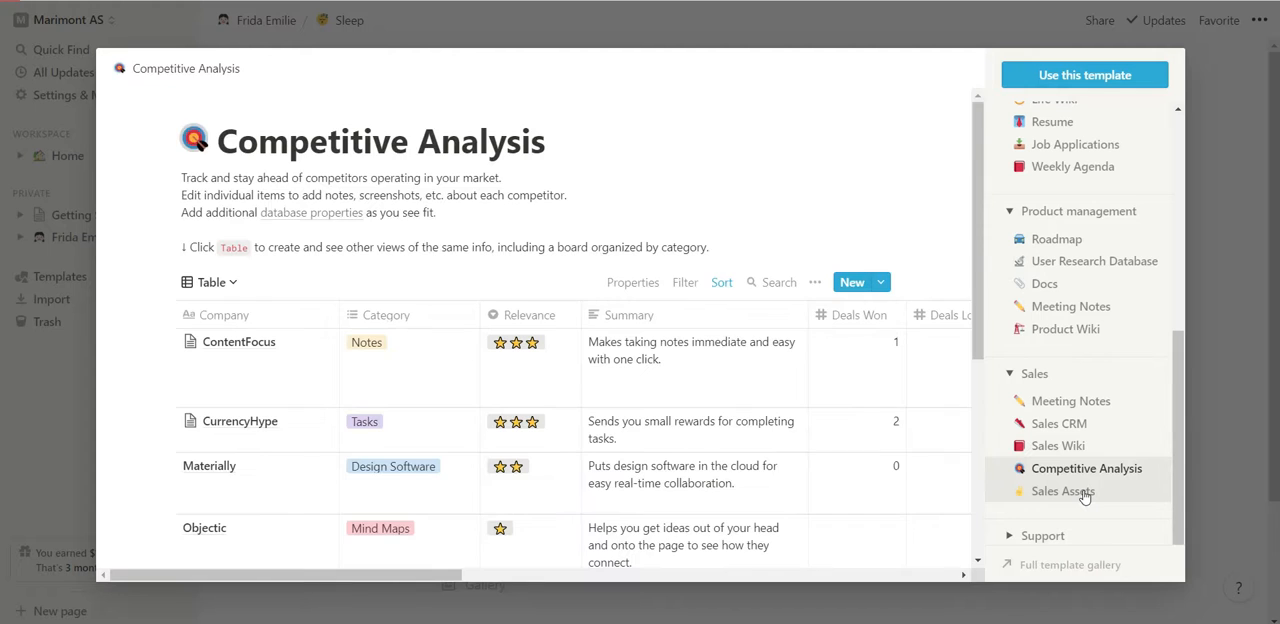
click(1085, 496)
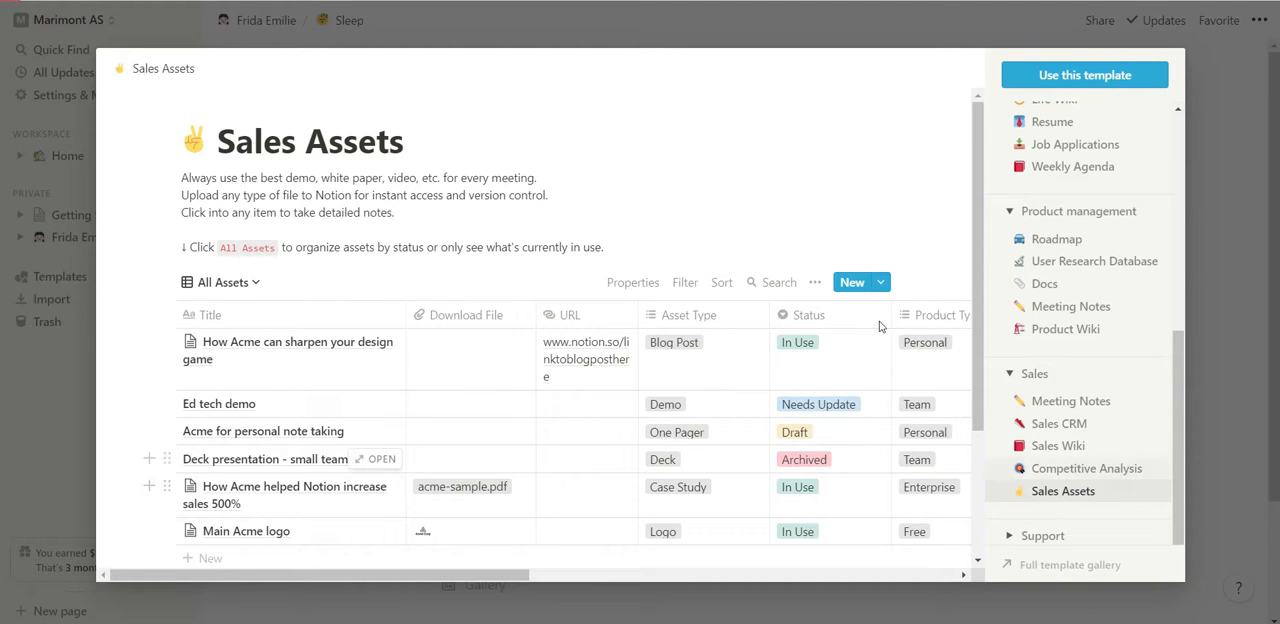
click(1242, 118)
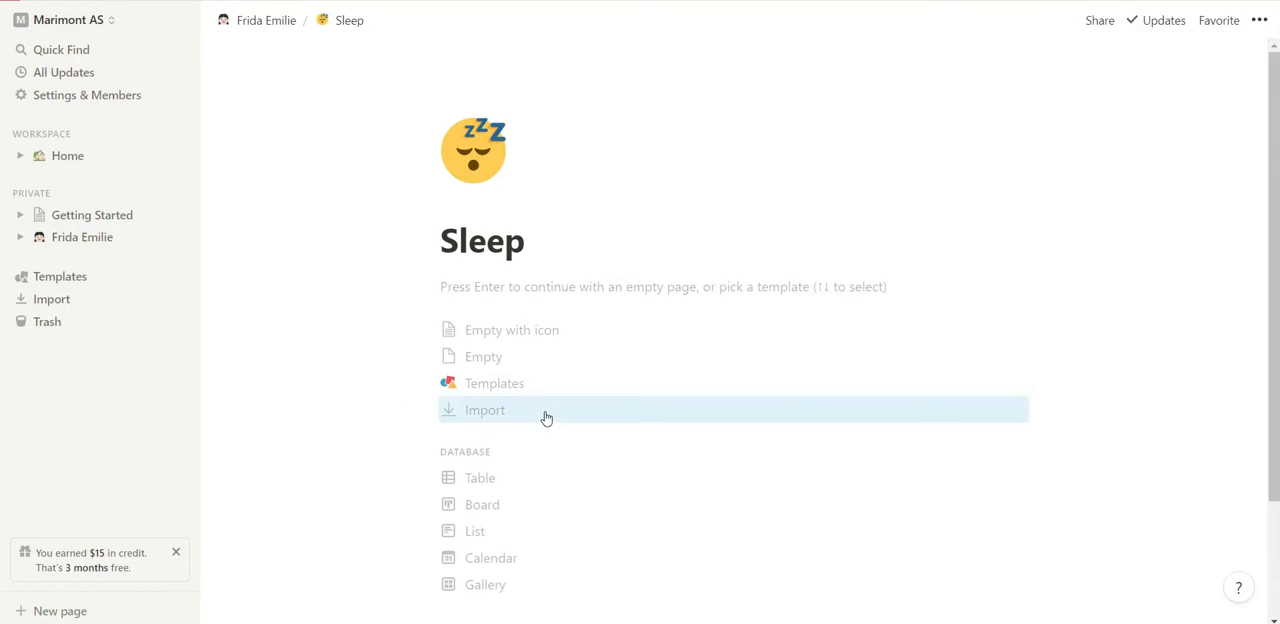
Turn the empty Sleep page into a table database and check the finished Sleep table for its column layout.
scroll(545, 415, down, 3)
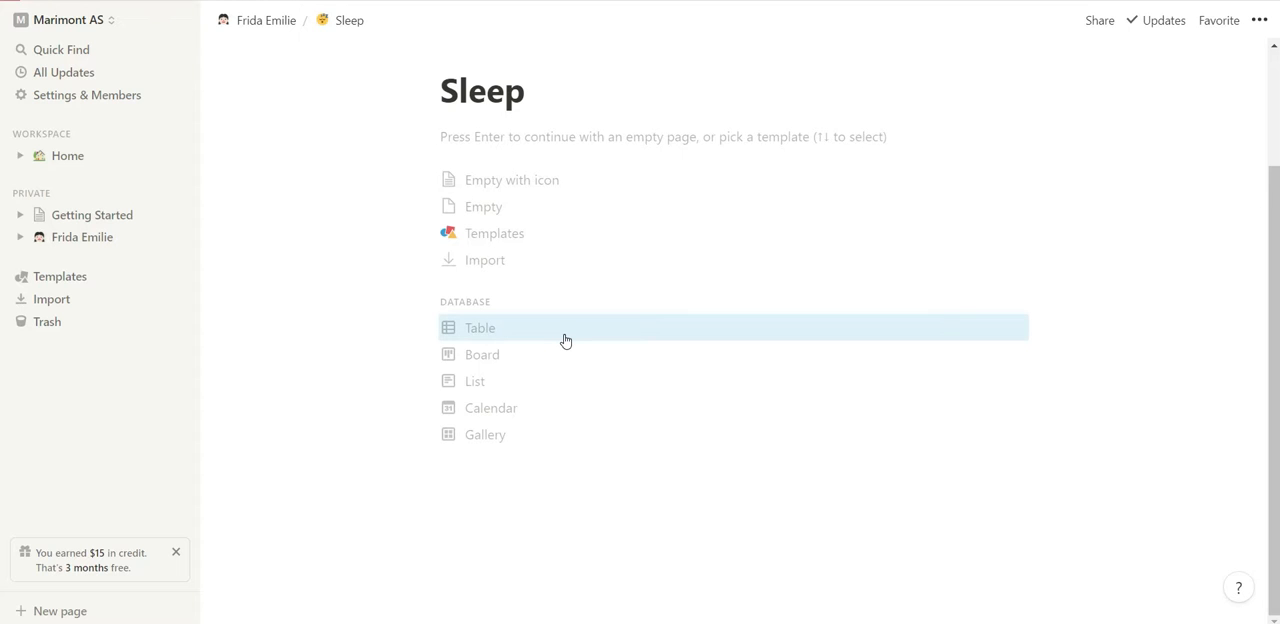
click(565, 341)
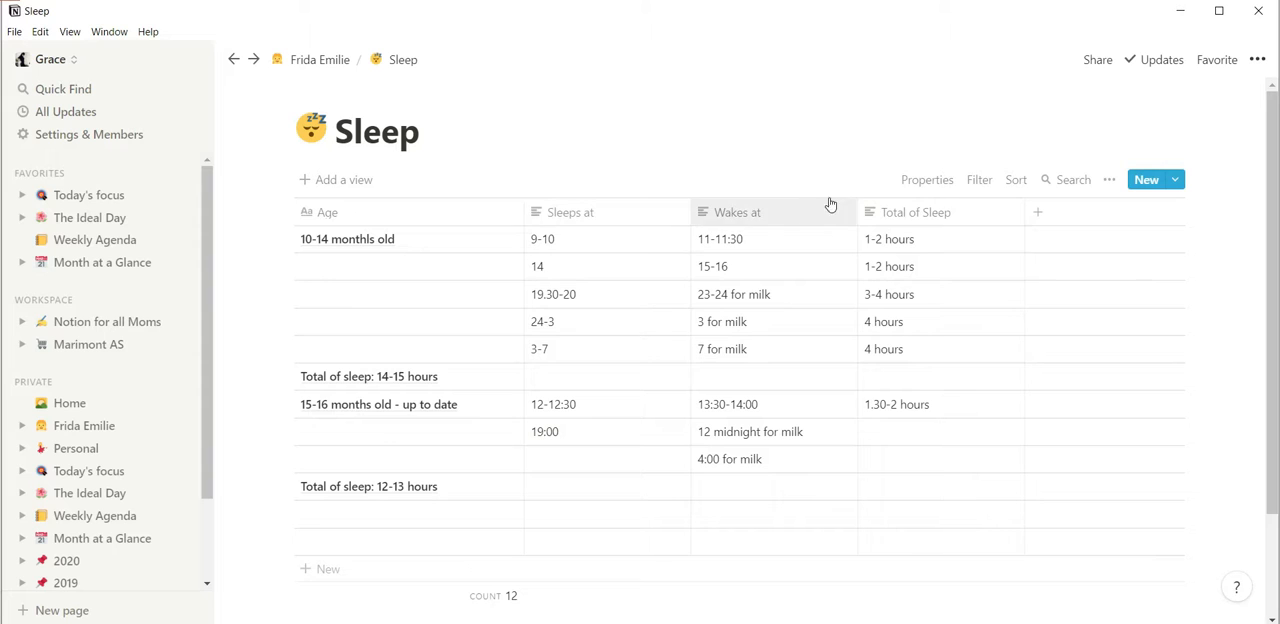
mouse_move(638, 622)
click(602, 590)
Rename the Sleep table's Name column to "Age" and the Tags column to "Wakes at".
click(412, 176)
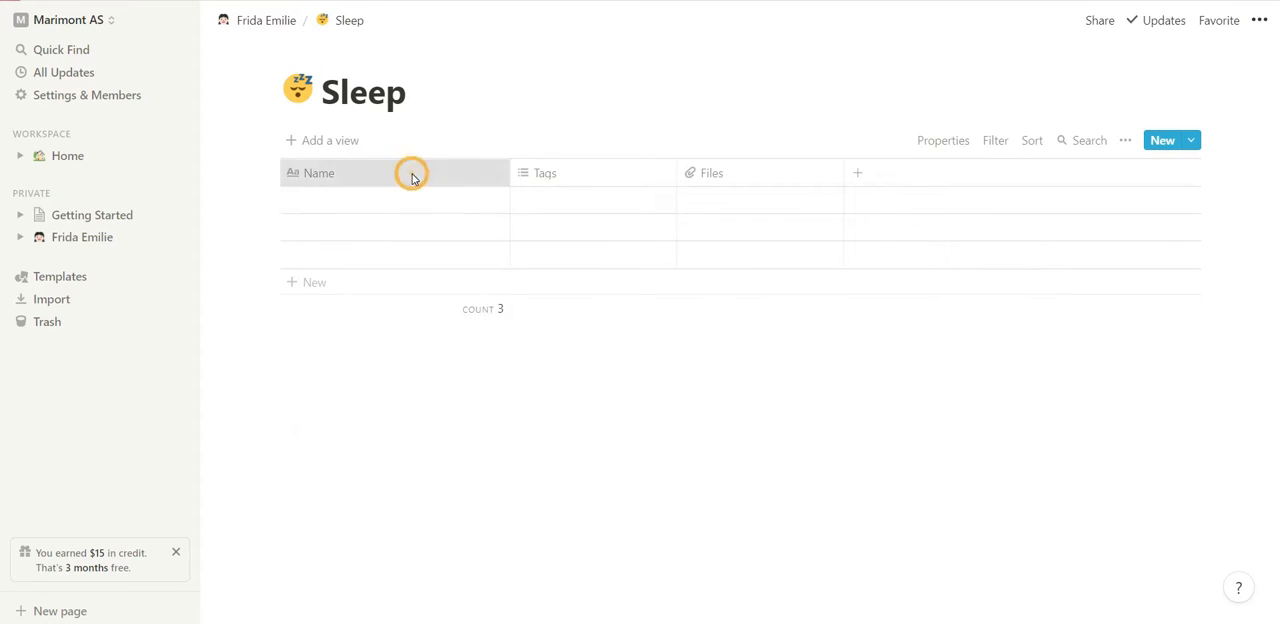
key(BackSpace)
text(Age)
key(Return)
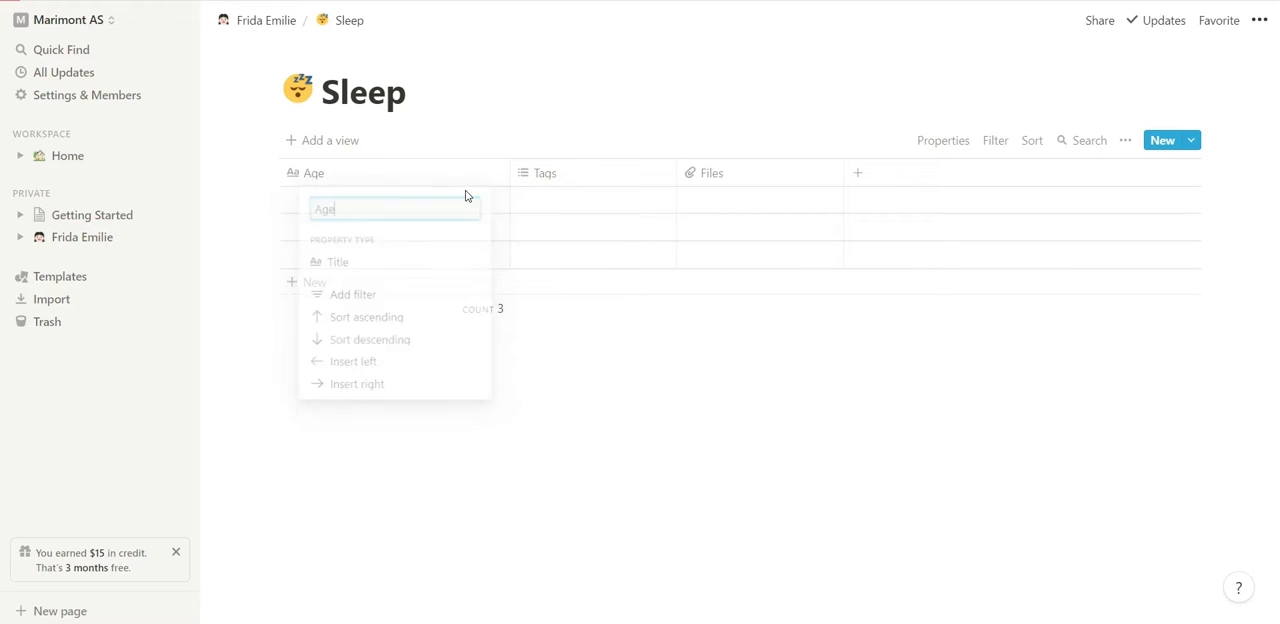
click(563, 177)
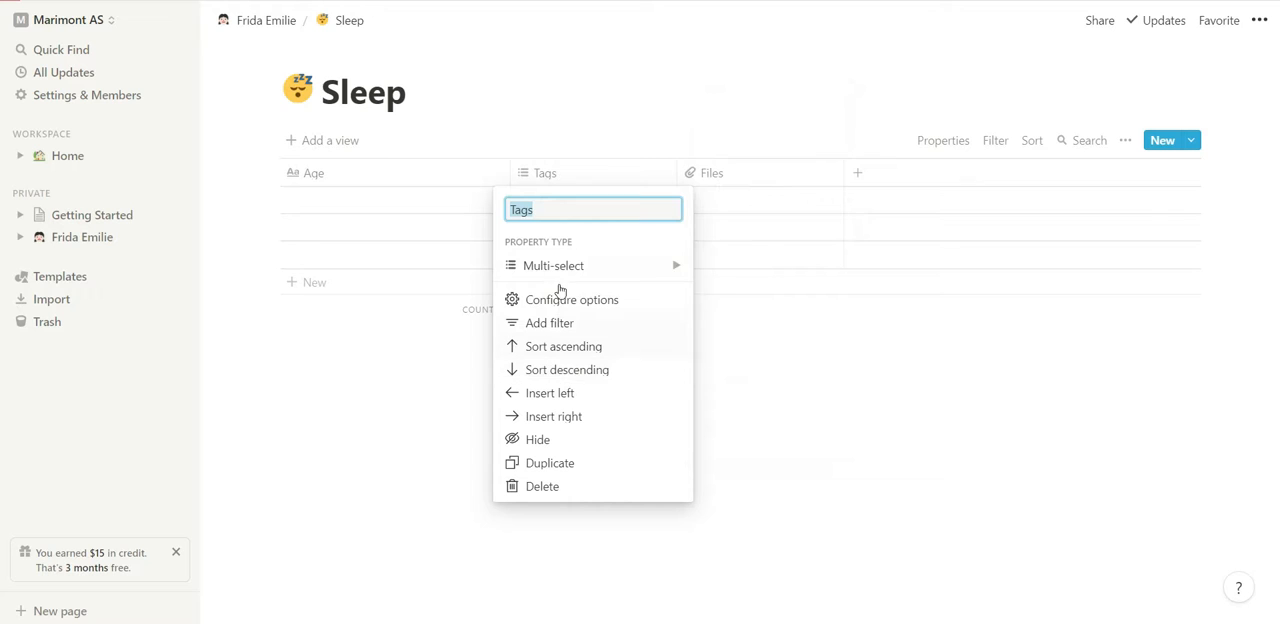
mouse_move(566, 262)
key(BackSpace)
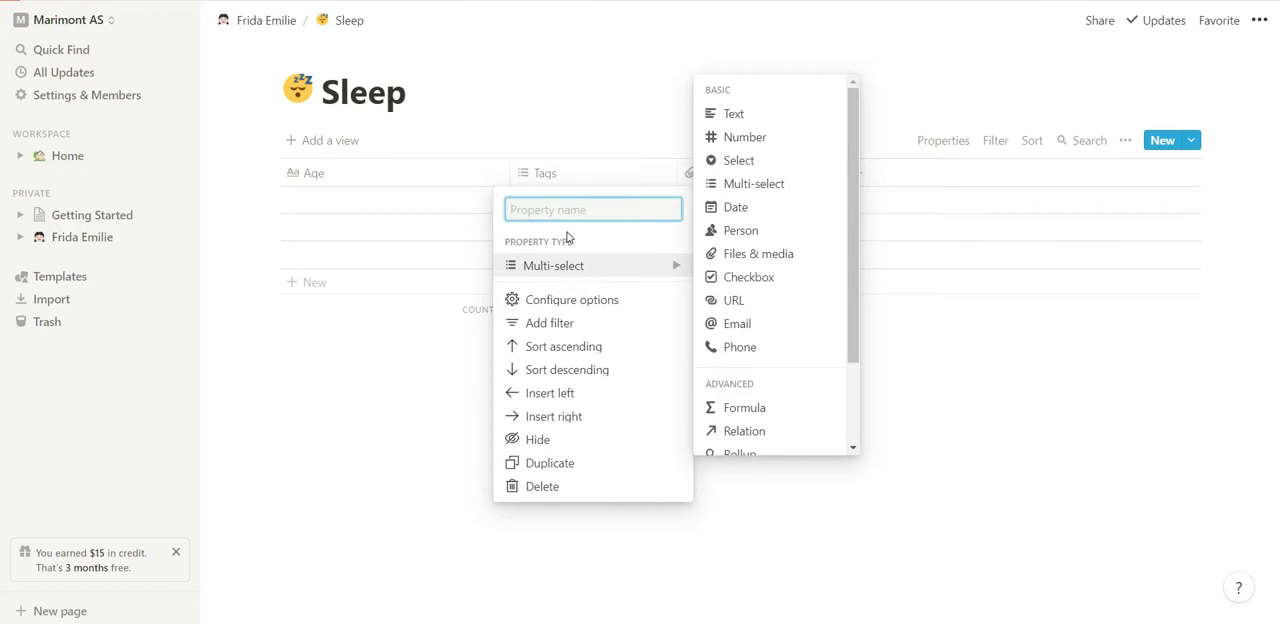
text(Wakes at)
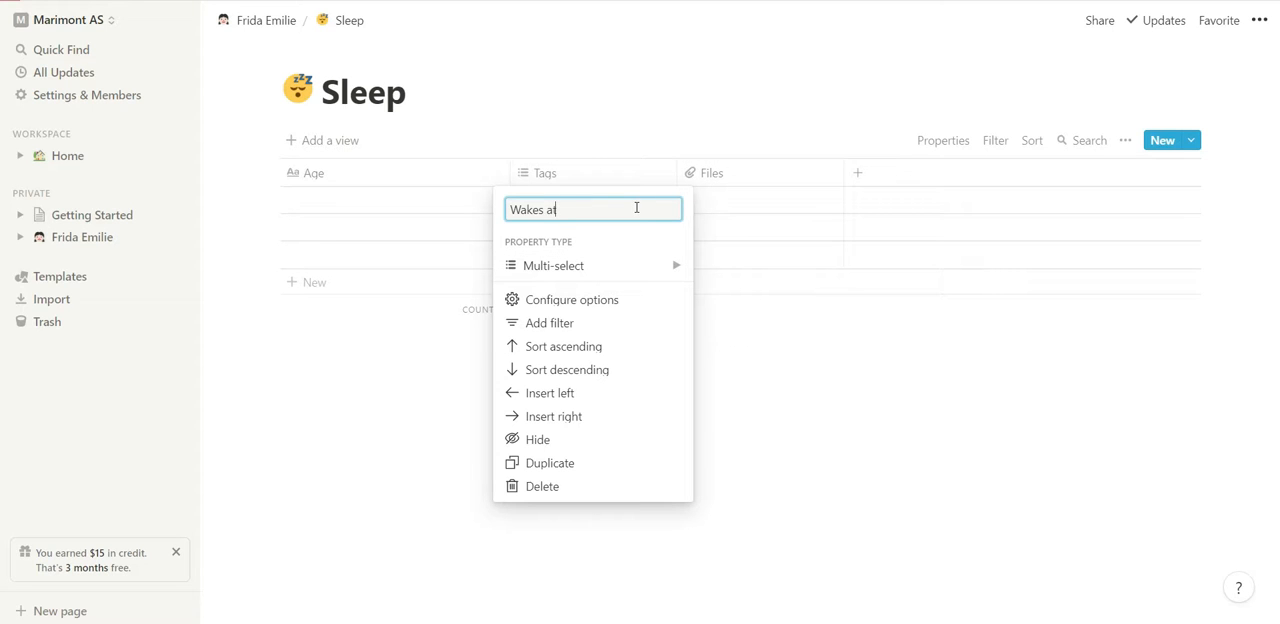
key(Return)
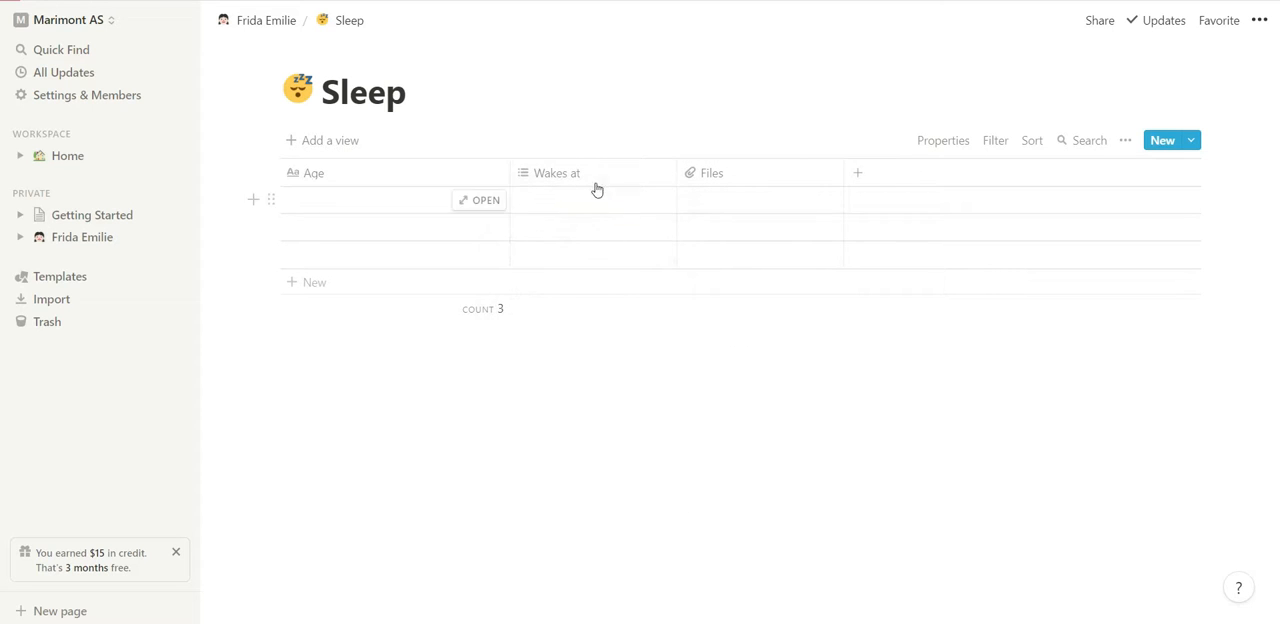
Rename the Files column of the Sleep table to "Sleeps at".
click(703, 173)
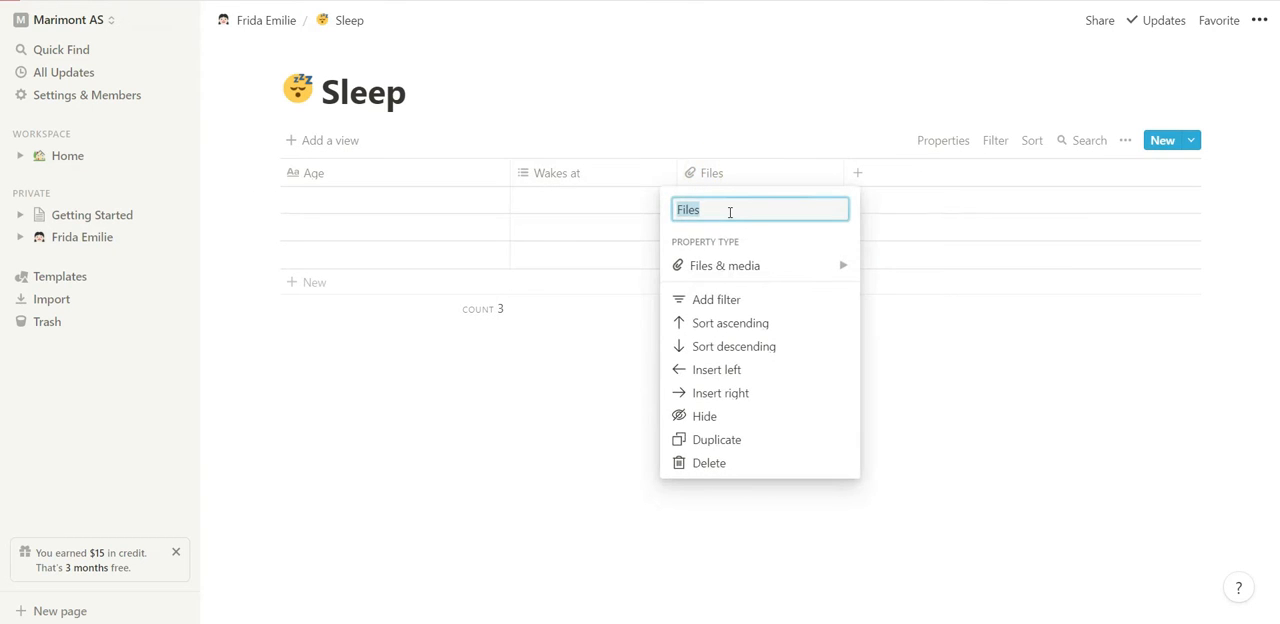
key(BackSpace)
text(Sleepas)
key(BackSpace)
text(at)
click(863, 202)
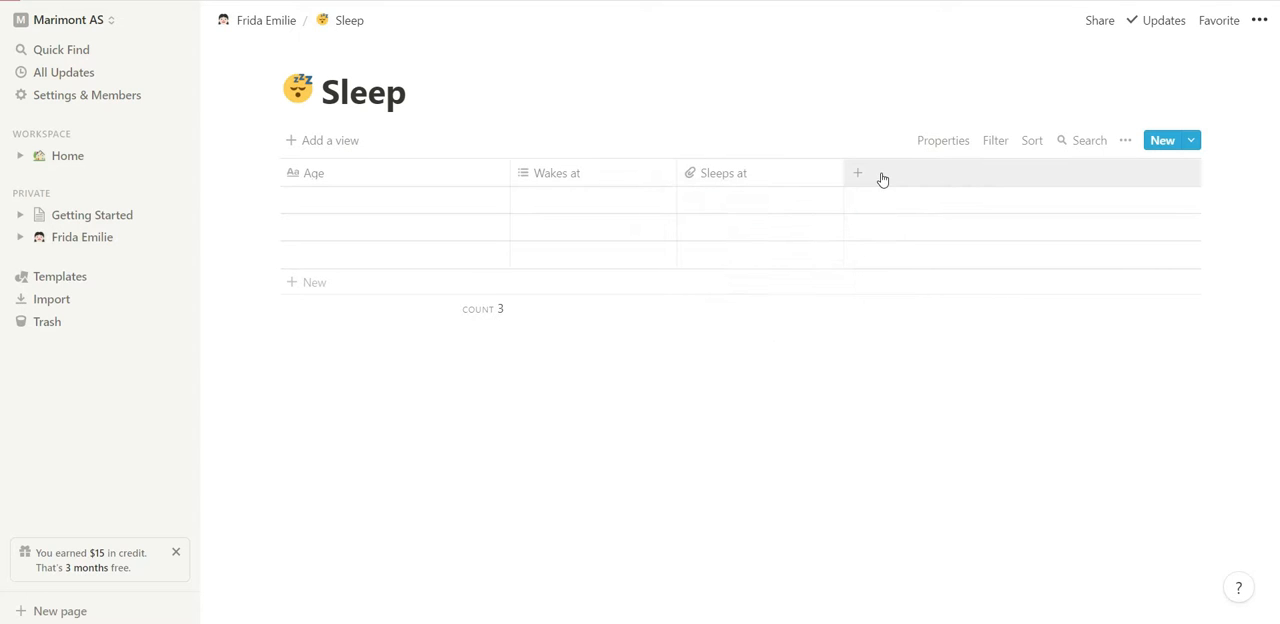
Add a text column named "Total hours of Sleep" to the end of the Sleep table.
click(867, 174)
key(BackSpace)
text(T)
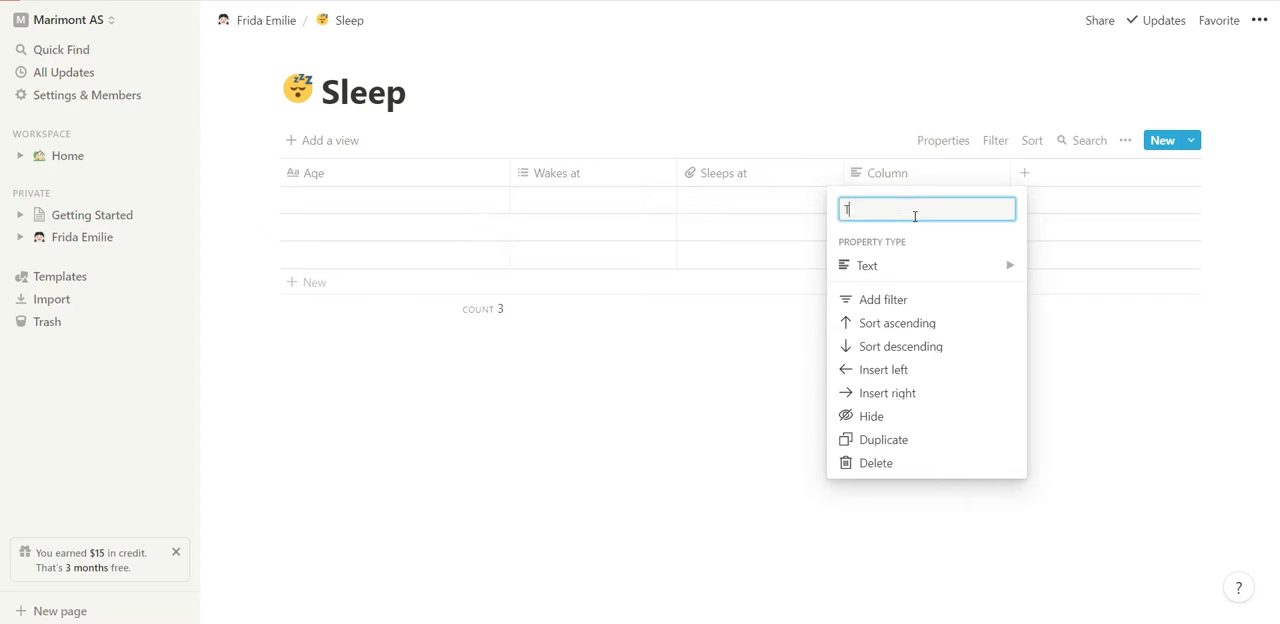
text(otal hourse)
text(of Slep)
key(Return)
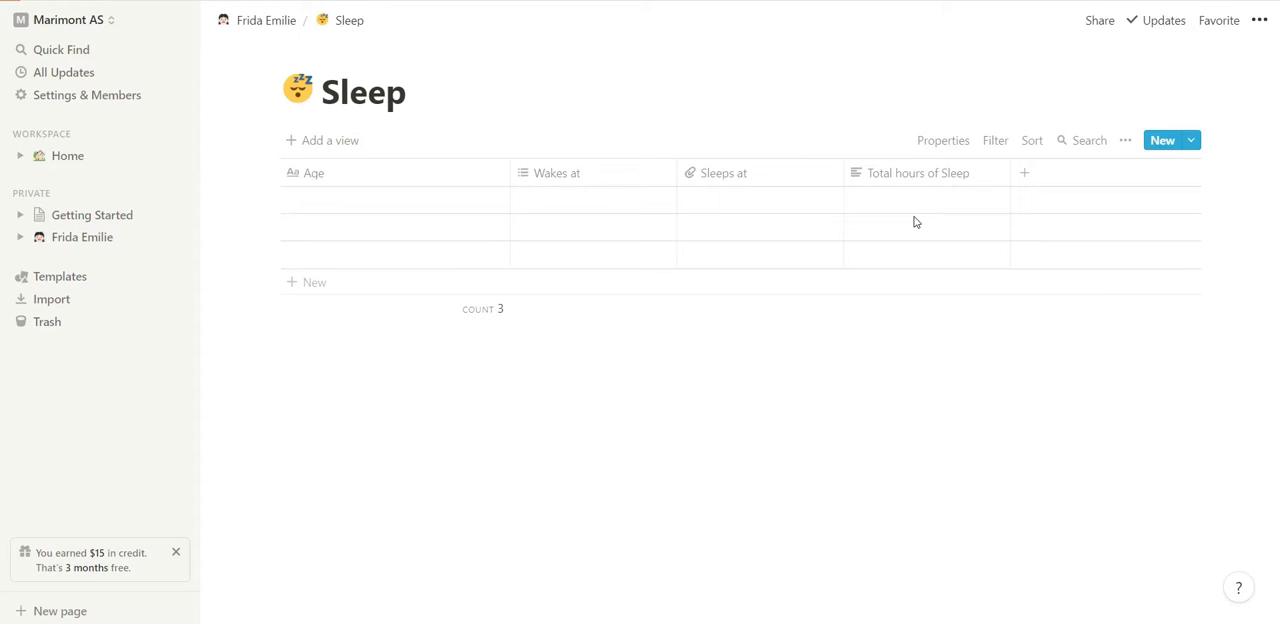
Add an "Is empty" filter on the Sleeps at column and change that column's property type to Text.
click(695, 180)
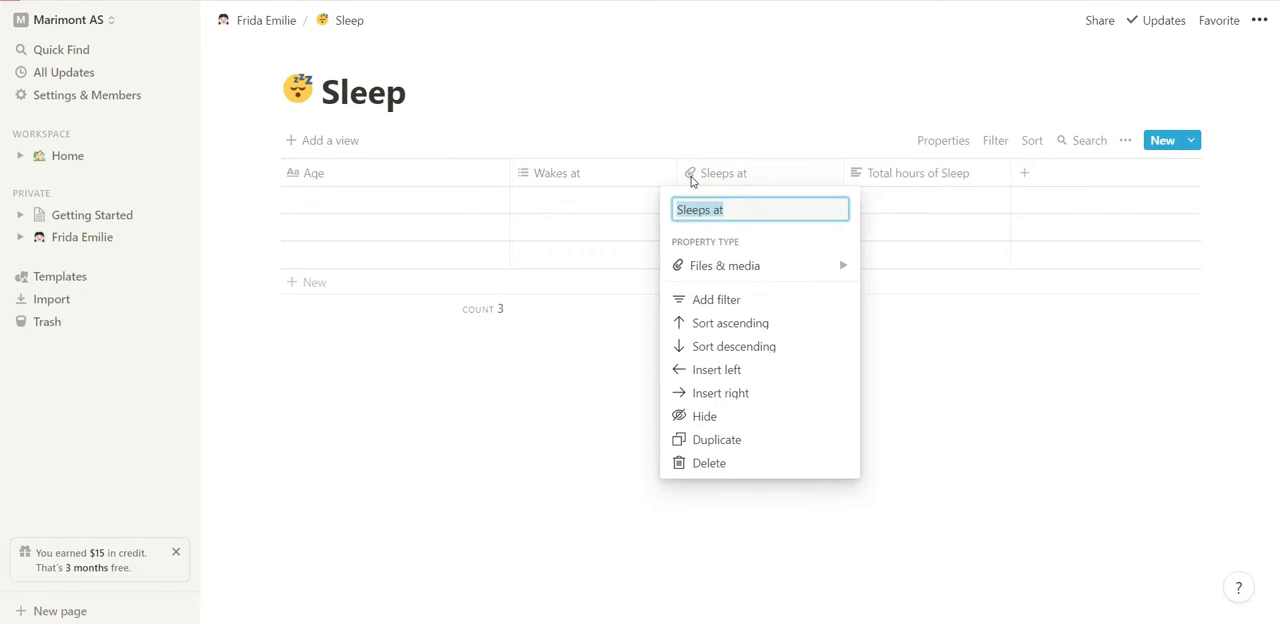
click(686, 302)
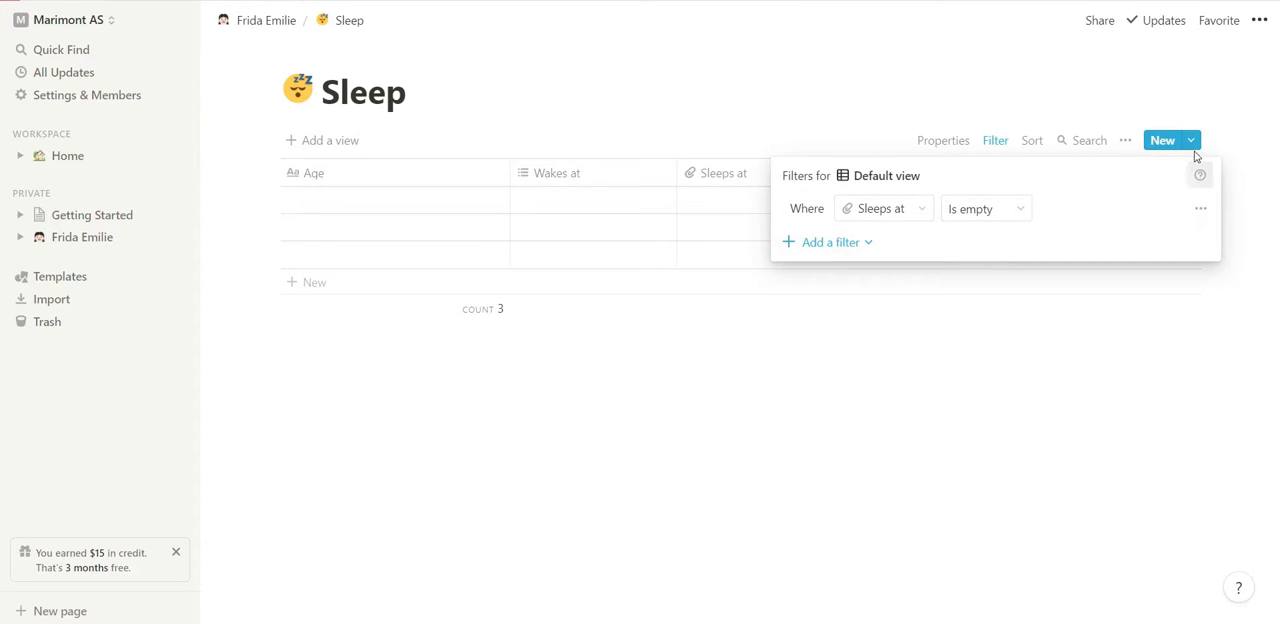
click(845, 80)
click(692, 184)
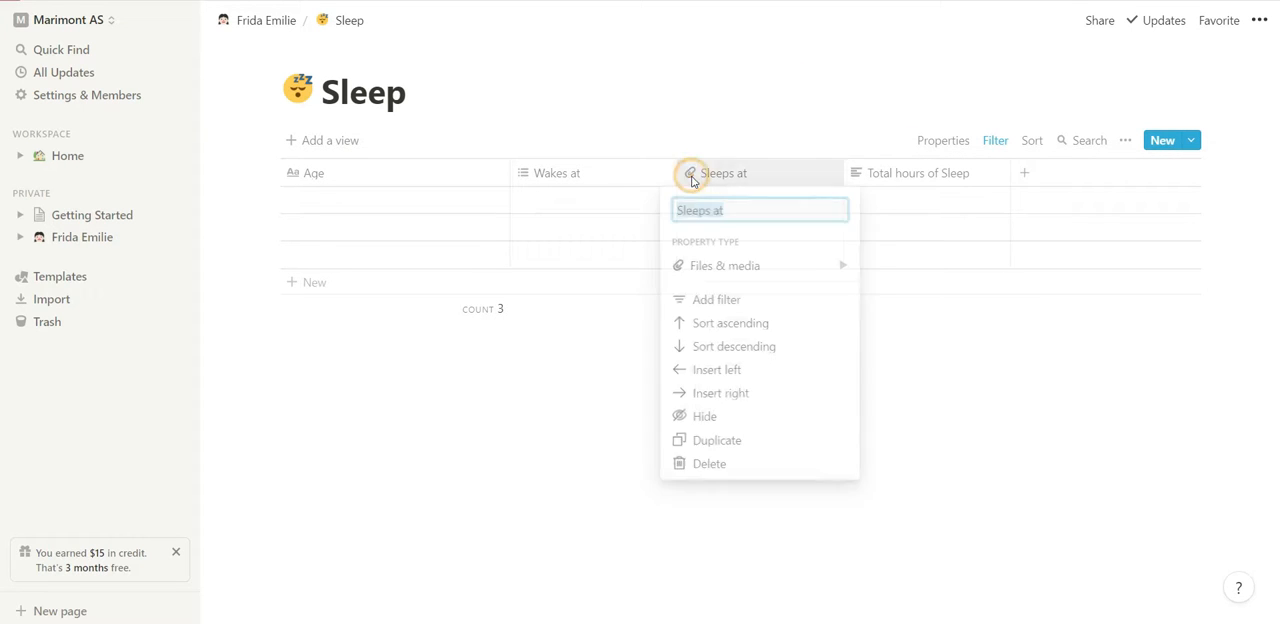
mouse_move(836, 268)
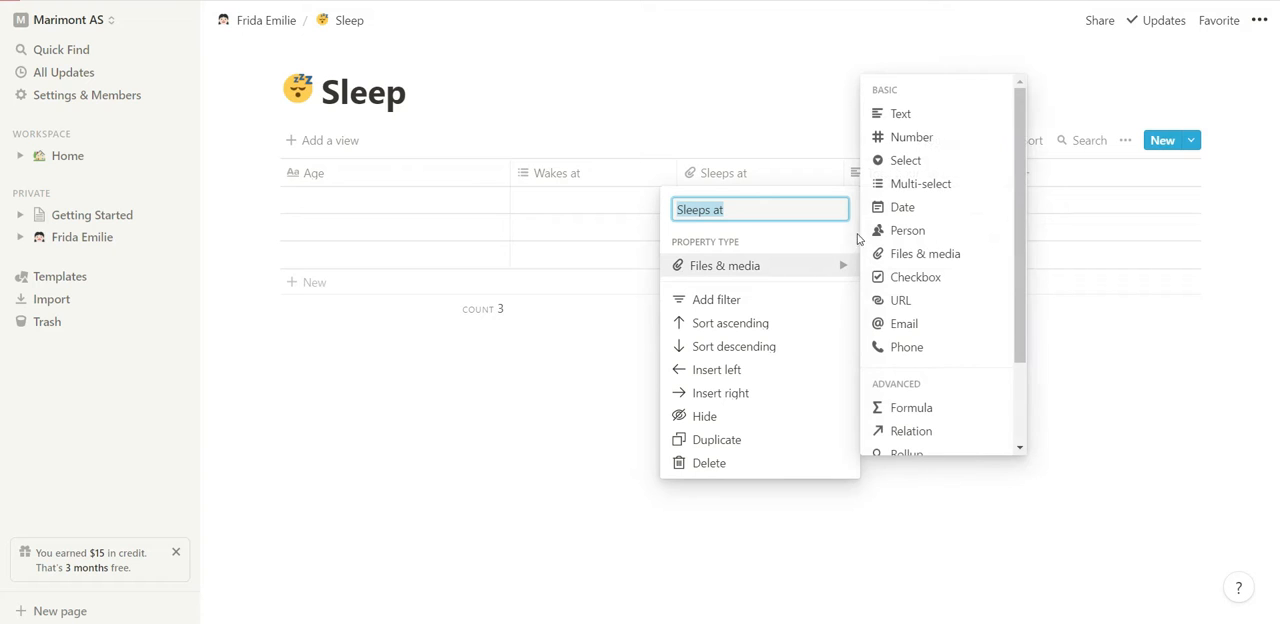
click(903, 114)
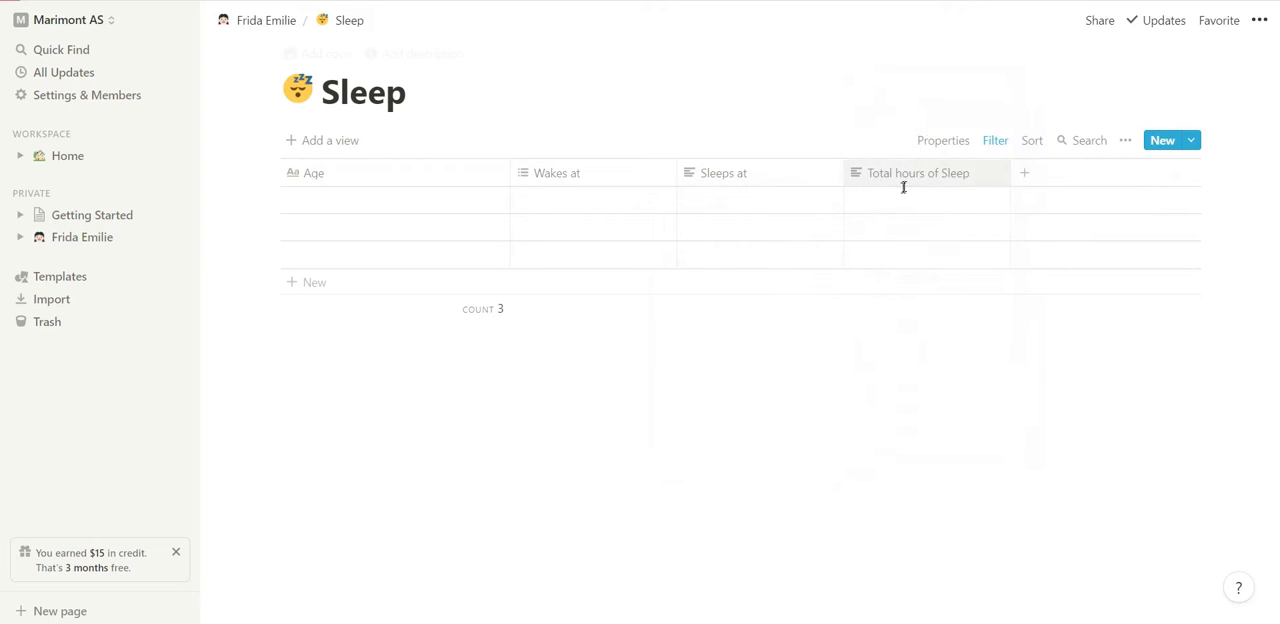
Enter "Newborn 0-3 months olds" as the Age of the first row in the Sleep table.
click(405, 206)
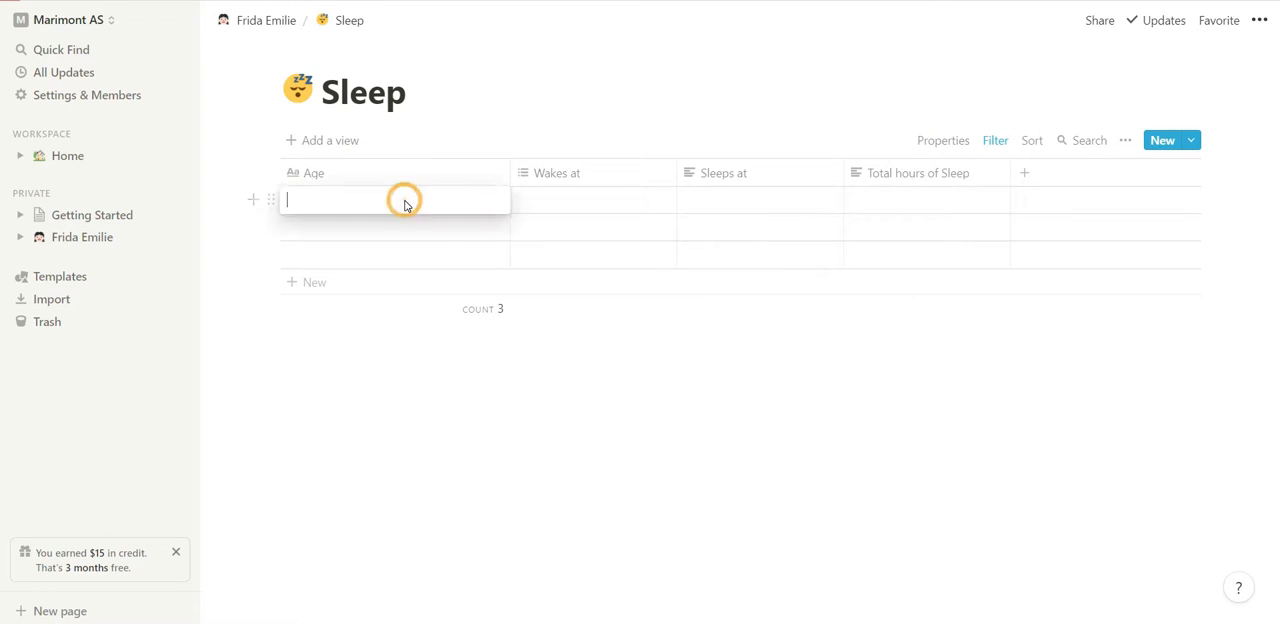
text(Newborn)
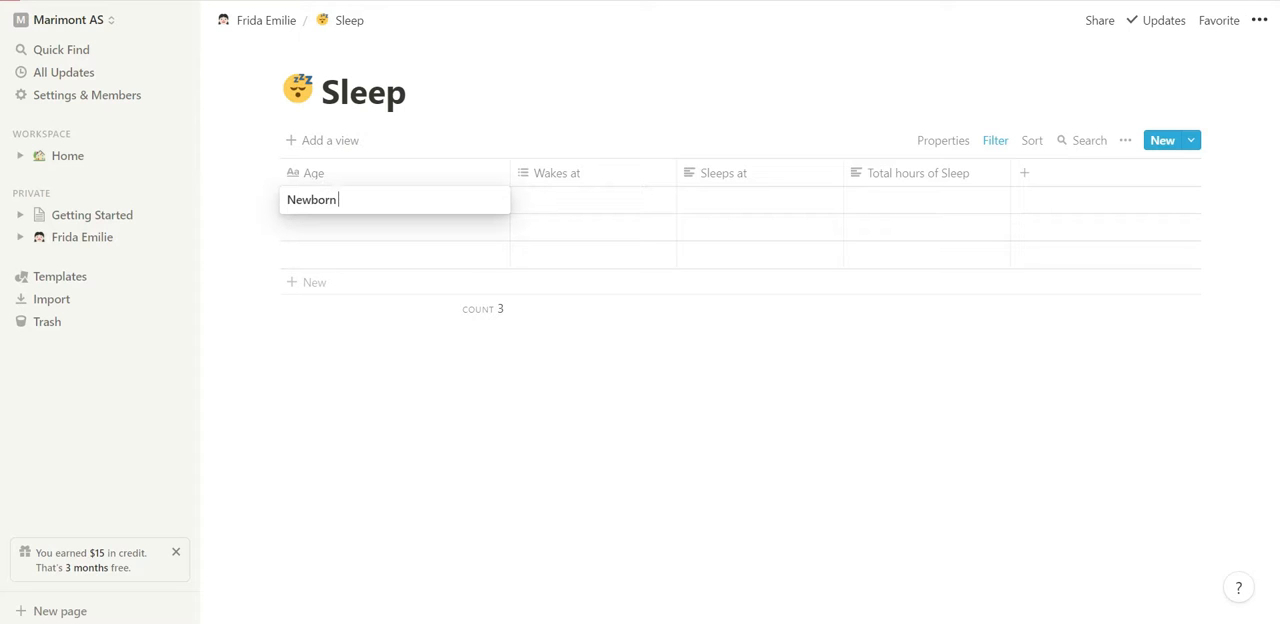
text( 0-3 months olds)
key(Escape)
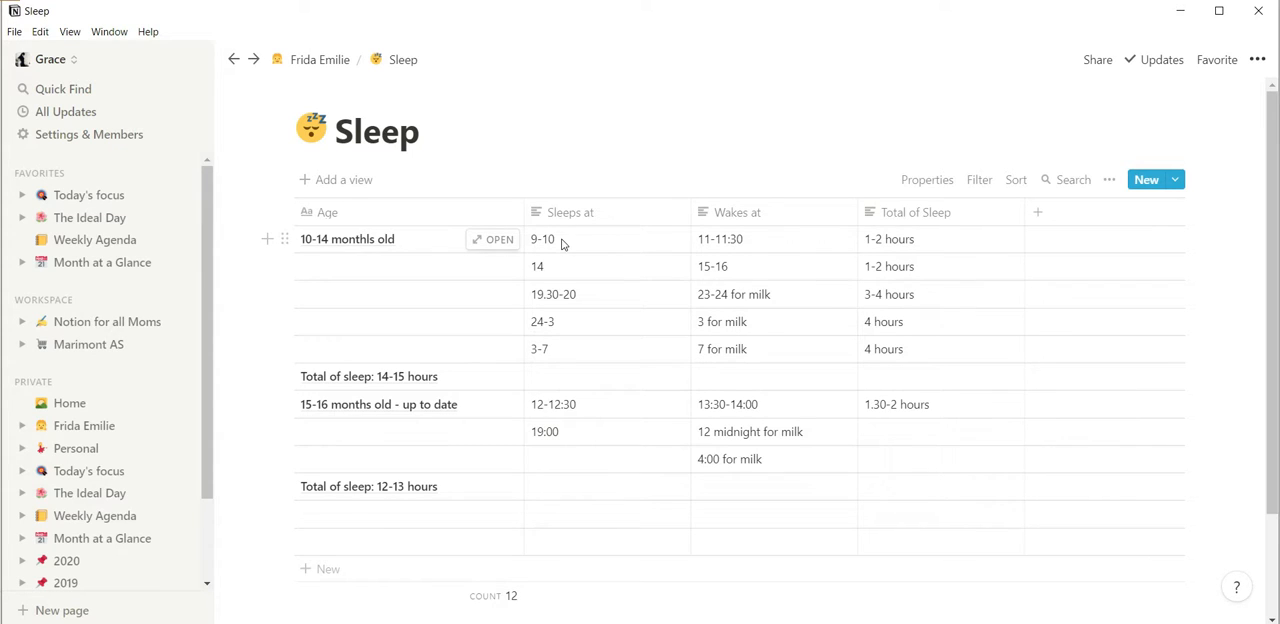
In the finished example workspace, return to the child's main page and open its Milestones page.
click(297, 62)
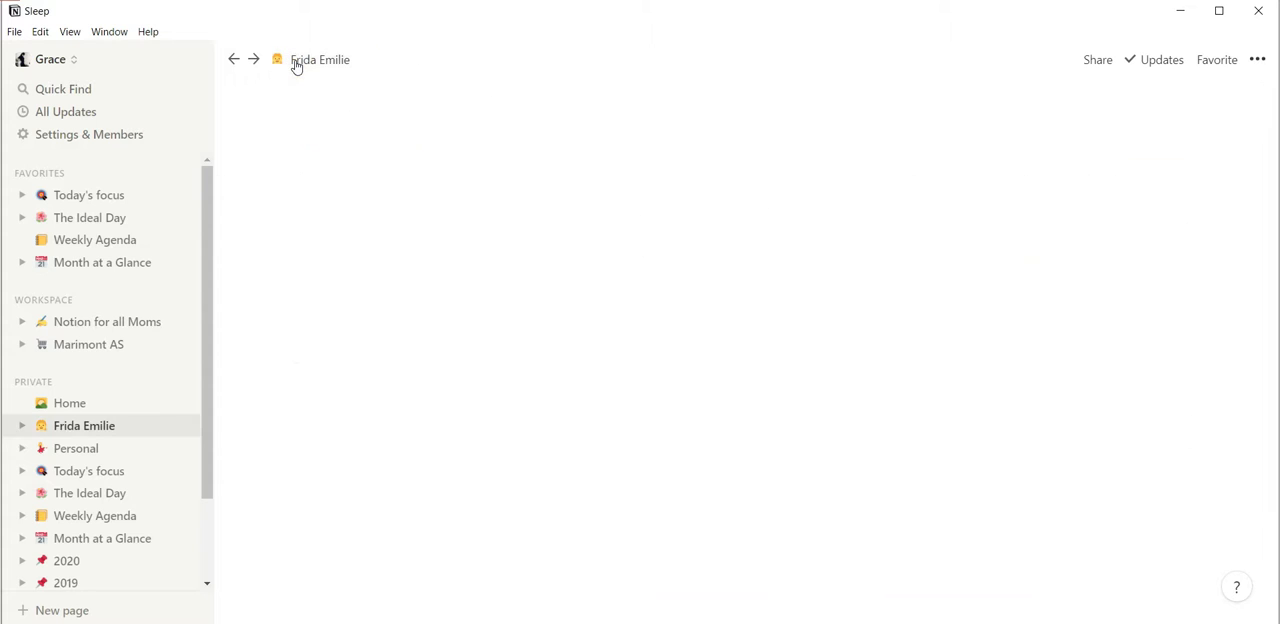
scroll(409, 474, down, 3)
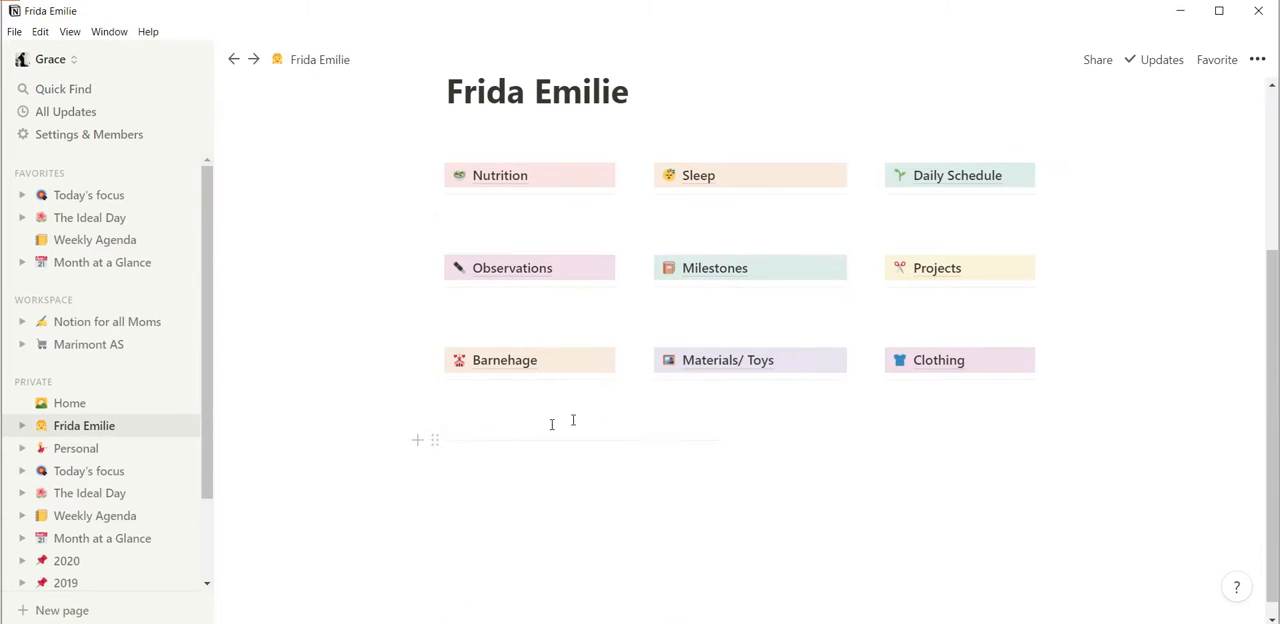
click(740, 276)
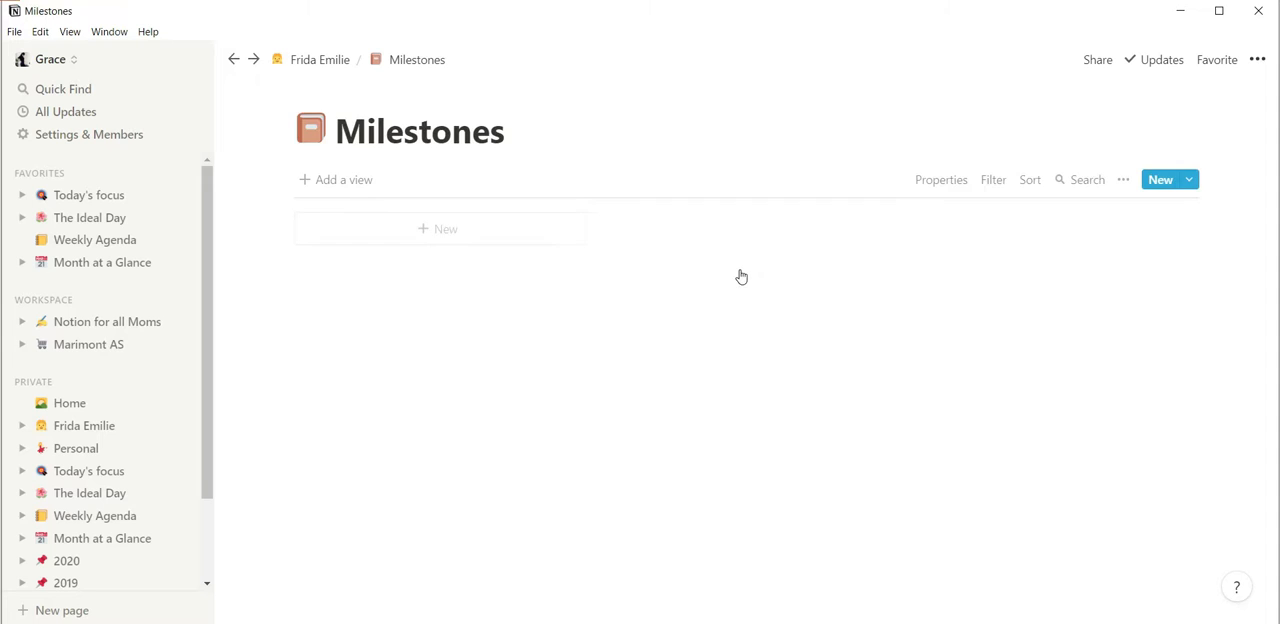
Look over the cards in the example Milestones gallery and how the page is linked from the child's main page.
scroll(869, 458, down, 2)
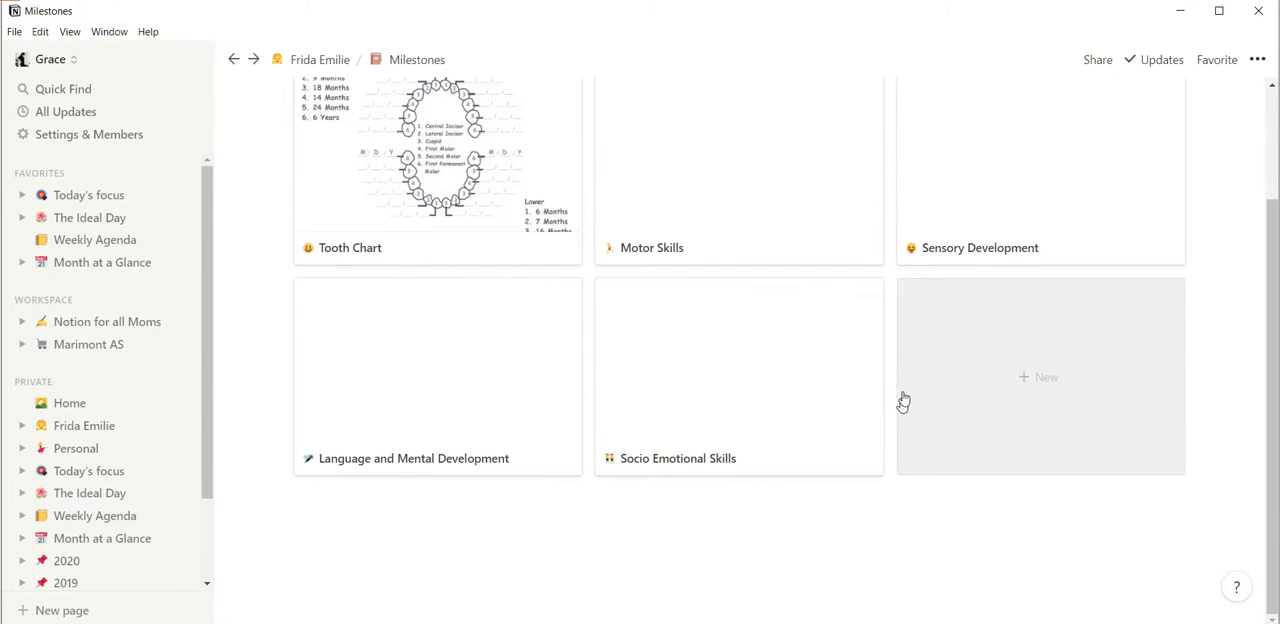
scroll(926, 357, up, 2)
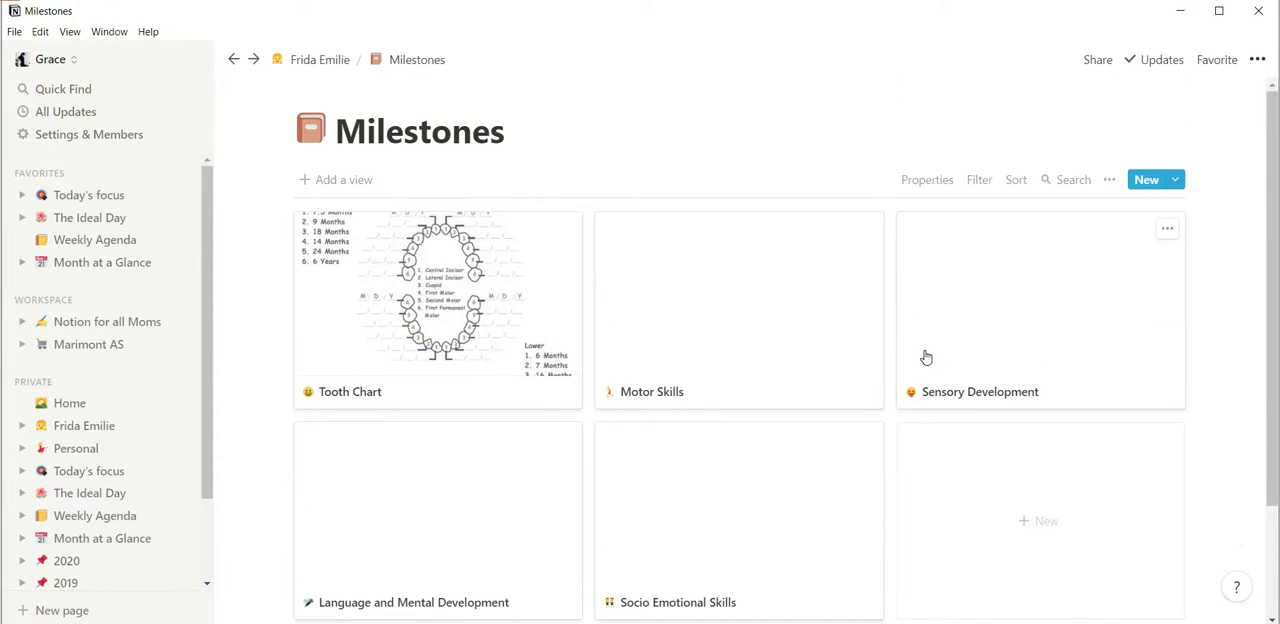
scroll(655, 398, down, 1)
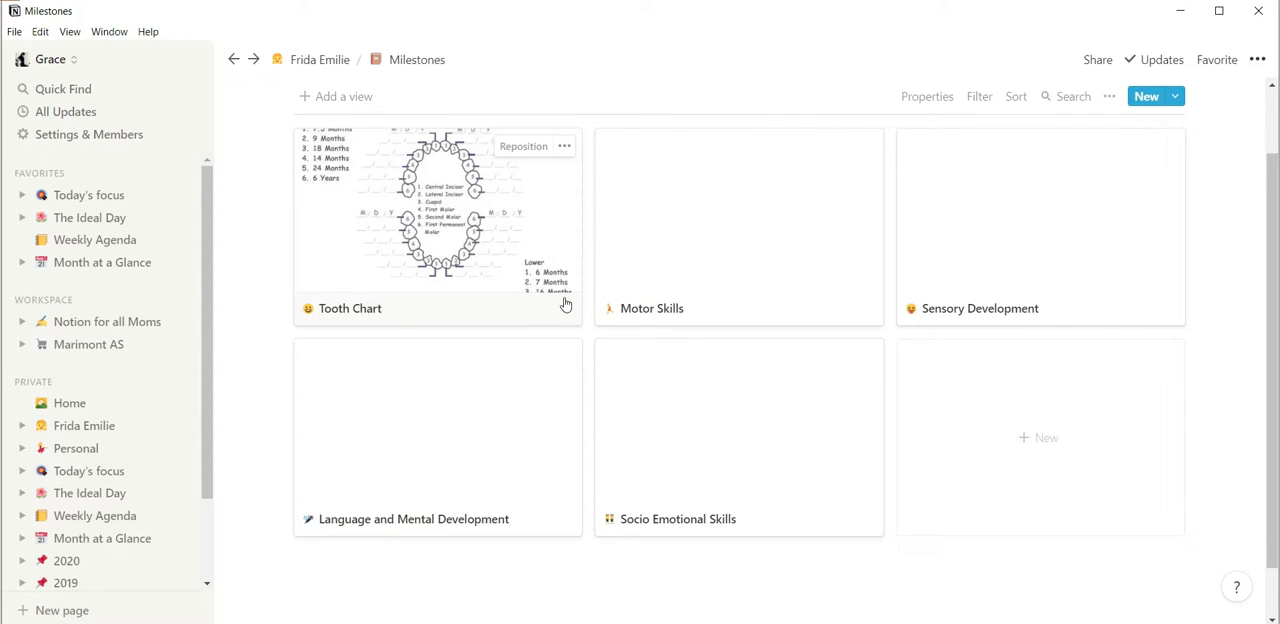
scroll(565, 305, up, 2)
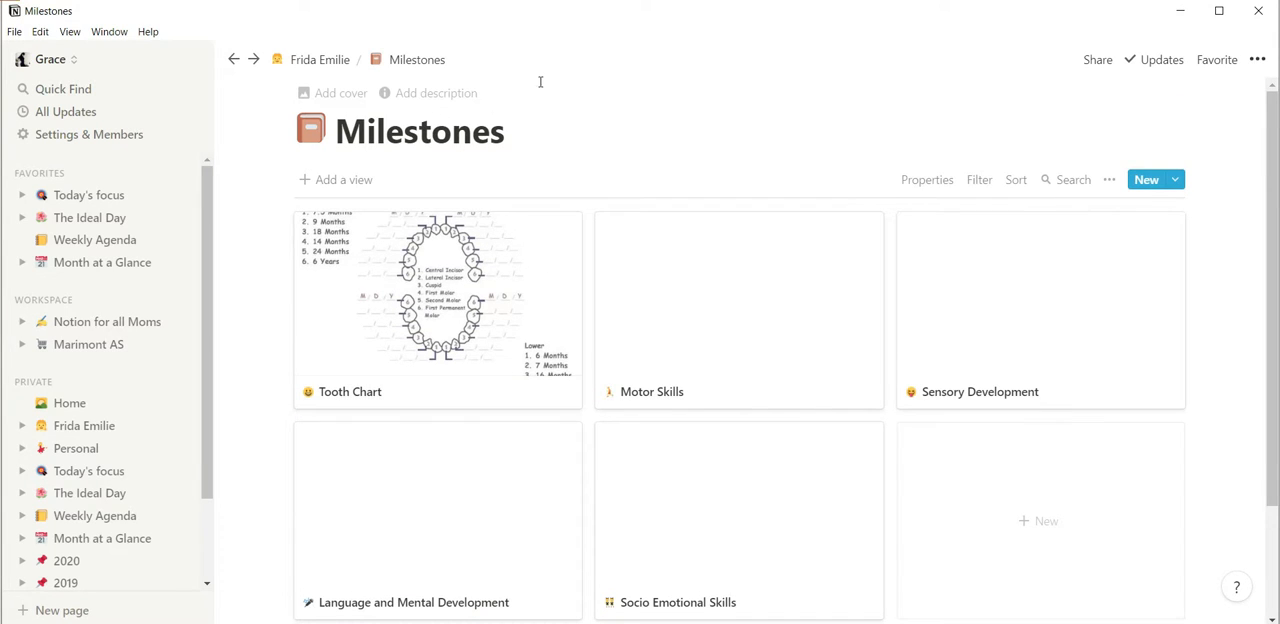
click(326, 70)
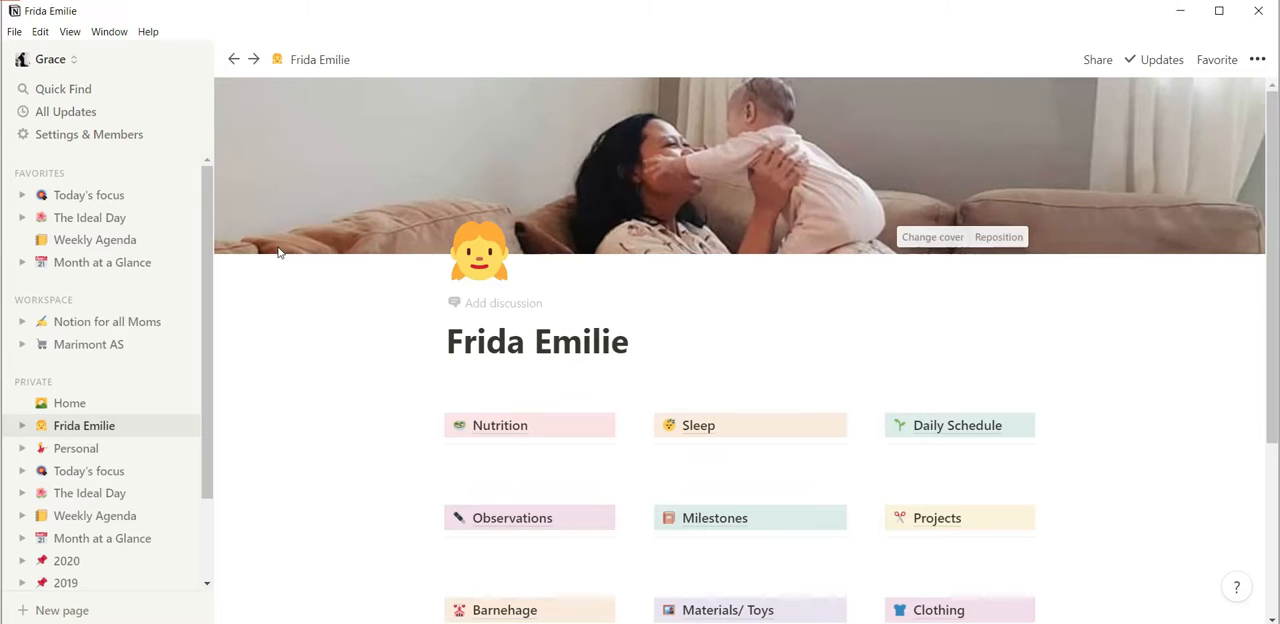
scroll(284, 275, down, 3)
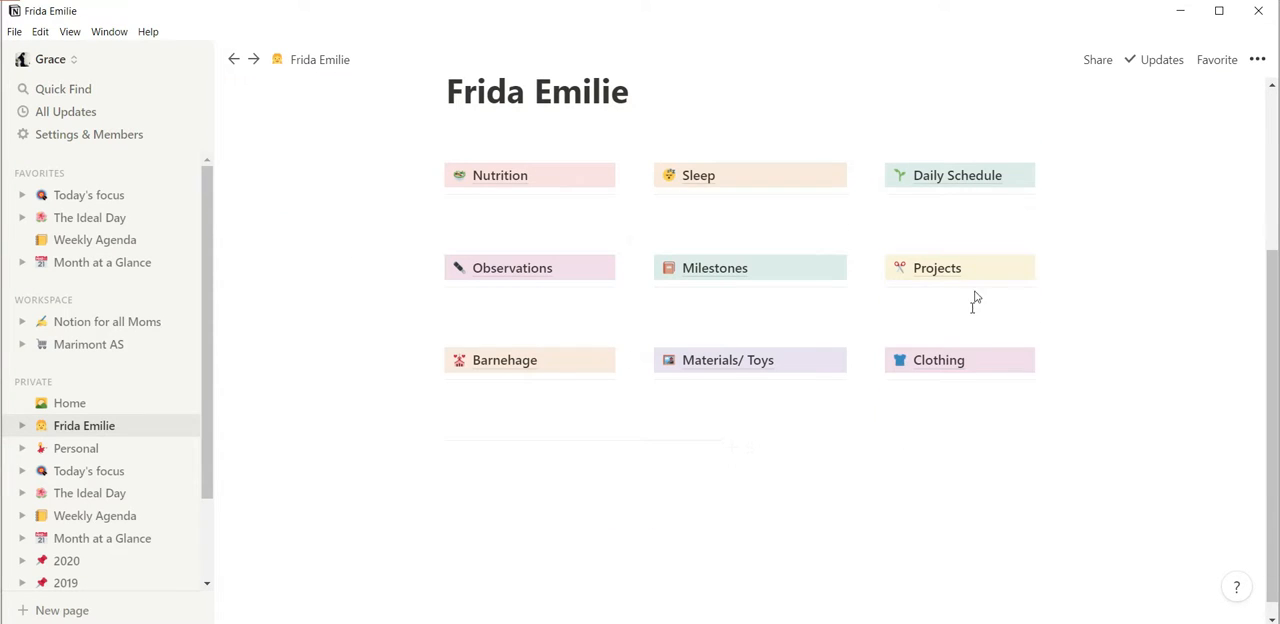
click(766, 273)
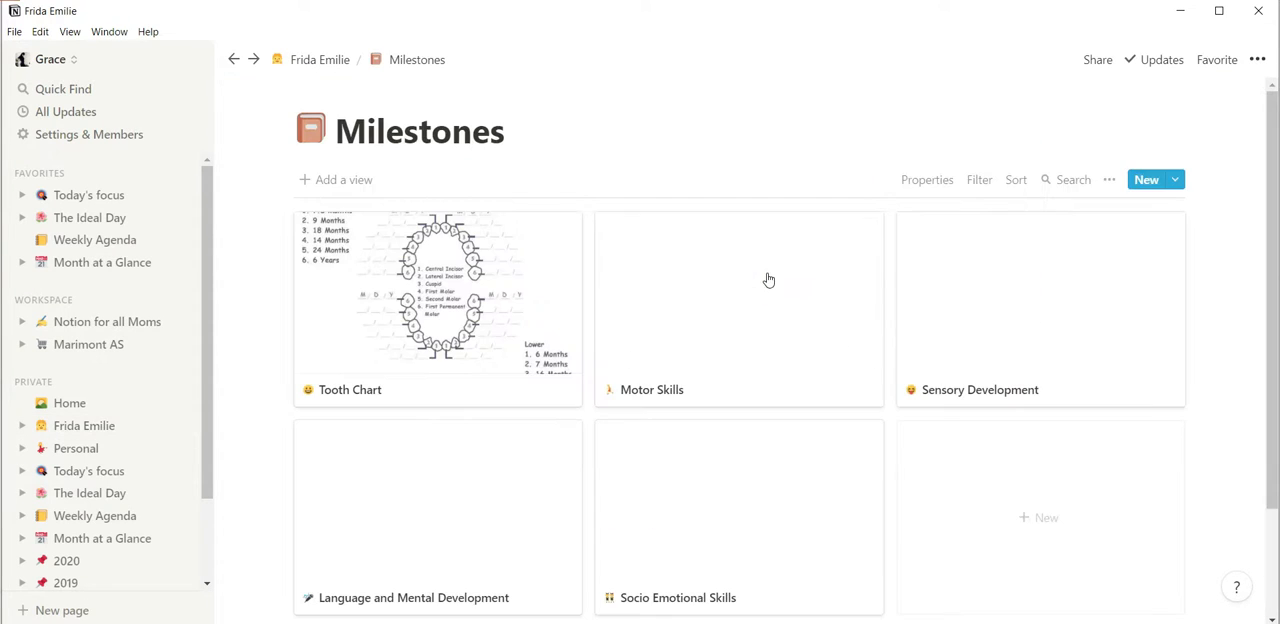
Switch to the workspace being built and add a Gallery sub-page titled "Milestones" below Sleep on the child's main page.
mouse_move(637, 622)
click(637, 622)
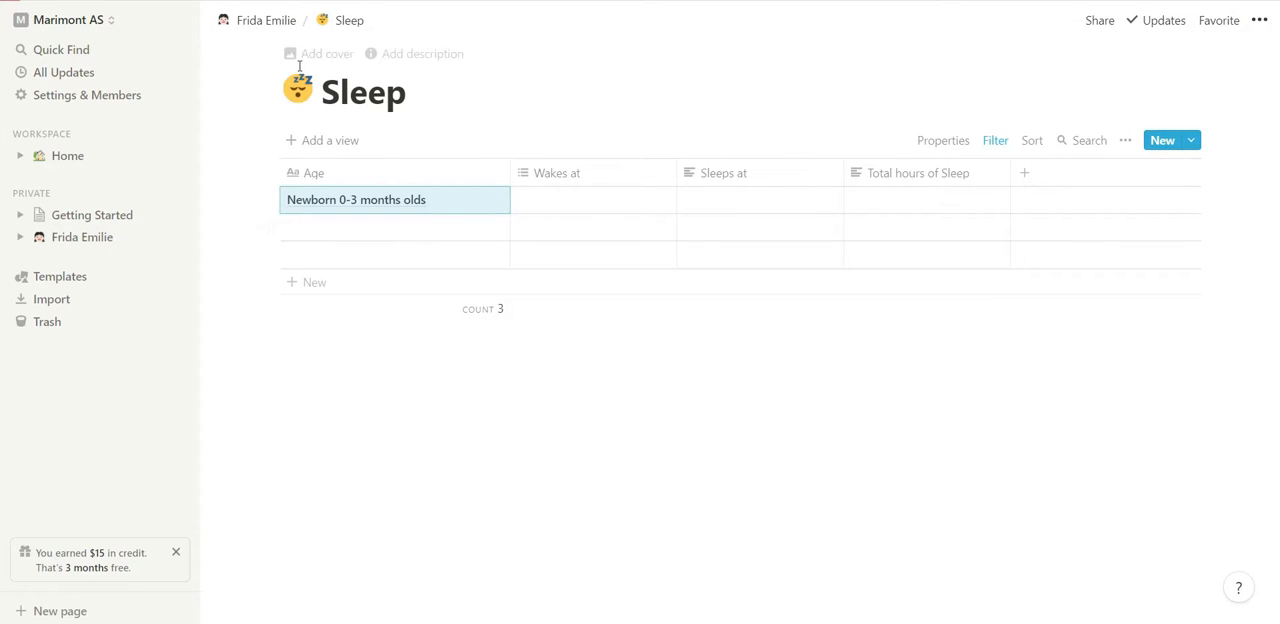
click(285, 18)
click(604, 368)
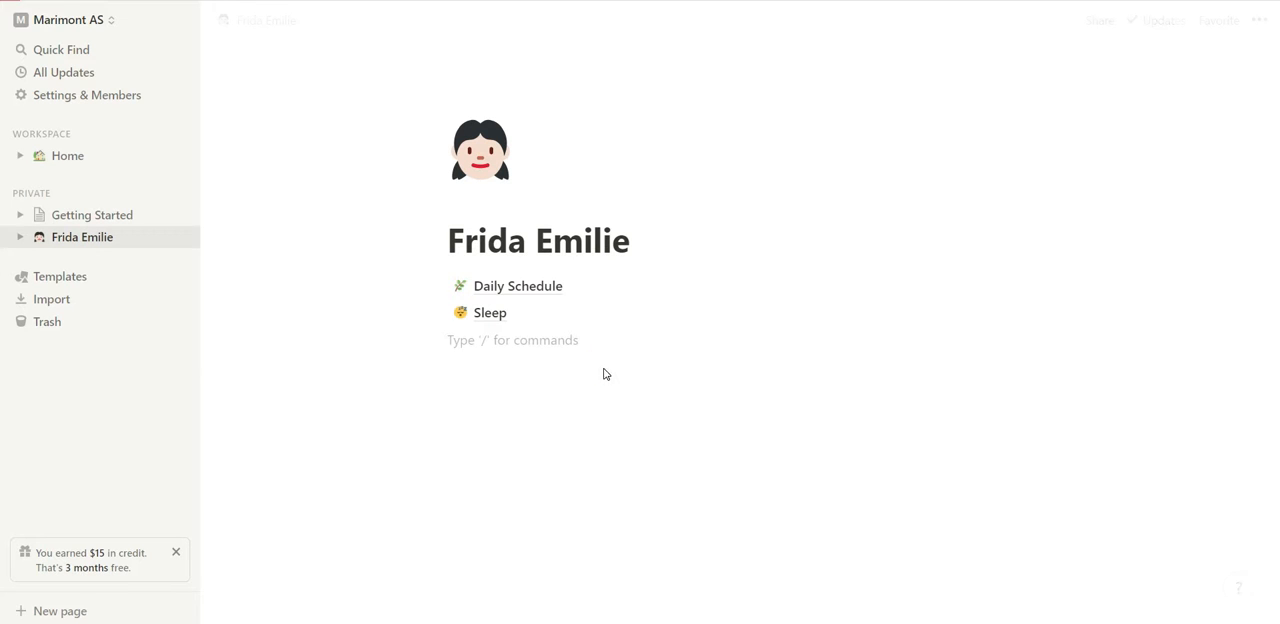
text(/)
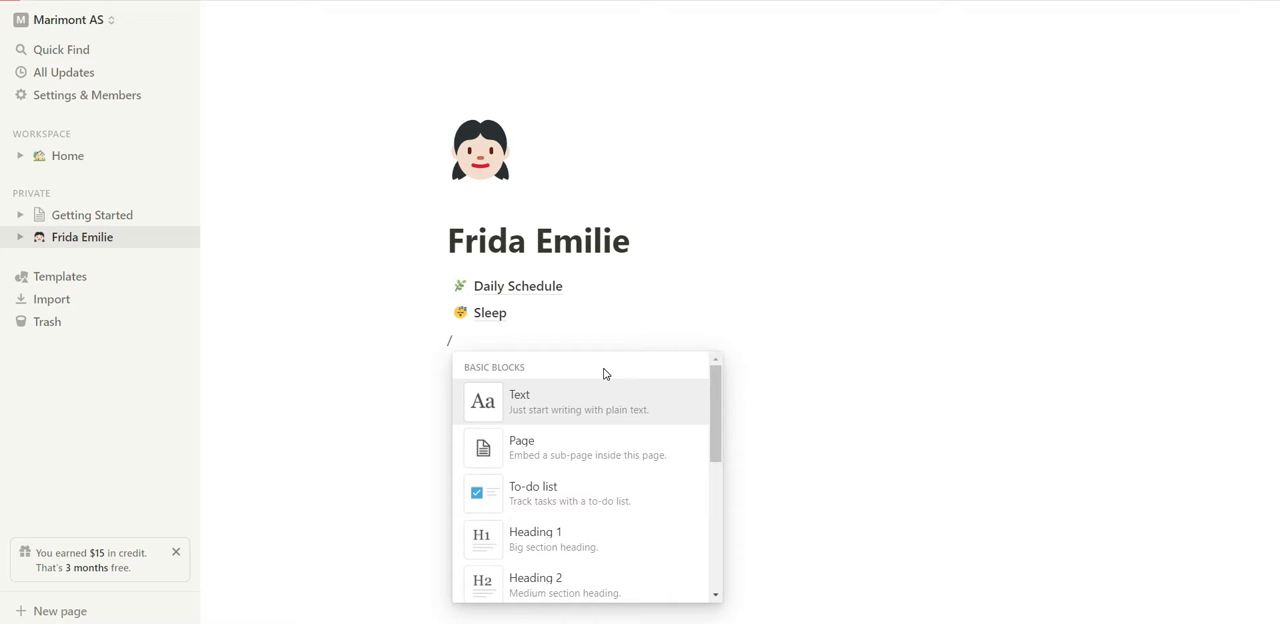
click(603, 449)
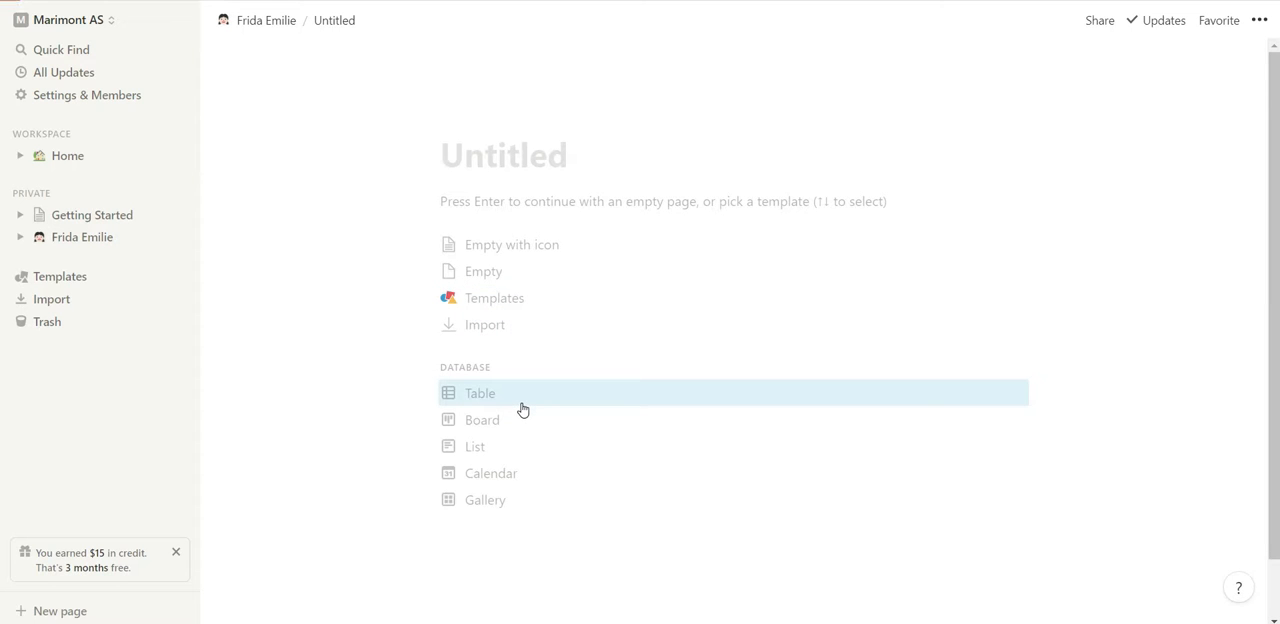
click(525, 514)
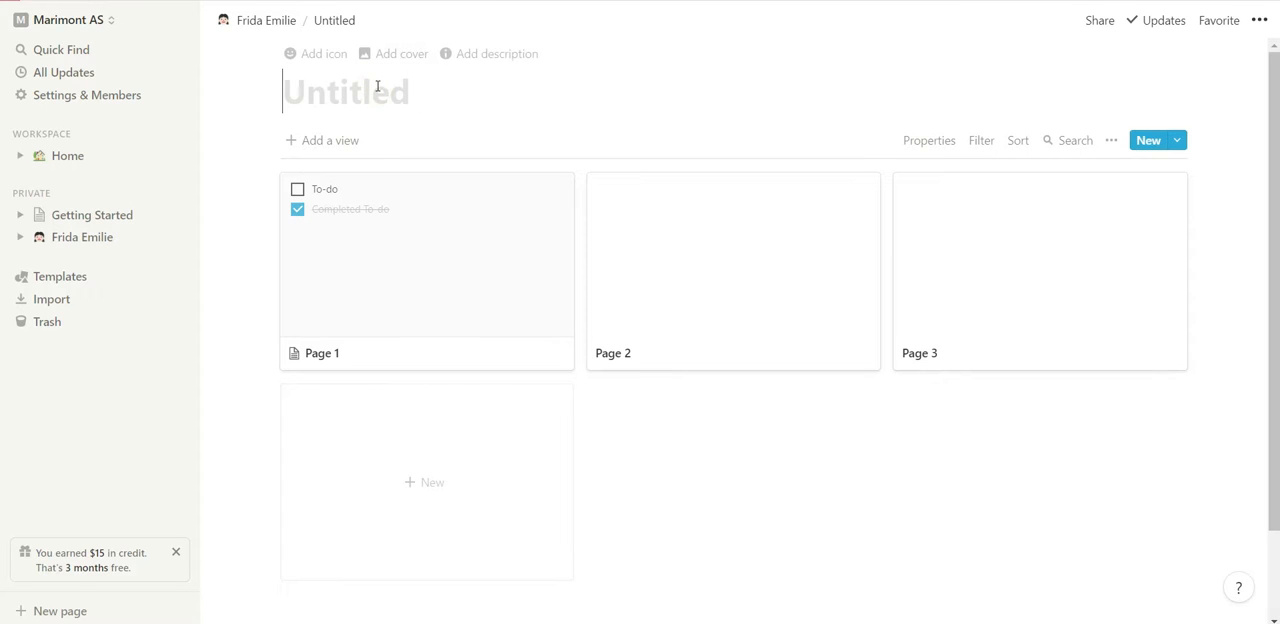
text(Milestones)
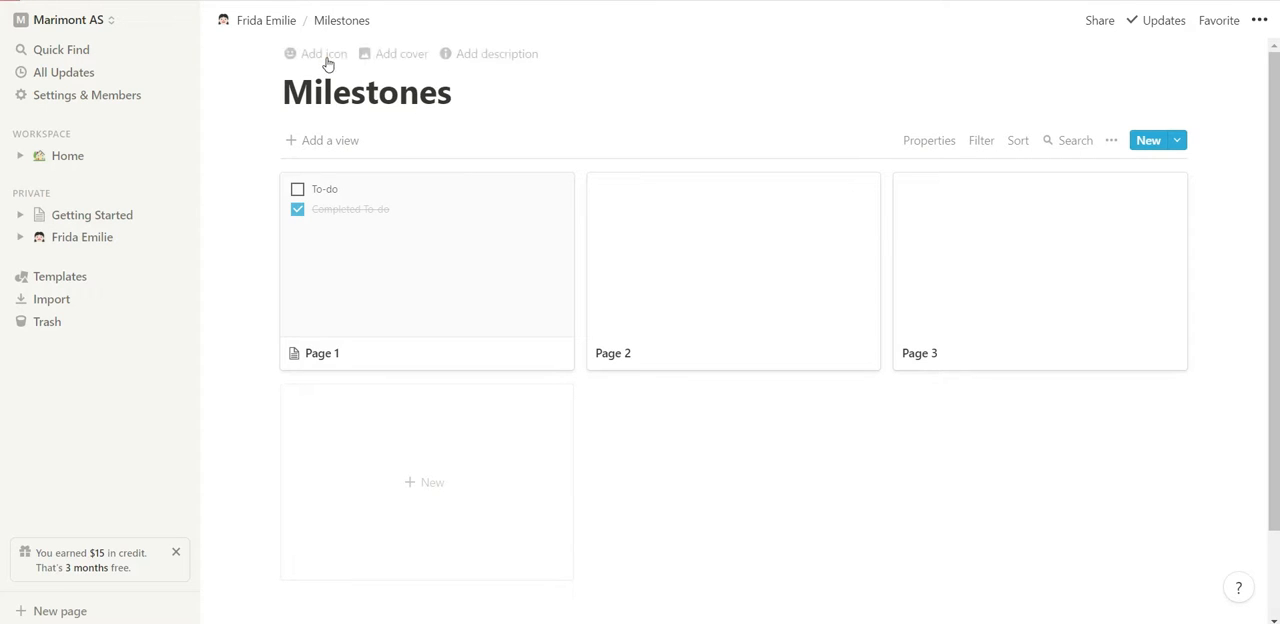
Give the Milestones page the fireworks emoji from the Activity group as its icon.
click(326, 56)
click(298, 90)
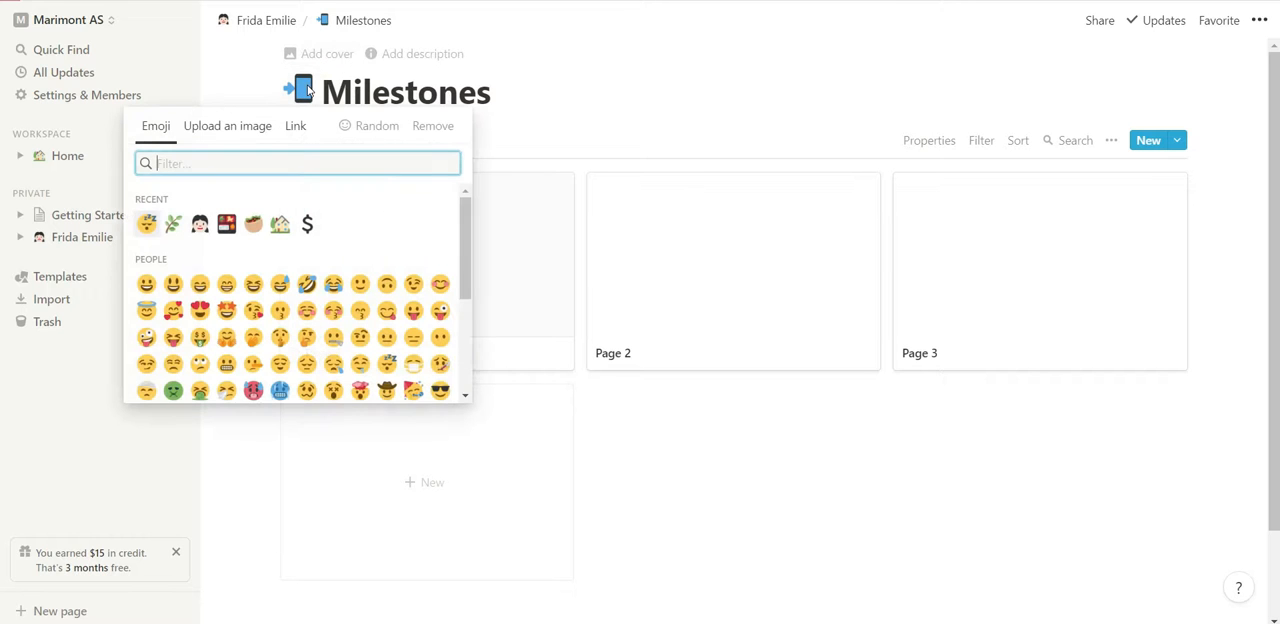
scroll(387, 310, down, 5)
scroll(387, 305, up, 5)
scroll(386, 300, down, 10)
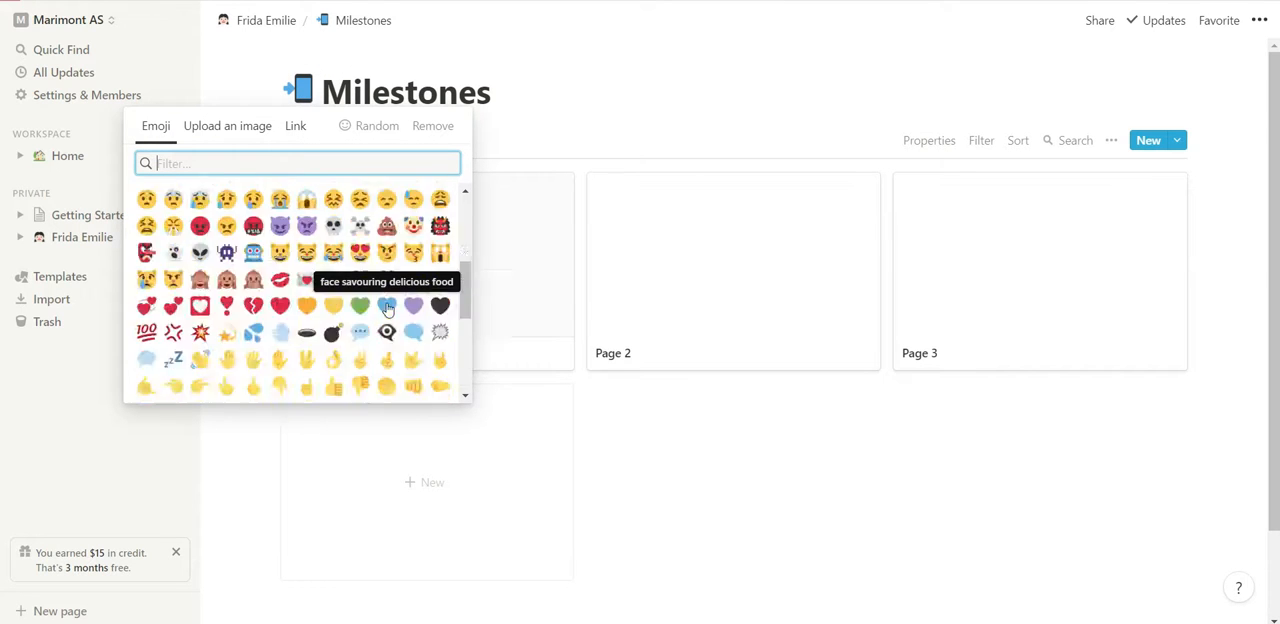
scroll(386, 304, down, 15)
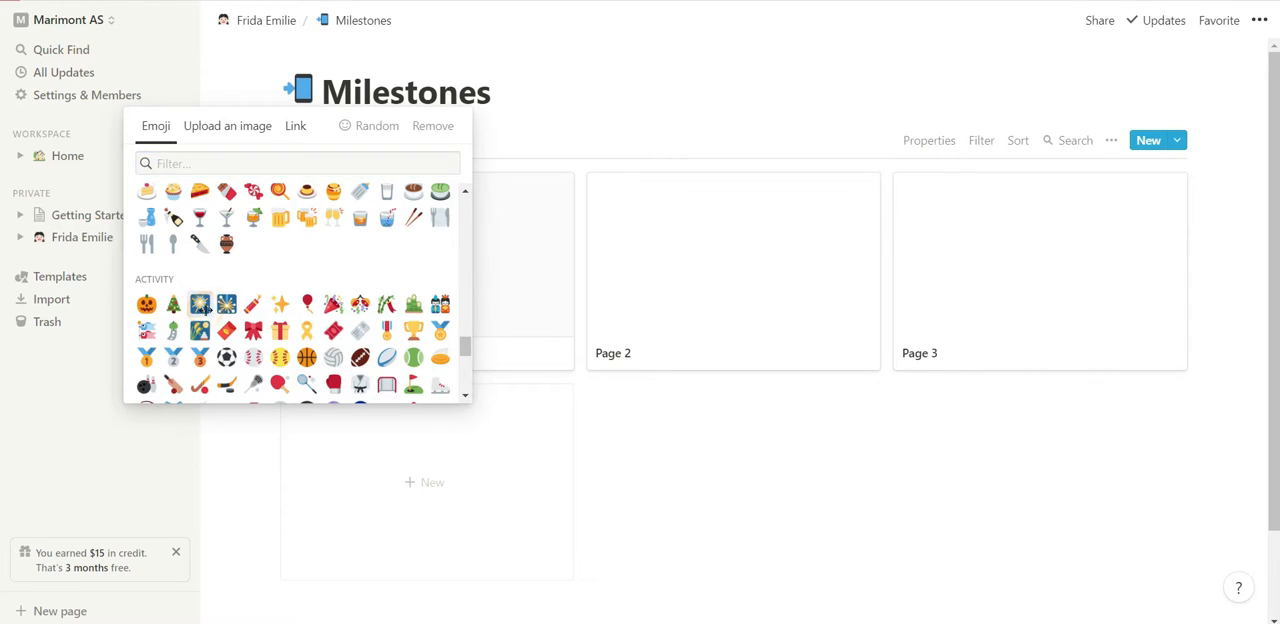
click(200, 304)
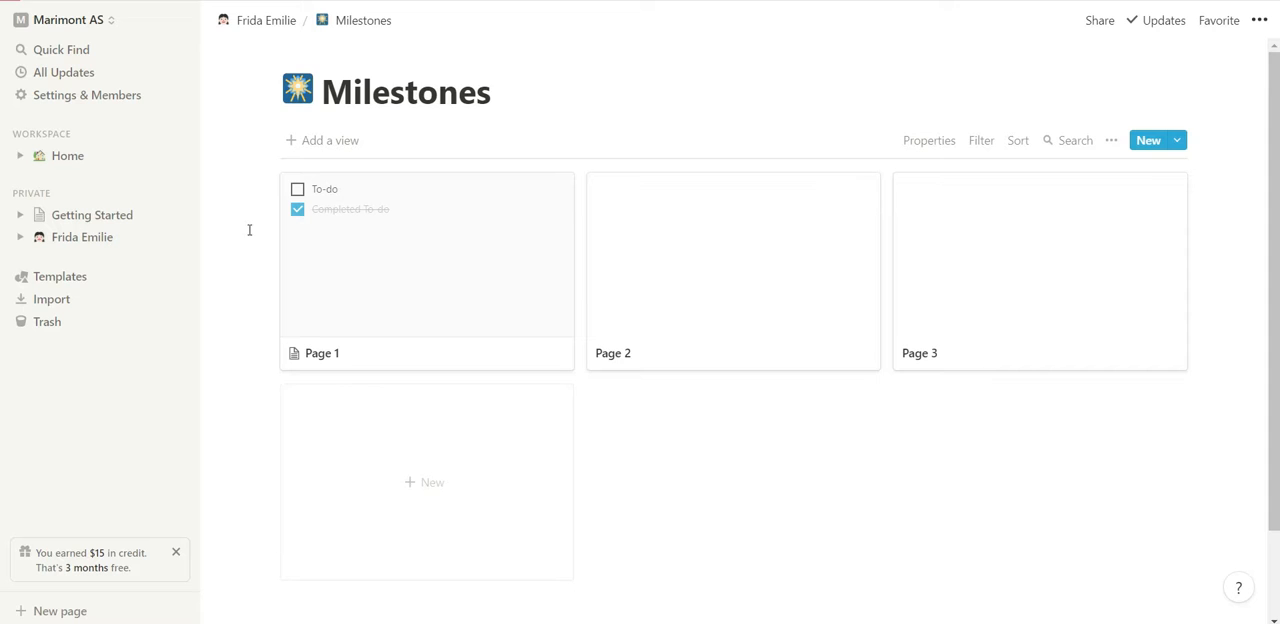
Rename the gallery card Page 1 to "Motor Skills".
scroll(300, 260, down, 1)
click(320, 277)
drag(445, 177, 340, 177)
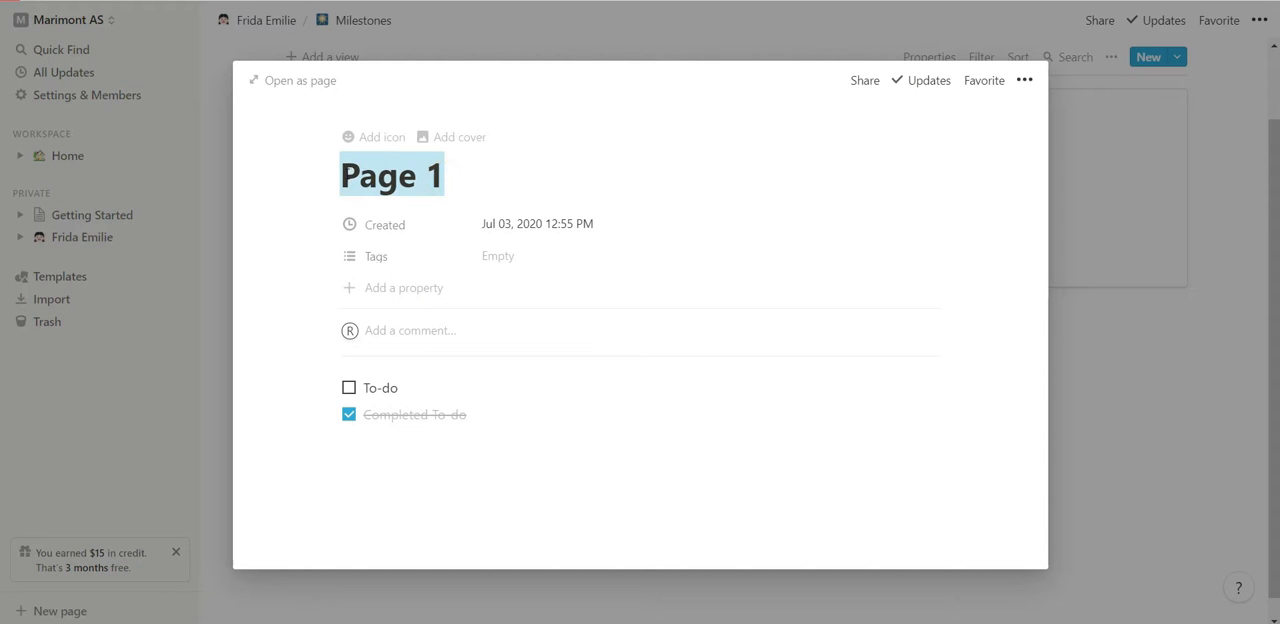
key(BackSpace)
text(Moto)
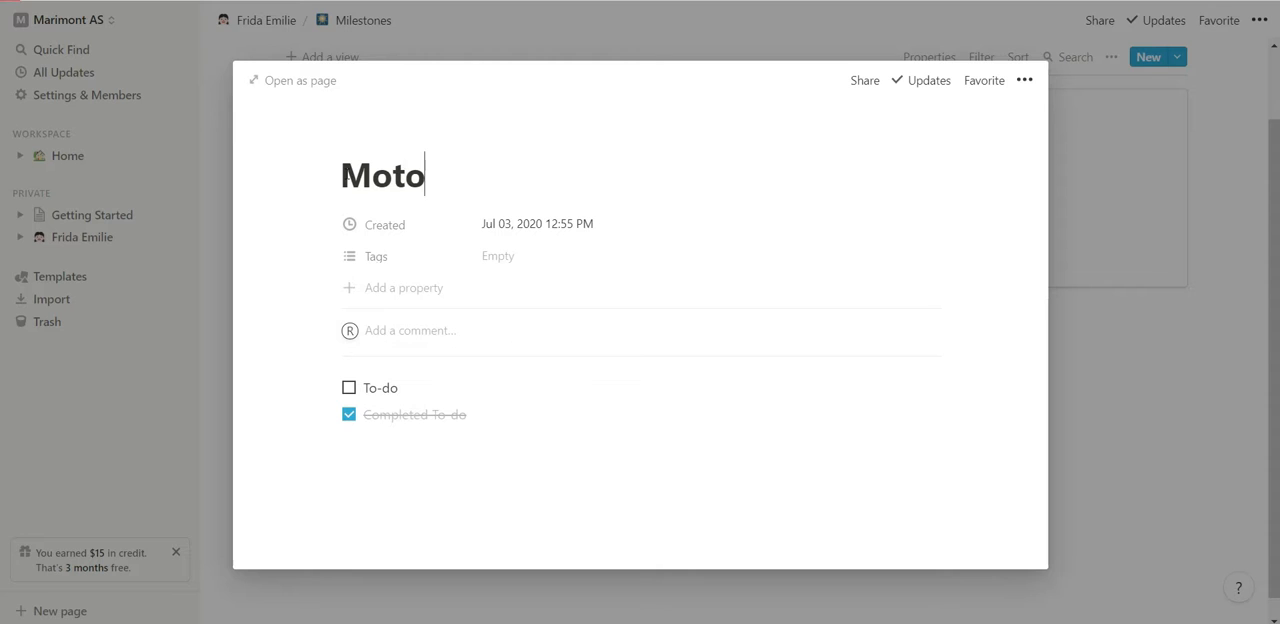
text(r Skills)
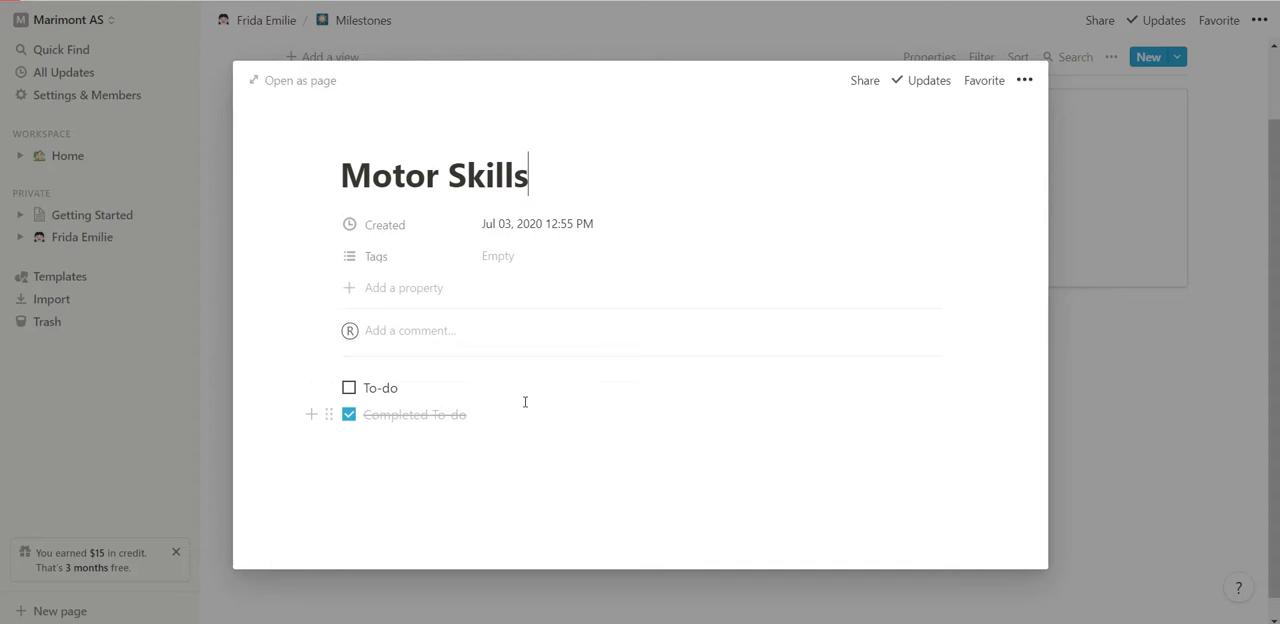
Delete both sample to-do items from the Motor Skills card and return to the gallery.
drag(491, 418, 333, 382)
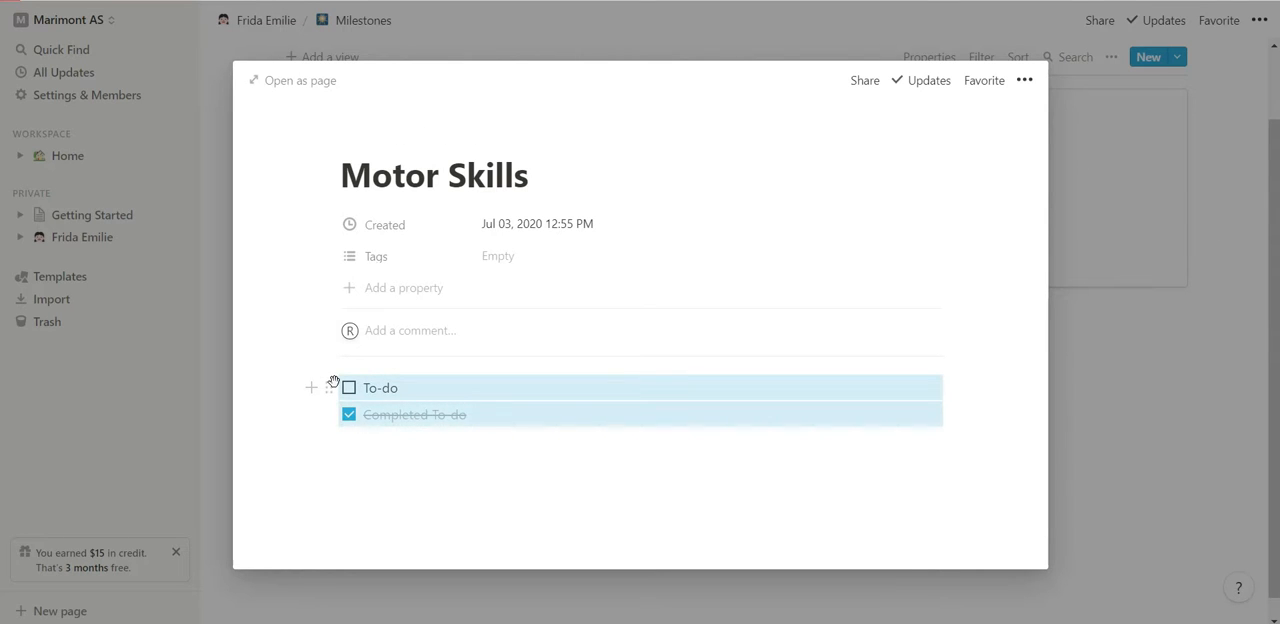
key(BackSpace)
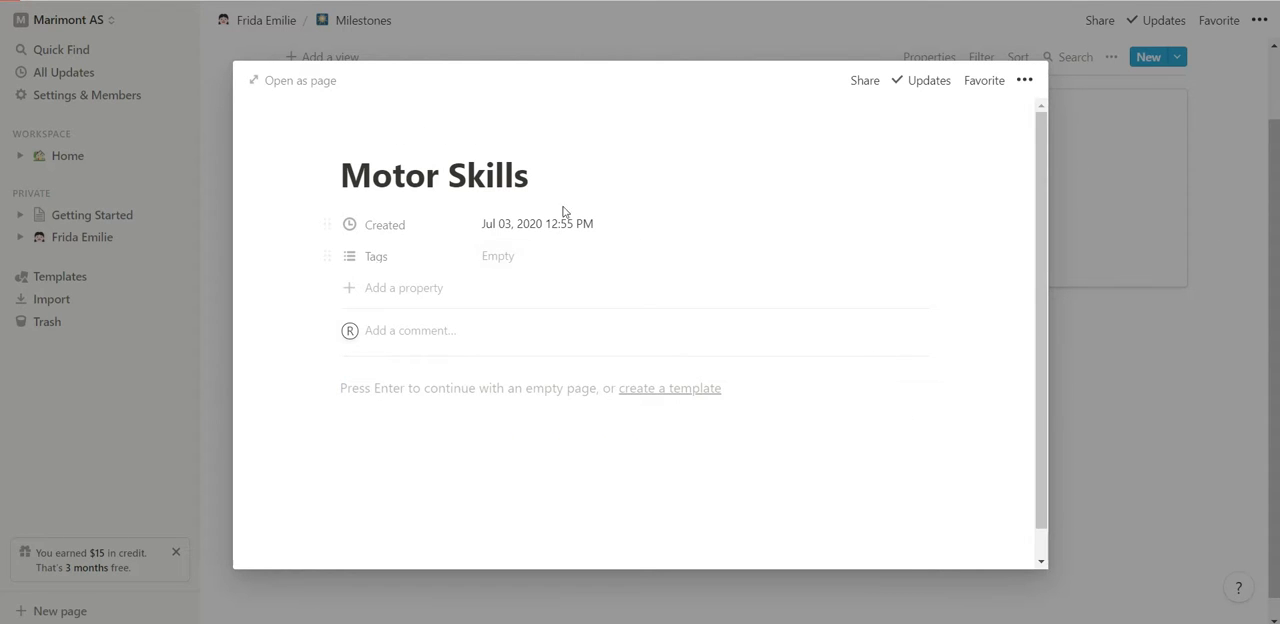
click(1230, 318)
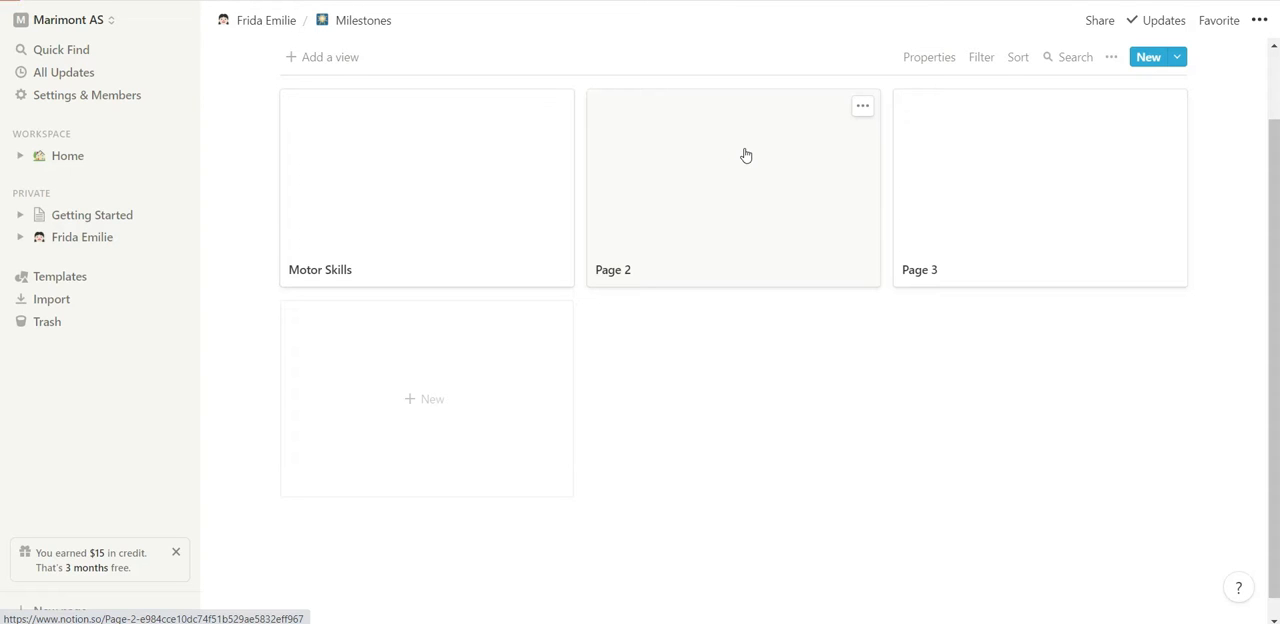
Rename the gallery card Page 2 to "Language" and return to the gallery.
click(752, 219)
drag(503, 178, 324, 215)
click(277, 220)
click(480, 172)
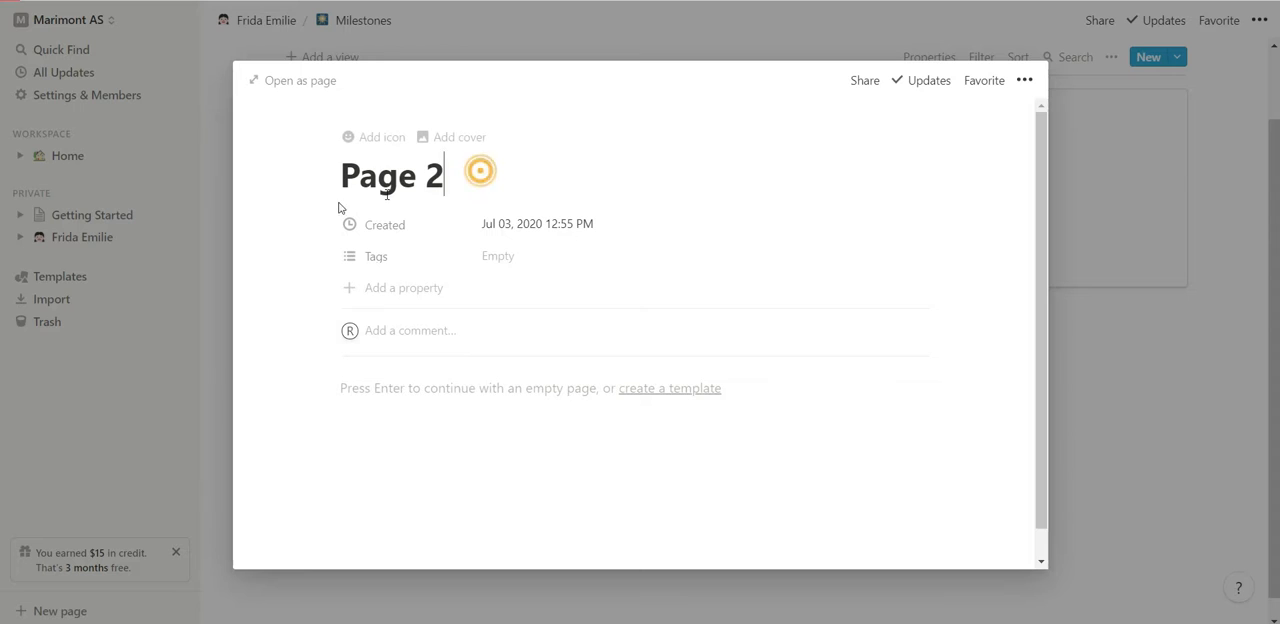
click(476, 185)
key(BackSpace)
key(BackSpace)
key(BackSpace)
key(BackSpace)
key(BackSpace)
key(BackSpace)
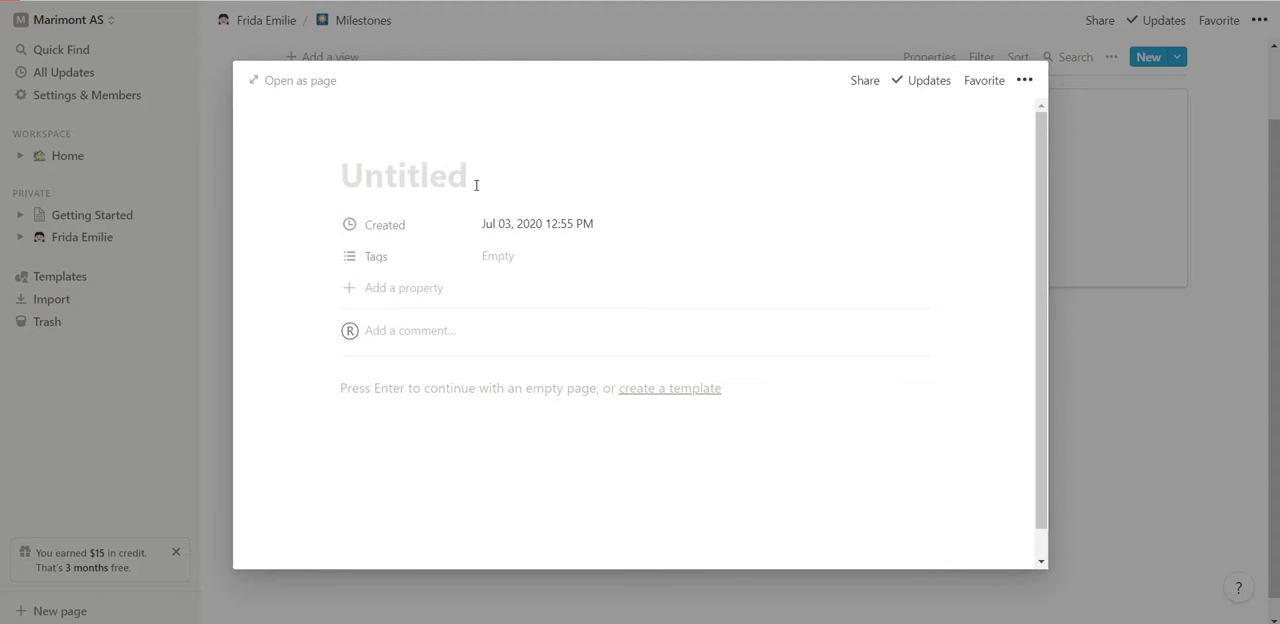
text(Lanuage)
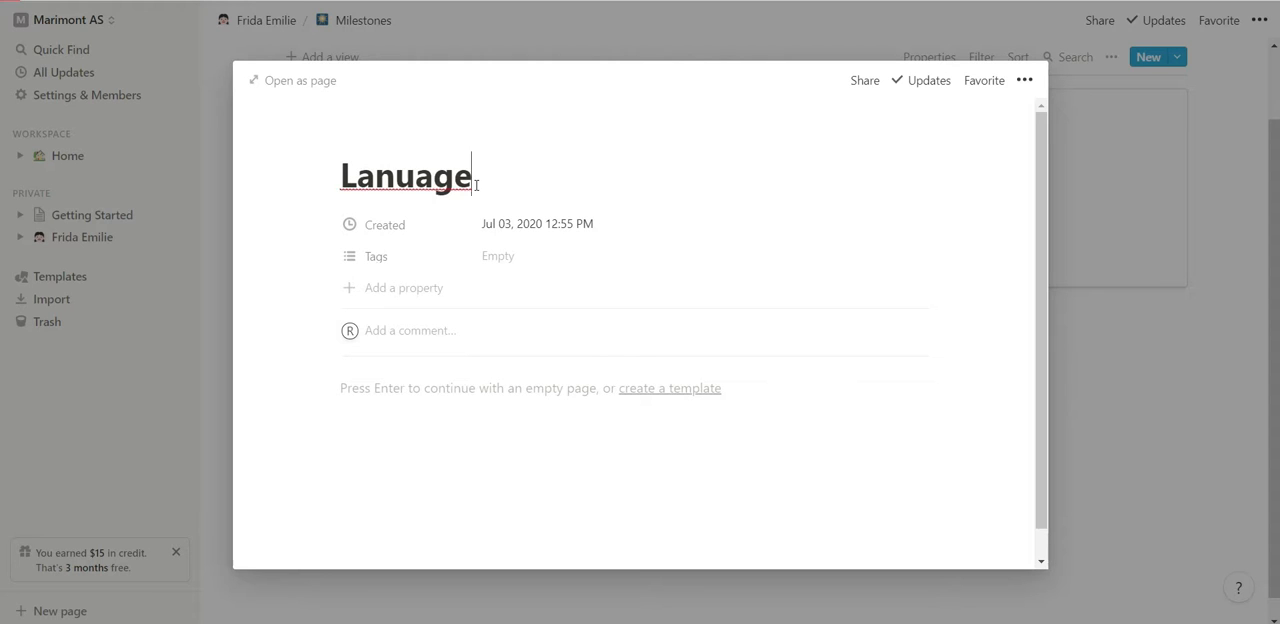
key(BackSpace)
key(BackSpace)
key(BackSpace)
key(BackSpace)
text(guage)
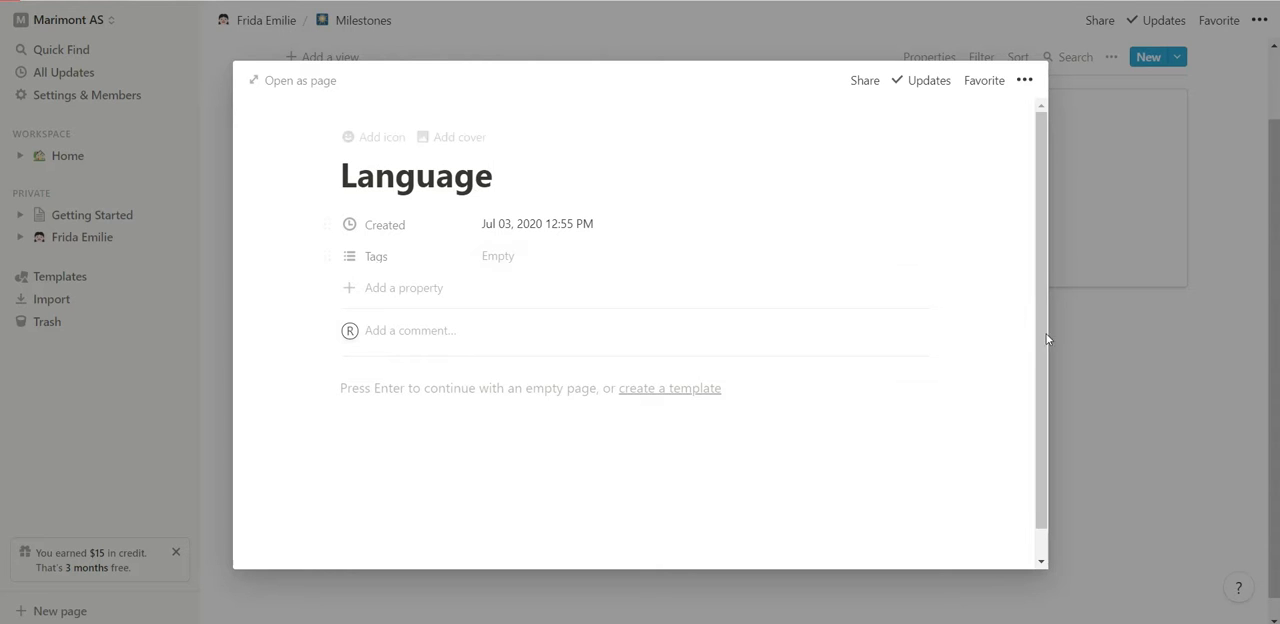
click(1187, 426)
Return to the child's main page and place the cursor on the empty line below the section links.
scroll(366, 293, up, 1)
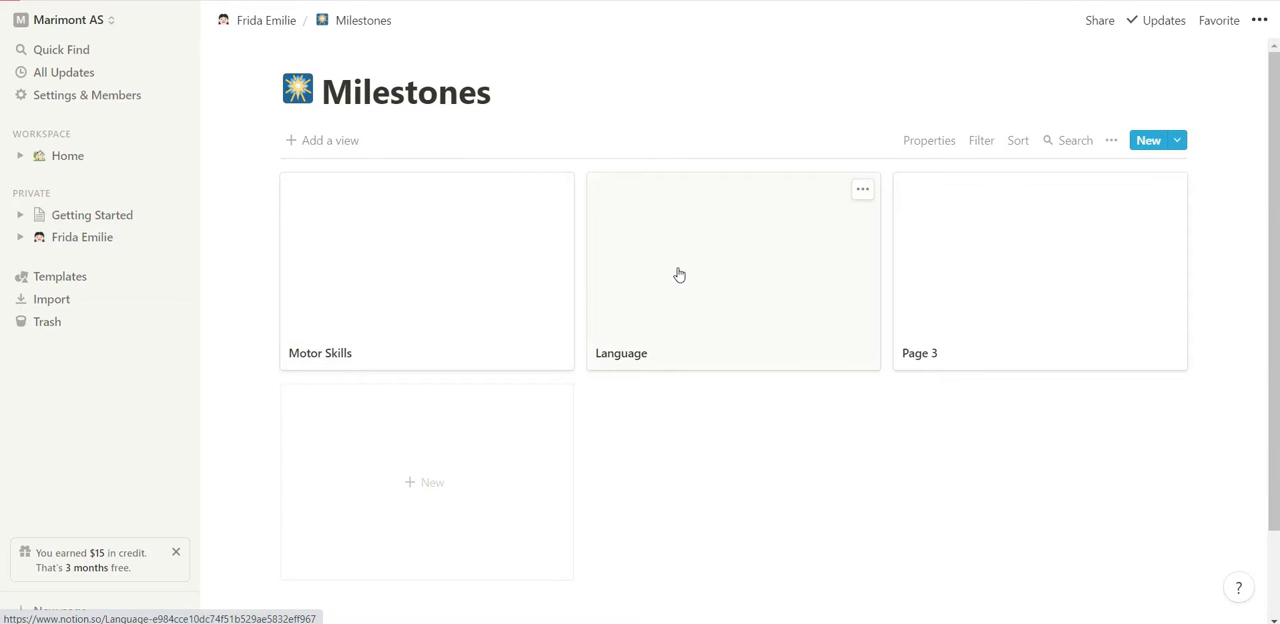
click(290, 33)
click(487, 364)
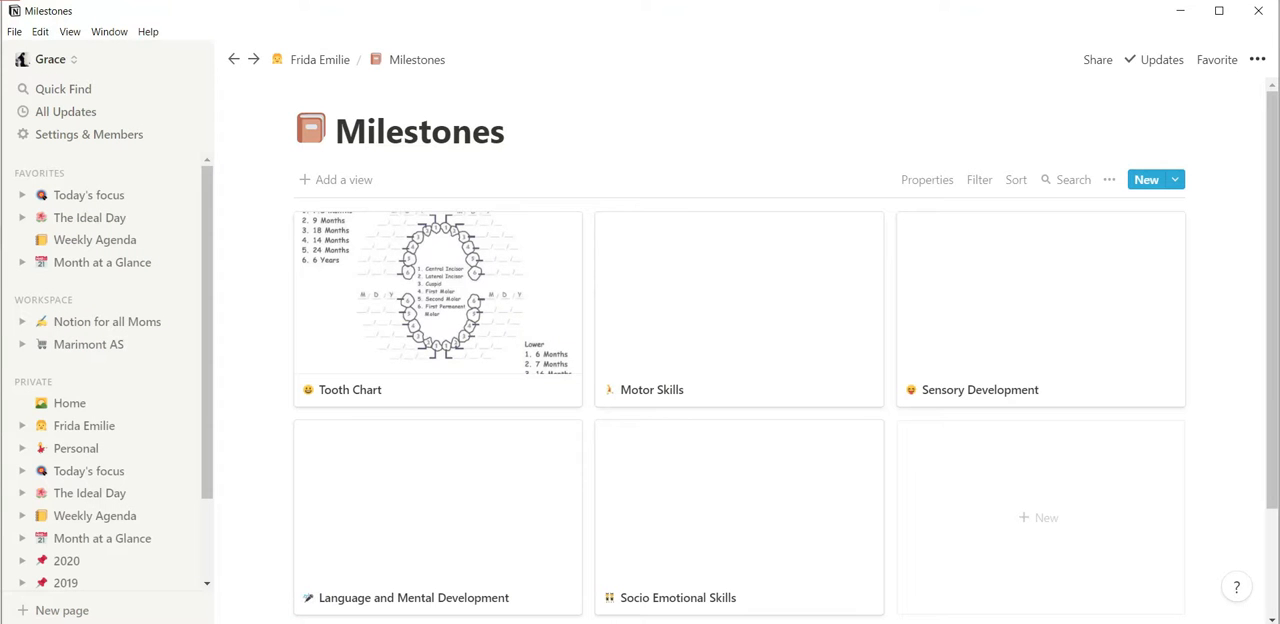
In the finished example workspace, open the child's Projects page, examine its status board and return to the main page.
click(341, 60)
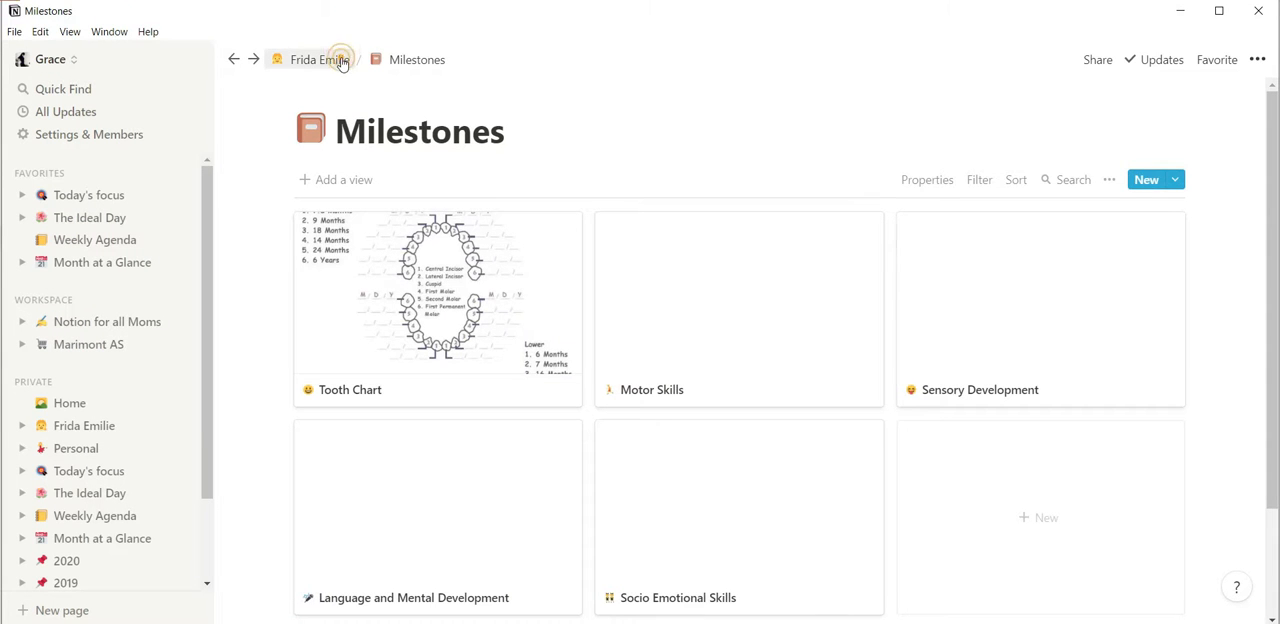
scroll(730, 368, down, 3)
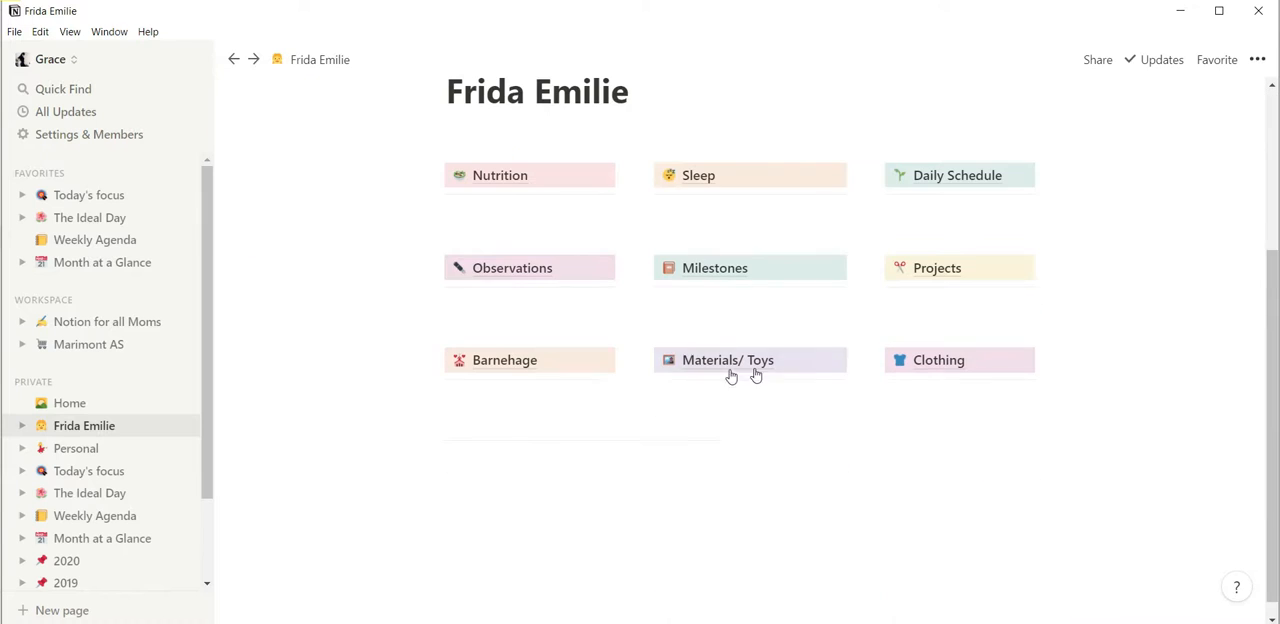
click(922, 276)
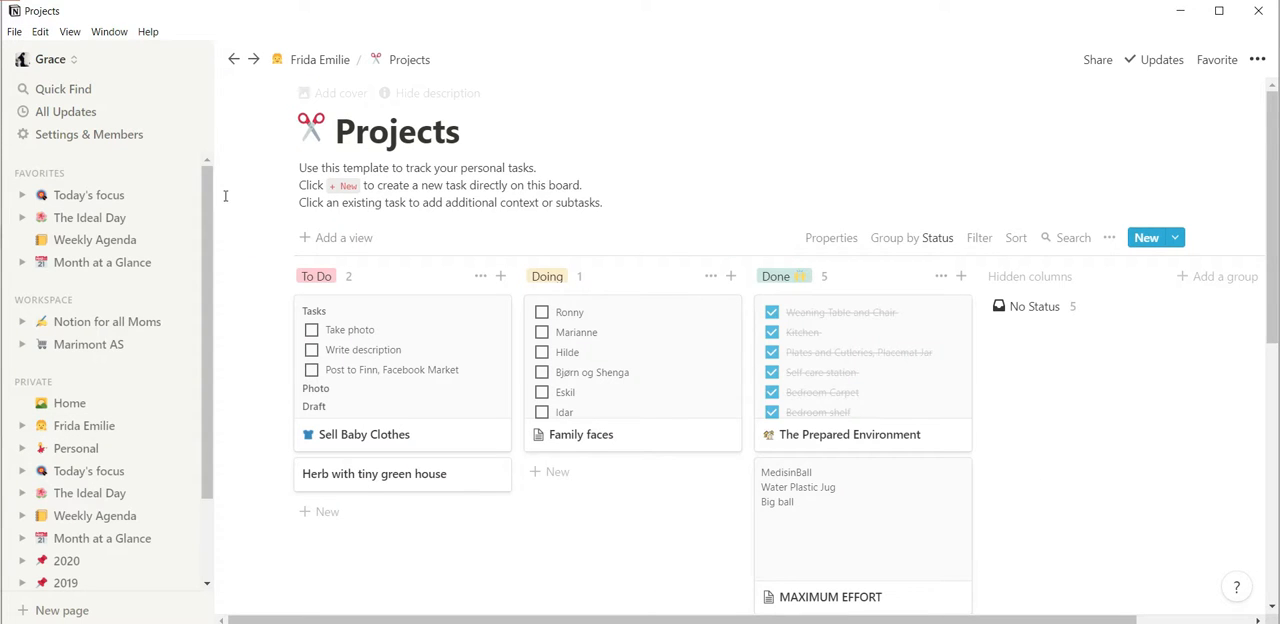
scroll(397, 257, down, 1)
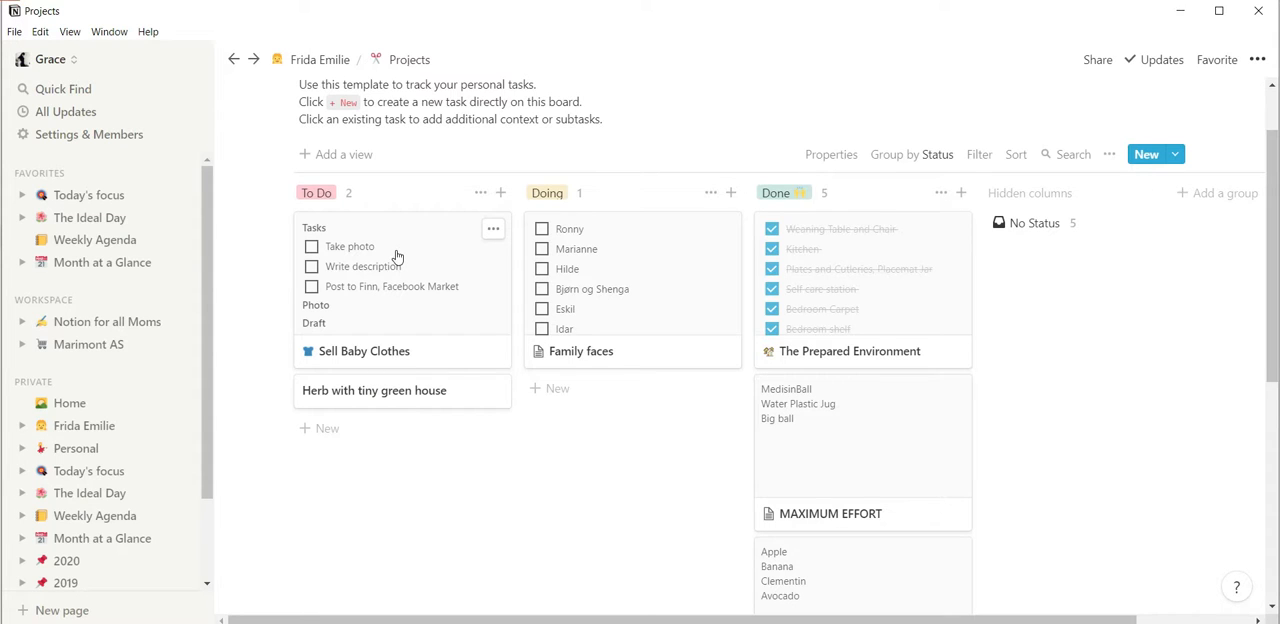
scroll(396, 252, up, 2)
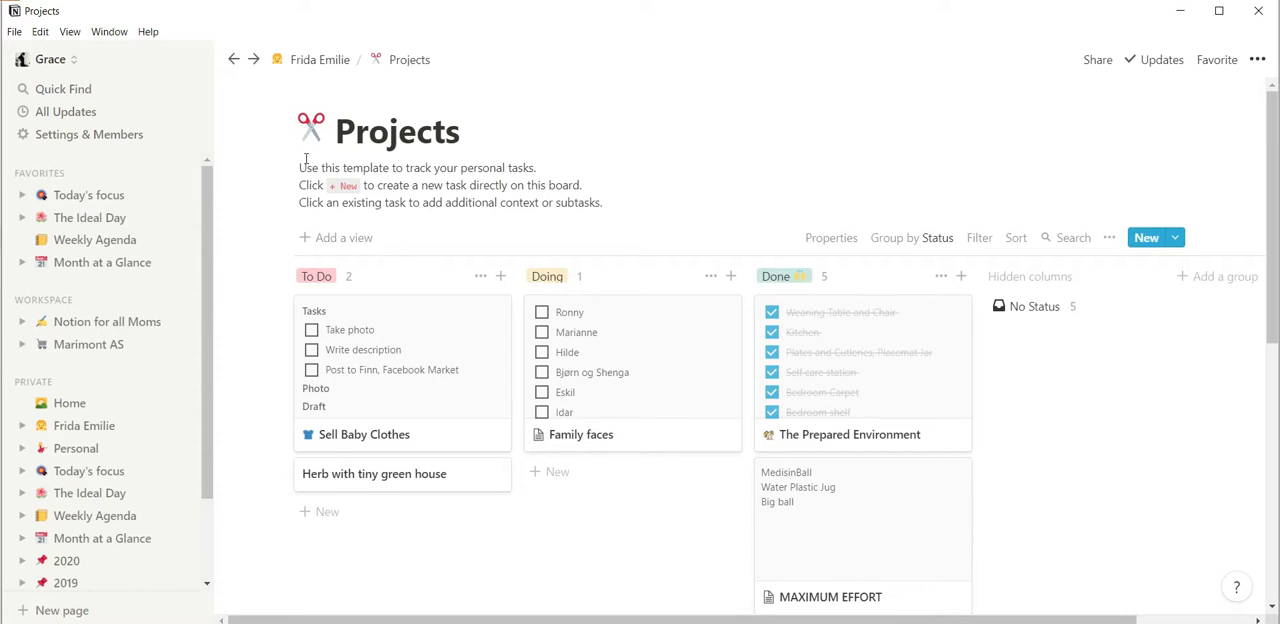
click(292, 68)
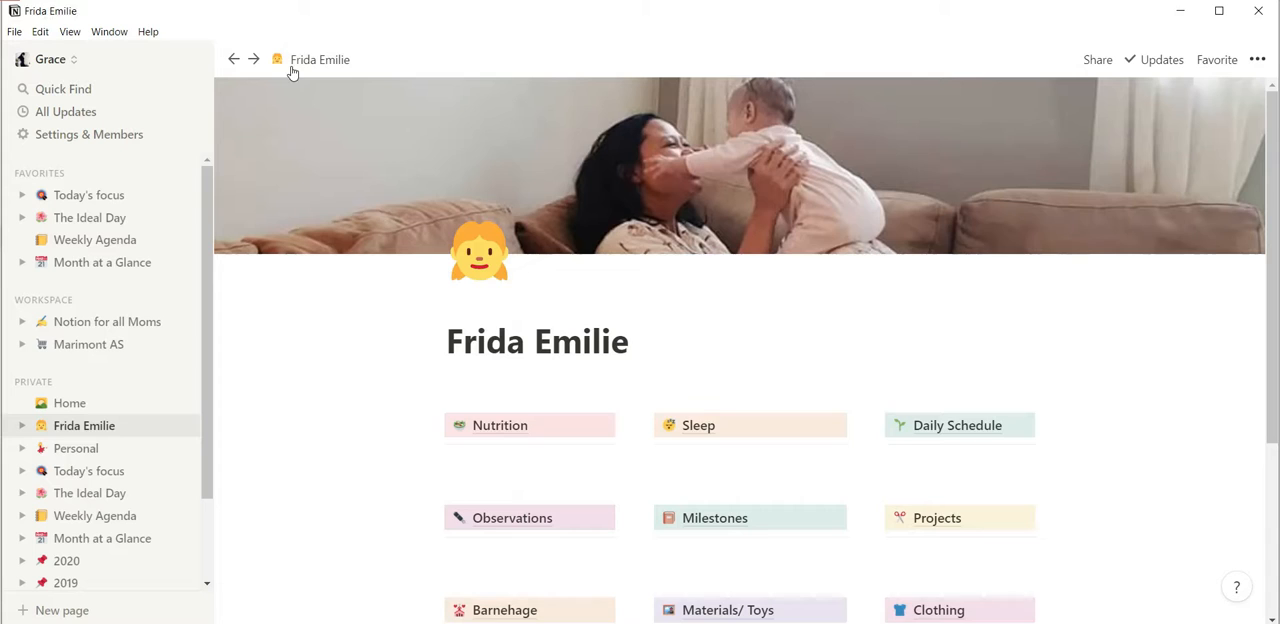
Return to the workspace being built and insert a sub-page titled "Projects" below Milestones on the child's page.
scroll(363, 397, down, 3)
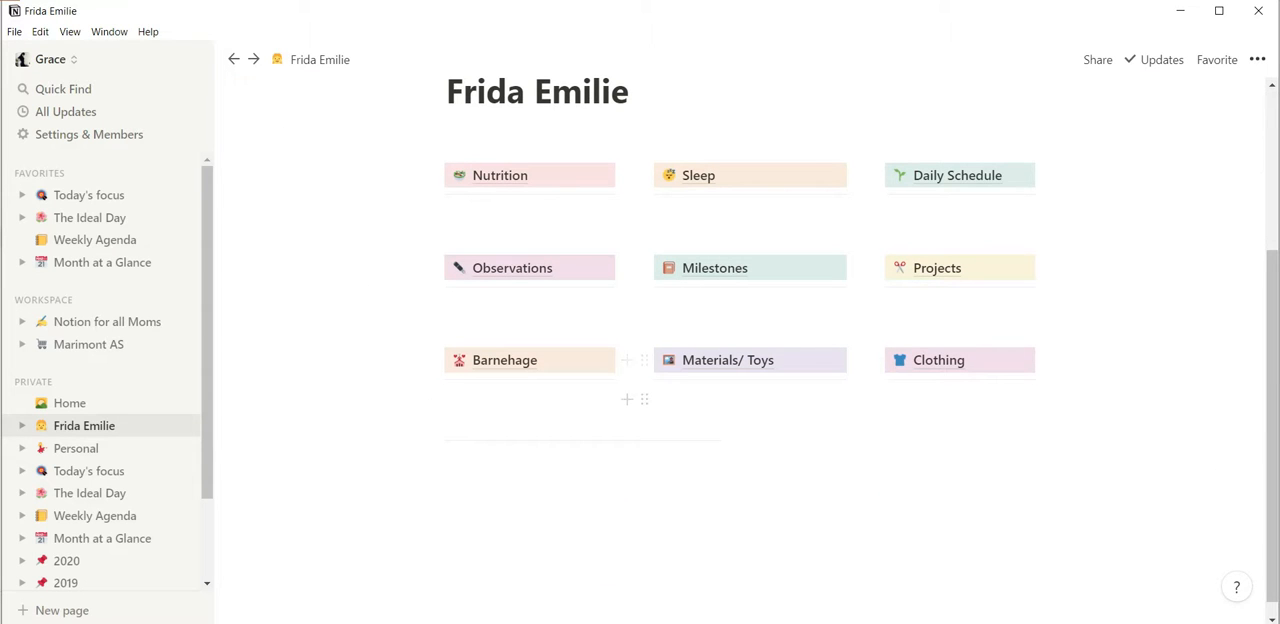
click(628, 565)
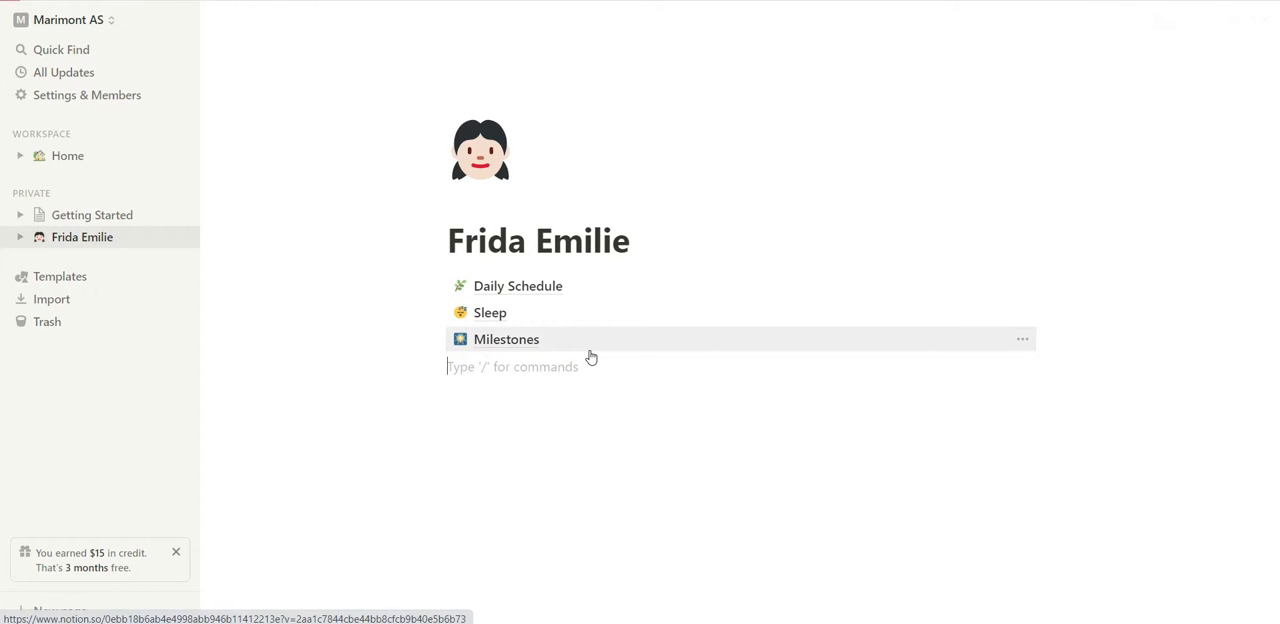
text(/Projects)
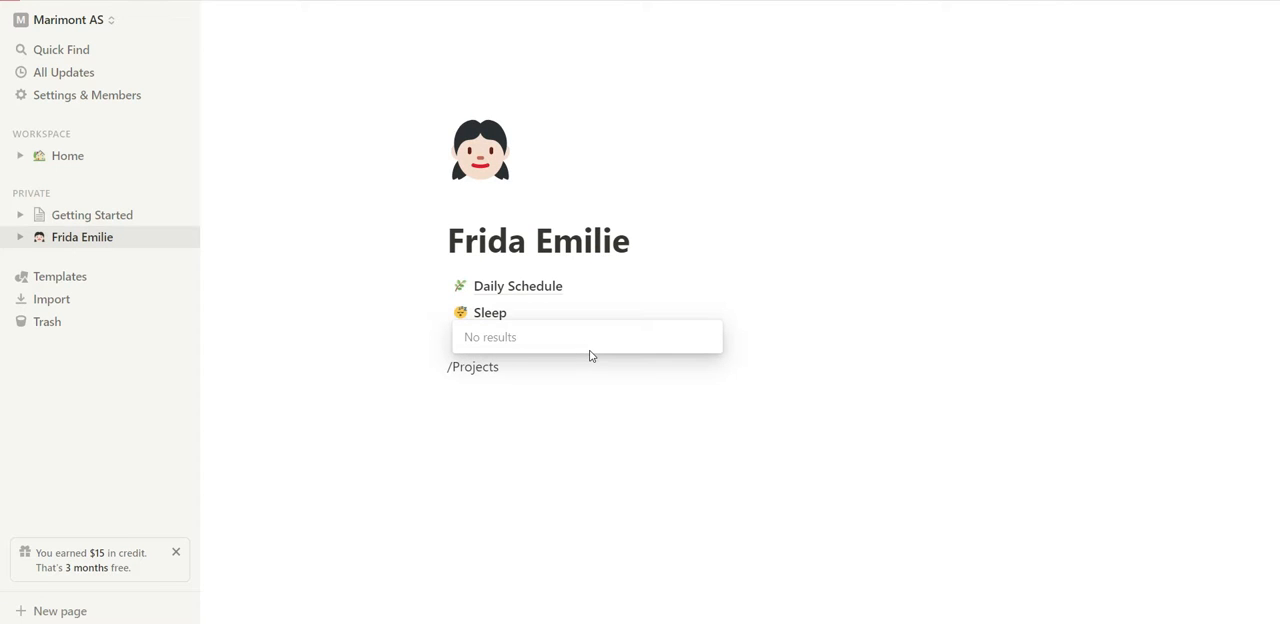
double_click(496, 372)
text(Page)
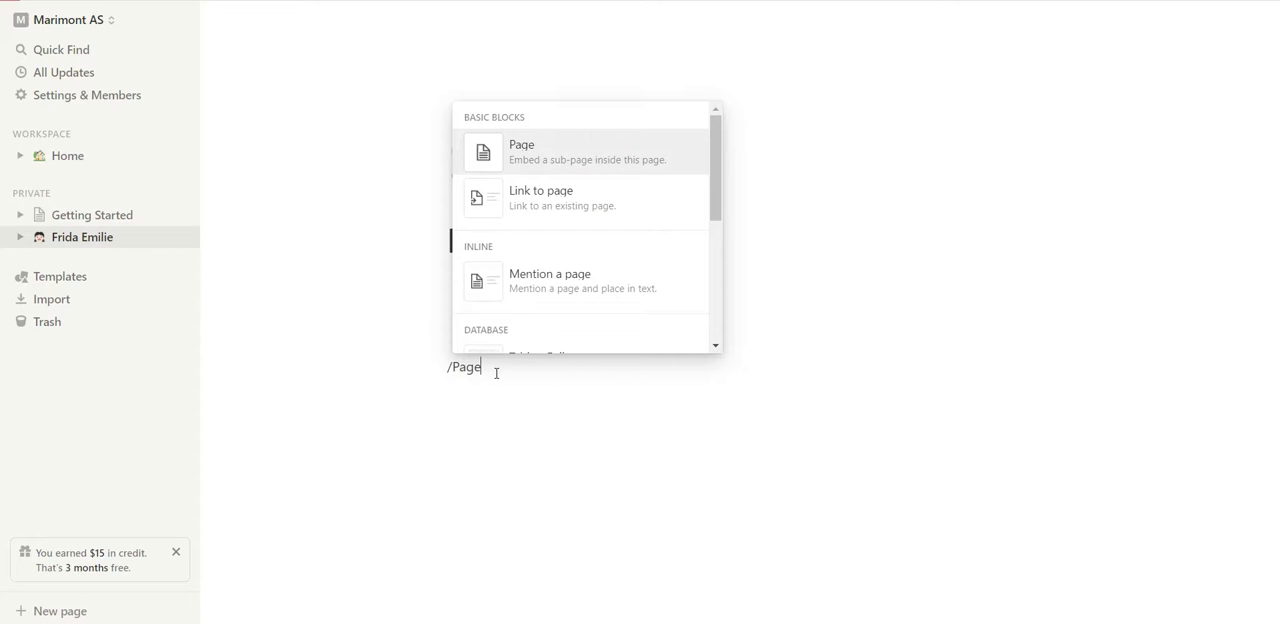
click(573, 156)
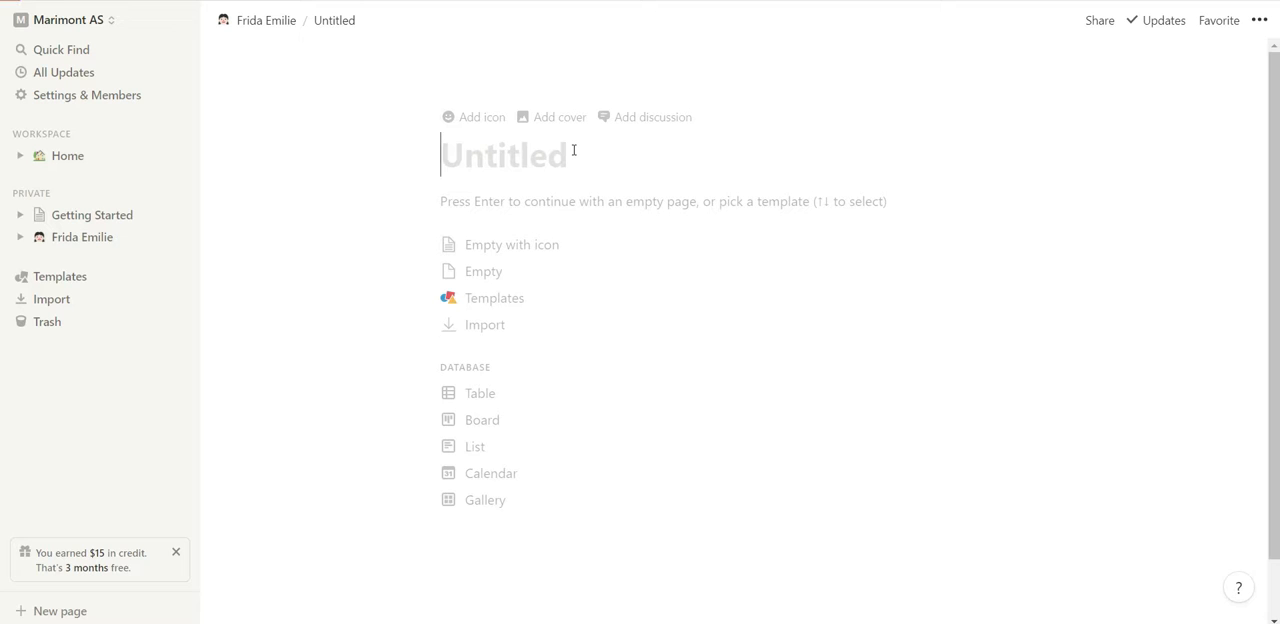
text(Pro)
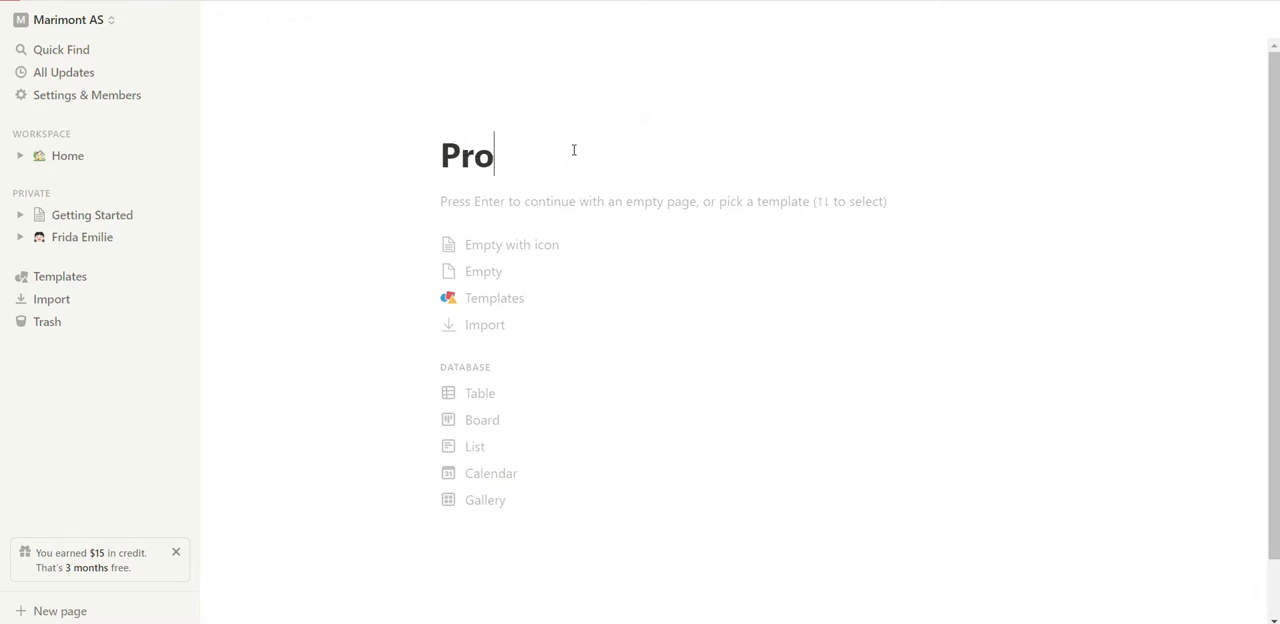
text(jects)
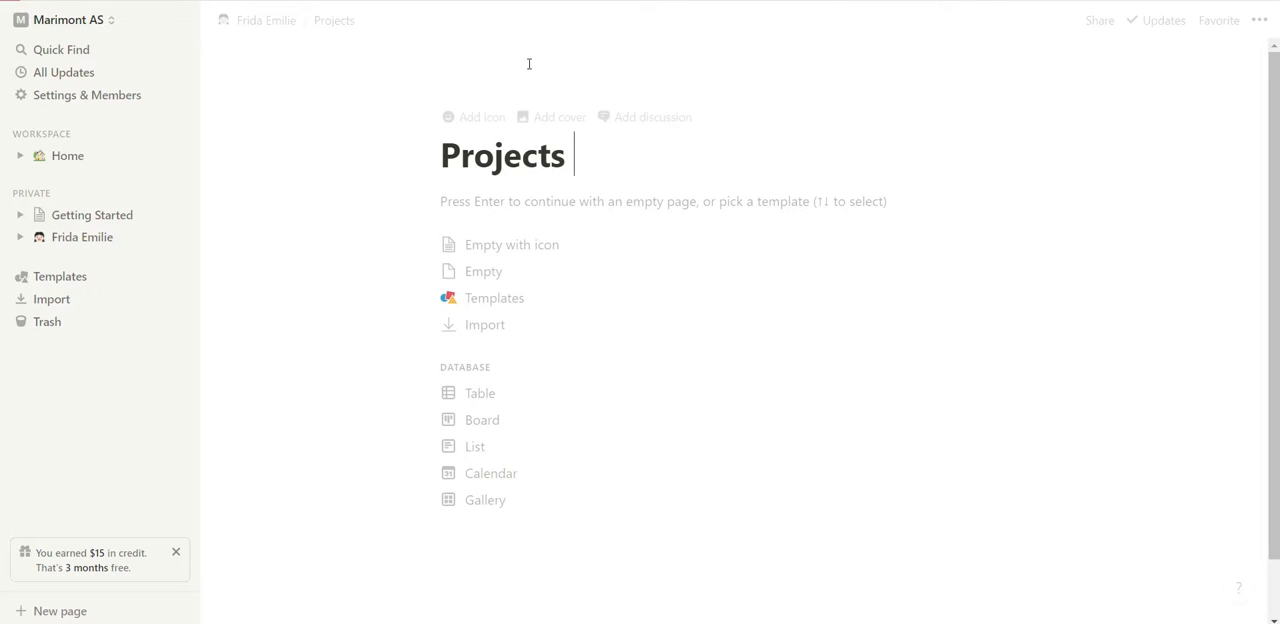
Add an icon to the Projects page and change it to the artist palette emoji.
click(490, 117)
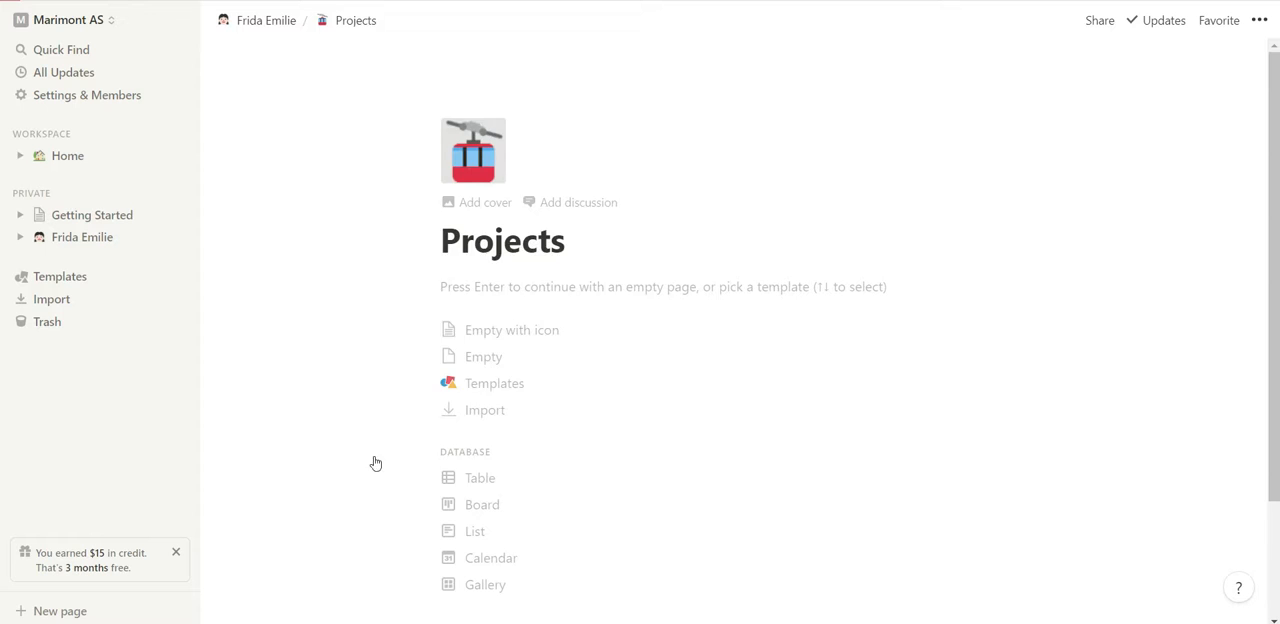
click(473, 150)
scroll(440, 380, down, 10)
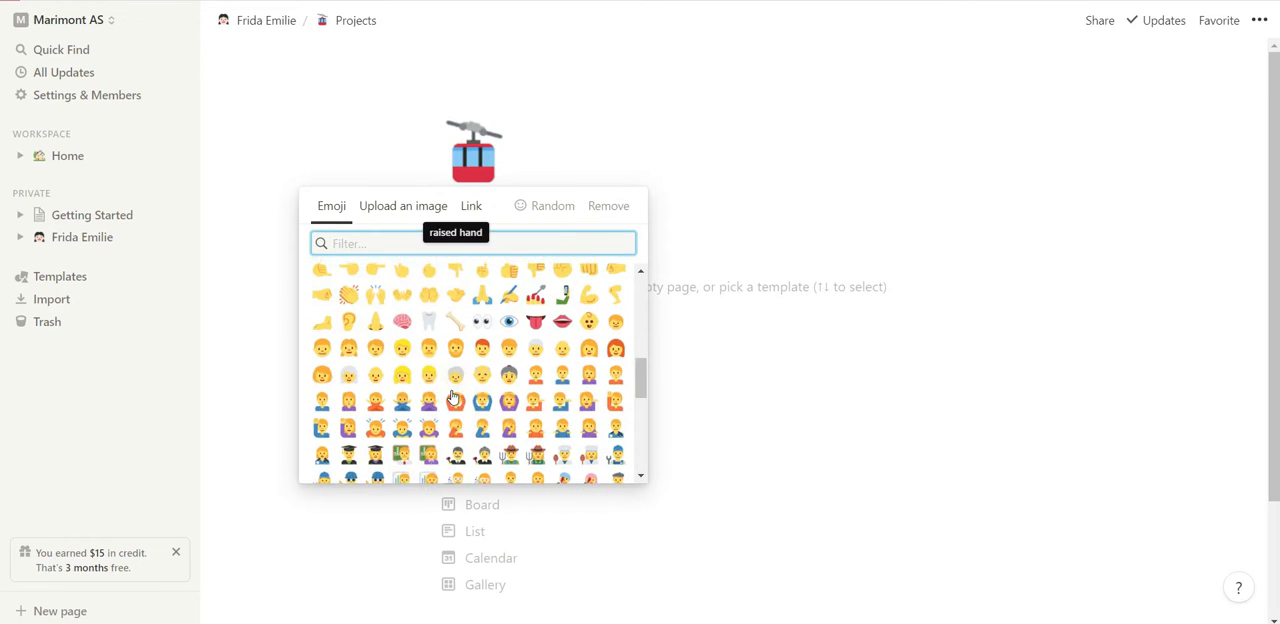
scroll(453, 398, down, 10)
scroll(453, 400, down, 10)
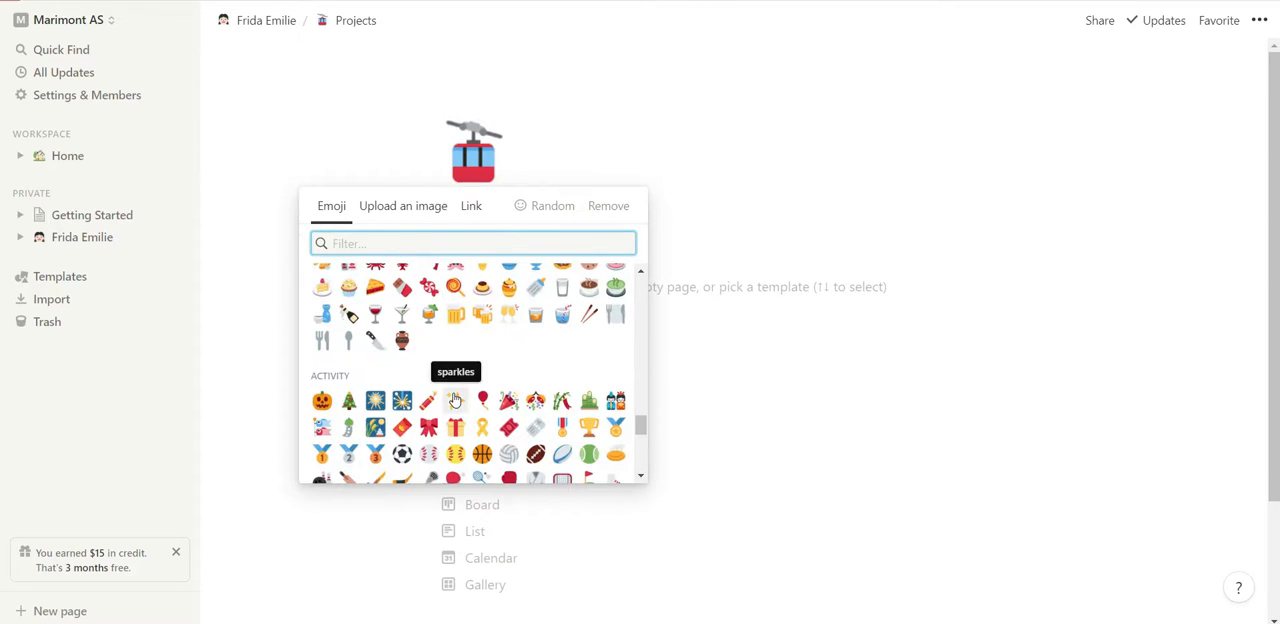
scroll(453, 400, down, 2)
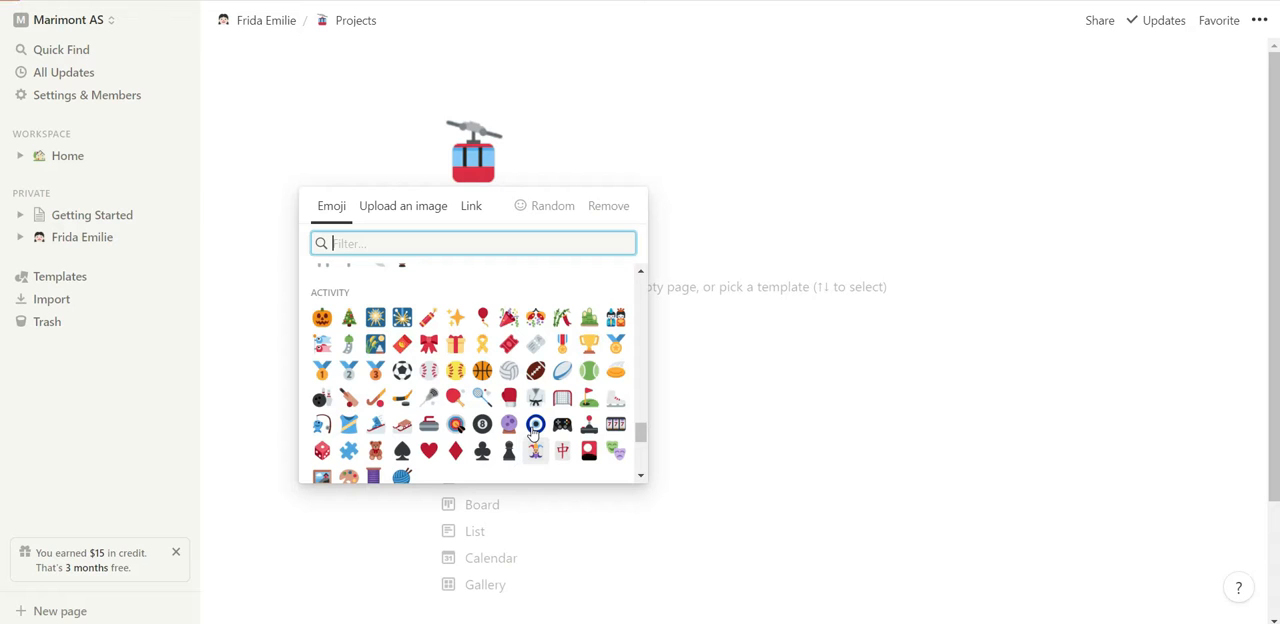
scroll(534, 431, down, 2)
scroll(532, 431, down, 4)
scroll(363, 335, up, 4)
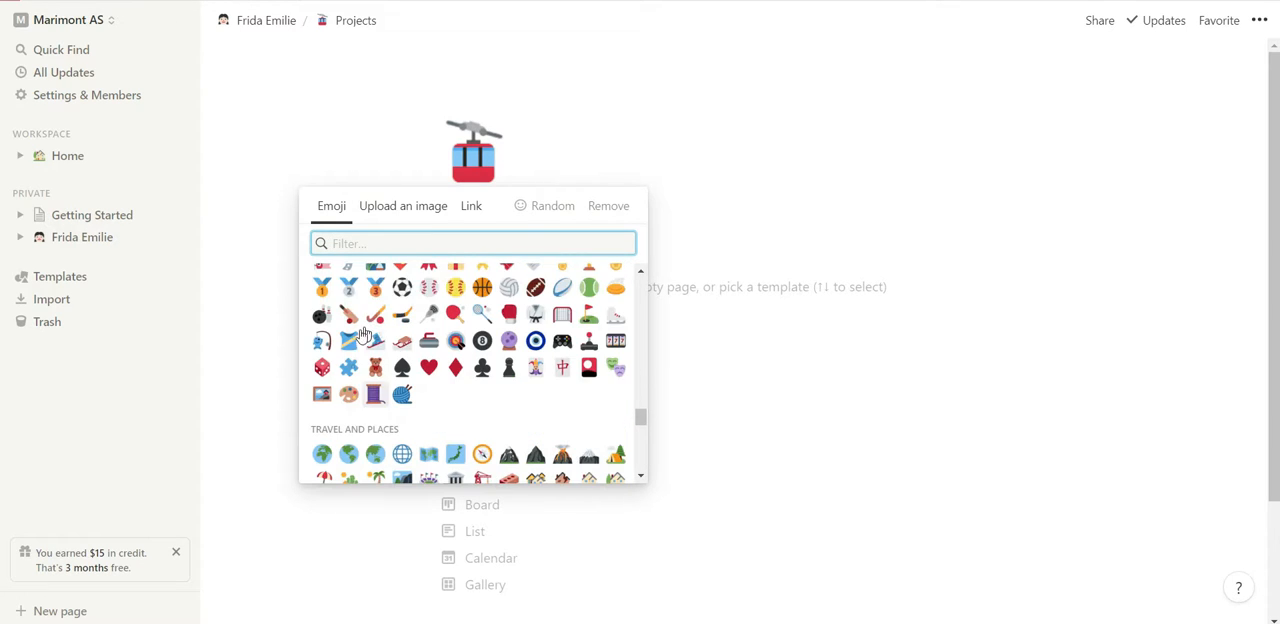
click(348, 394)
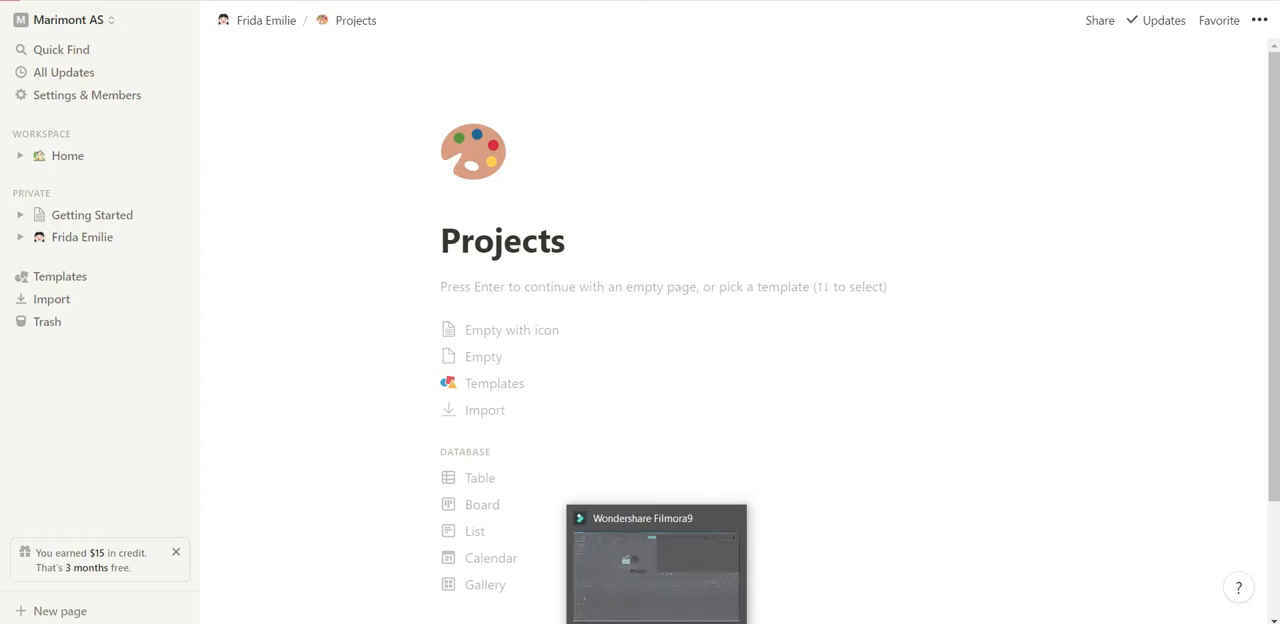
In the finished example workspace, open the Projects page to examine its board layout, and return to the new Projects page.
click(636, 622)
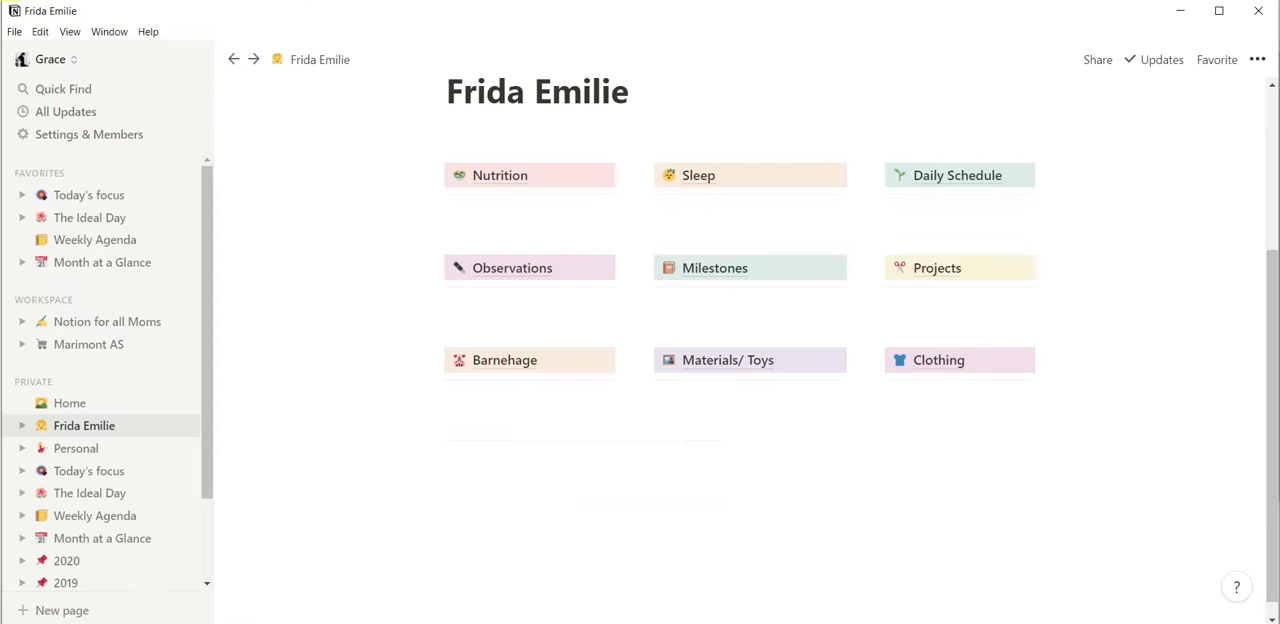
click(968, 273)
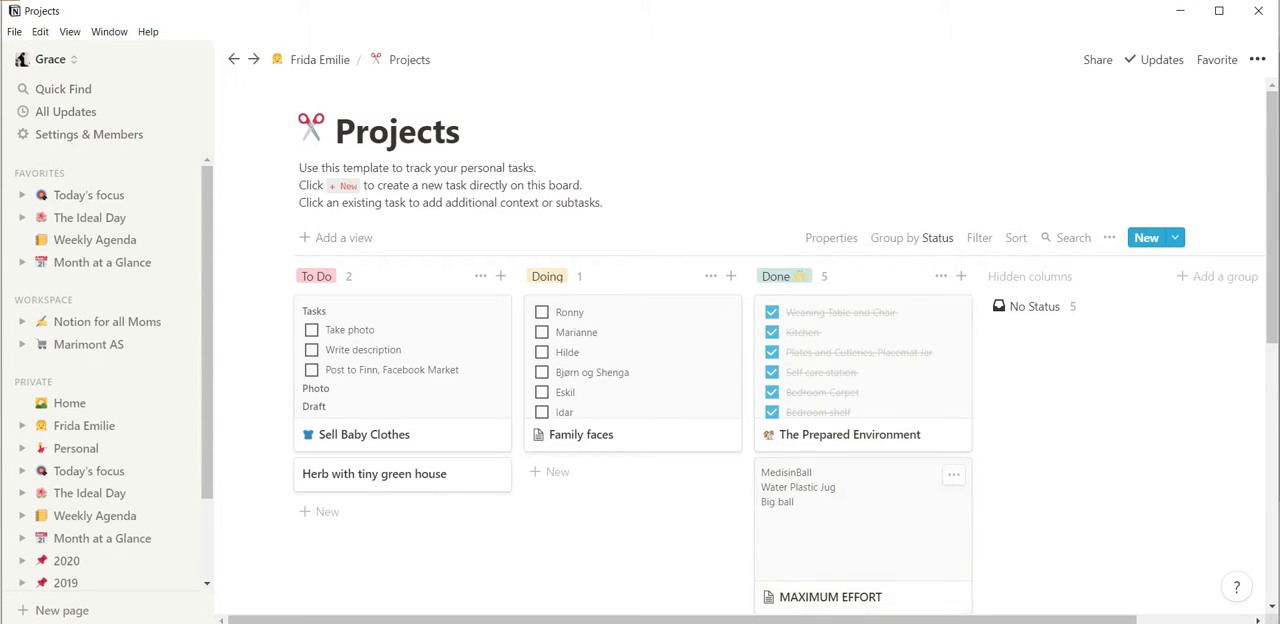
click(638, 621)
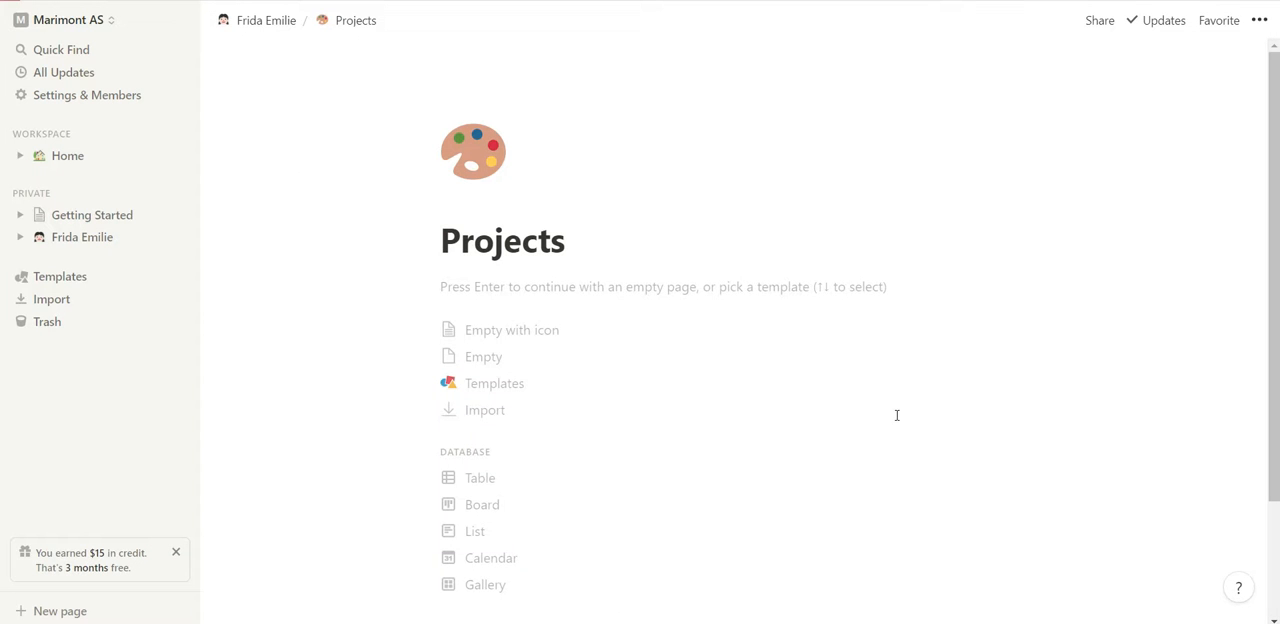
Apply the Task List template from the Personal category to the empty Projects page.
click(1260, 21)
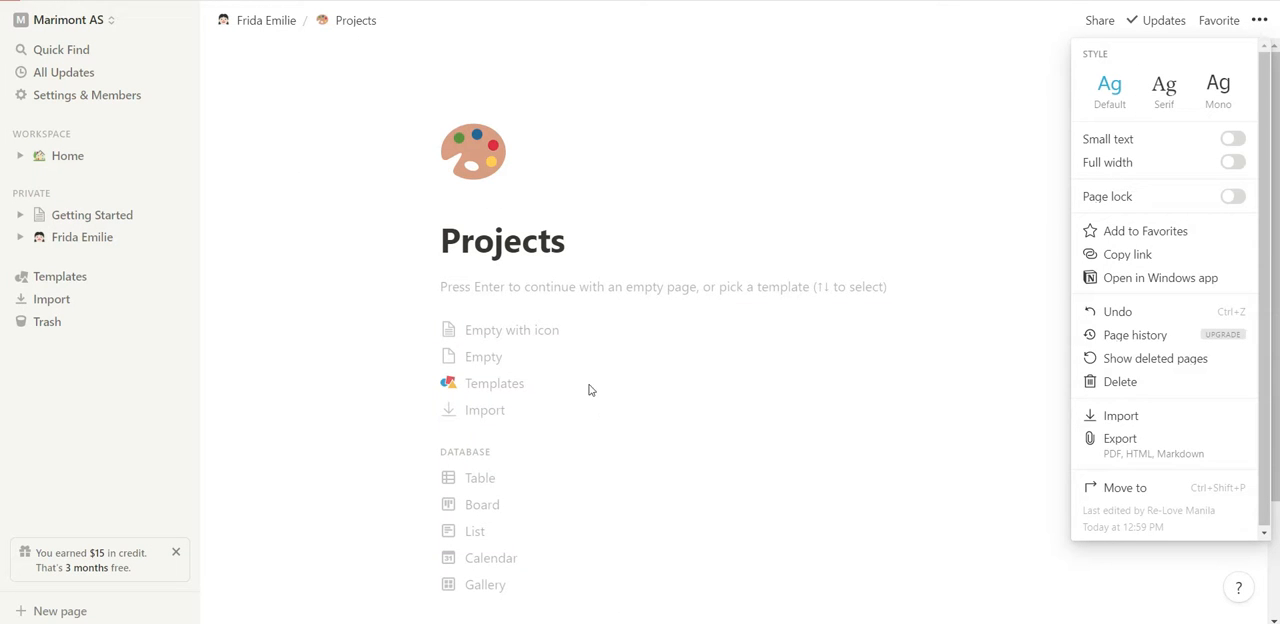
click(513, 385)
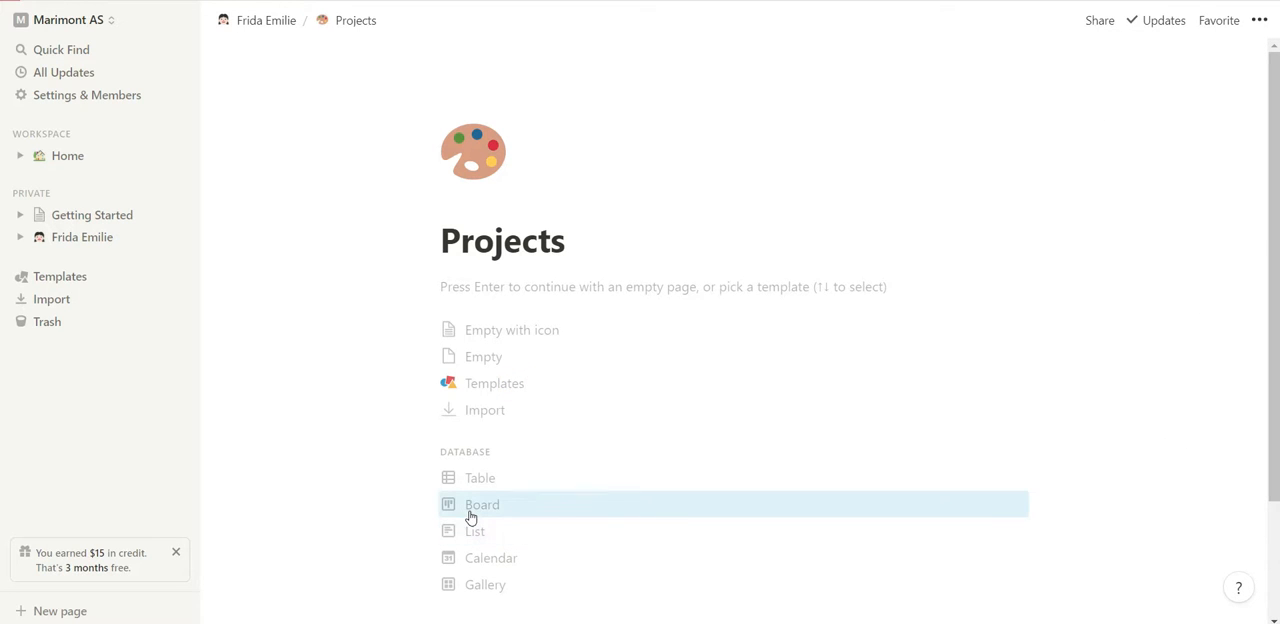
click(501, 385)
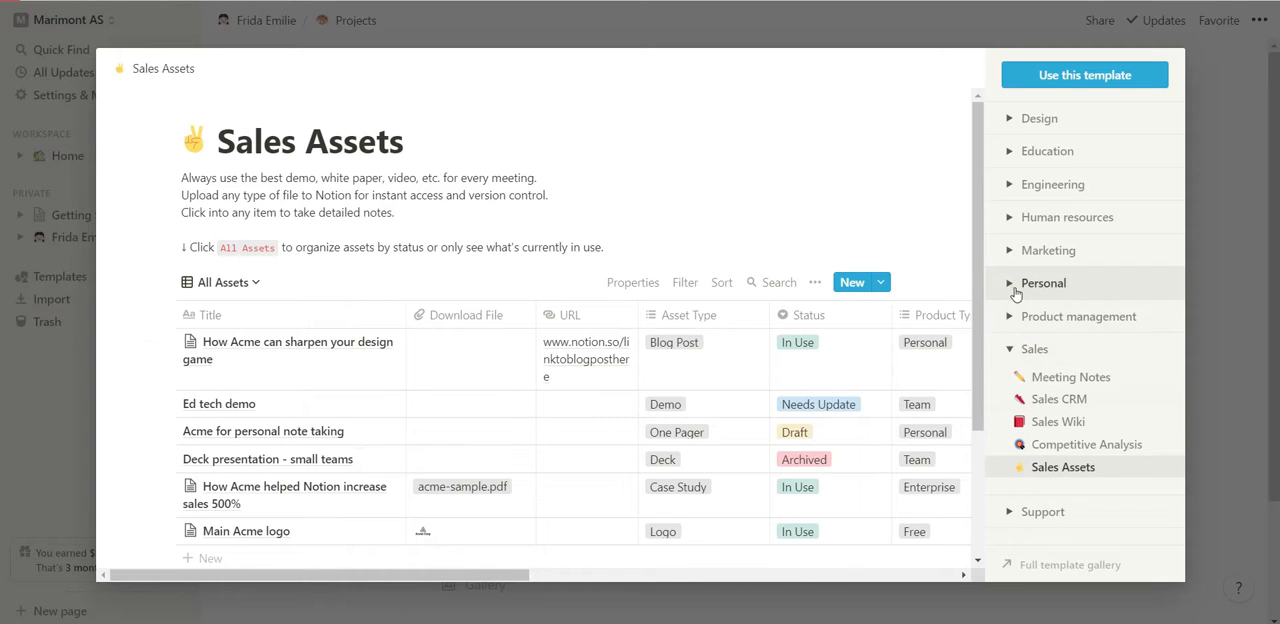
click(1015, 290)
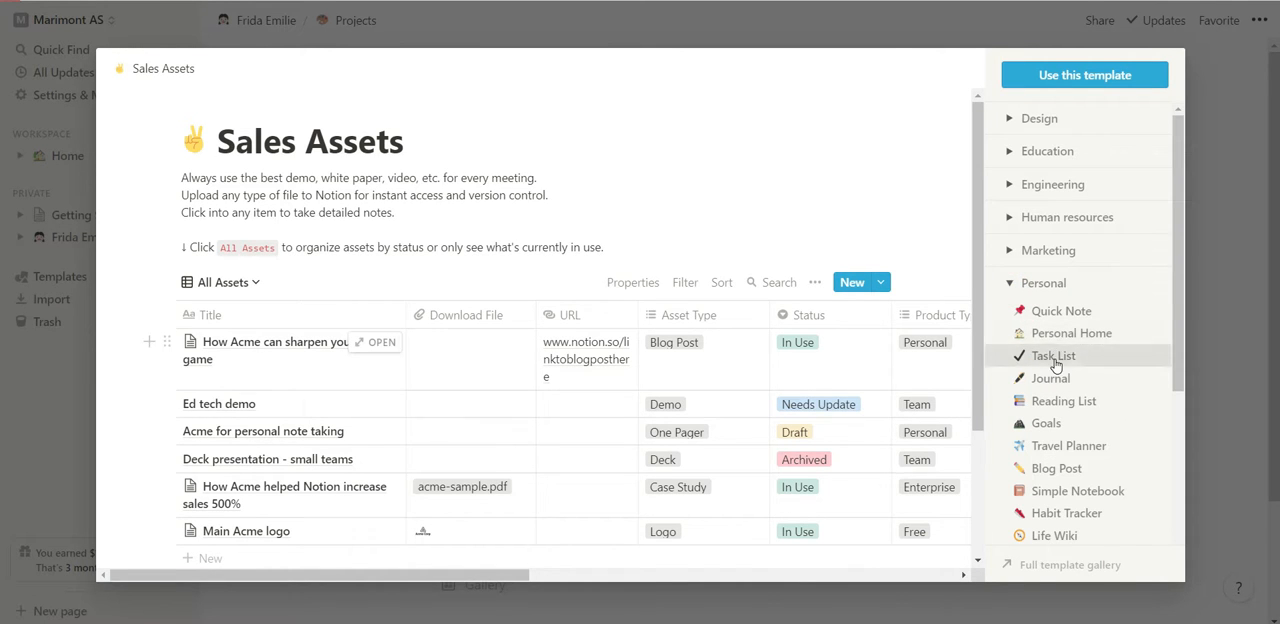
click(1055, 364)
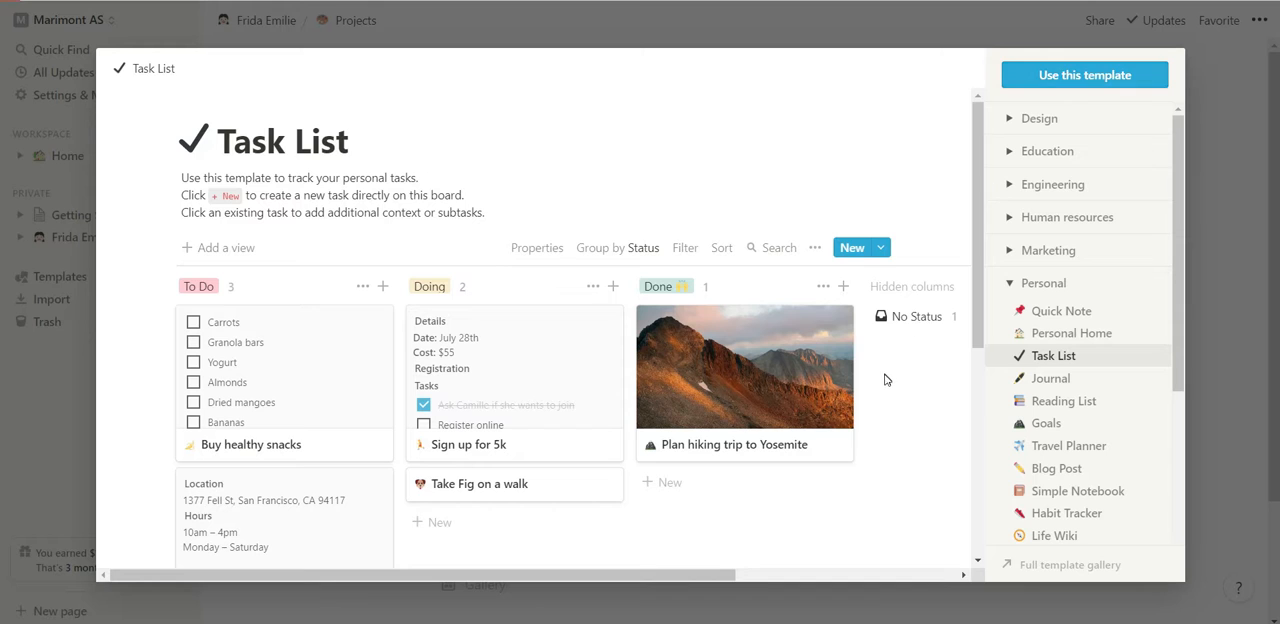
click(1108, 79)
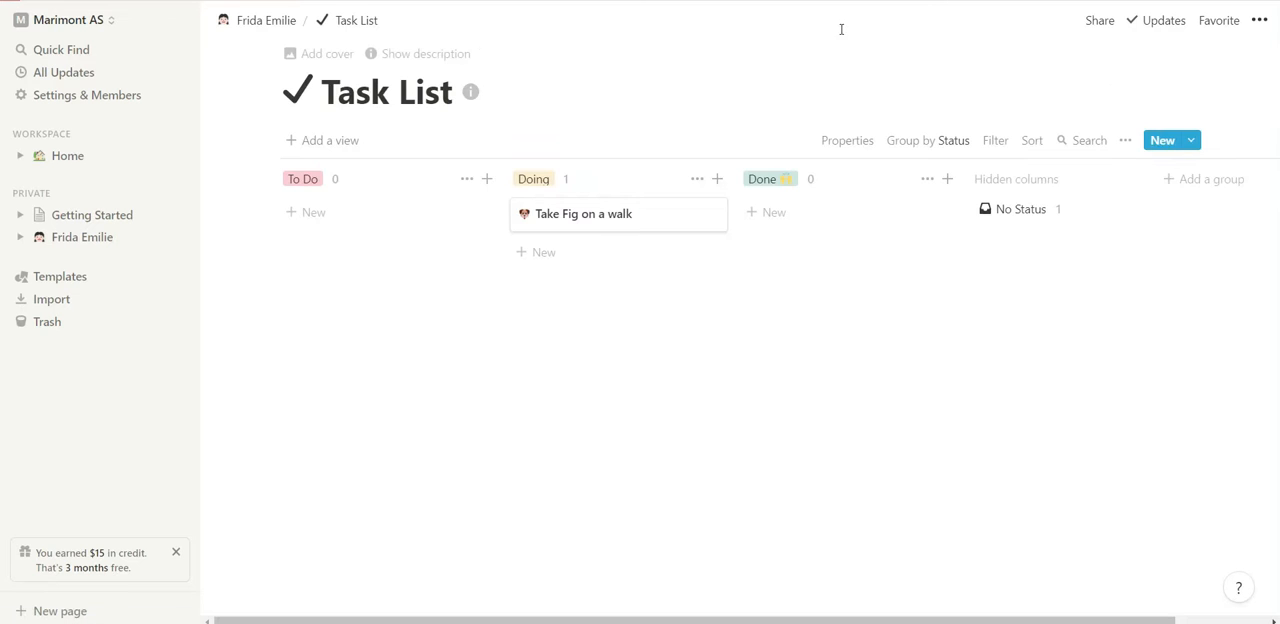
Rename the Task List board to "Project" and set its icon to the artist palette emoji.
click(445, 94)
key(BackSpace)
key(BackSpace)
key(BackSpace)
key(BackSpace)
key(BackSpace)
key(BackSpace)
key(BackSpace)
key(BackSpace)
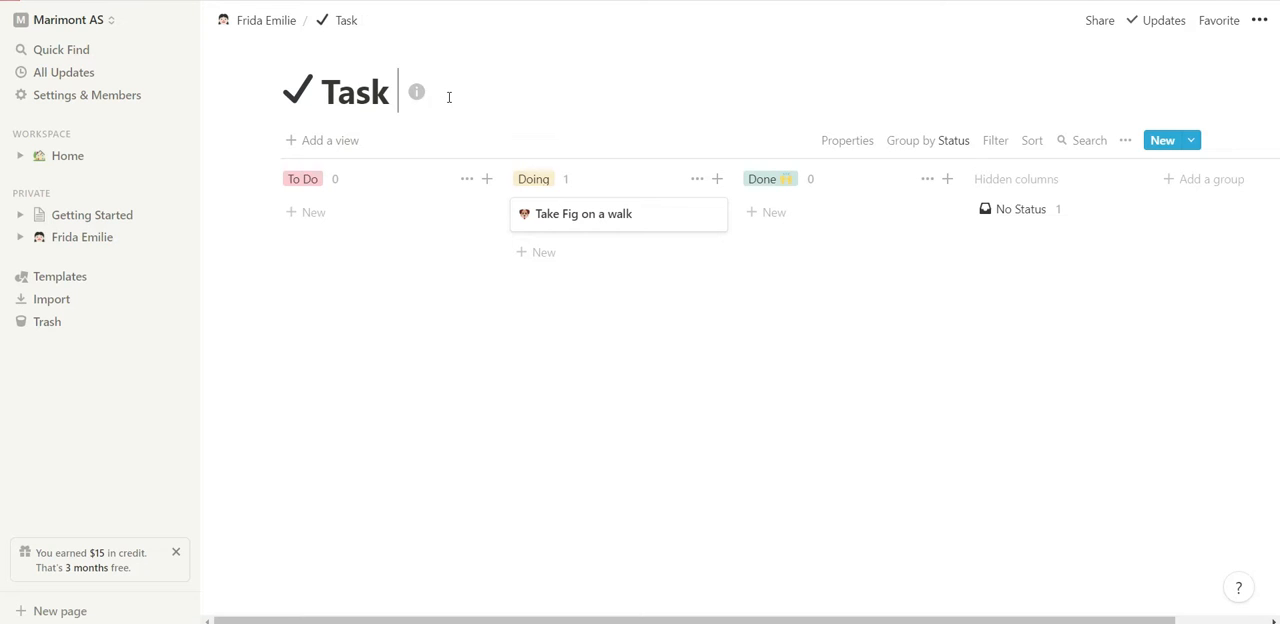
key(BackSpace)
text(Project)
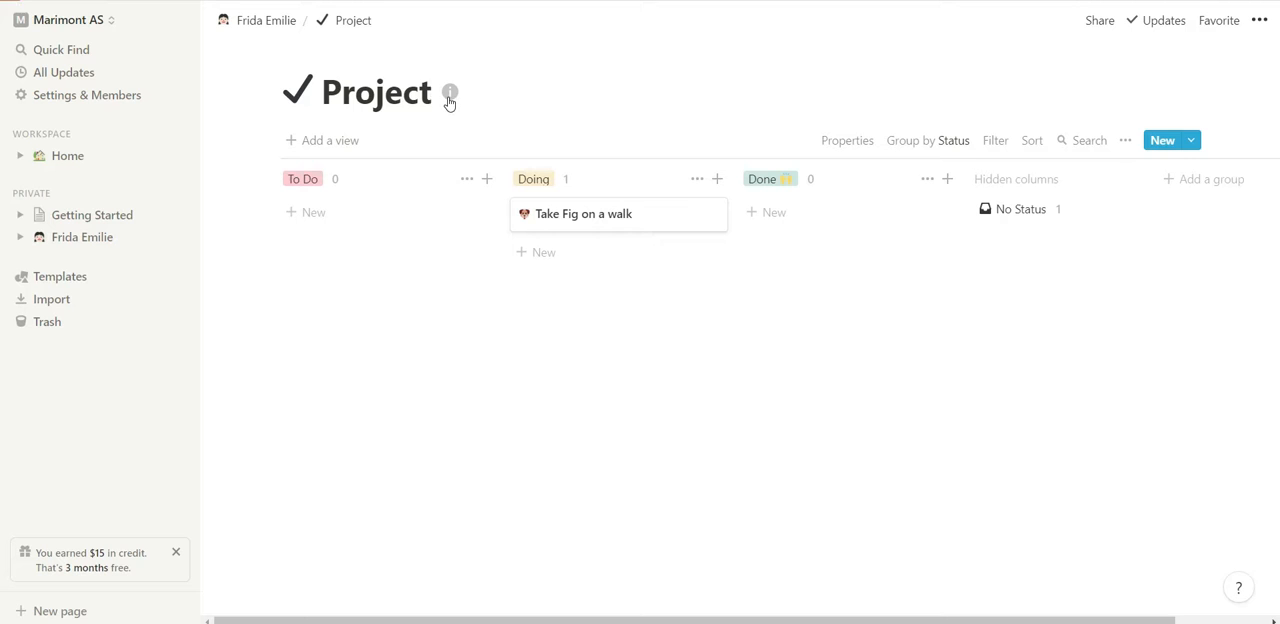
click(298, 91)
click(146, 223)
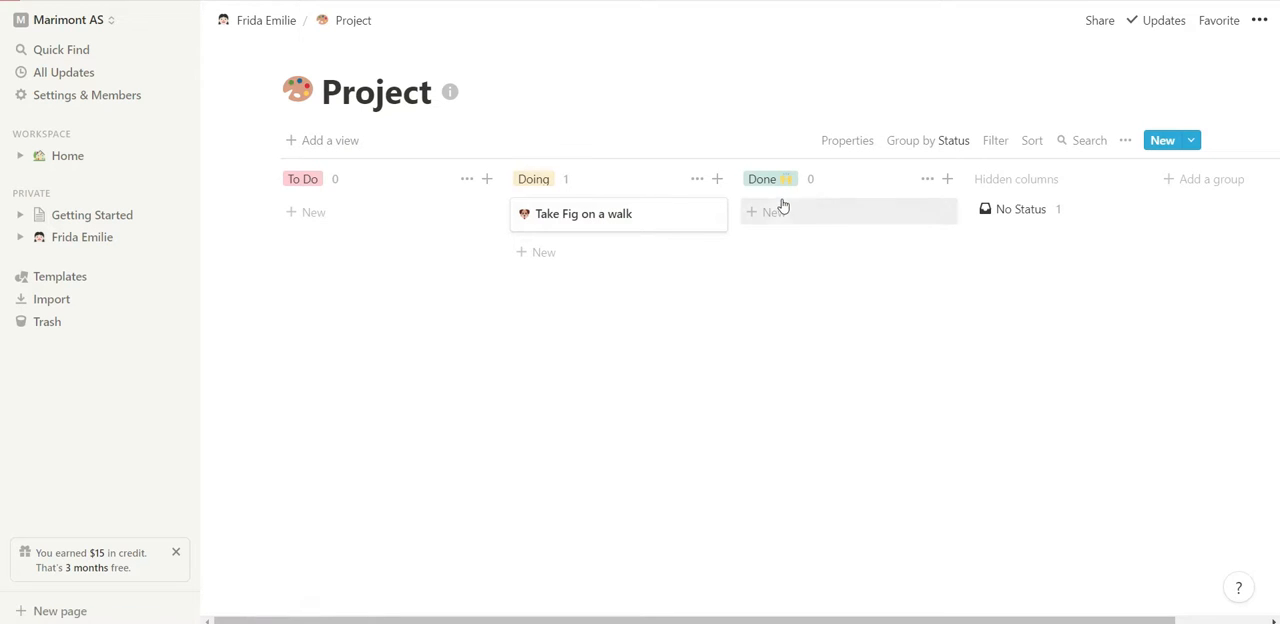
Open the "Take Fig on a walk" card, and in the example workspace open "The Prepared Environment" card to examine its checklist.
click(640, 231)
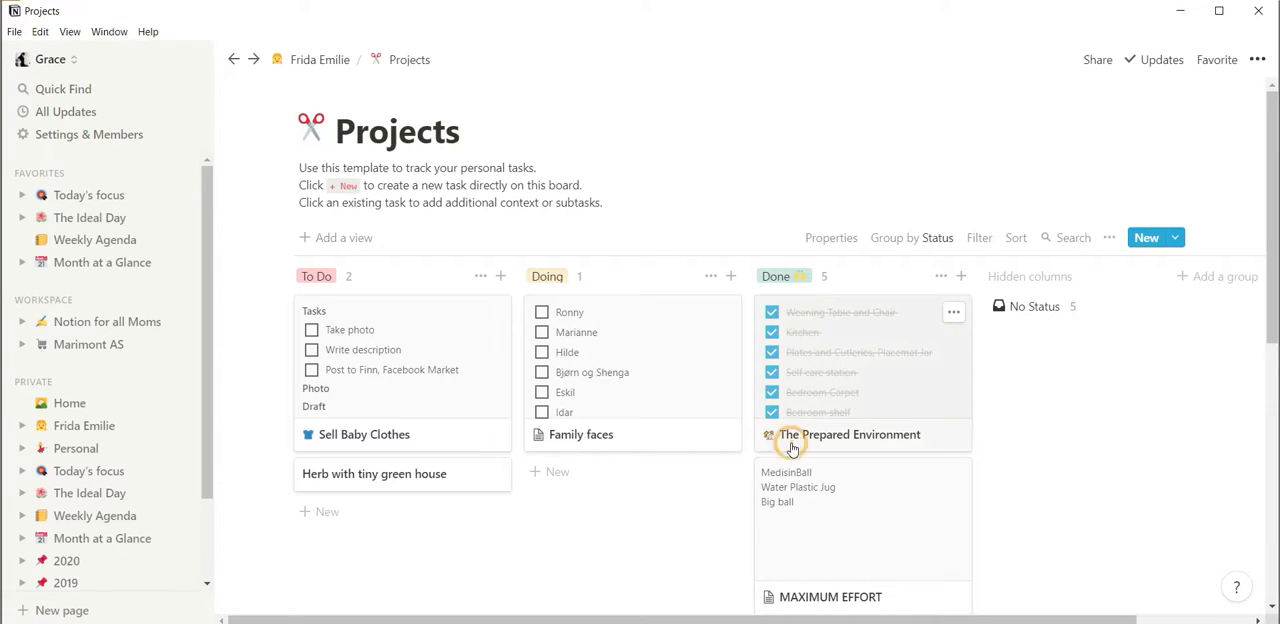
click(791, 446)
scroll(795, 428, down, 1)
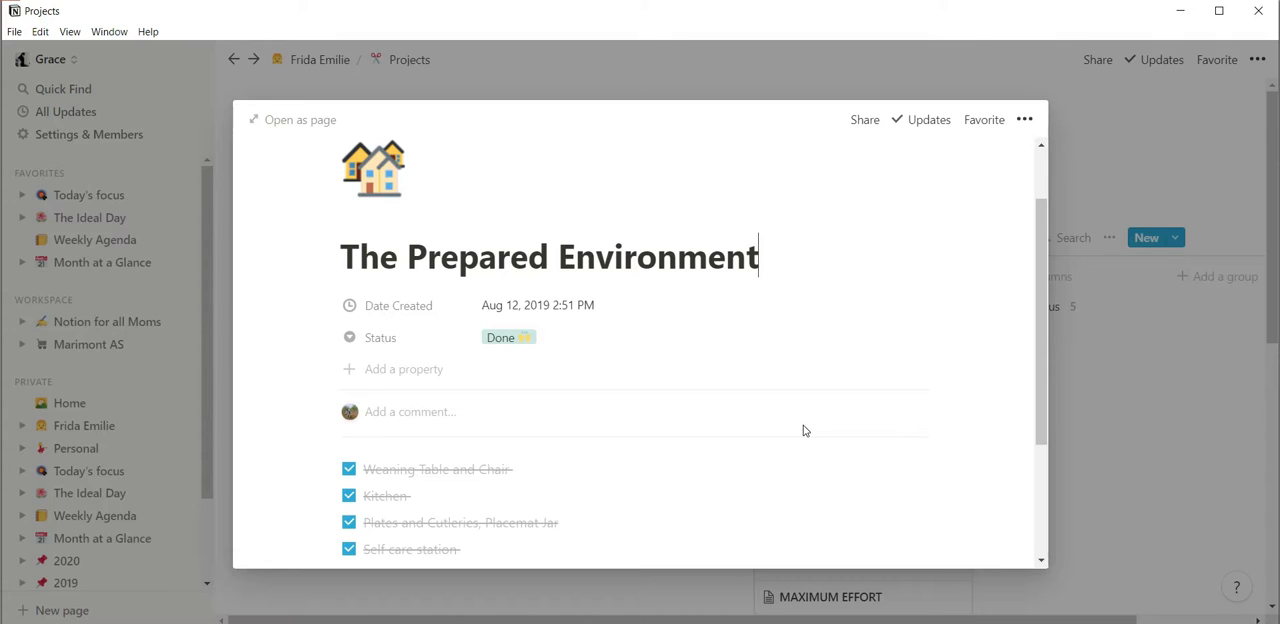
scroll(803, 428, down, 2)
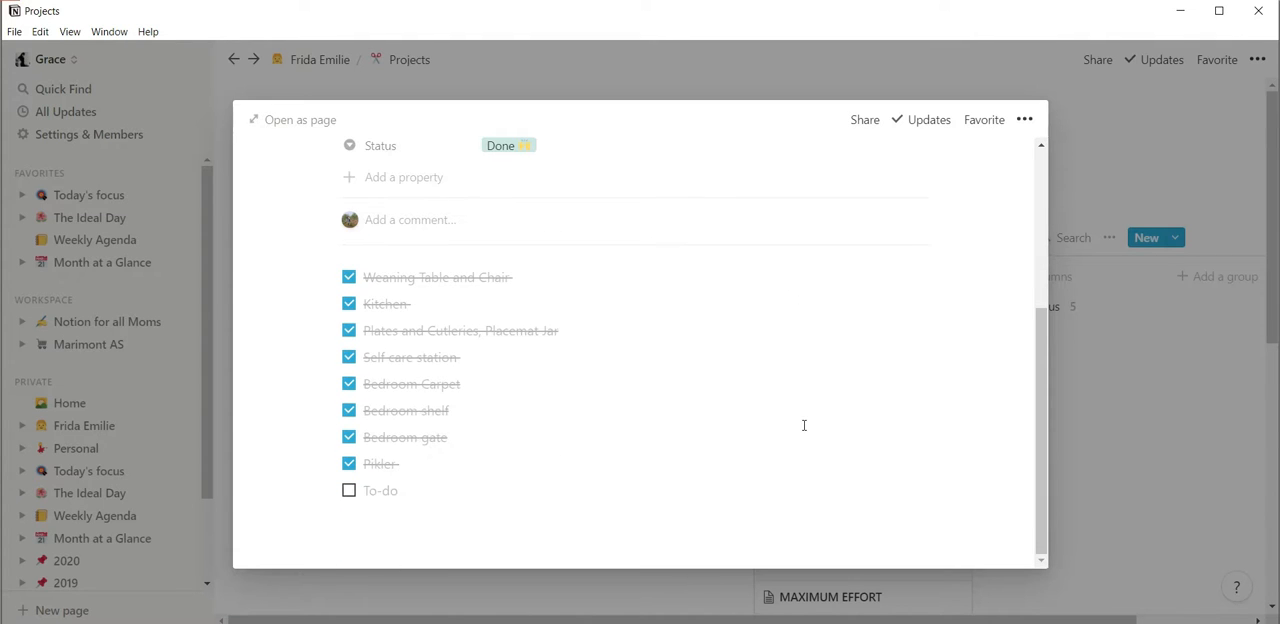
Uncheck the eight completed items in "The Prepared Environment" checklist, from Weaning Table and Chair to Pikler.
click(349, 277)
click(349, 304)
click(349, 330)
click(349, 357)
click(349, 384)
click(349, 410)
click(349, 437)
click(349, 463)
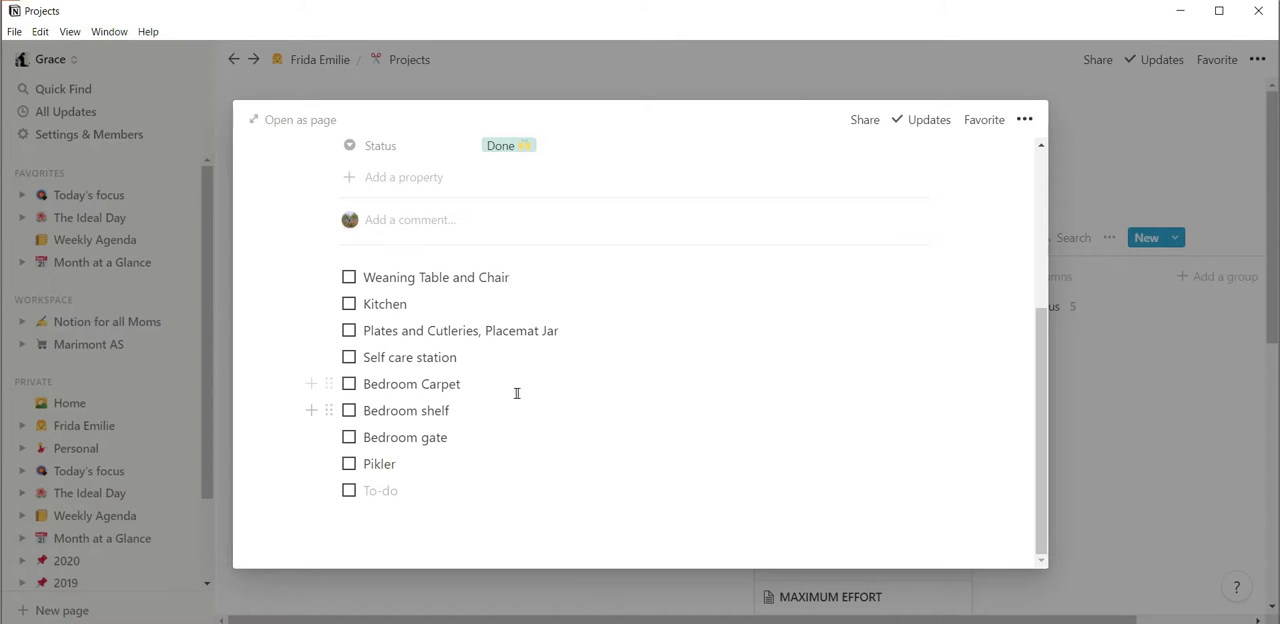
Check off the eight items from Weaning Table and Chair to Pikler again in "The Prepared Environment" checklist.
click(348, 277)
click(348, 303)
click(348, 330)
click(348, 357)
click(349, 386)
click(349, 411)
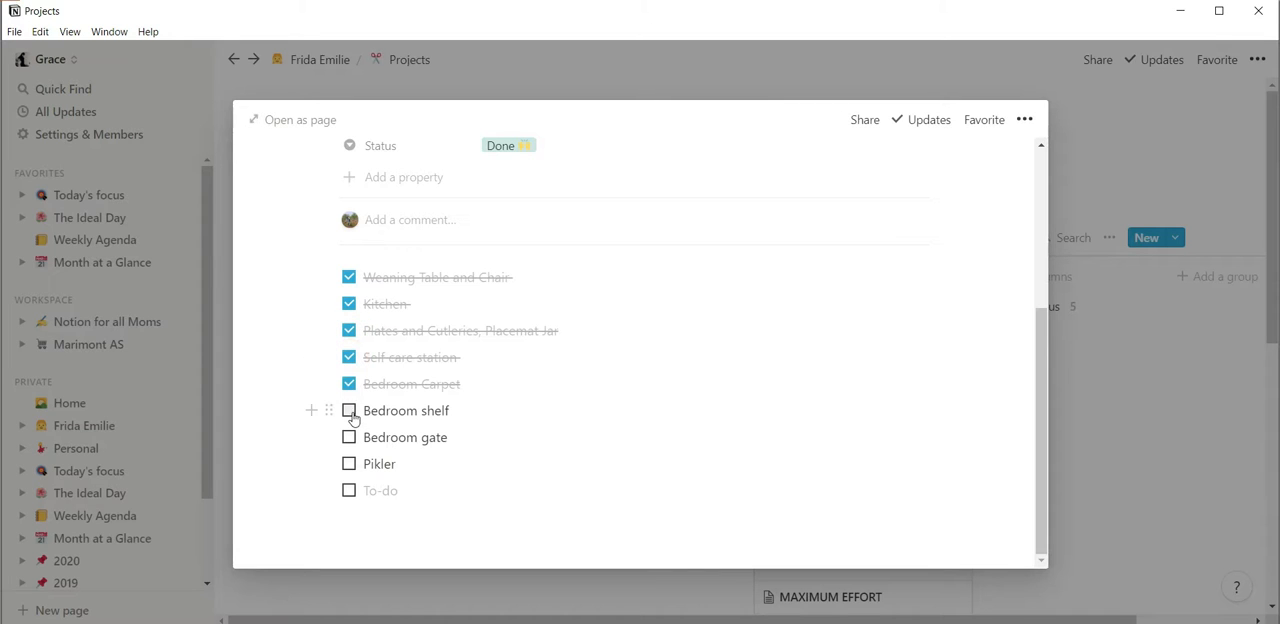
click(349, 439)
click(348, 464)
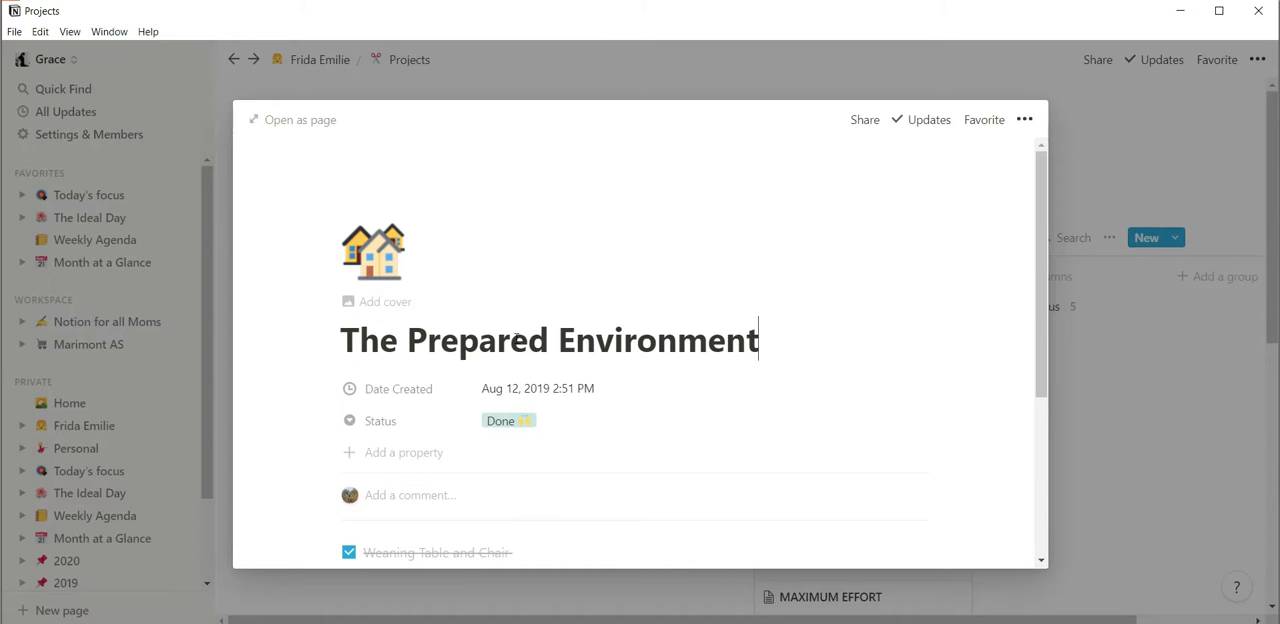
Close "The Prepared Environment" card and try moving it on the example Projects board.
click(1183, 383)
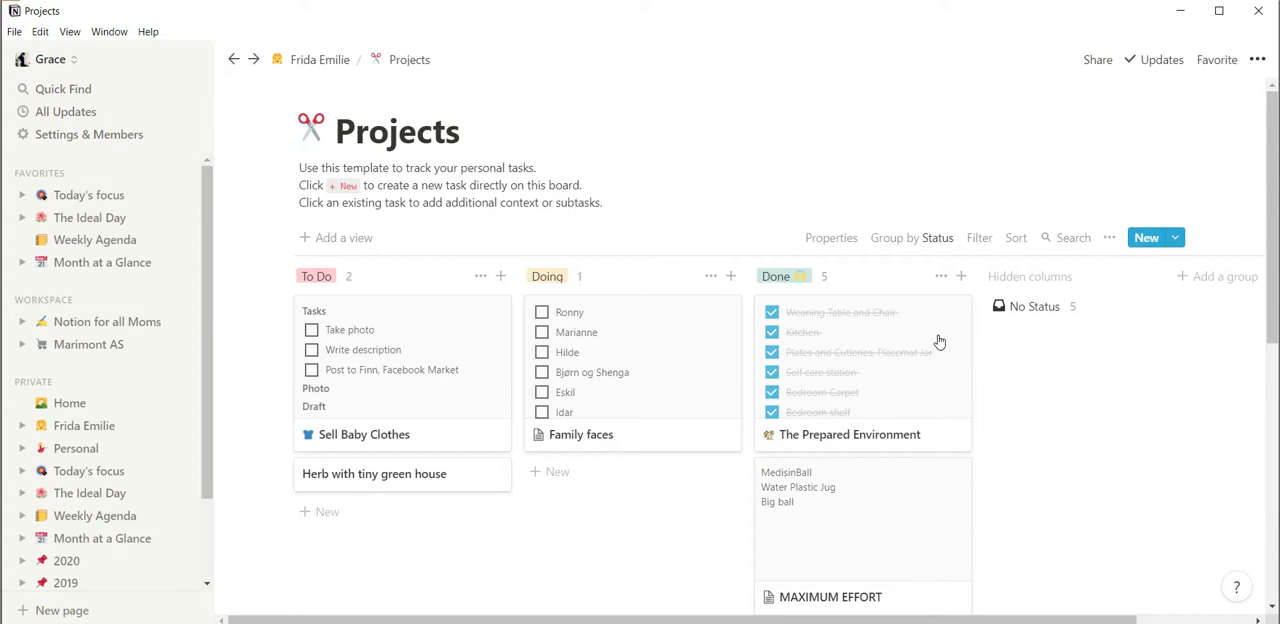
click(866, 354)
drag(866, 354, 803, 355)
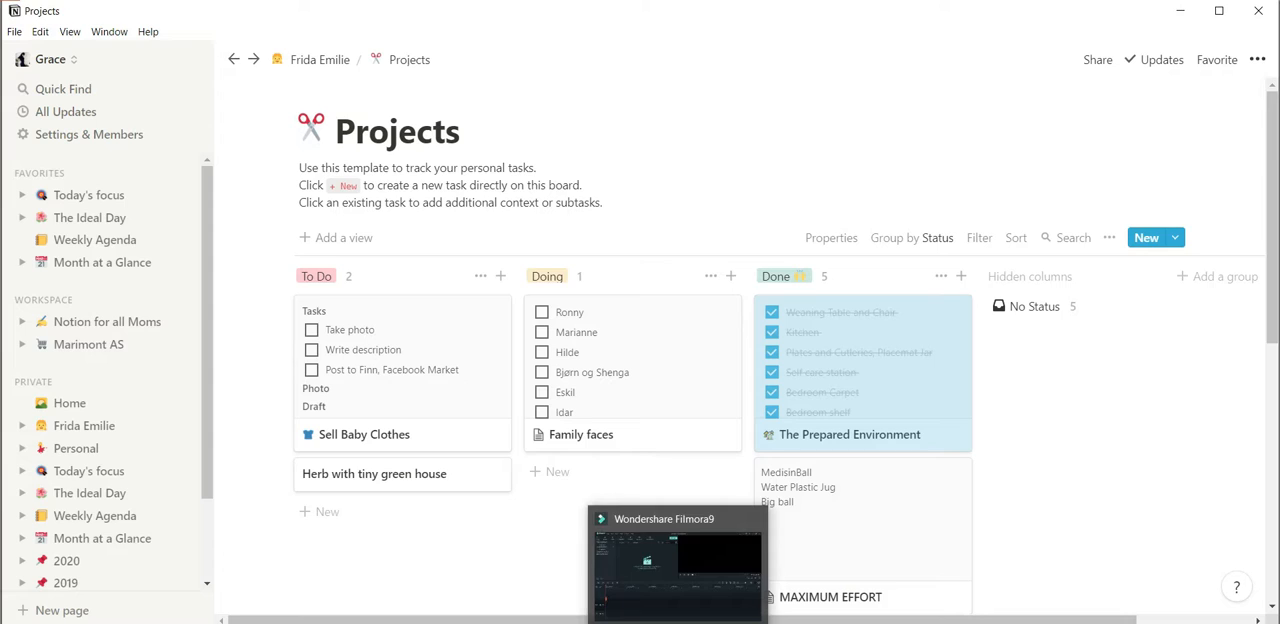
Switch to the workspace in Chrome, rename the "Take Fig on a walk" card as "DIY a toy" and close it.
click(638, 621)
drag(660, 290, 336, 297)
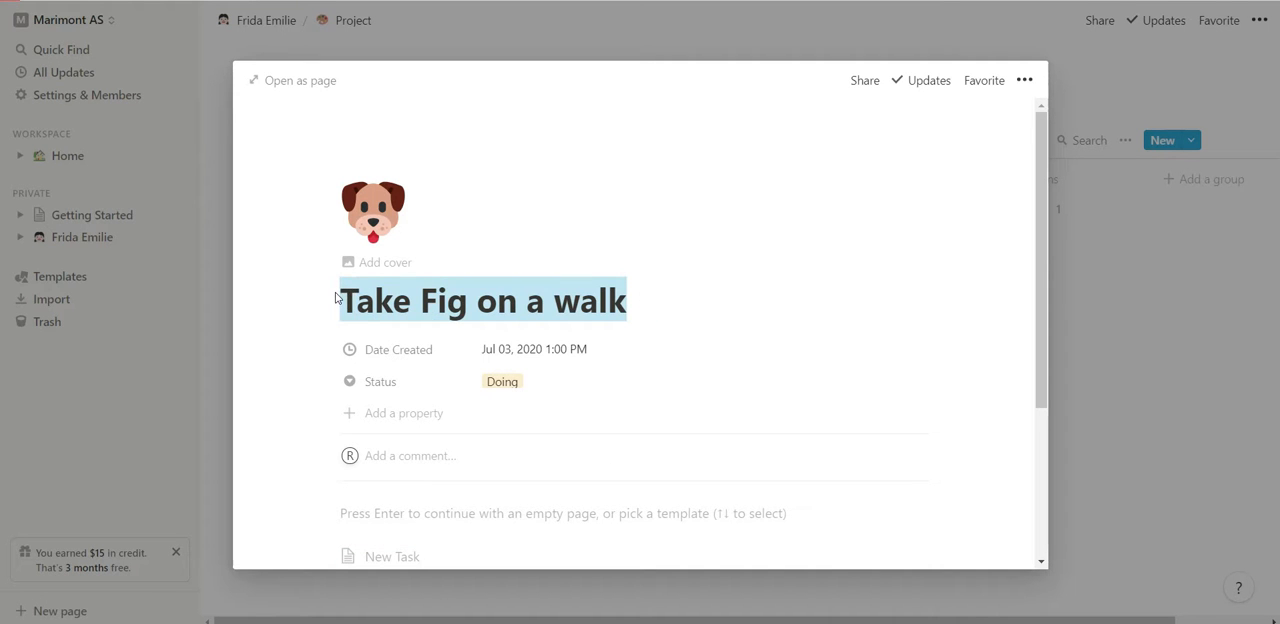
key(BackSpace)
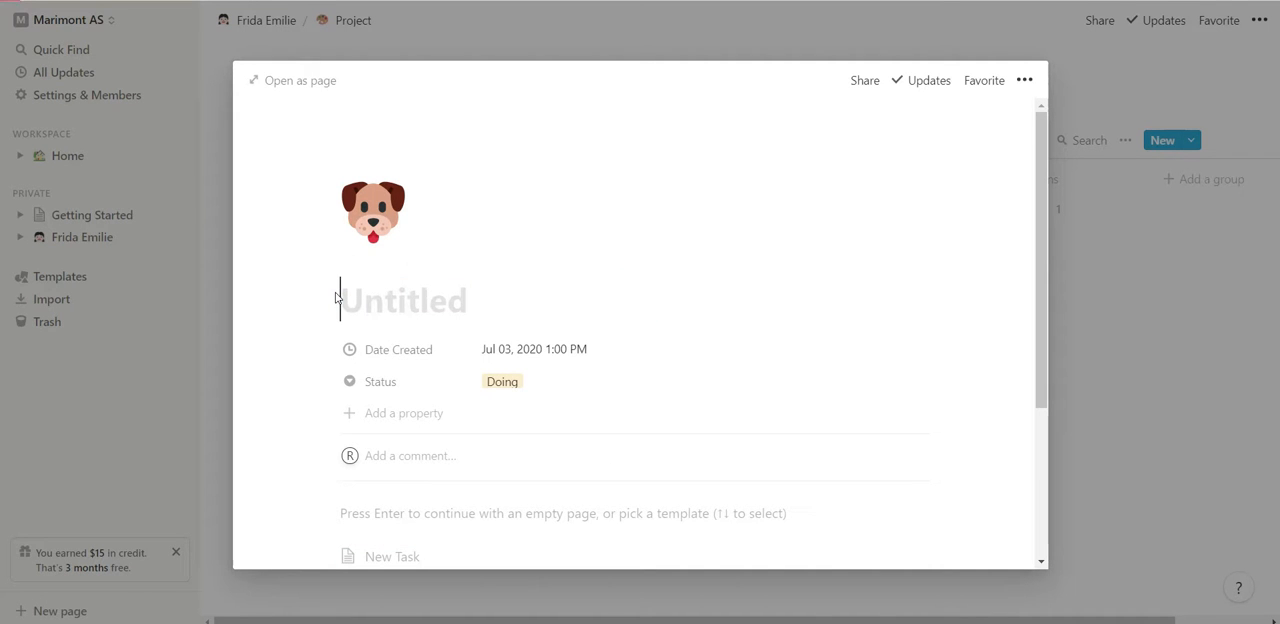
text(DIY )
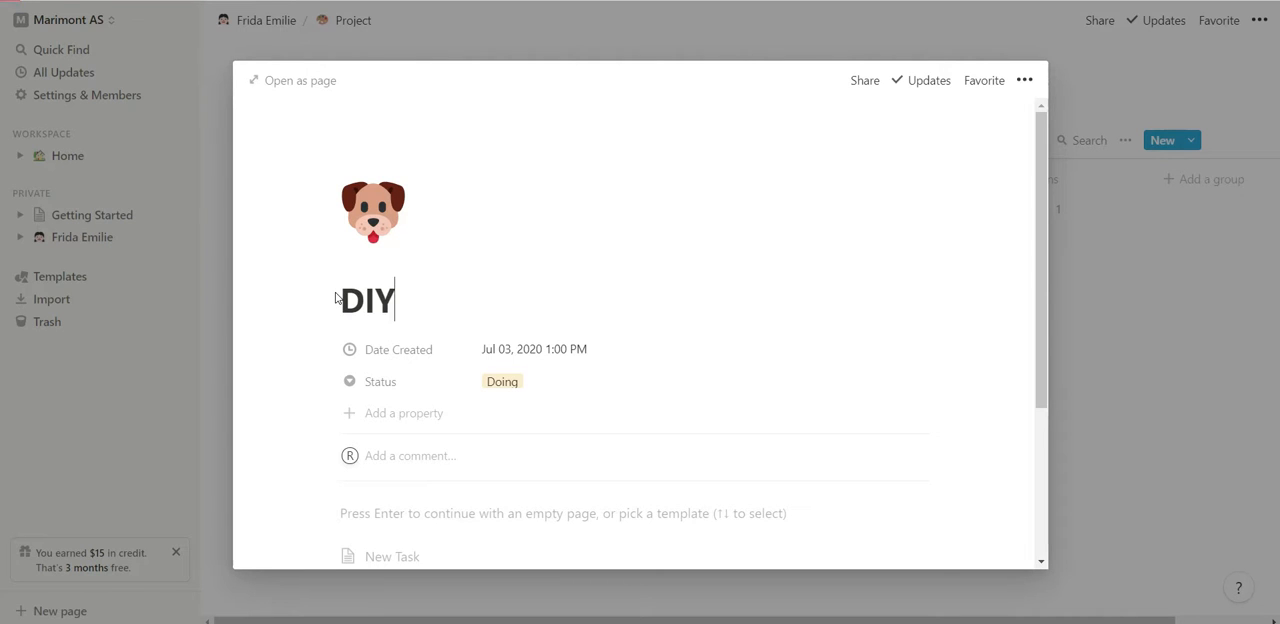
text(atoy)
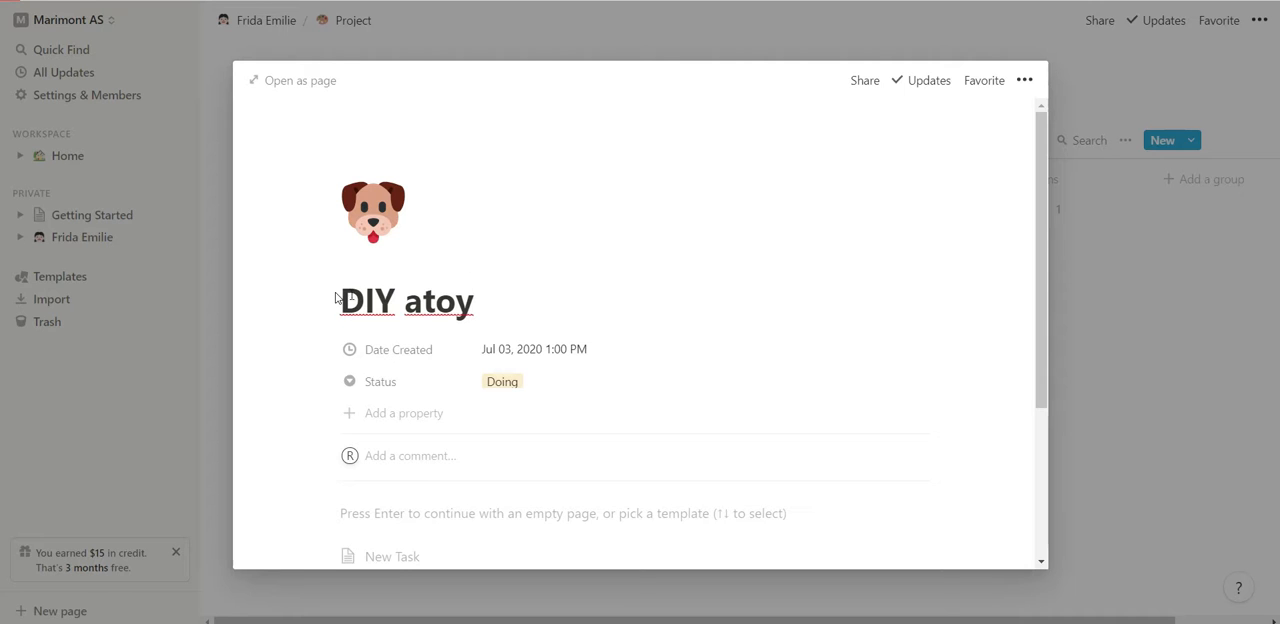
click(421, 301)
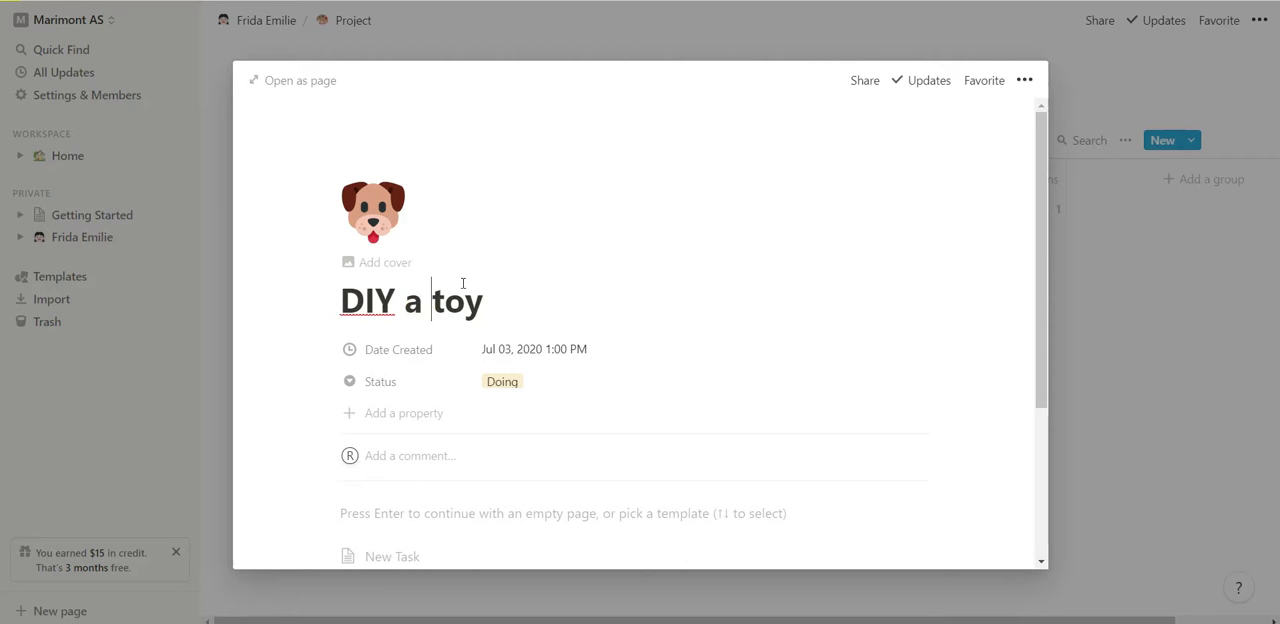
click(1164, 354)
Check the "DIY a toy" card's template options, move the card from Doing to Done, and return to the child's main page.
click(620, 217)
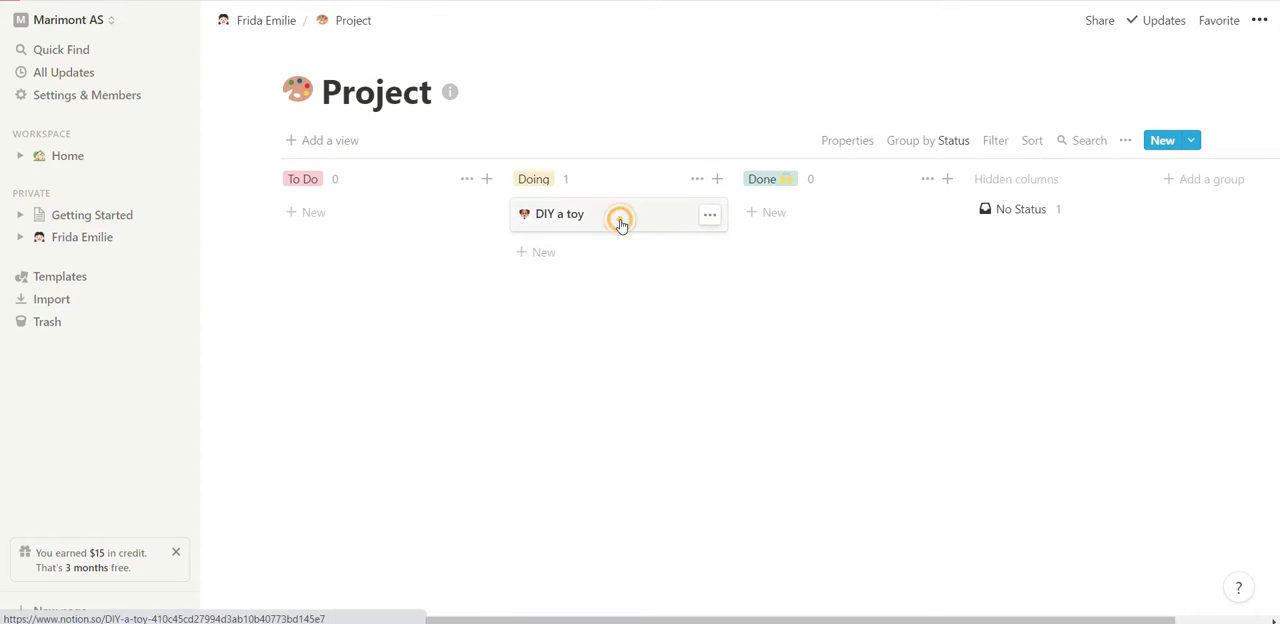
scroll(518, 421, down, 3)
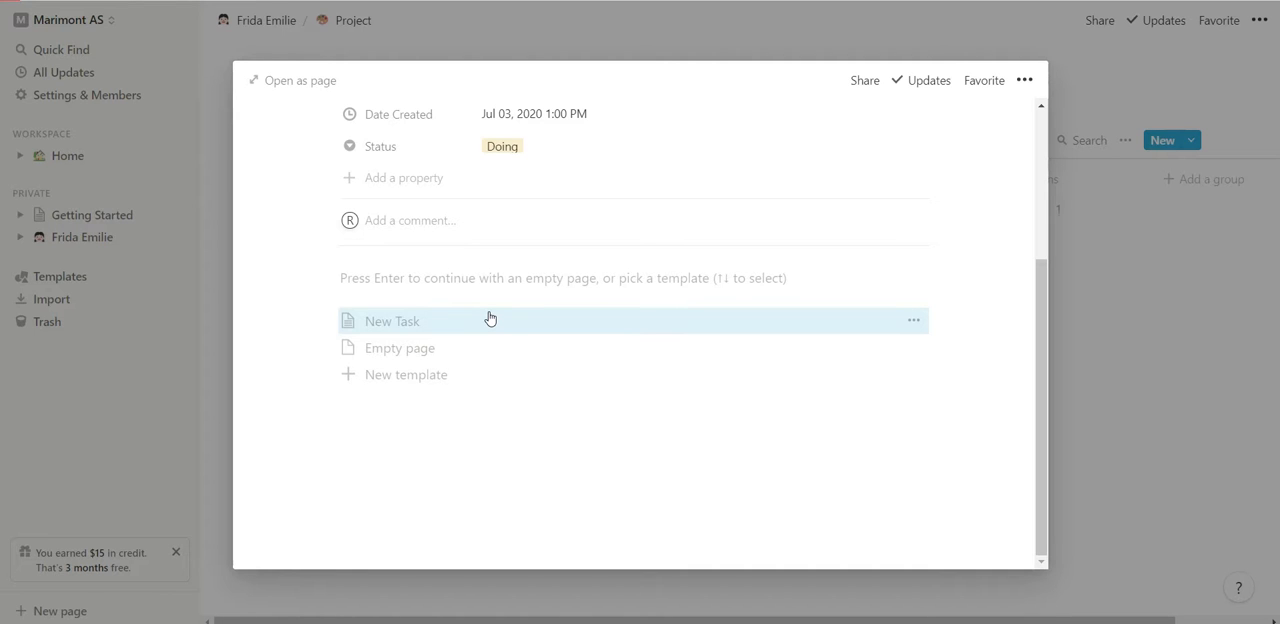
click(1142, 372)
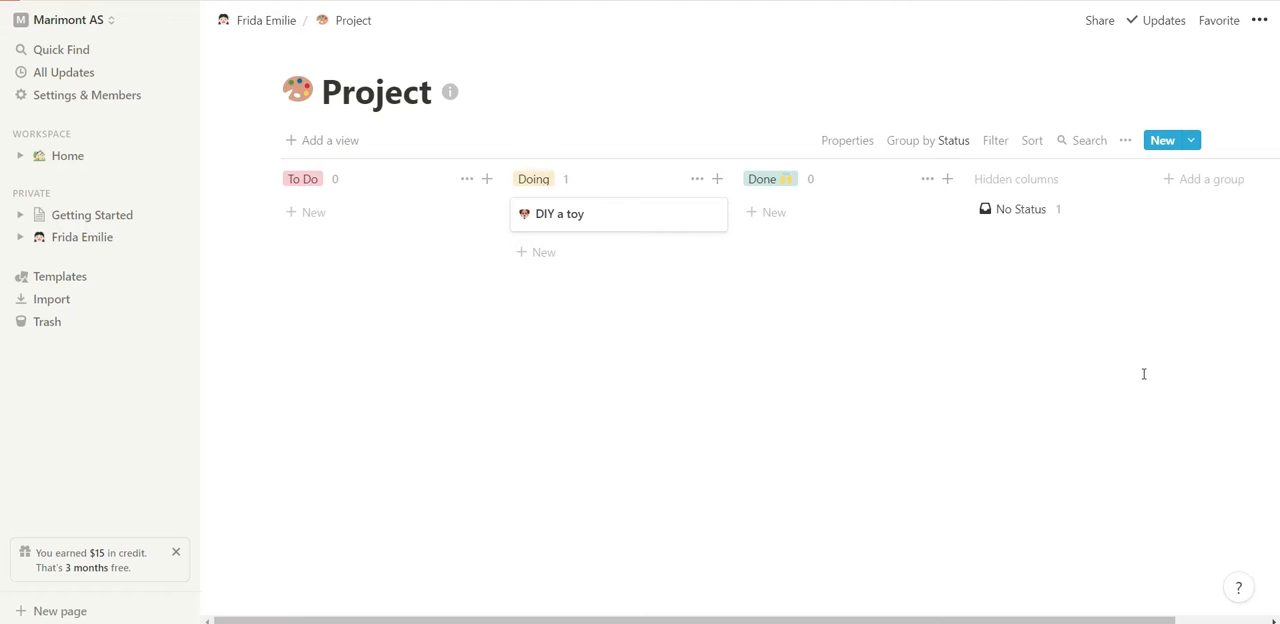
drag(600, 216, 813, 217)
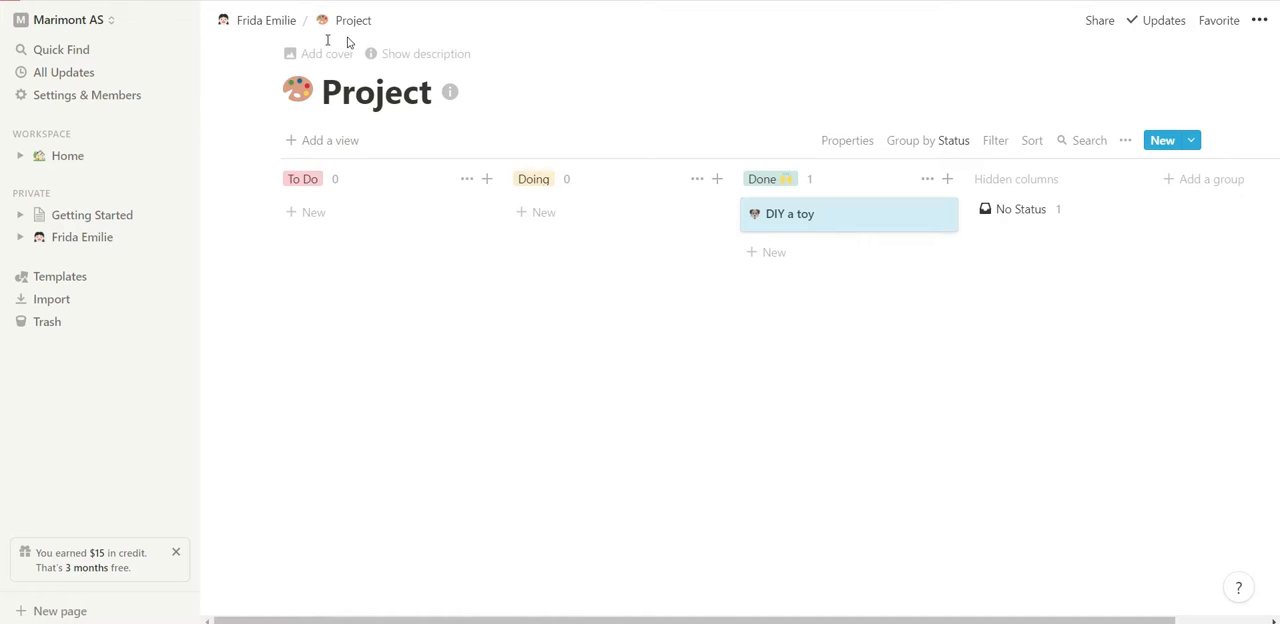
click(266, 21)
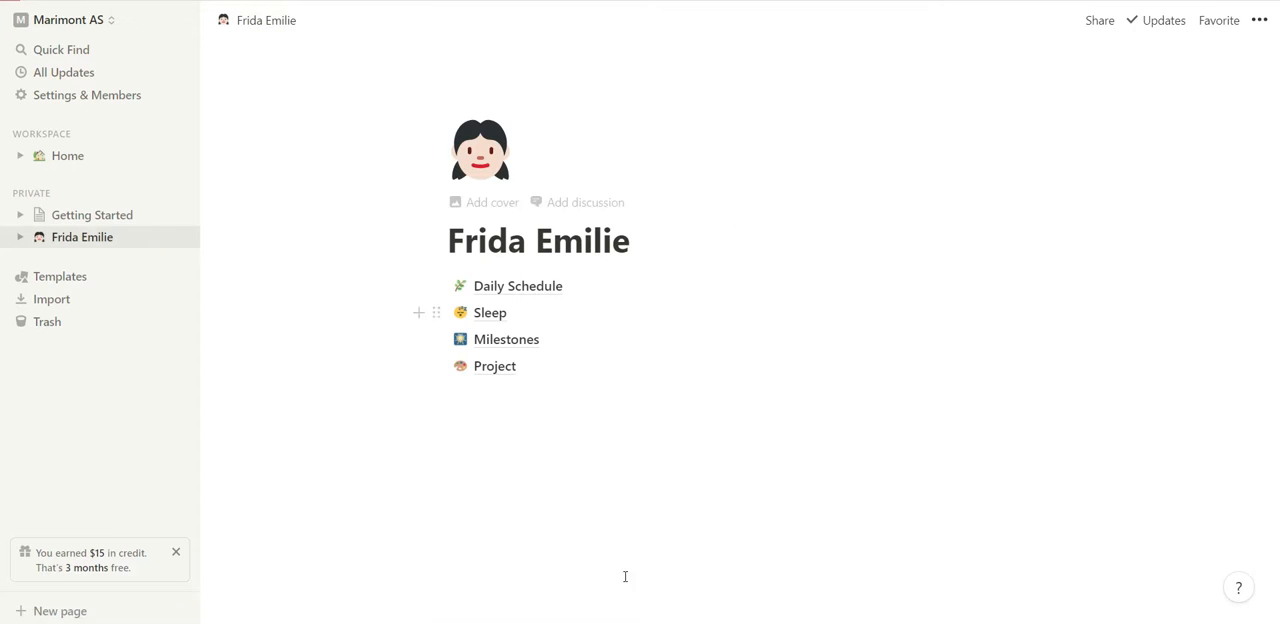
Switch to the example workspace in the Notion desktop app and open the Materials/ Toys board from the child's page.
mouse_move(637, 623)
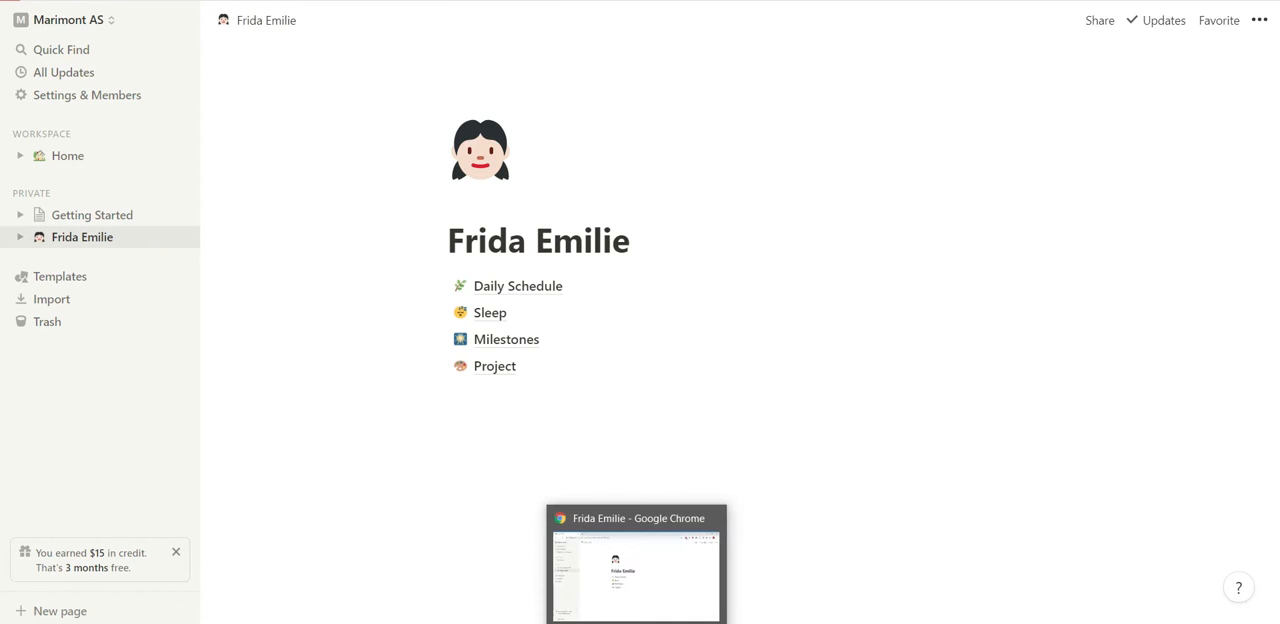
click(595, 622)
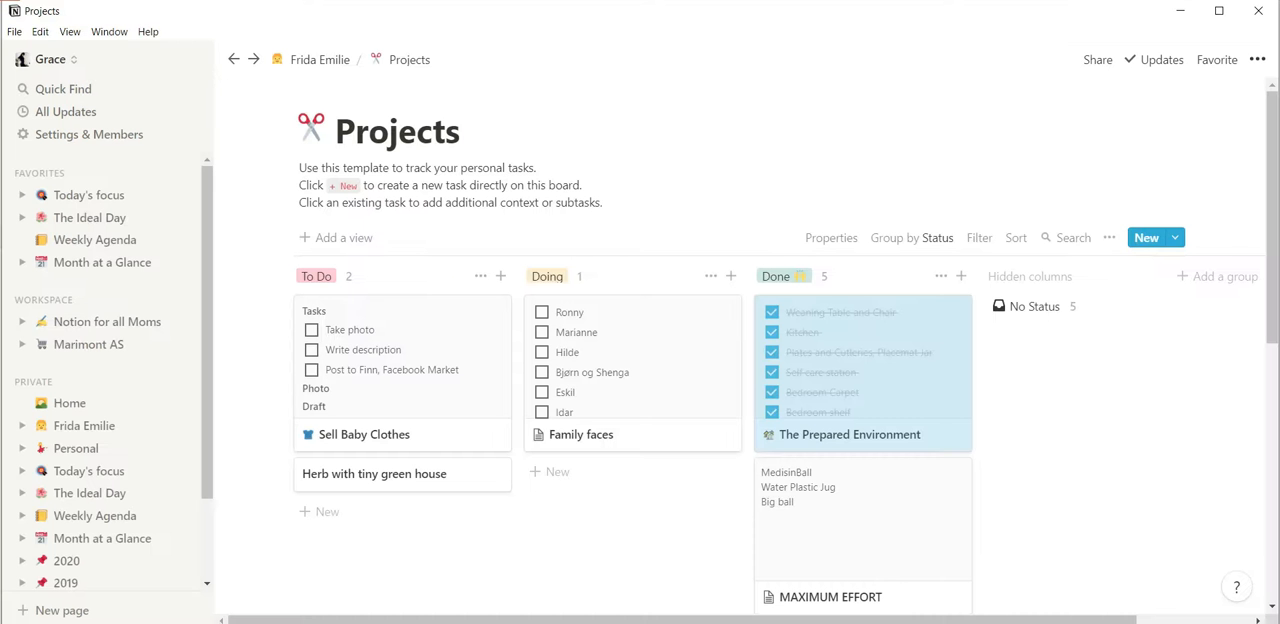
click(307, 61)
scroll(599, 403, down, 3)
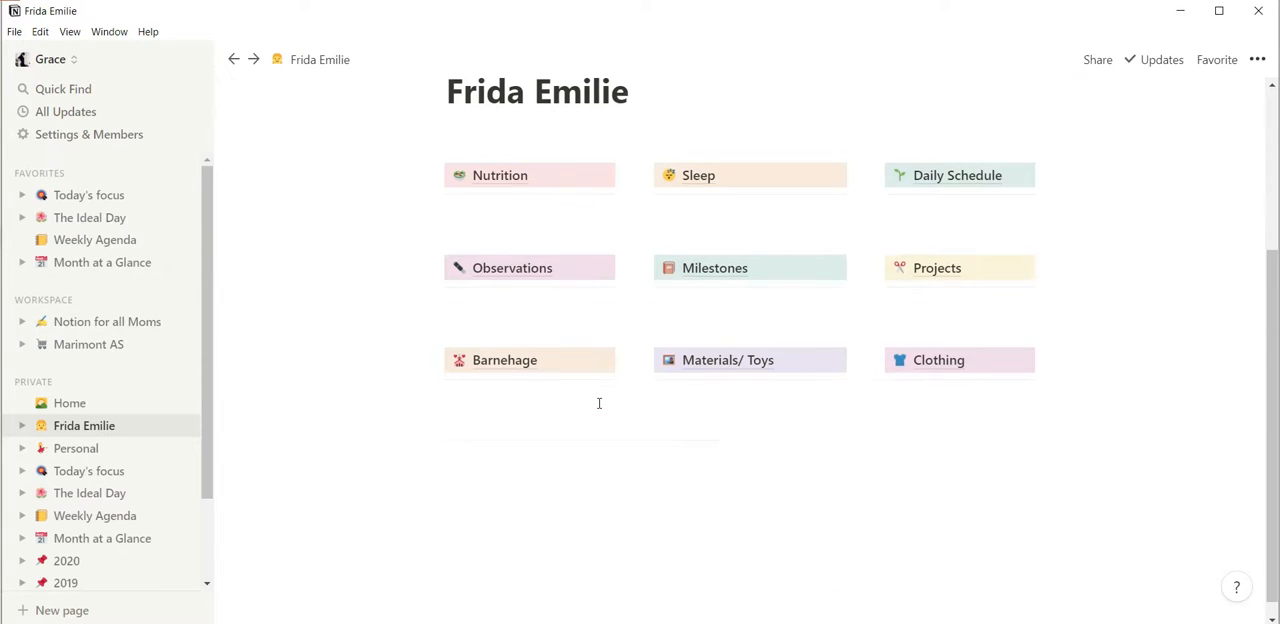
click(765, 374)
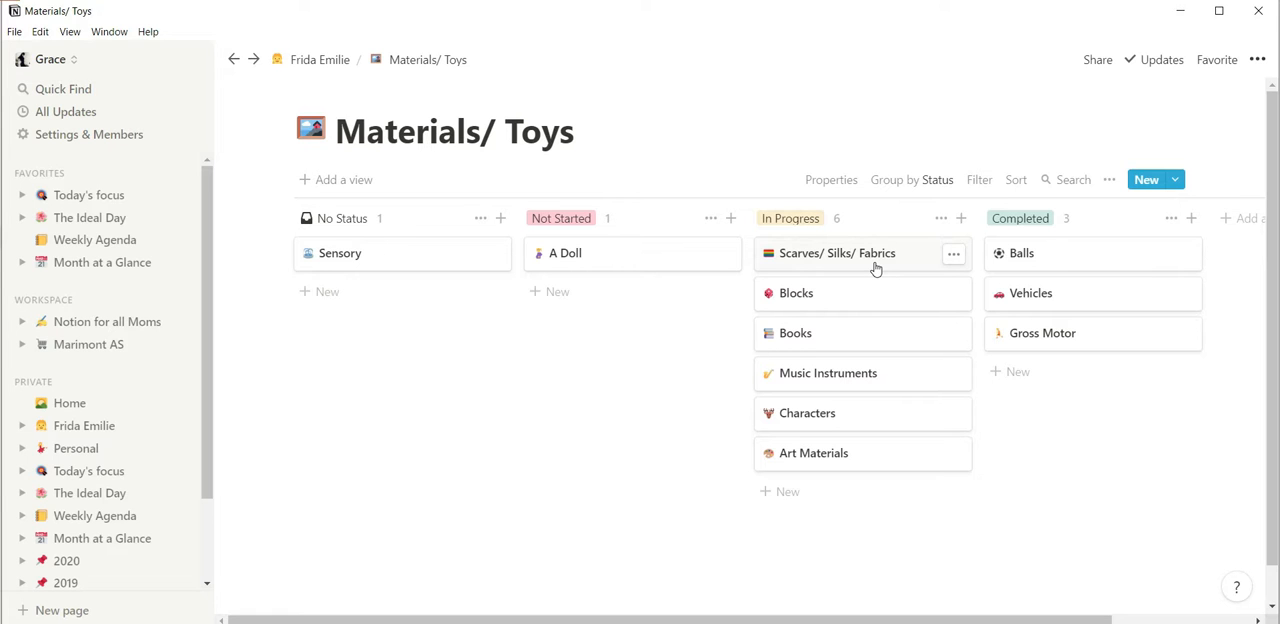
Examine the contents of the Books card on the example Materials/ Toys board and close it.
click(871, 343)
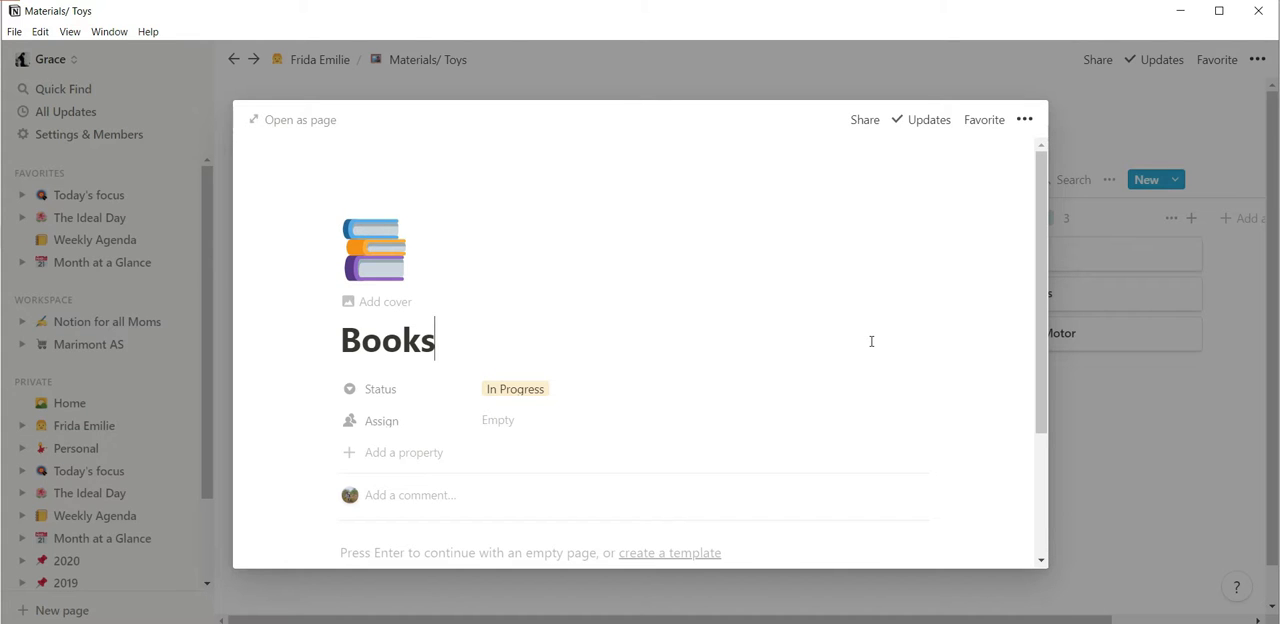
scroll(871, 341, down, 2)
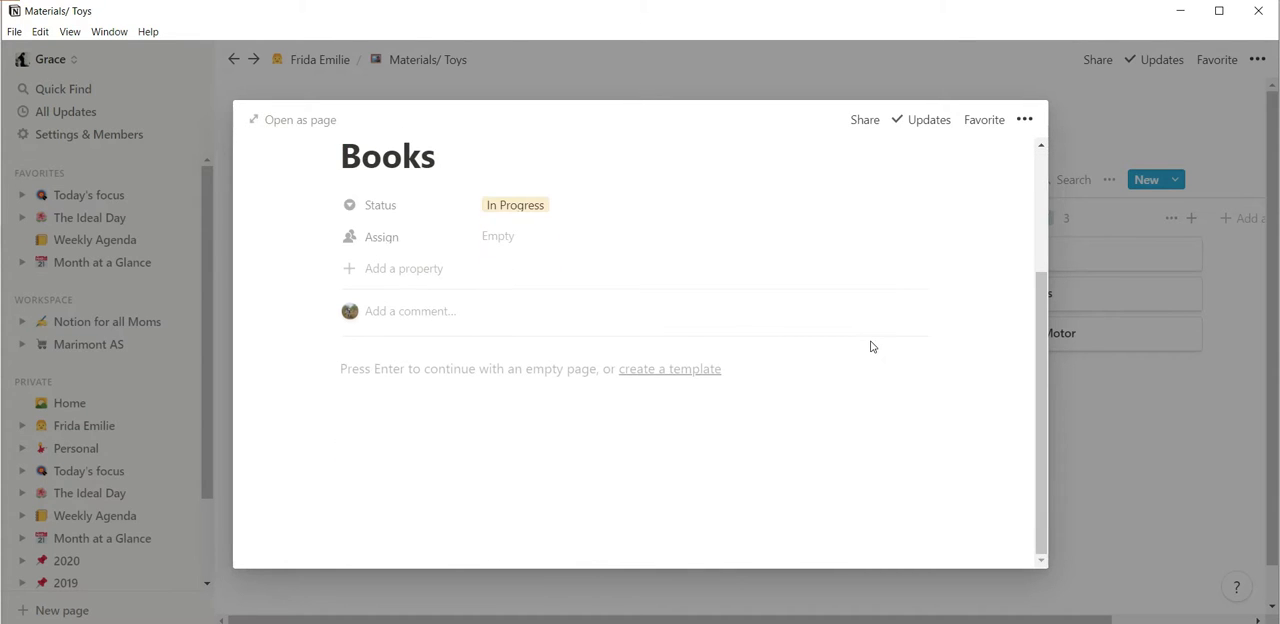
scroll(871, 345, up, 2)
scroll(870, 350, down, 2)
scroll(520, 426, down, 1)
click(517, 372)
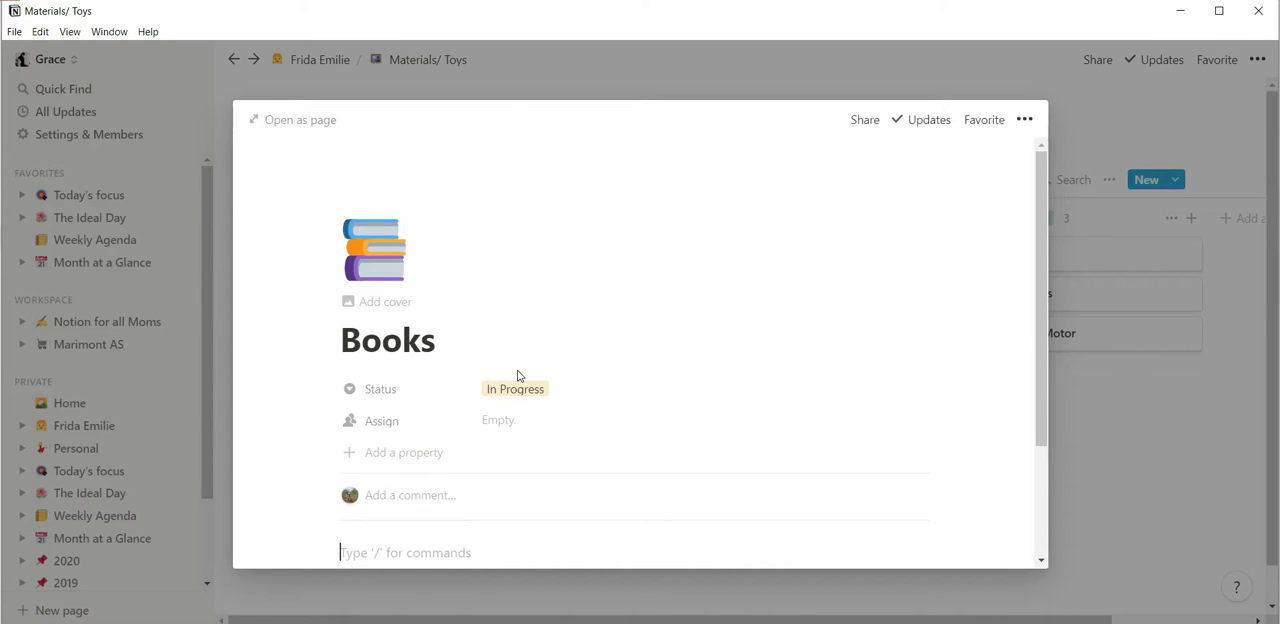
click(1116, 103)
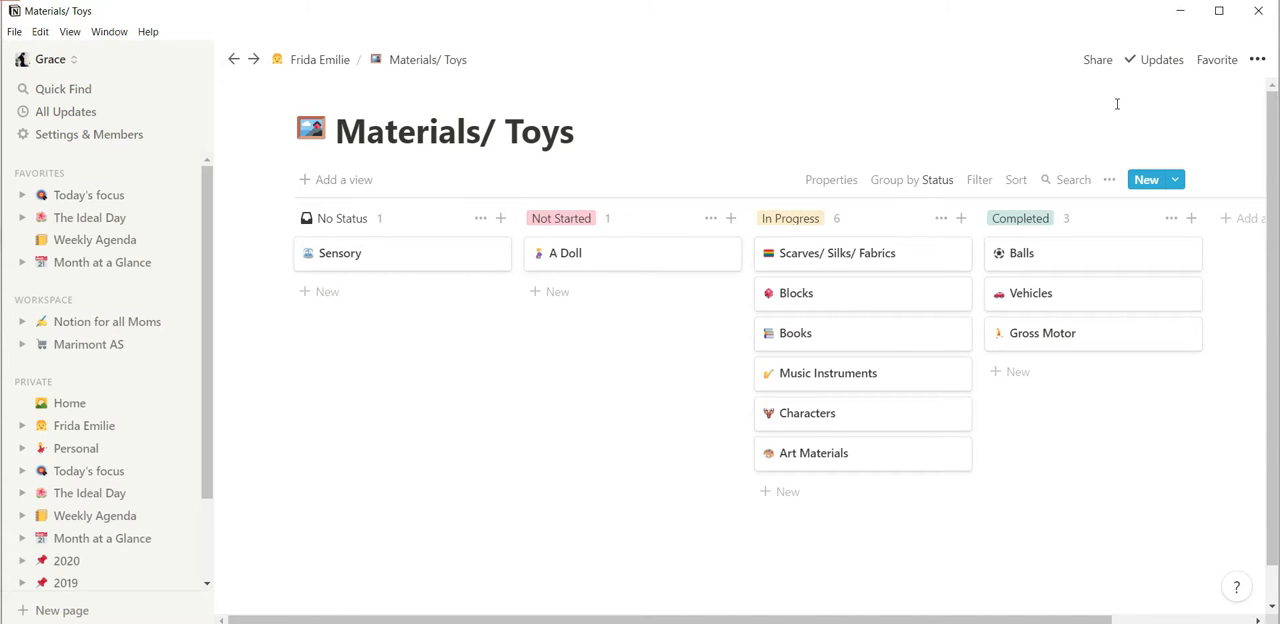
click(800, 334)
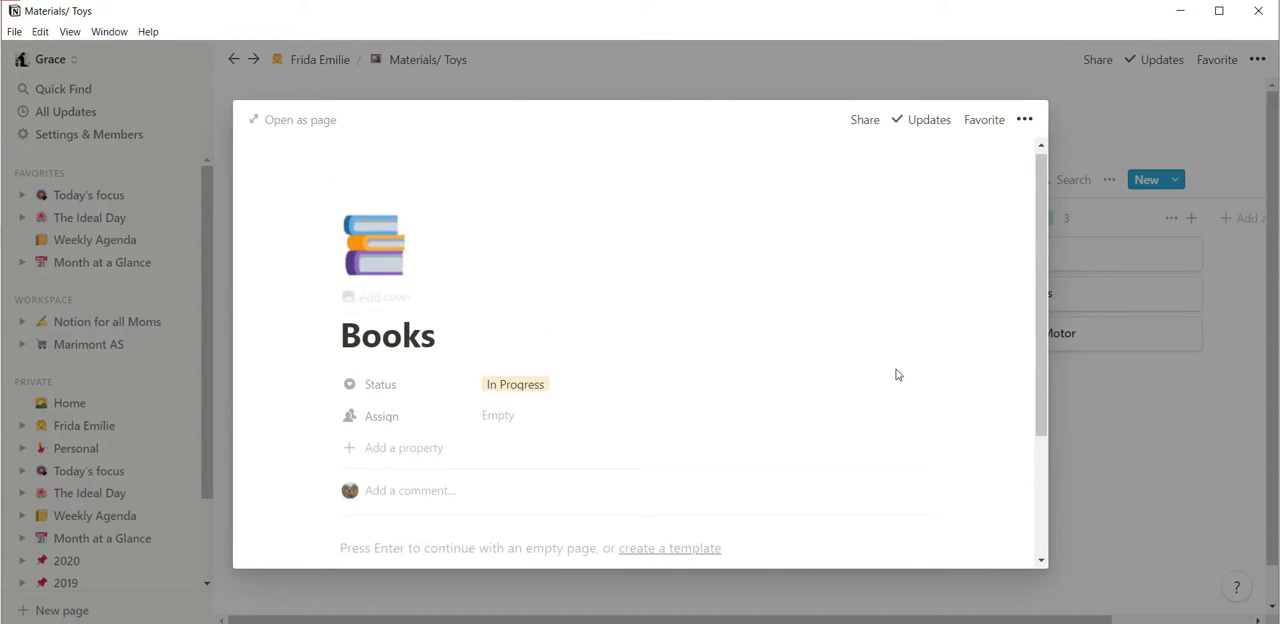
scroll(897, 371, down, 3)
click(1239, 115)
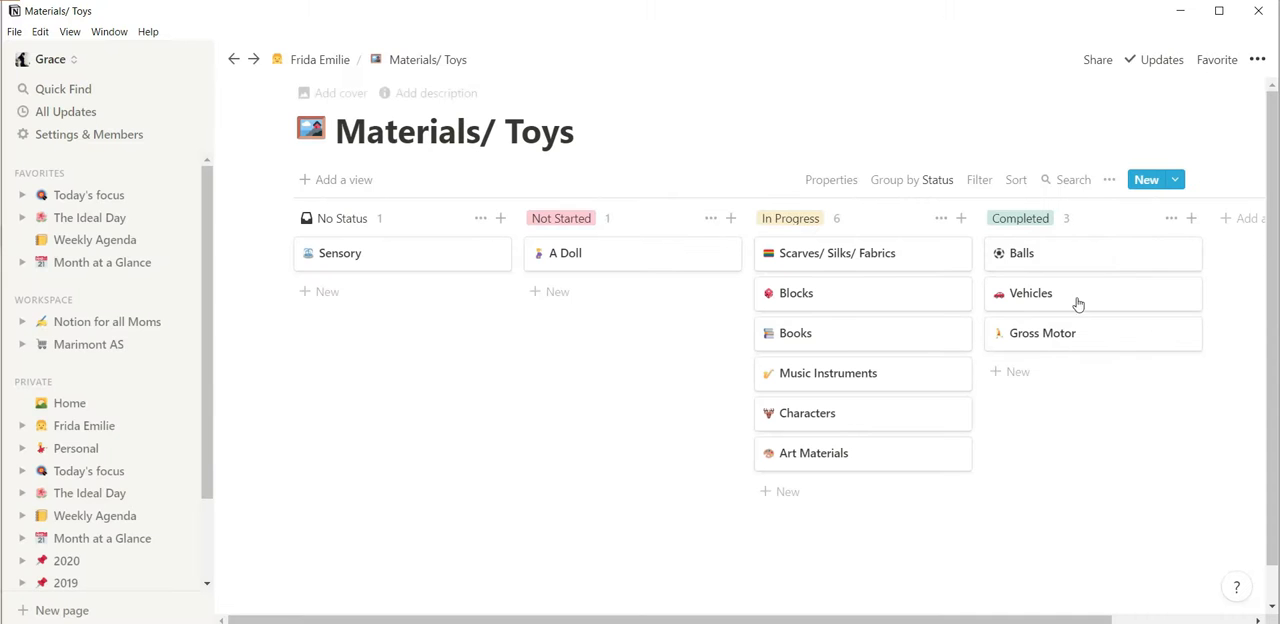
View the Music Instruments and Characters cards on the example board, closing each one.
click(841, 373)
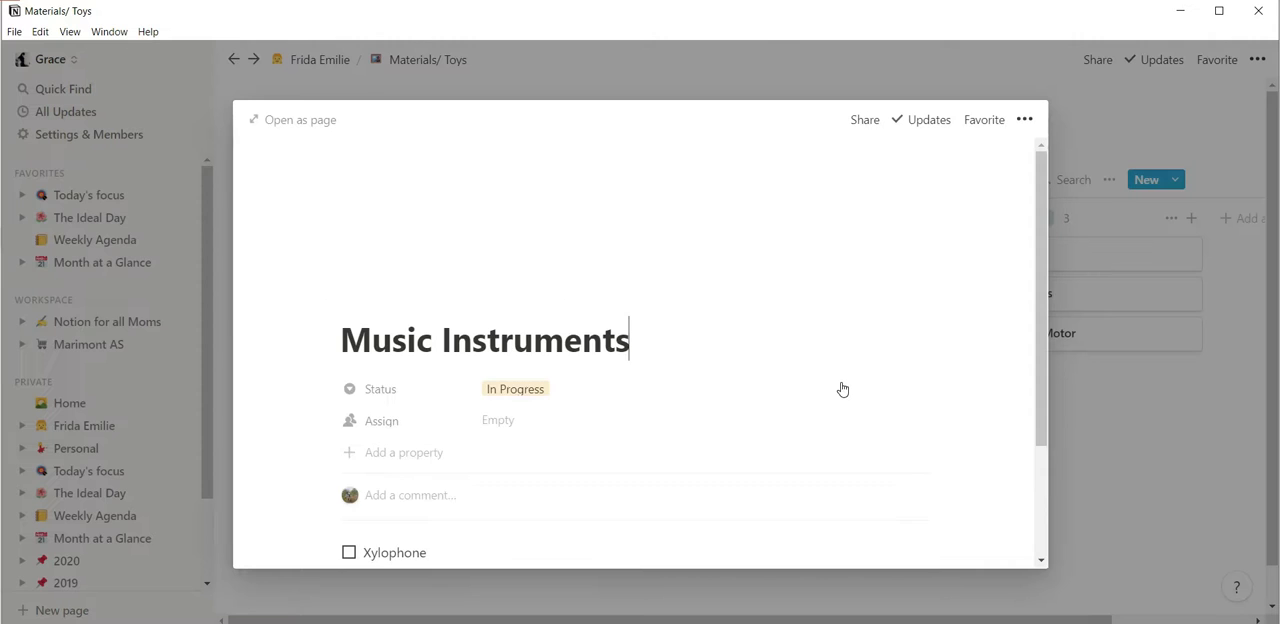
scroll(842, 389, down, 3)
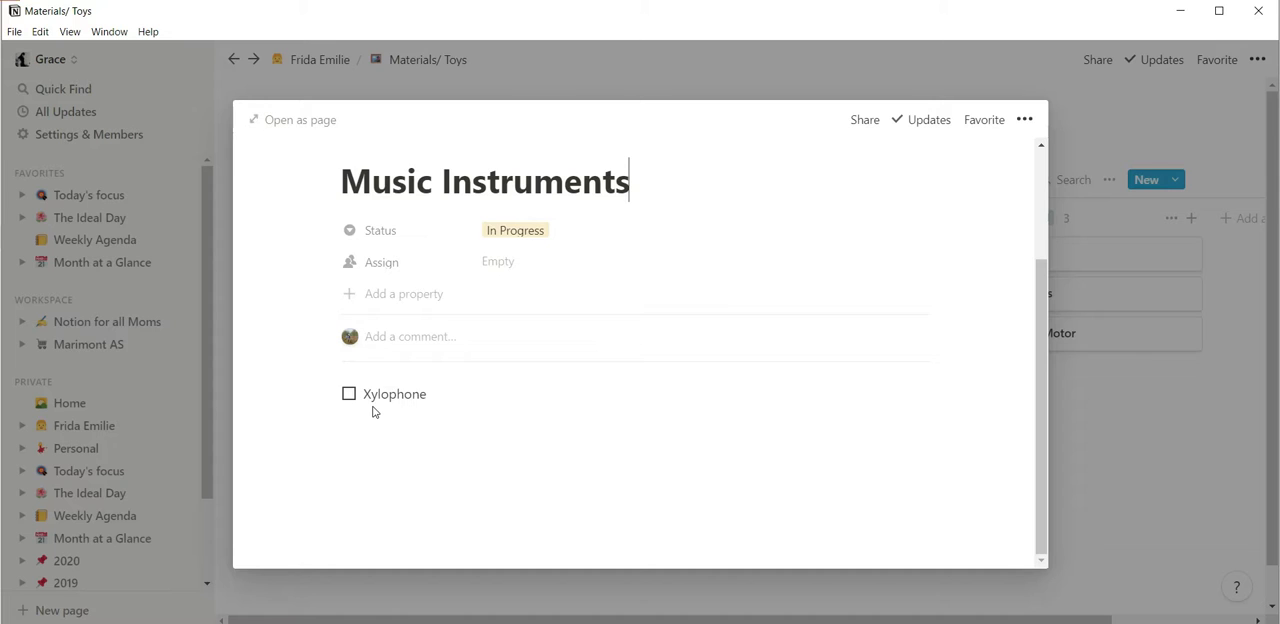
click(1175, 128)
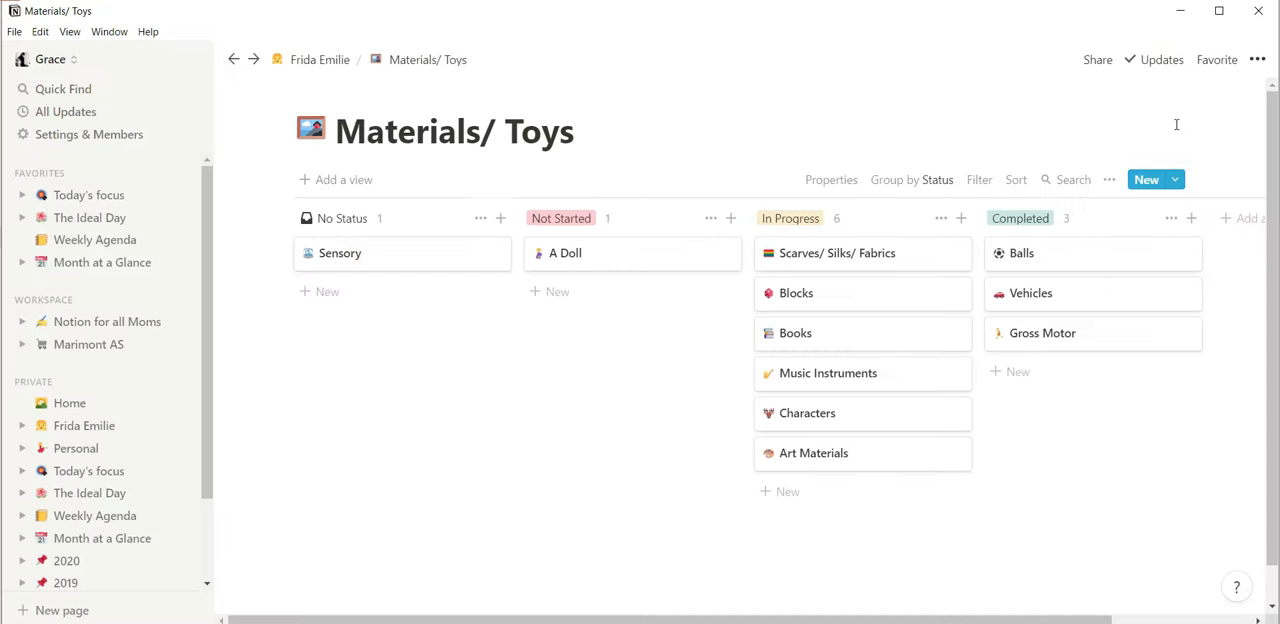
click(878, 420)
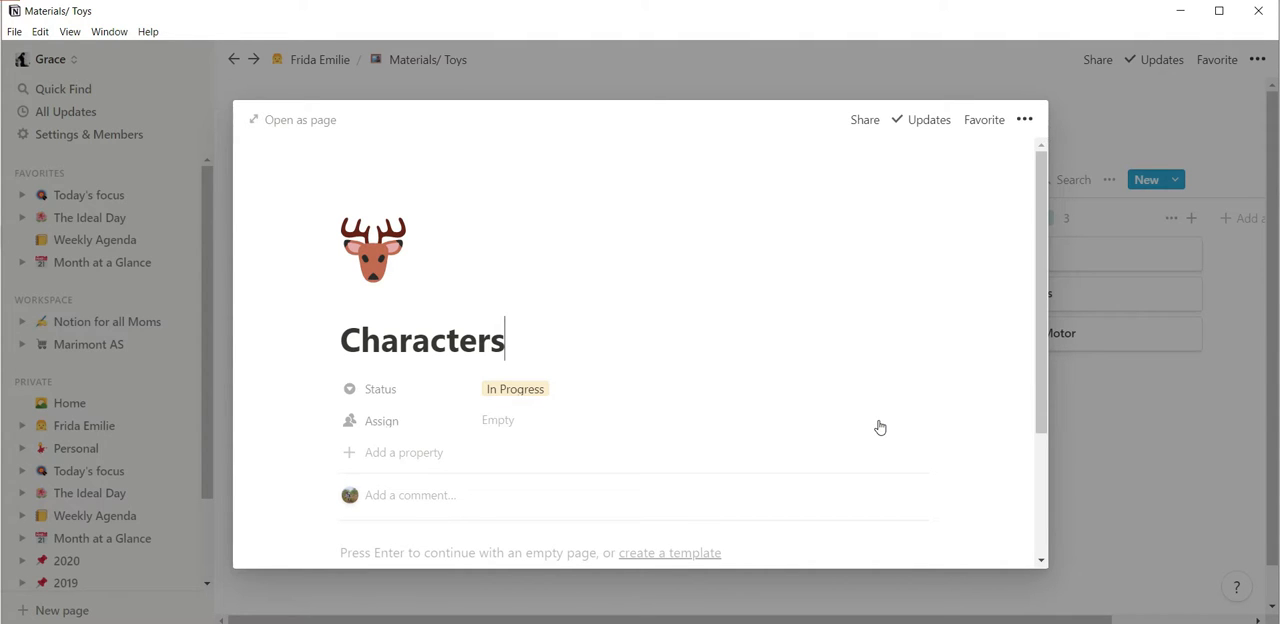
click(1209, 122)
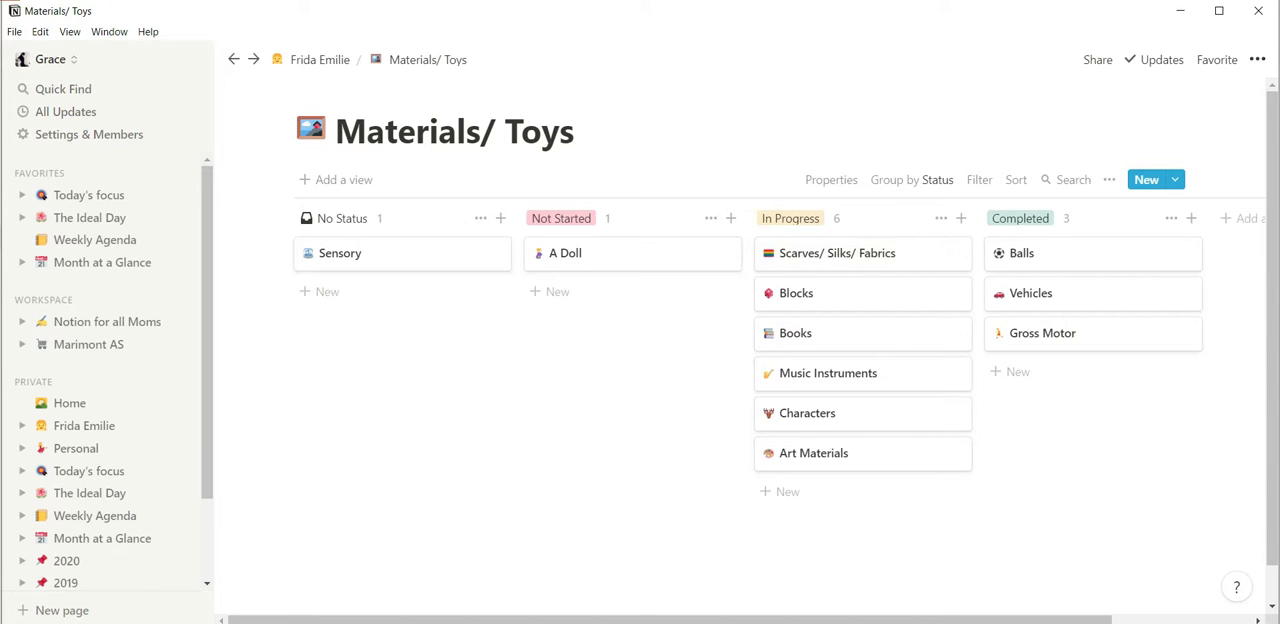
Switch to the workspace in Chrome, add a sub-page below Project on the child's page and open its template gallery.
click(600, 575)
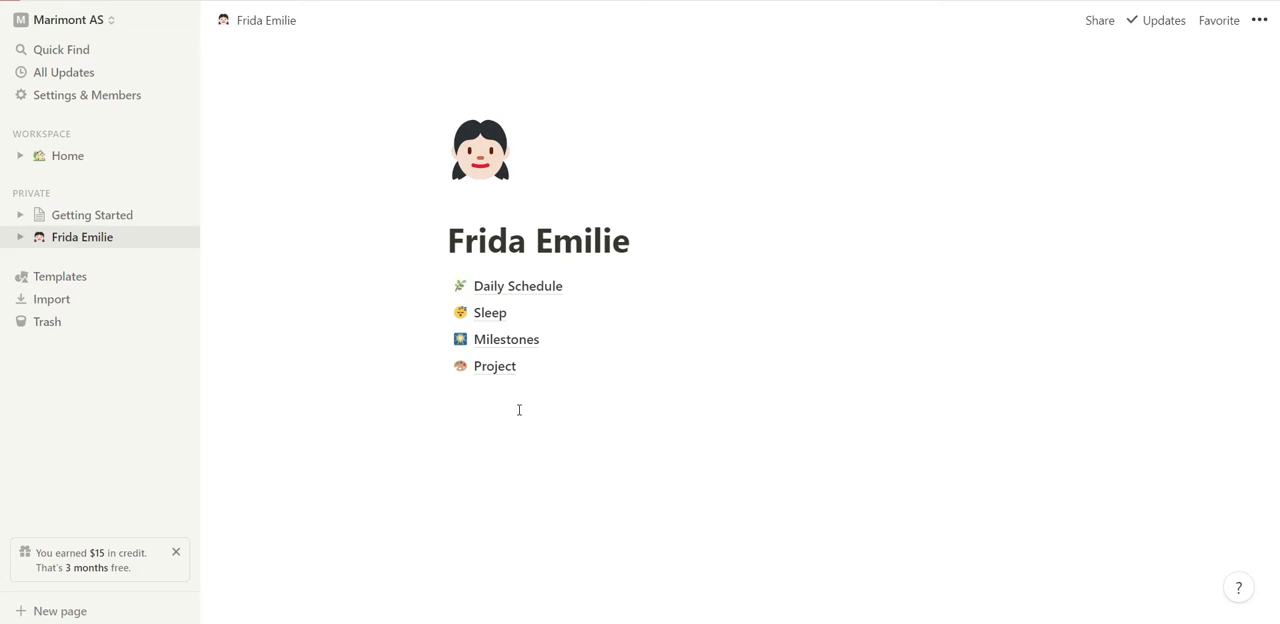
click(528, 396)
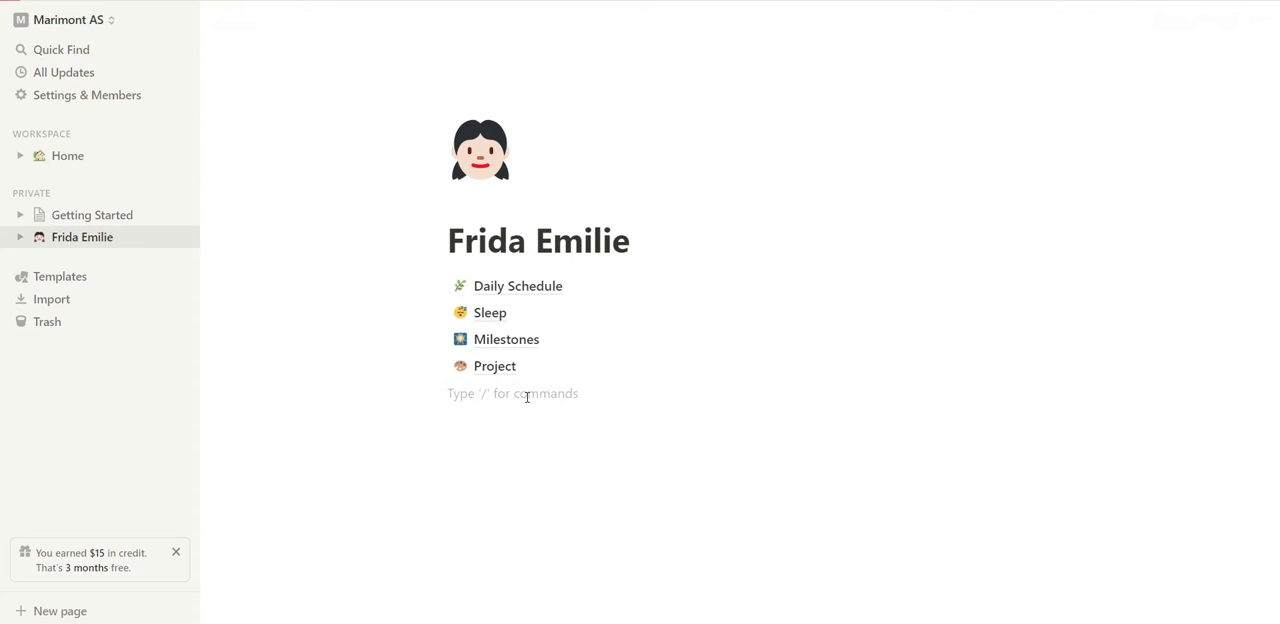
text(/page)
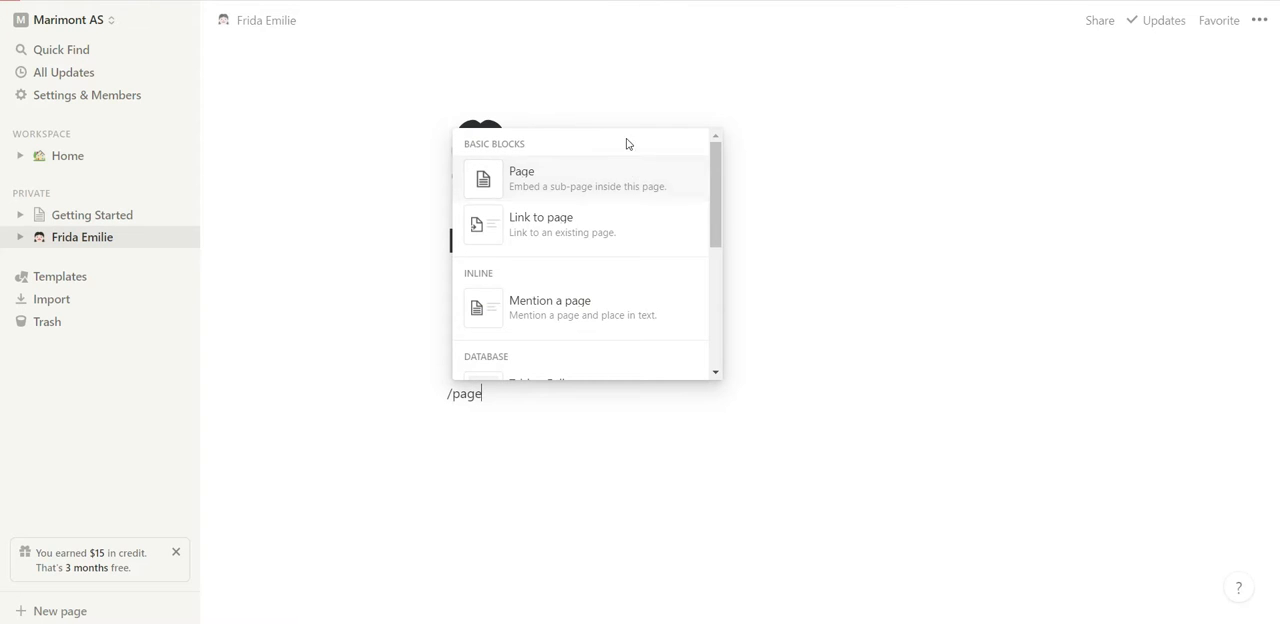
click(626, 180)
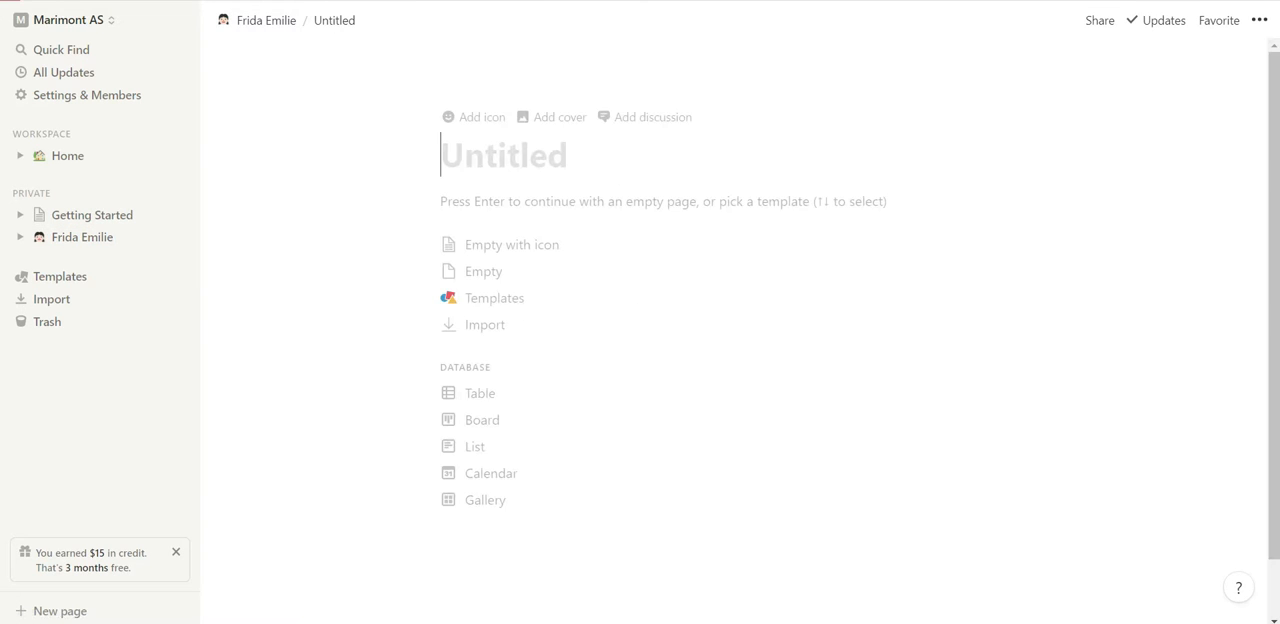
click(497, 307)
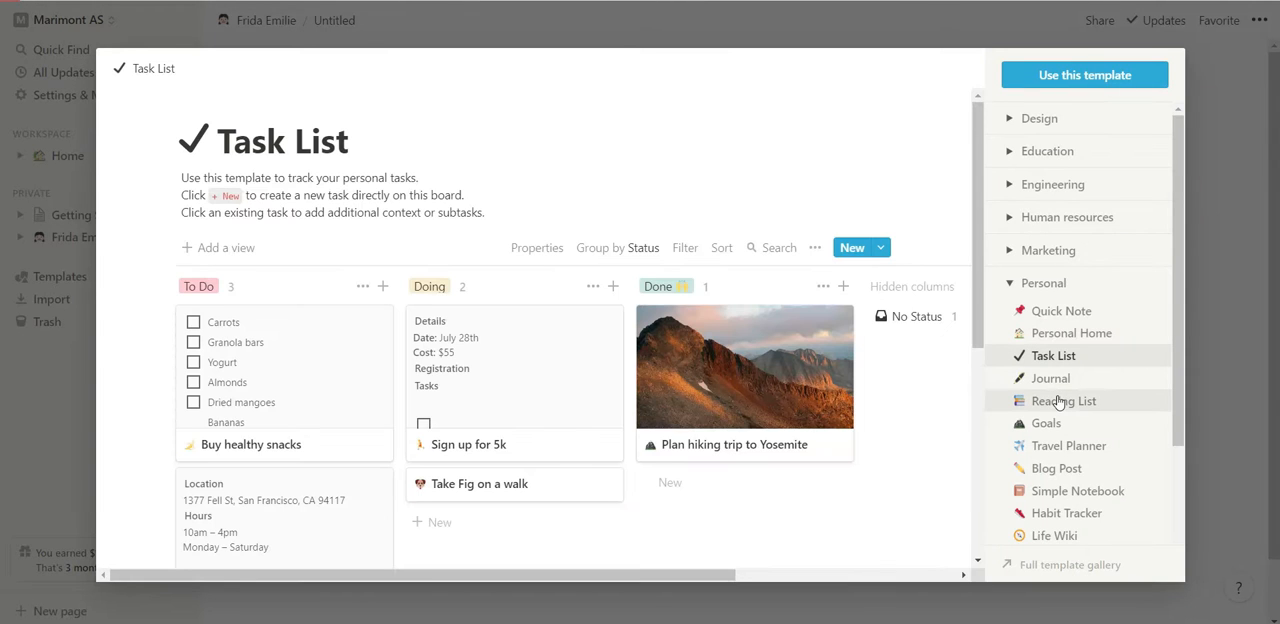
Preview the Personal templates, including Journal, Reading List, Goals, Habit Tracker, Life Wiki, Resume and Weekly Agenda.
click(1058, 380)
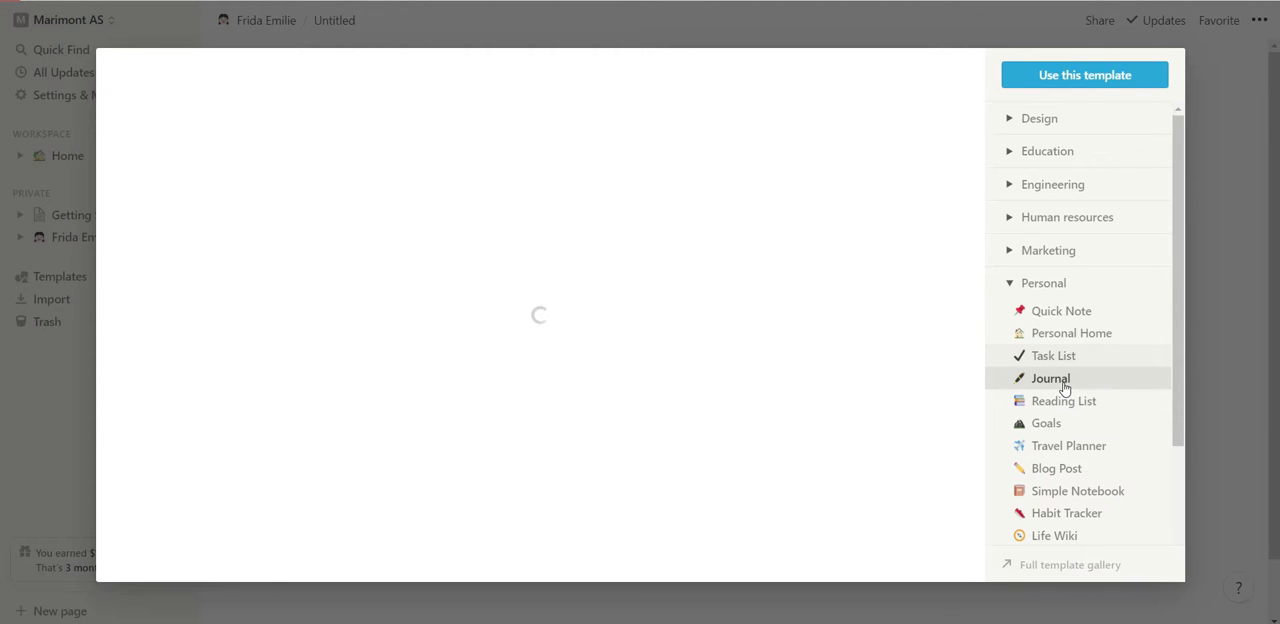
click(1066, 400)
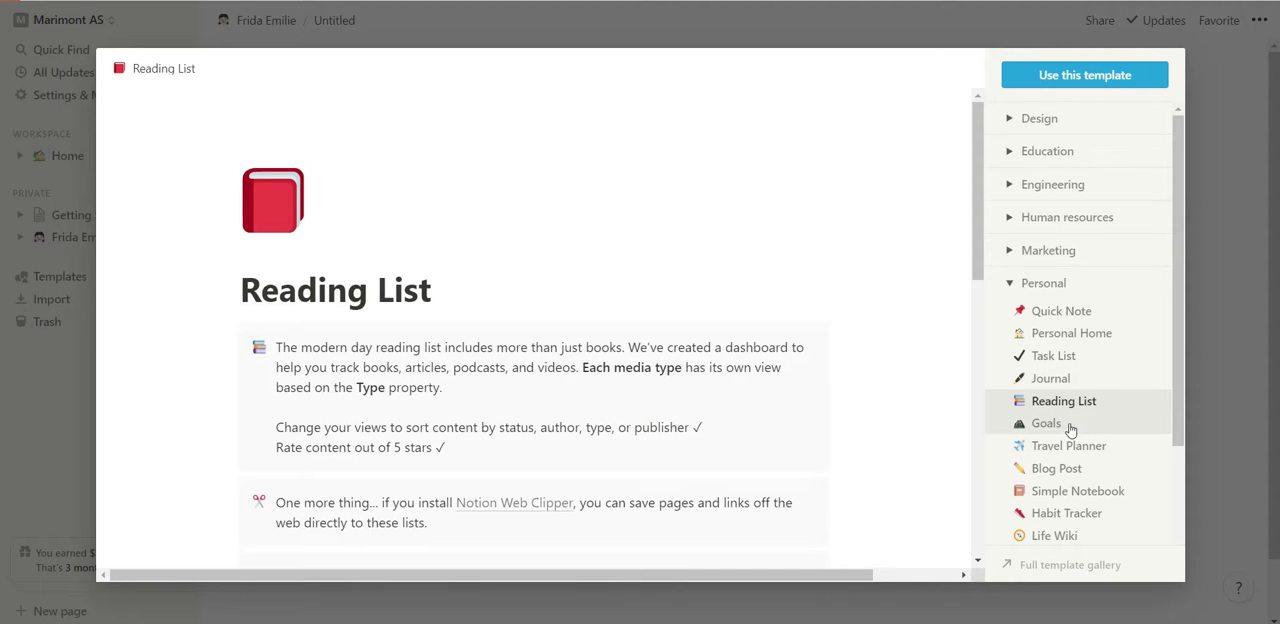
click(1067, 422)
scroll(1070, 428, down, 1)
scroll(1070, 429, down, 1)
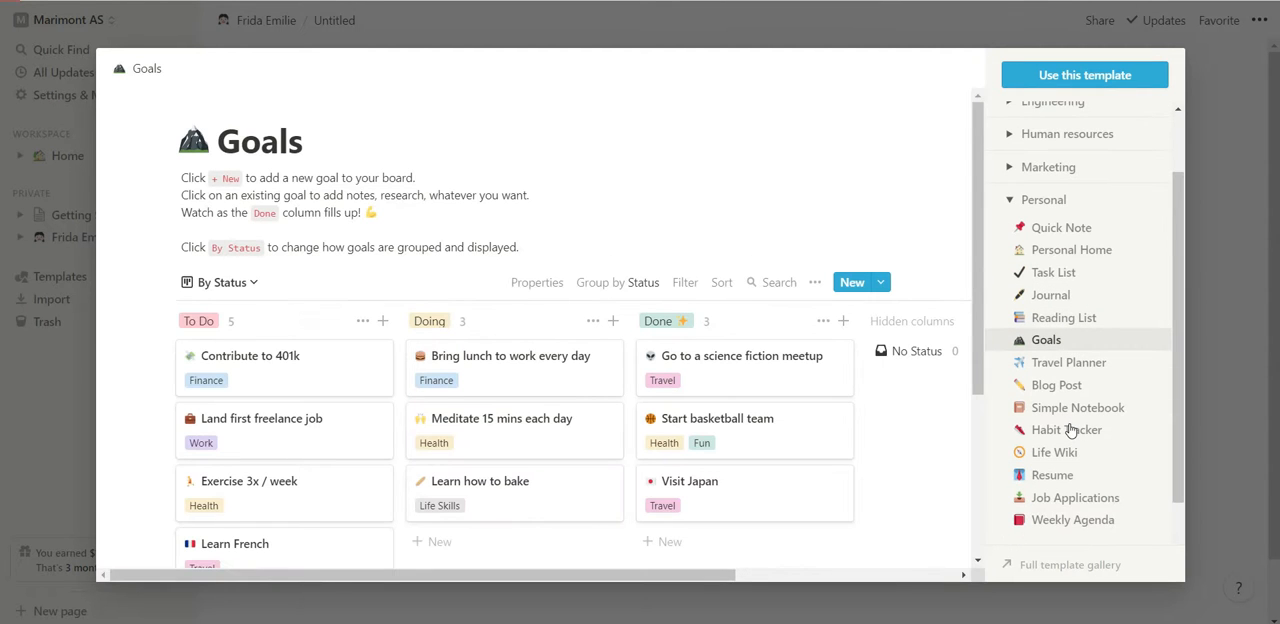
scroll(1070, 429, down, 1)
click(1105, 301)
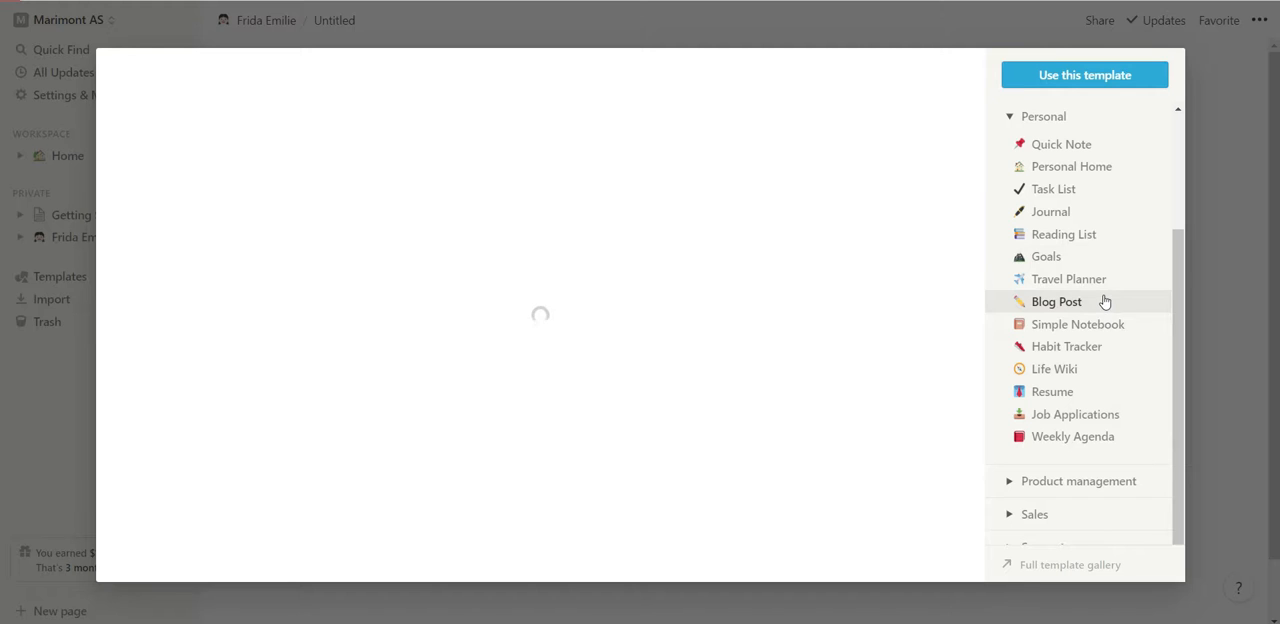
click(1107, 325)
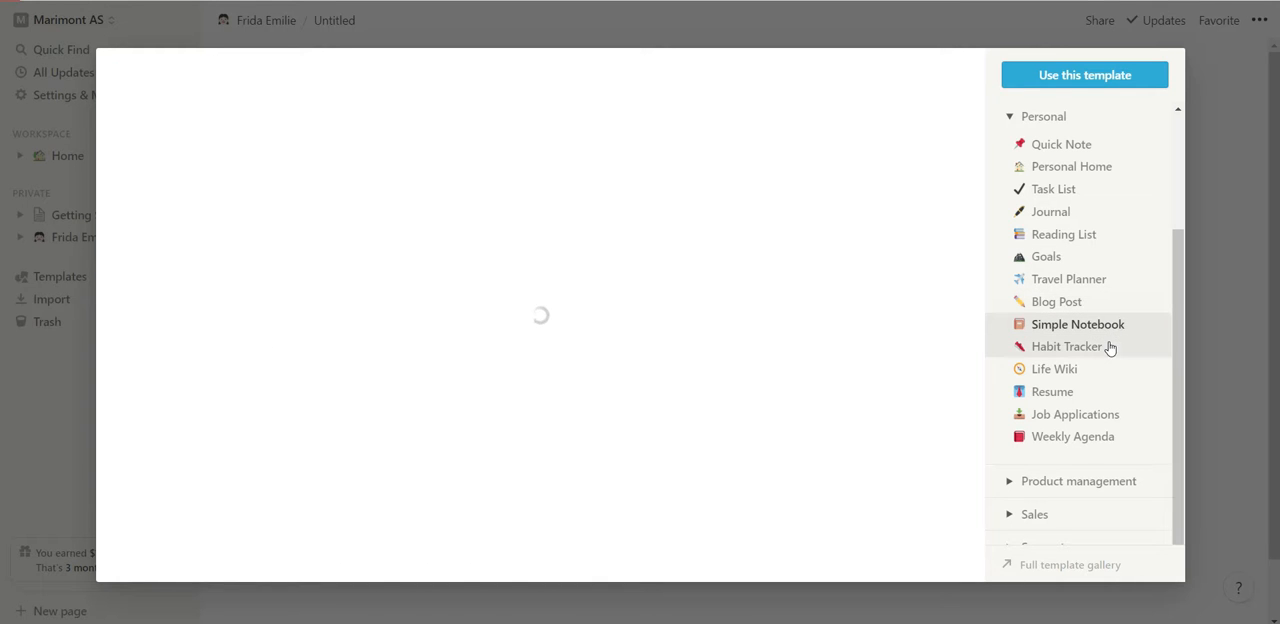
click(1110, 352)
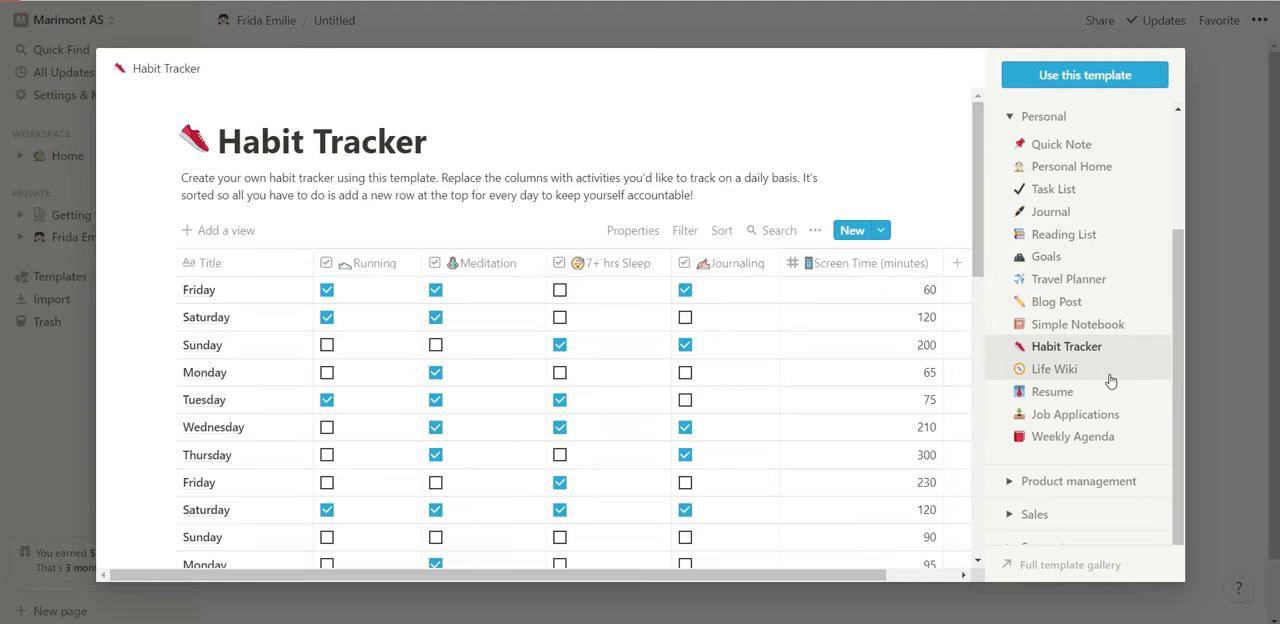
click(1110, 370)
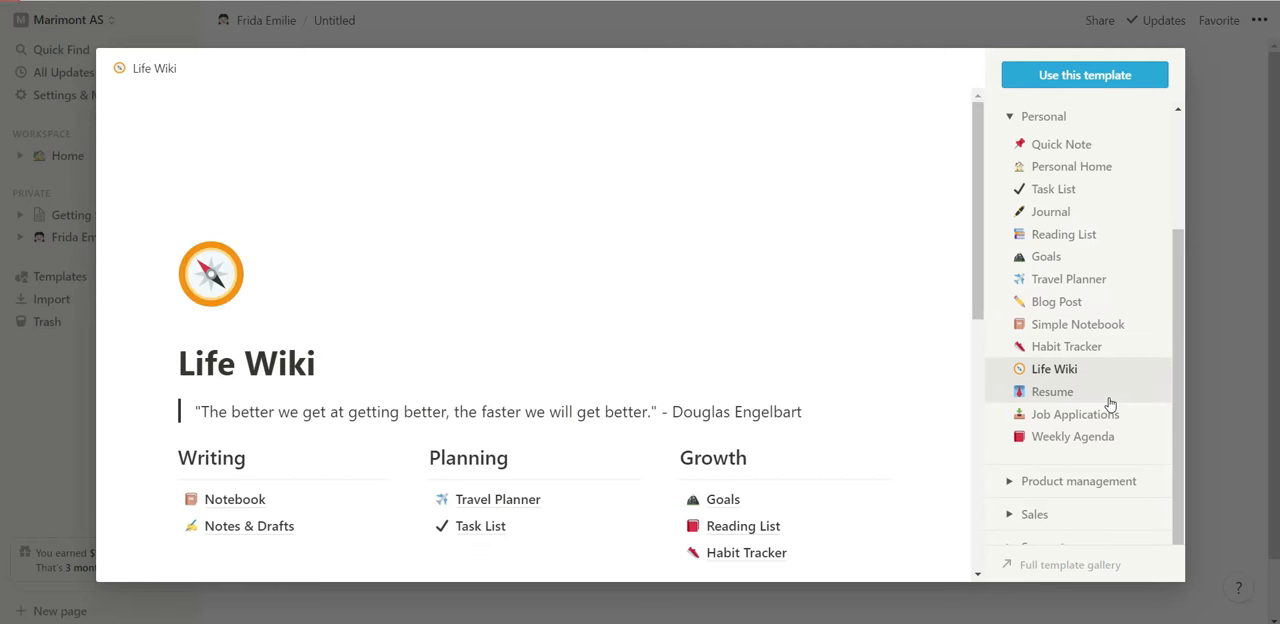
click(1110, 400)
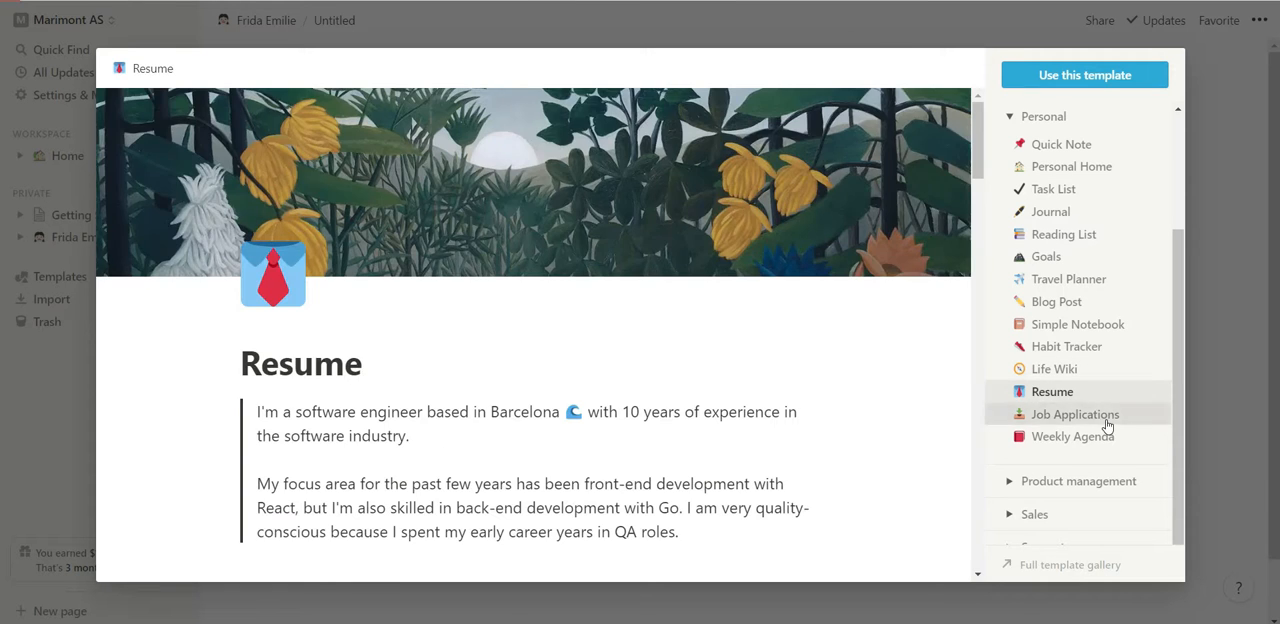
click(1105, 418)
click(1105, 440)
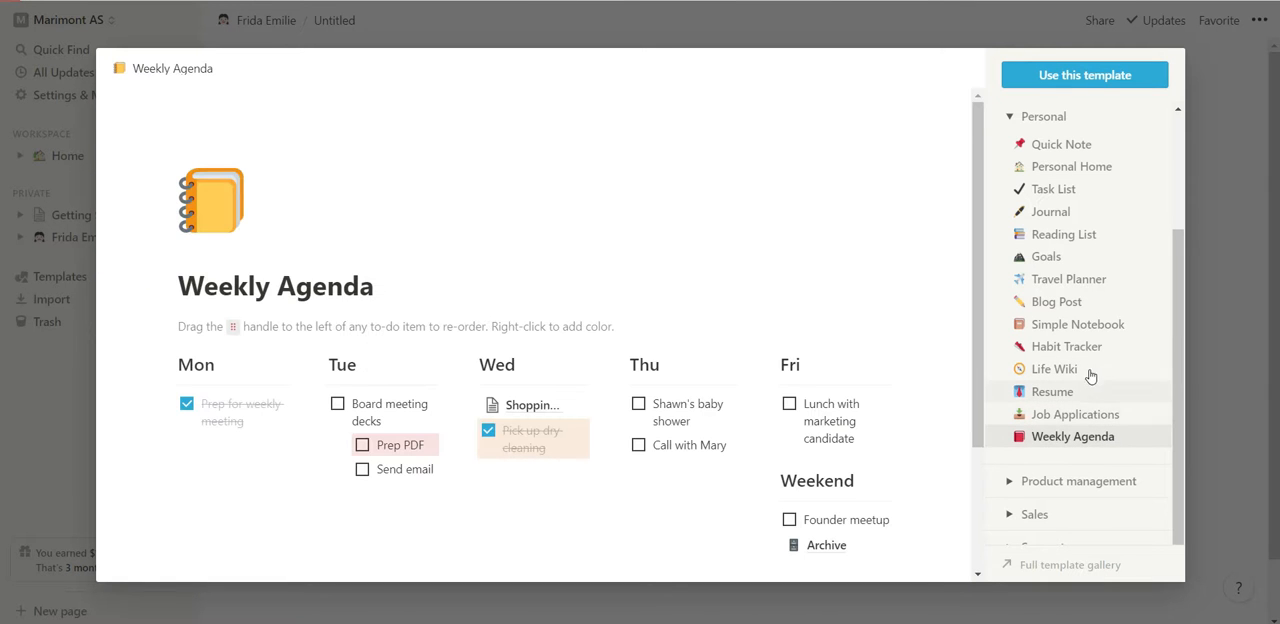
scroll(1087, 360, up, 3)
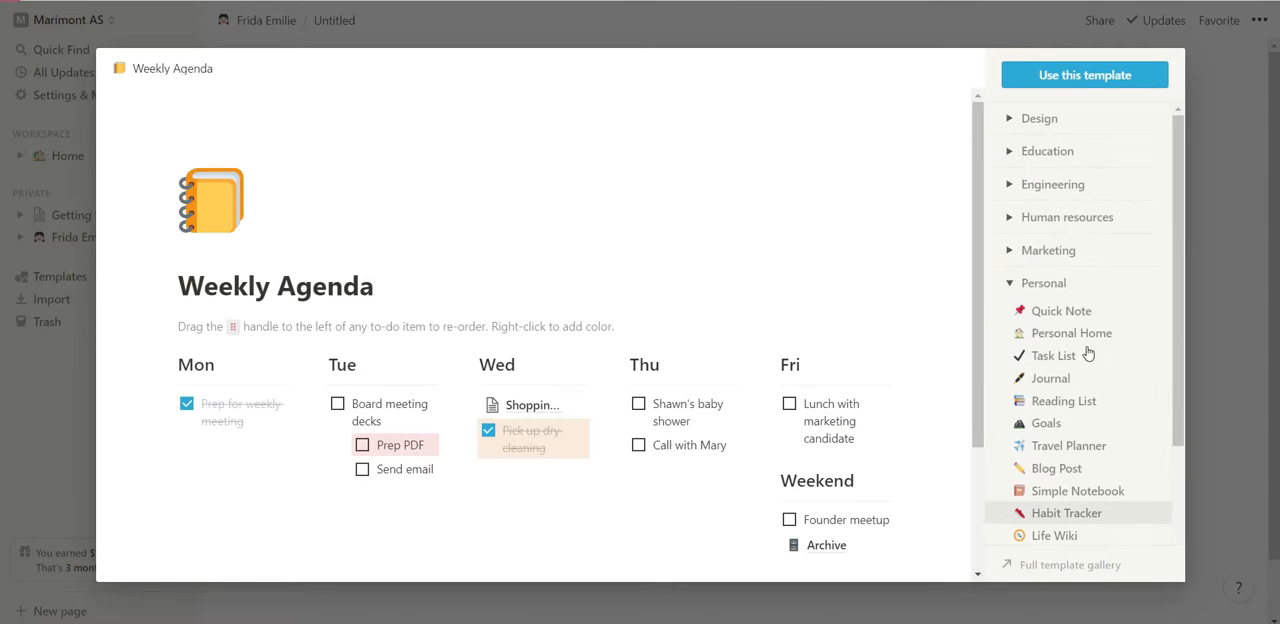
Expand the Marketing templates and preview Brand Assets, Meeting Notes and Media List.
click(1050, 251)
click(1064, 280)
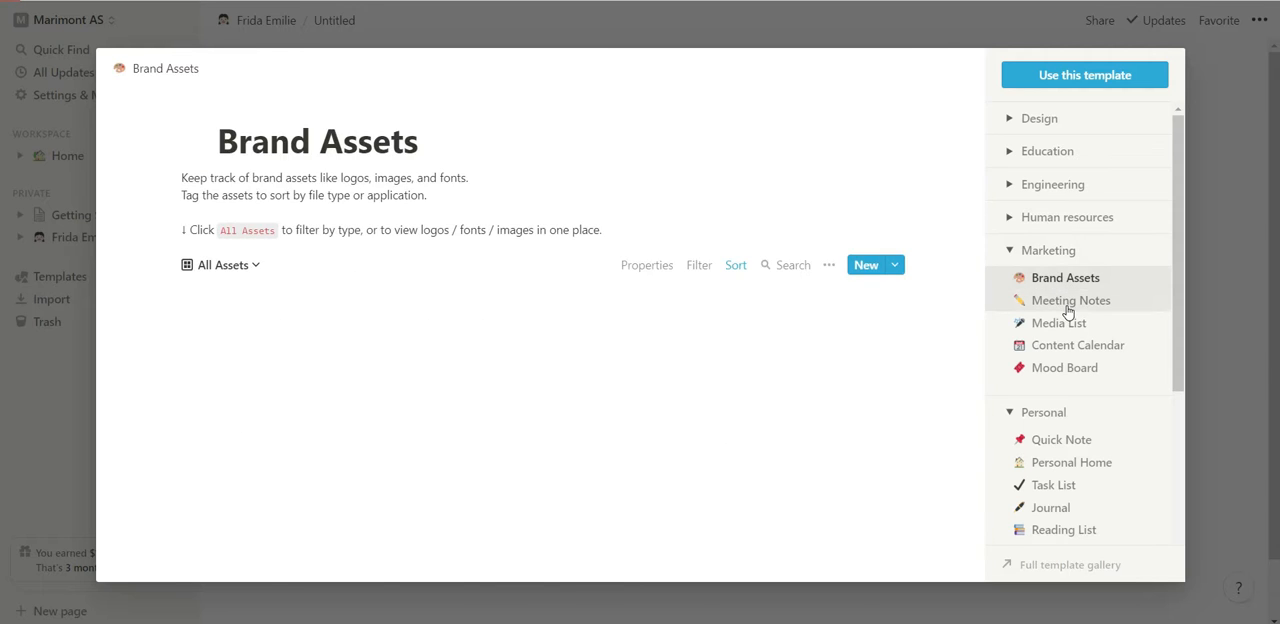
click(1067, 306)
click(1062, 325)
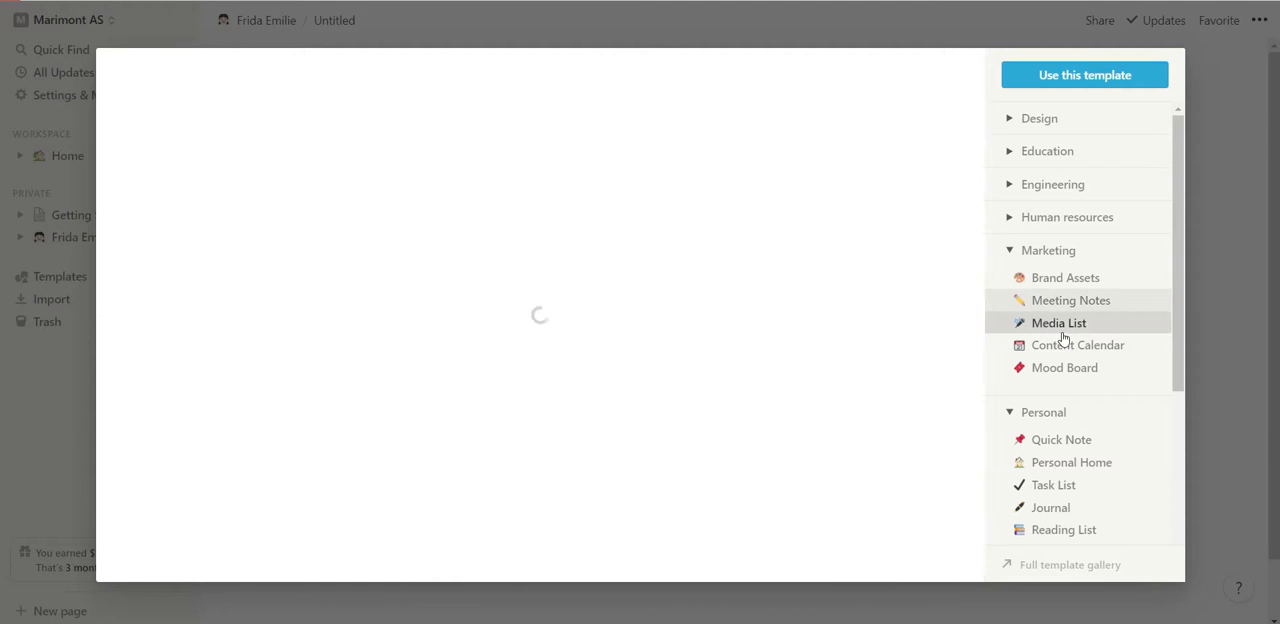
Compare the Content Calendar template with the example board in the desktop app and apply it to the new page in Chrome.
click(1063, 348)
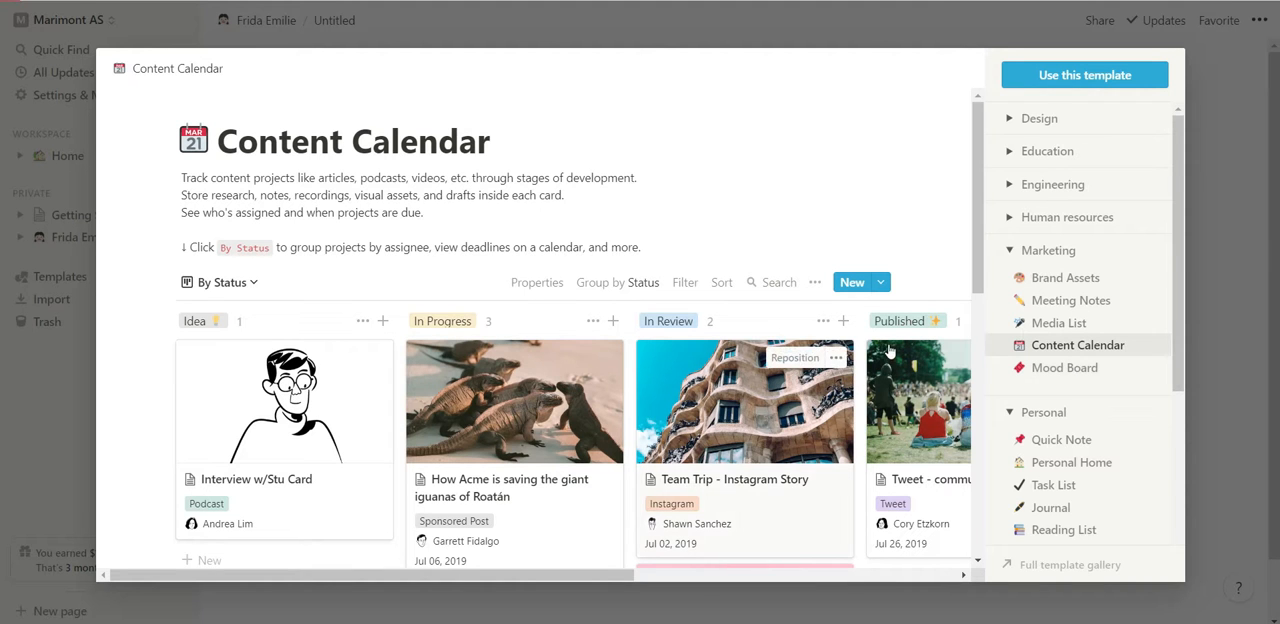
scroll(888, 350, down, 3)
scroll(885, 346, up, 3)
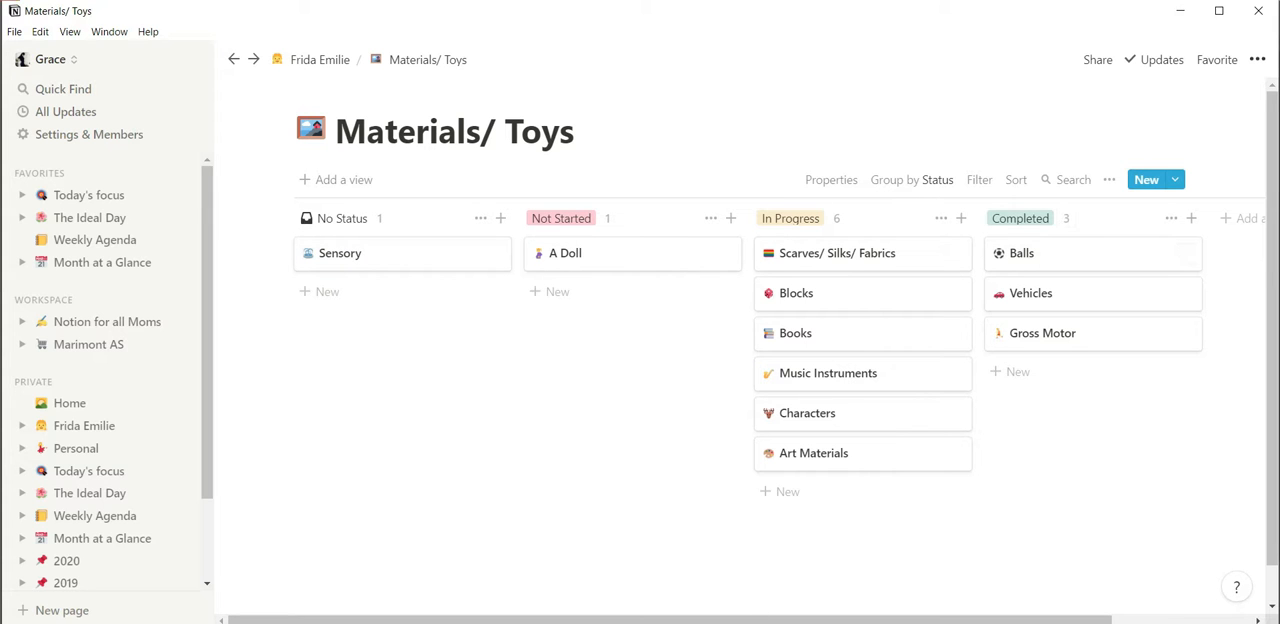
mouse_move(638, 622)
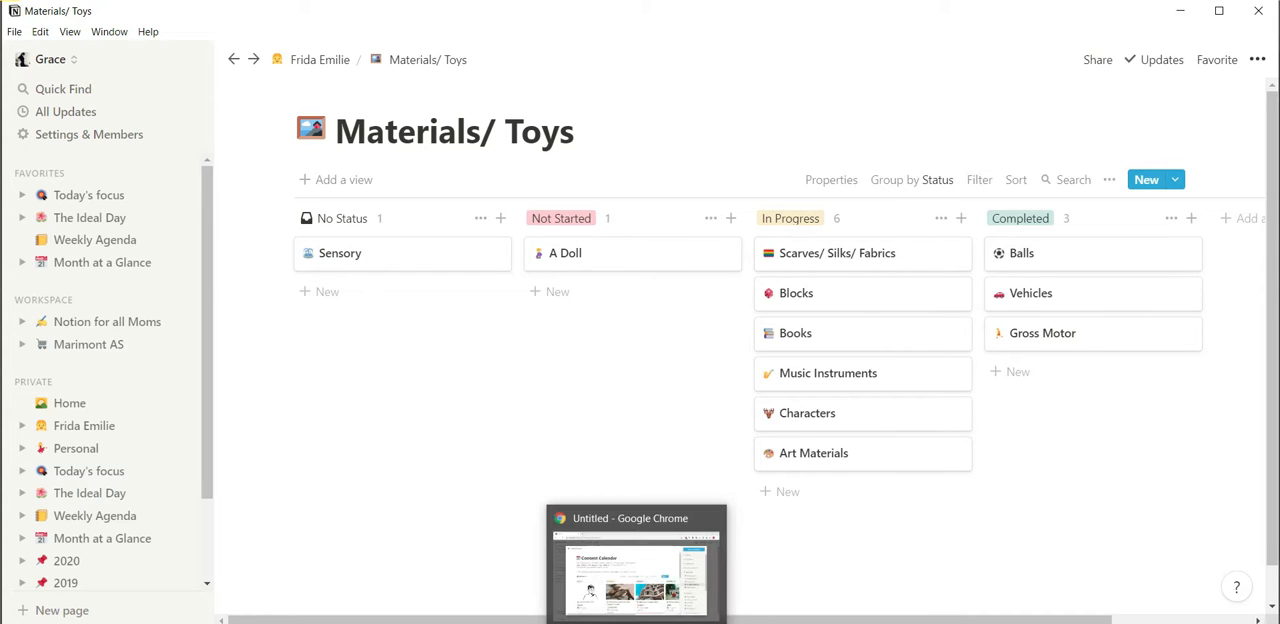
click(639, 598)
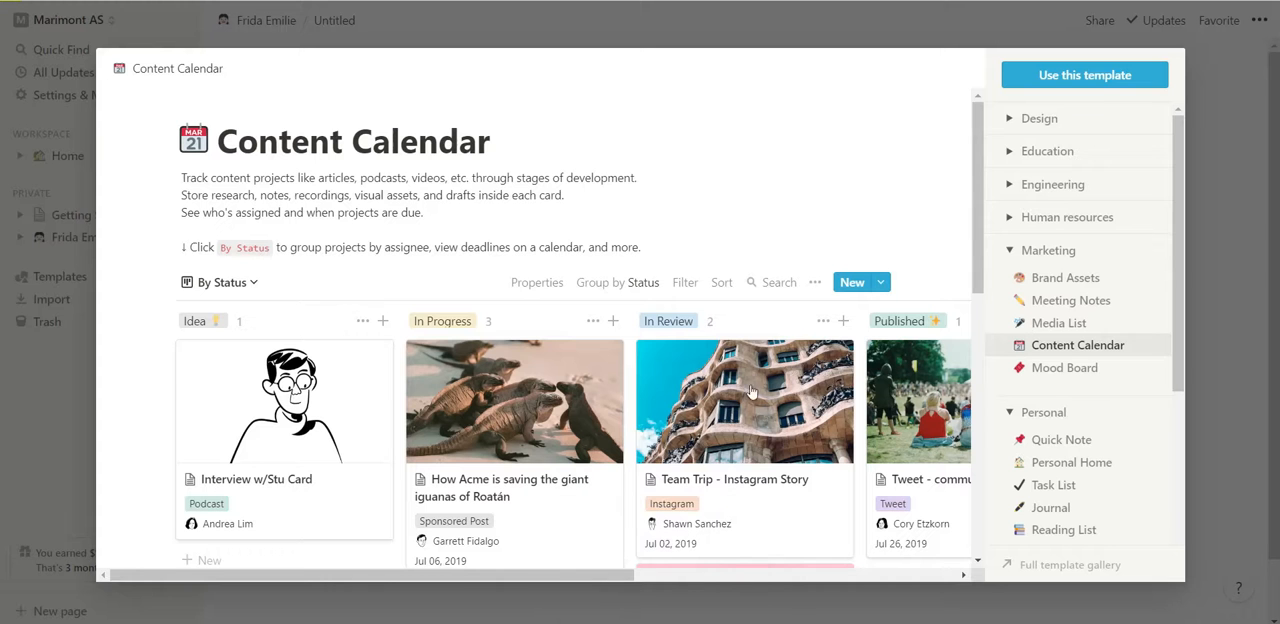
click(1037, 84)
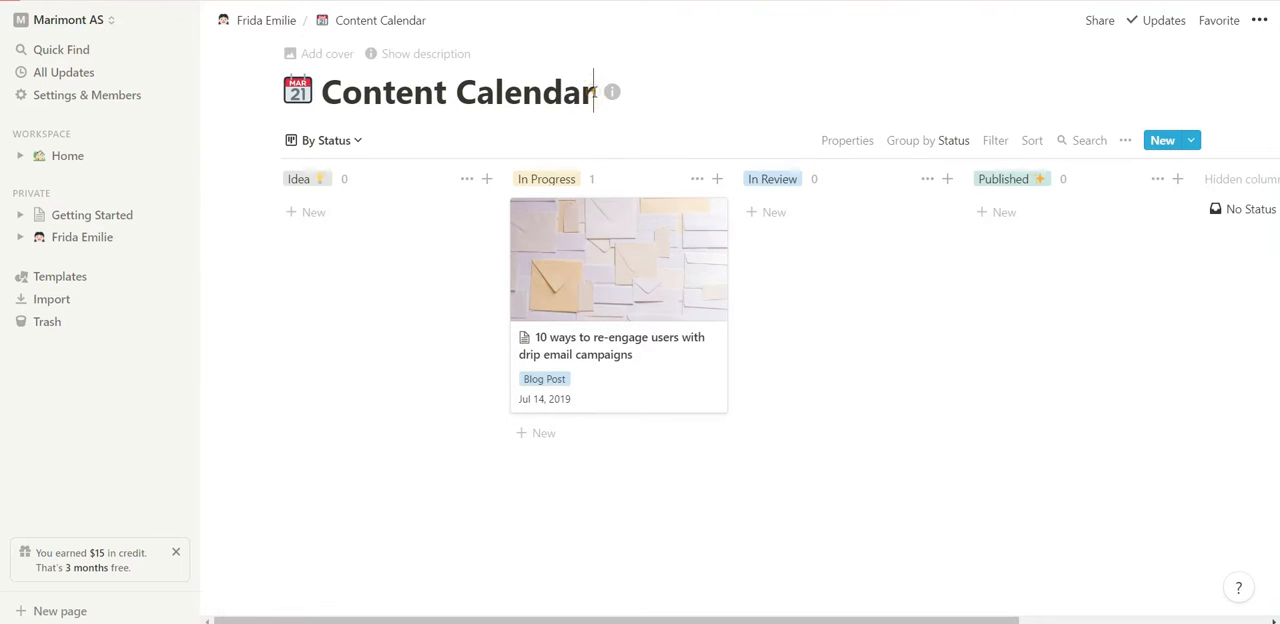
Replace the title of the new content calendar page with "Materials/ Toys".
drag(594, 92, 325, 76)
key(BackSpace)
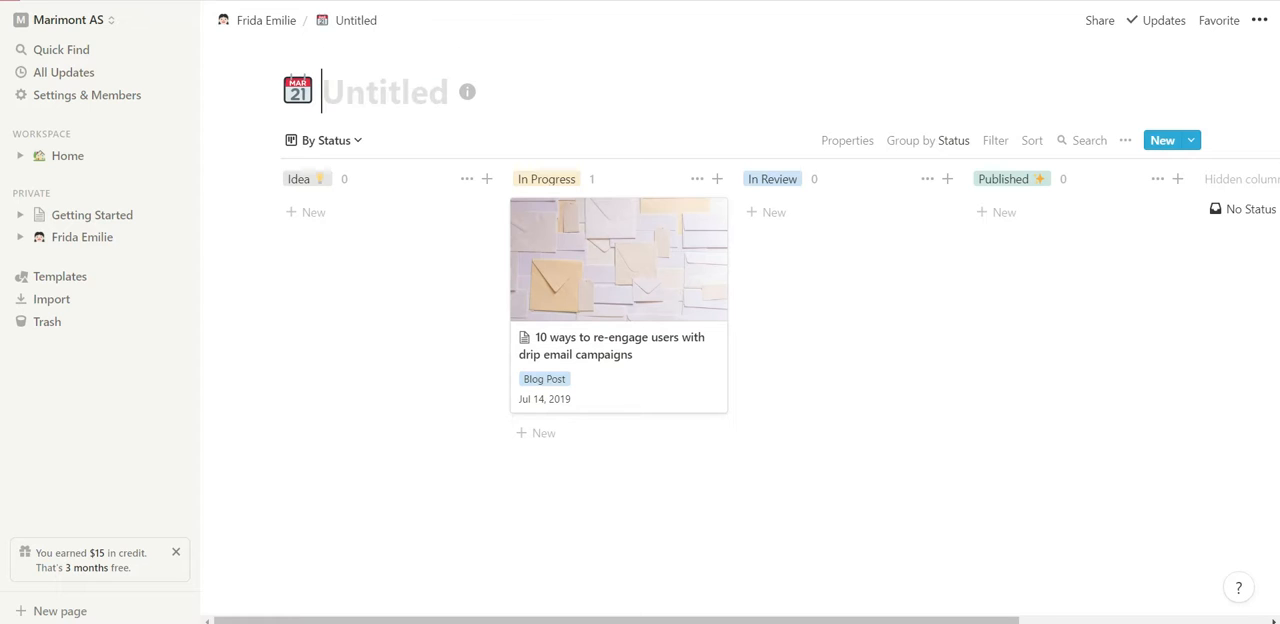
text(Mat)
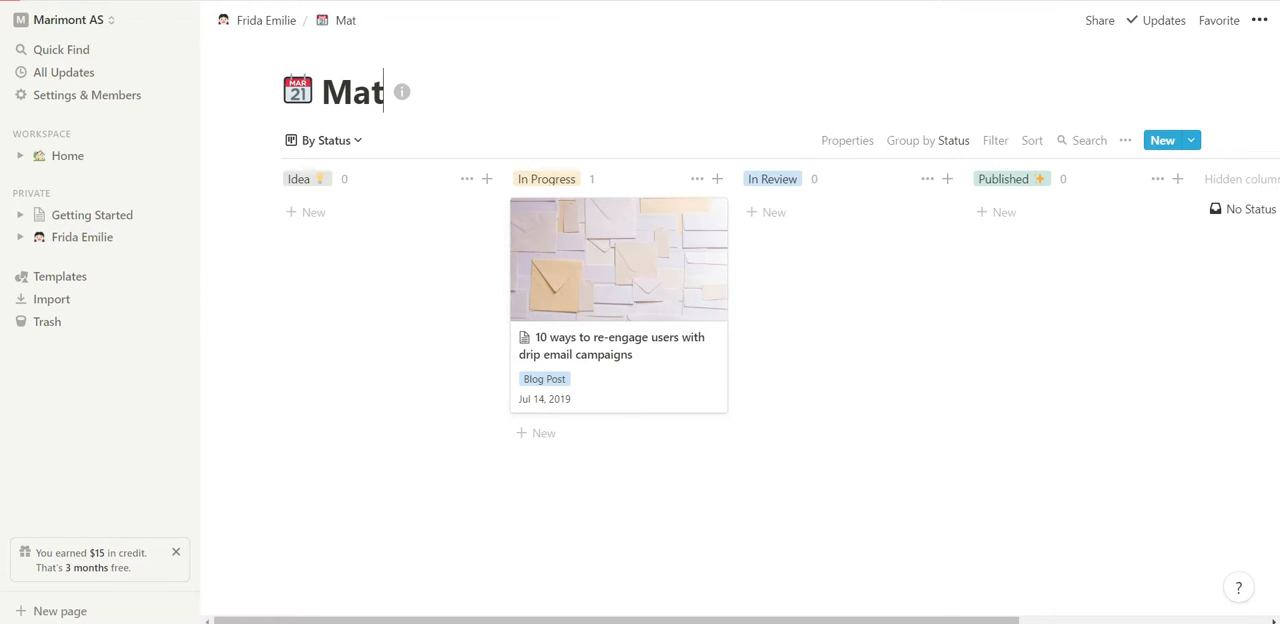
text(erials/ Toys)
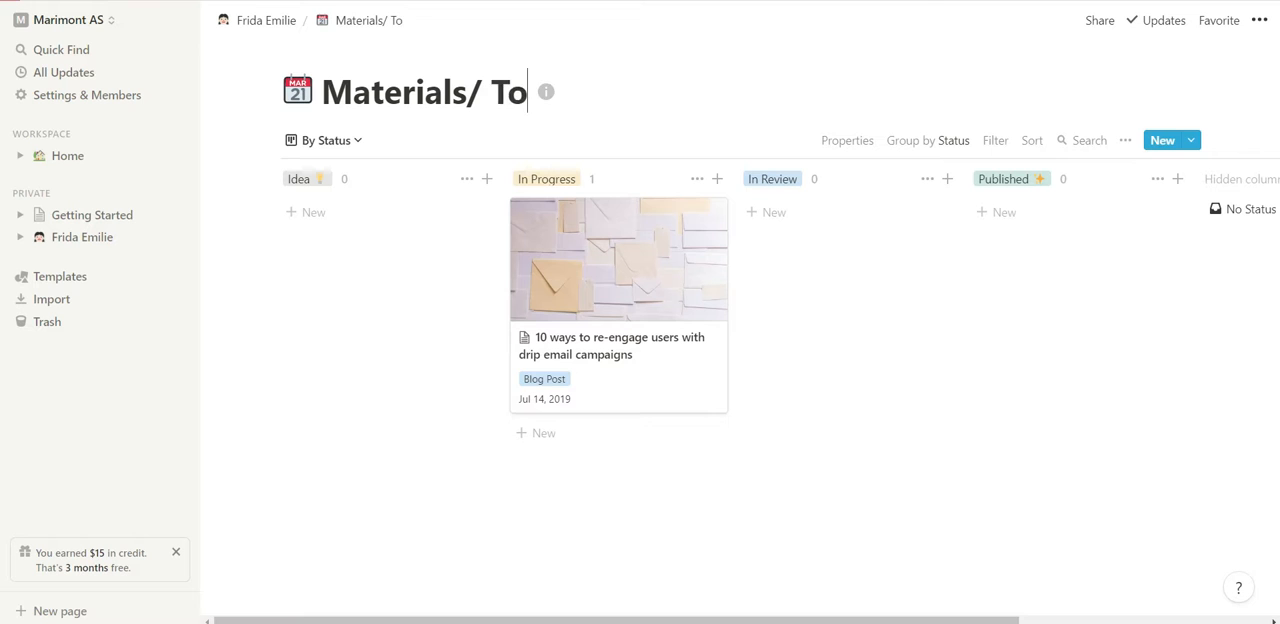
Change the Materials/ Toys page icon from the calendar to the red balloon emoji.
click(297, 91)
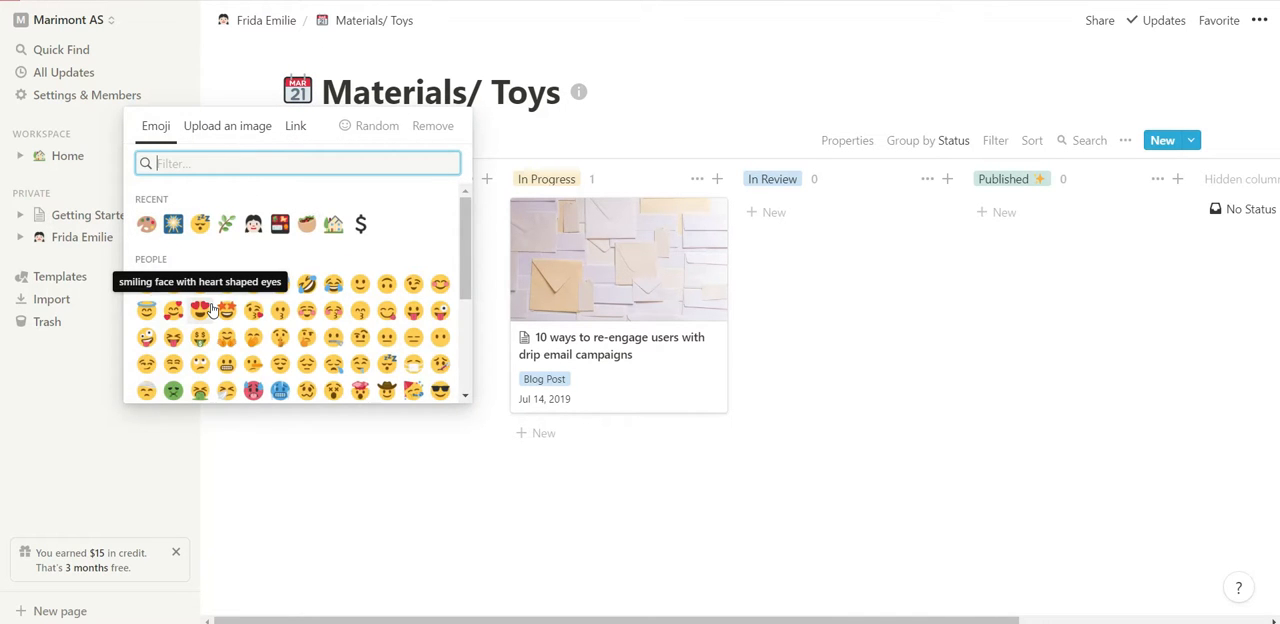
scroll(212, 311, down, 6)
scroll(212, 313, down, 10)
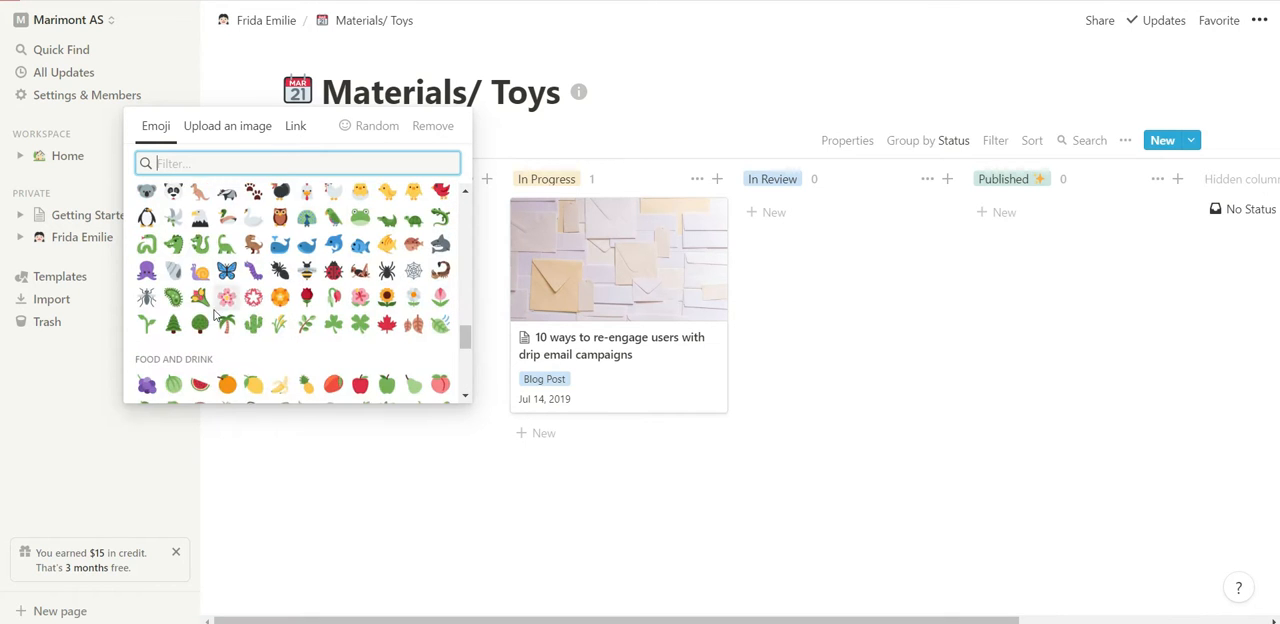
scroll(213, 314, down, 10)
scroll(213, 316, up, 5)
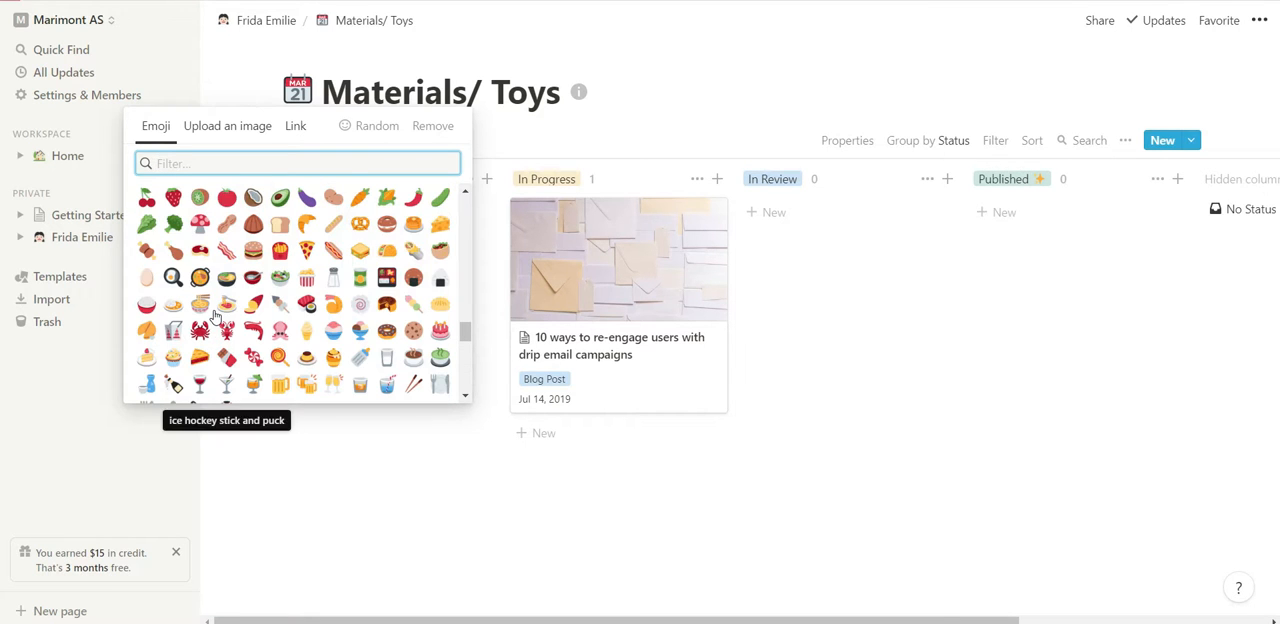
scroll(214, 316, down, 5)
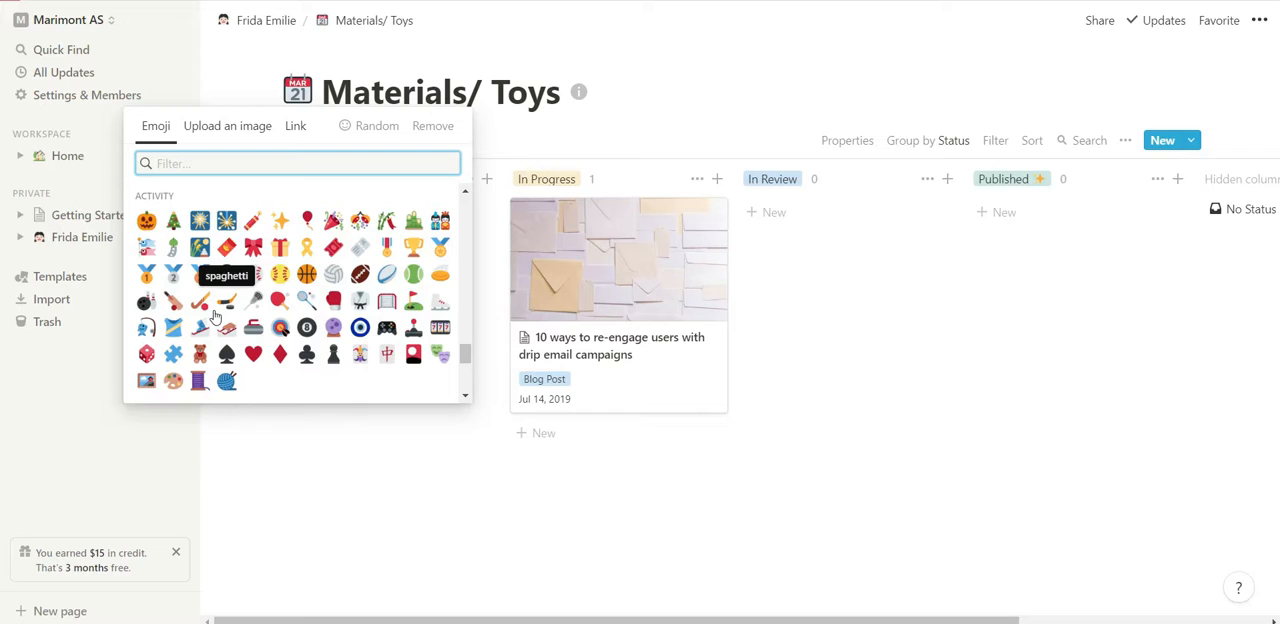
click(308, 221)
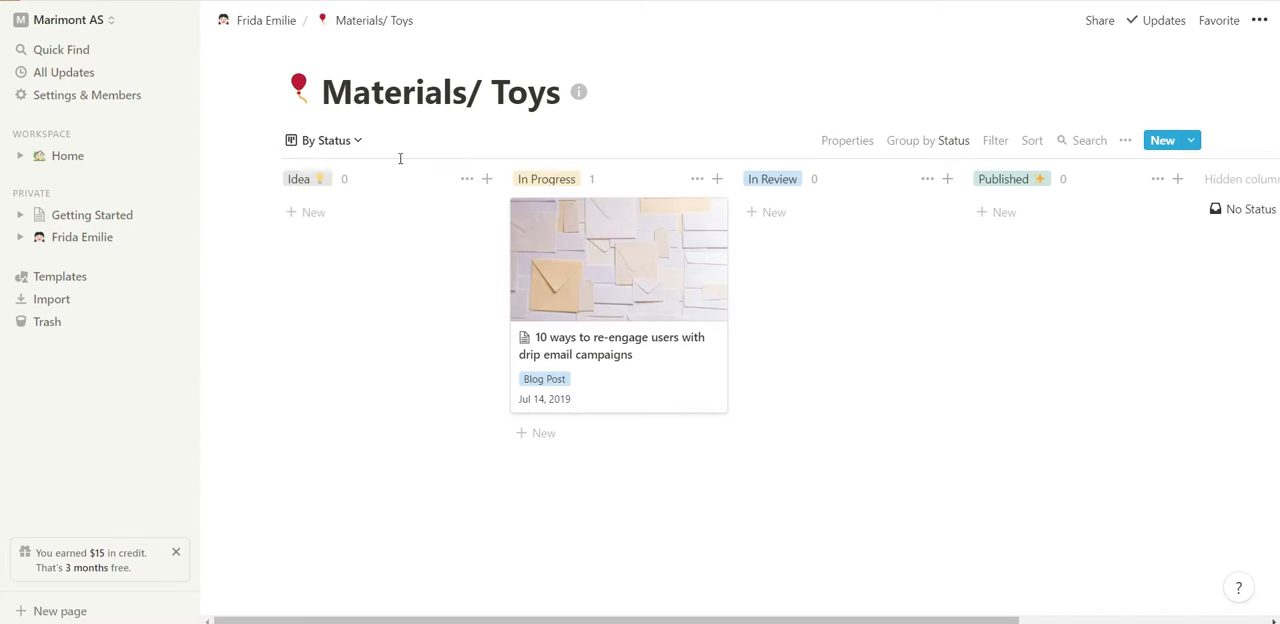
Rename the Idea column as Categories, keeping its light bulb emoji.
click(303, 181)
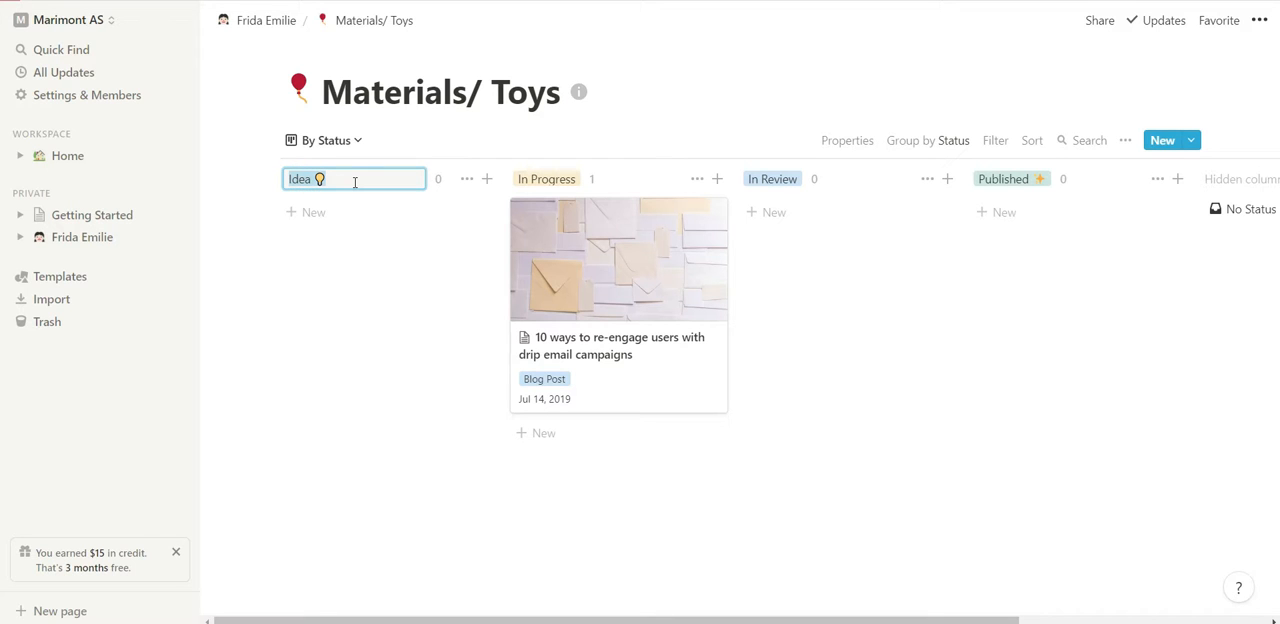
click(333, 188)
drag(311, 180, 282, 185)
key(BackSpace)
text(Categ)
key(BackSpace)
text(goei)
key(BackSpace)
key(BackSpace)
text(ries)
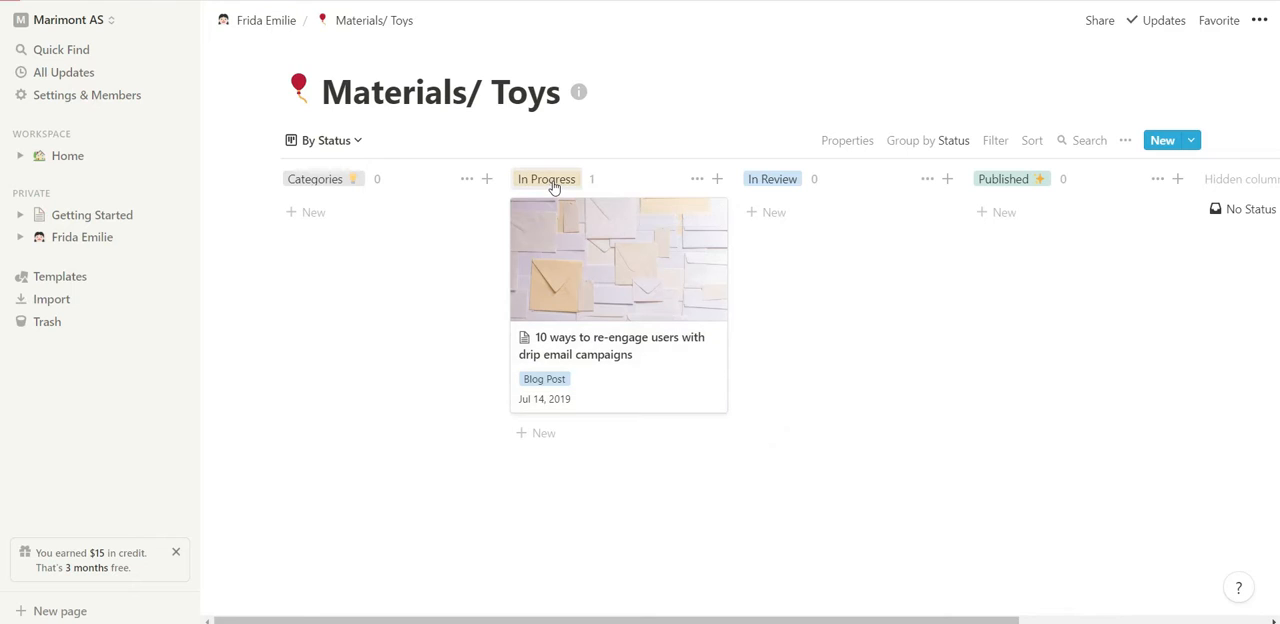
Rename the Categories column as Not Started, keeping its light bulb emoji.
click(553, 183)
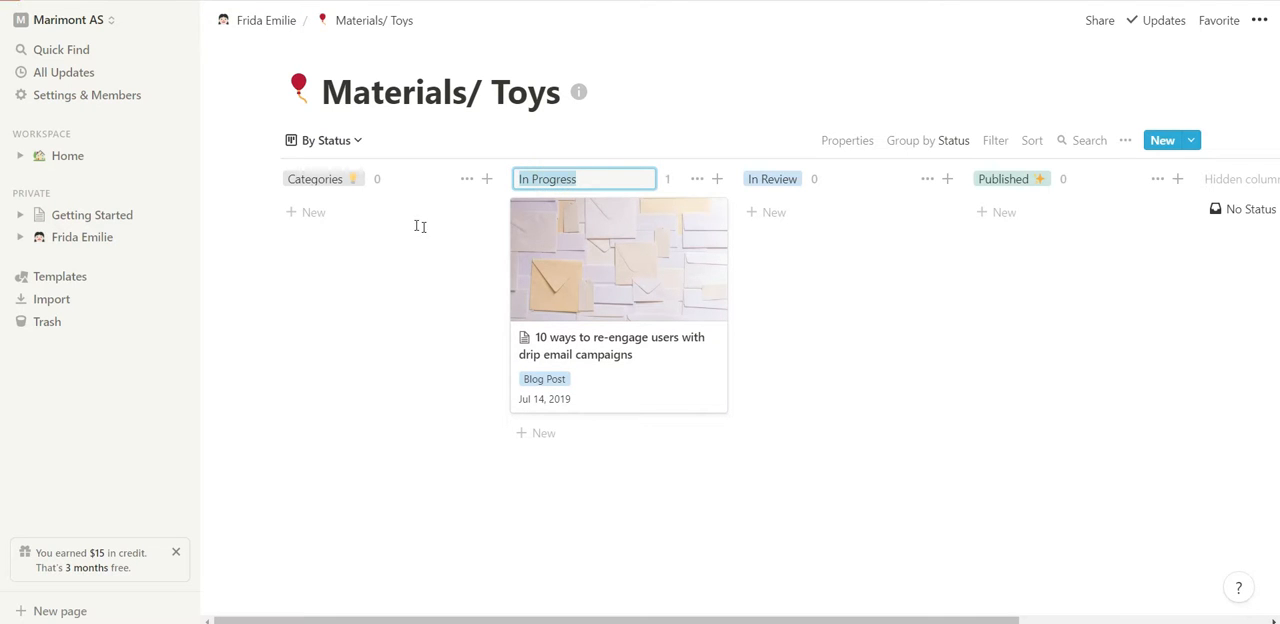
click(336, 181)
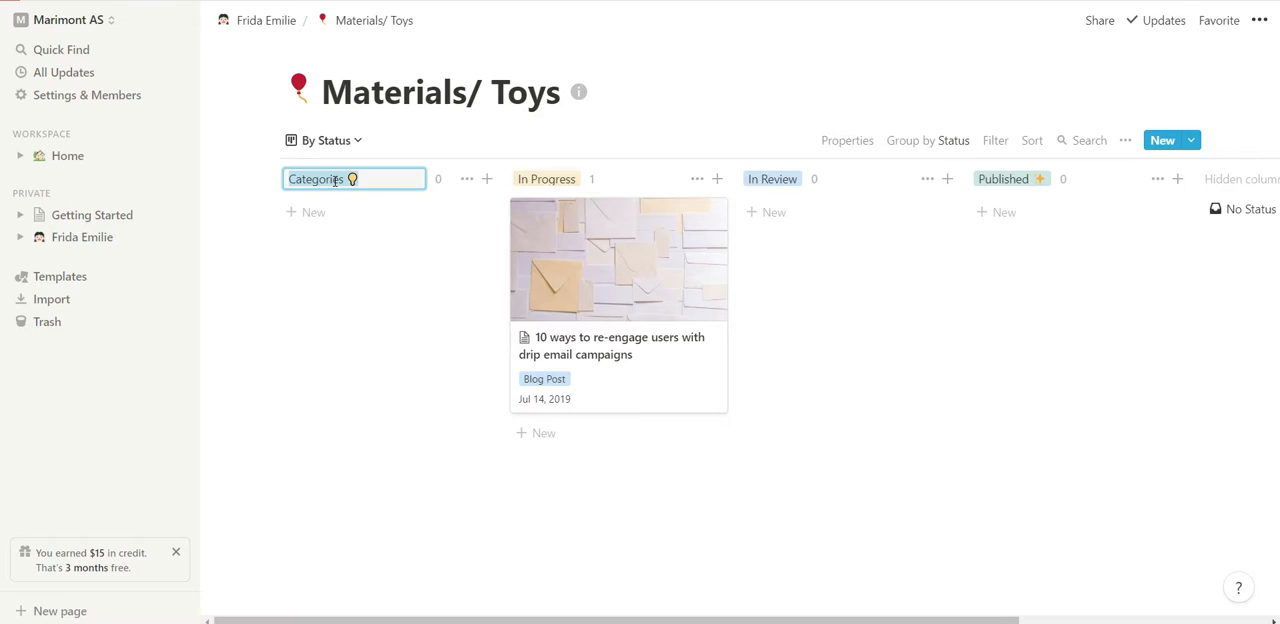
key(Left)
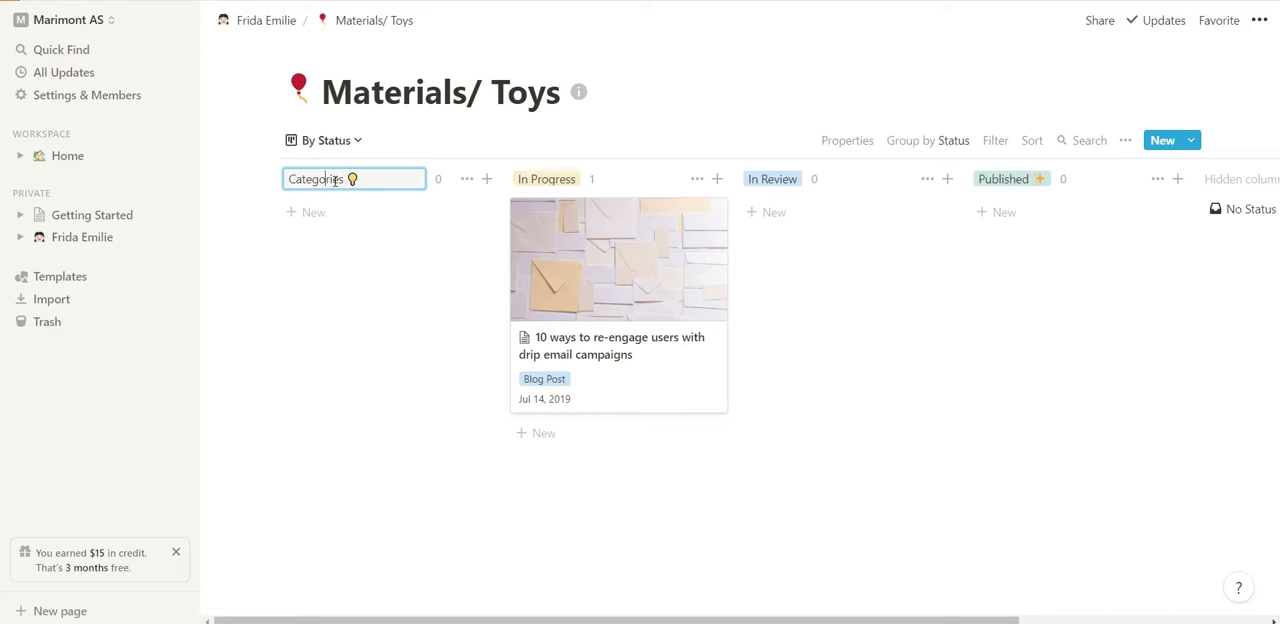
key(BackSpace)
key(BackSpace)
key(BackSpace)
key(BackSpace)
key(BackSpace)
key(BackSpace)
key(BackSpace)
key(BackSpace)
key(BackSpace)
key(BackSpace)
text(Not Started)
click(764, 186)
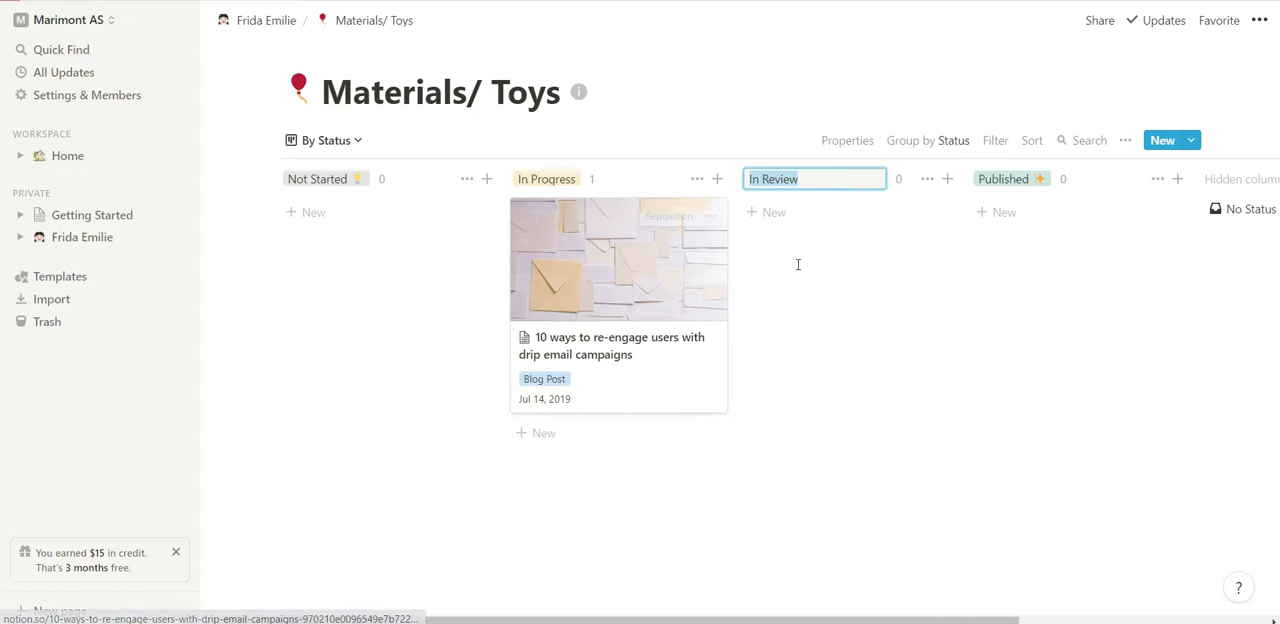
key(BackSpace)
key(Escape)
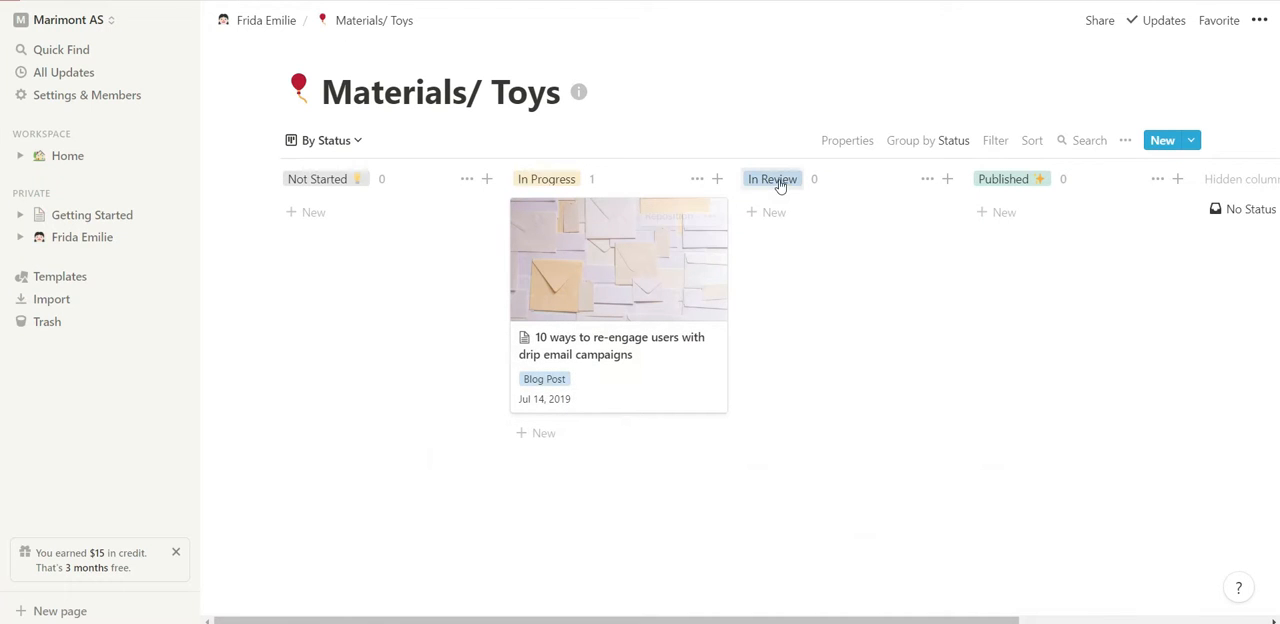
click(780, 179)
Rename the Published column as Completed, keeping its sparkle emoji.
click(1035, 179)
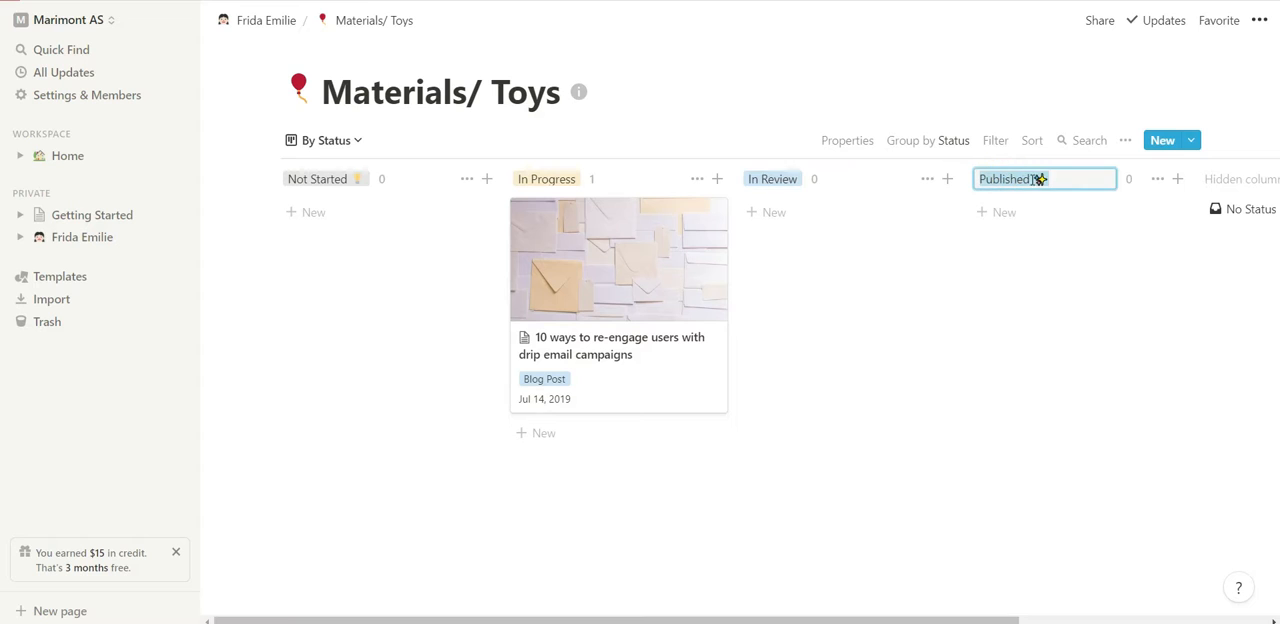
key(Right)
key(BackSpace)
key(BackSpace)
key(BackSpace)
key(BackSpace)
key(BackSpace)
key(BackSpace)
key(BackSpace)
key(BackSpace)
key(BackSpace)
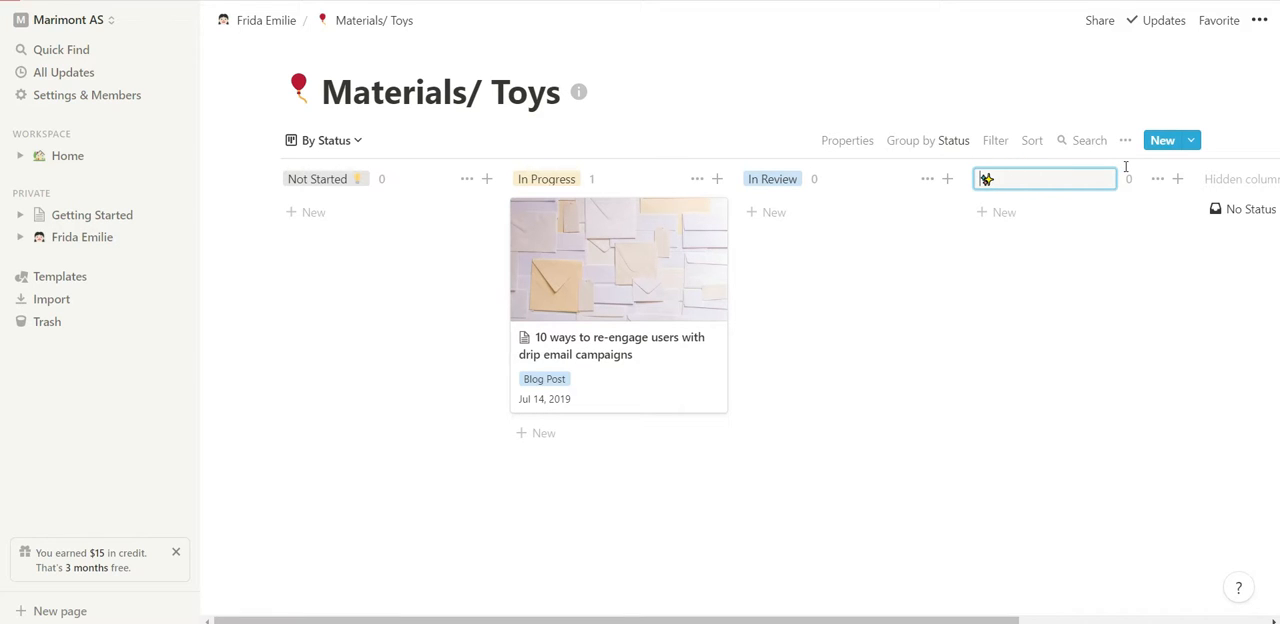
text(Completed)
Delete the In Review column from the Materials/ Toys board.
click(927, 179)
click(900, 229)
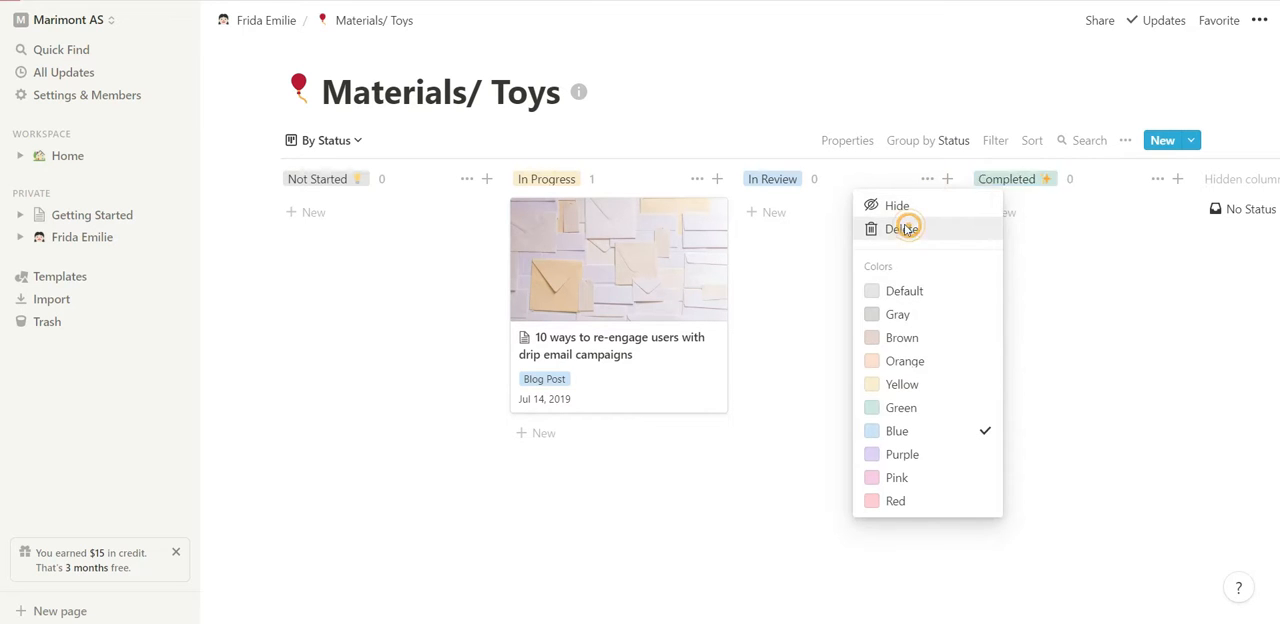
click(648, 329)
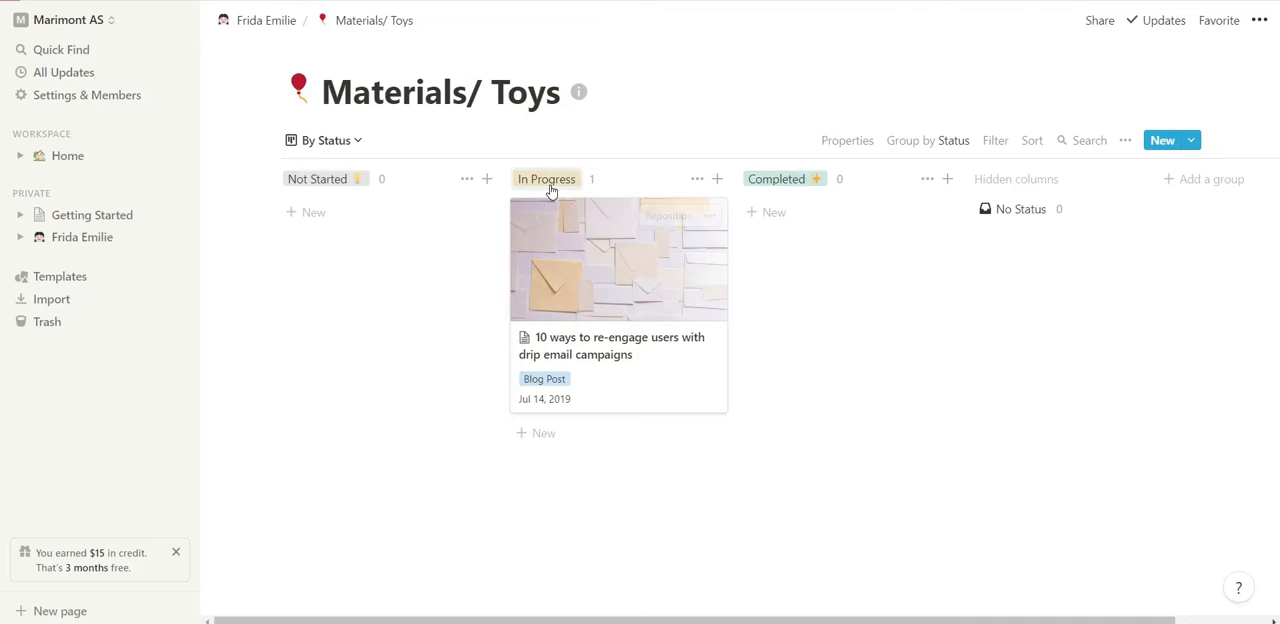
Add a card named Characters to the Not Started column.
click(306, 212)
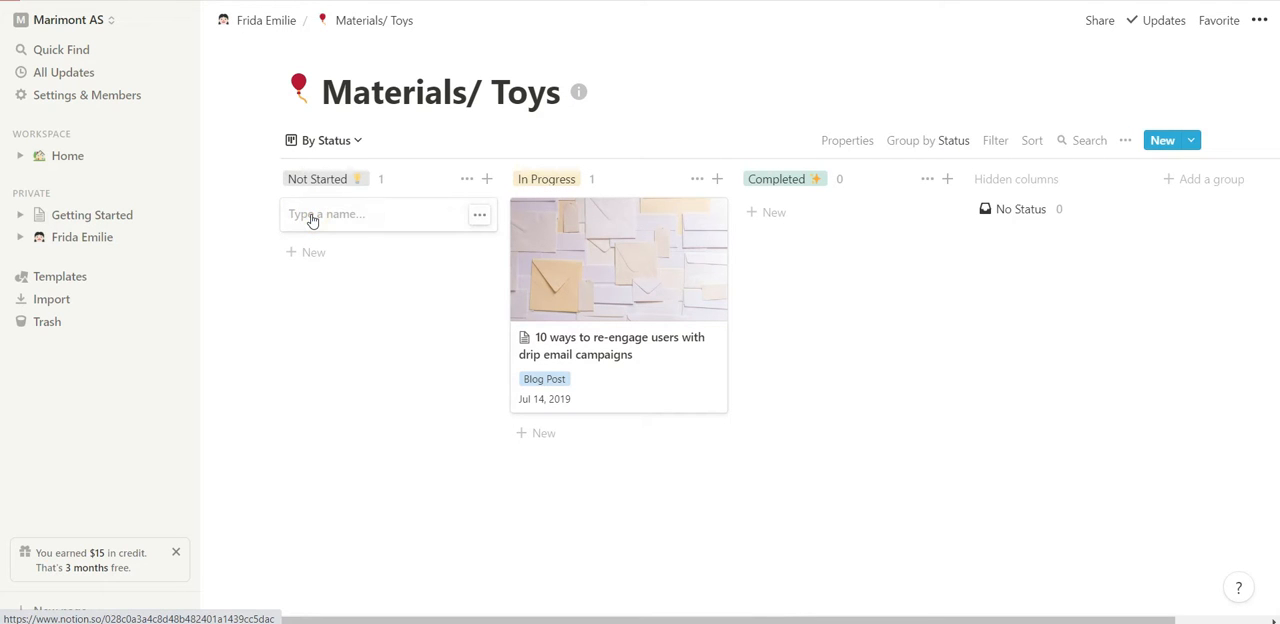
text(C)
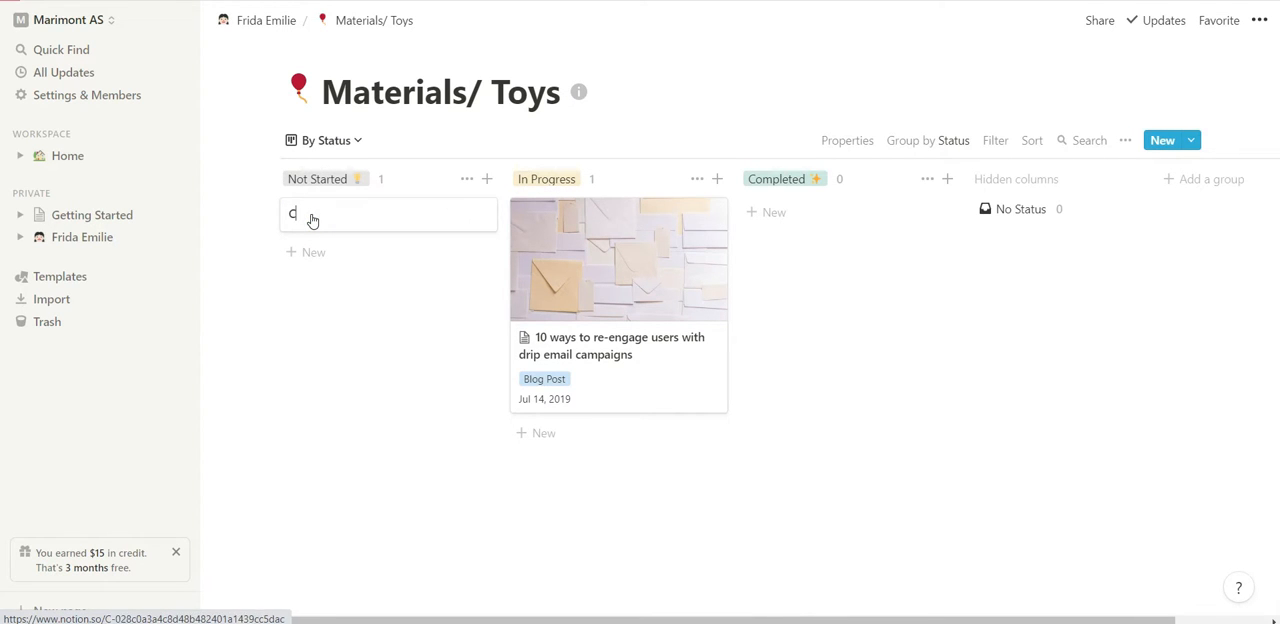
text(haracters)
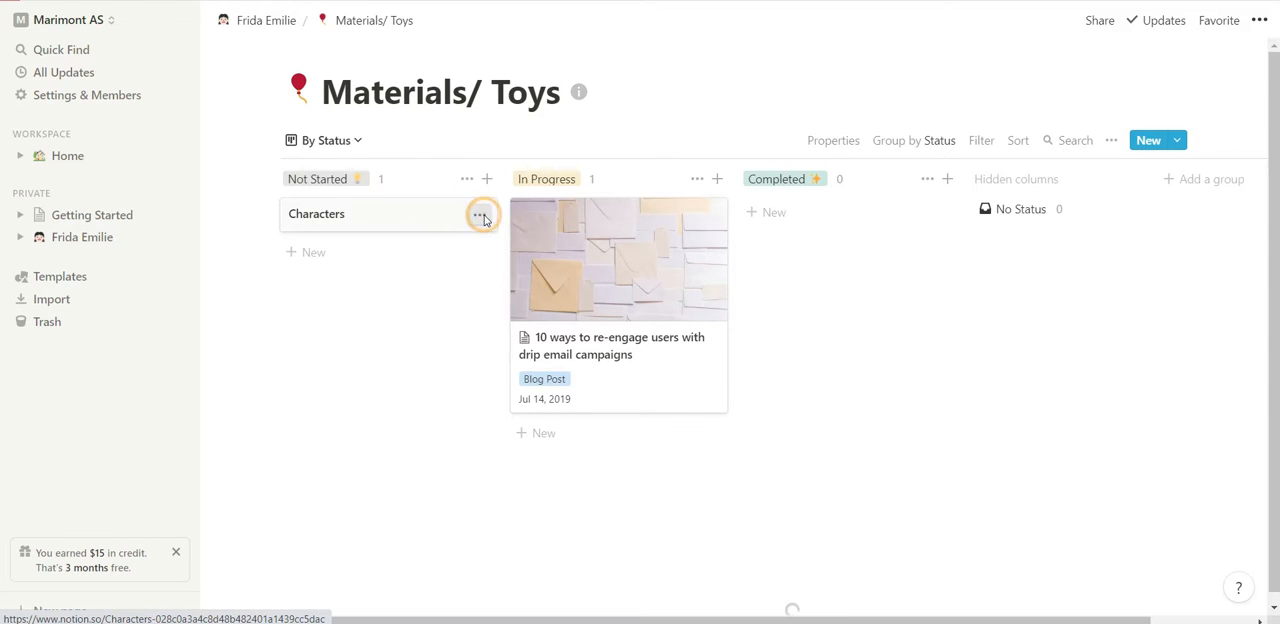
Open the Characters card, examine its properties and available page templates, and close it.
click(481, 216)
click(426, 216)
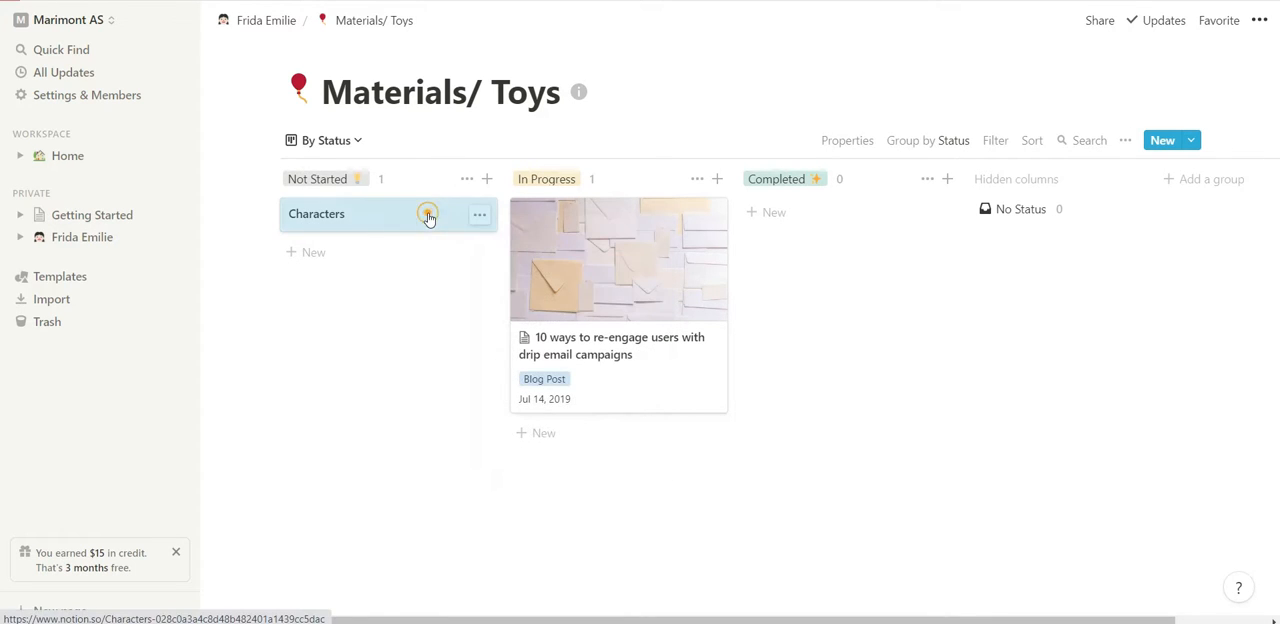
click(429, 218)
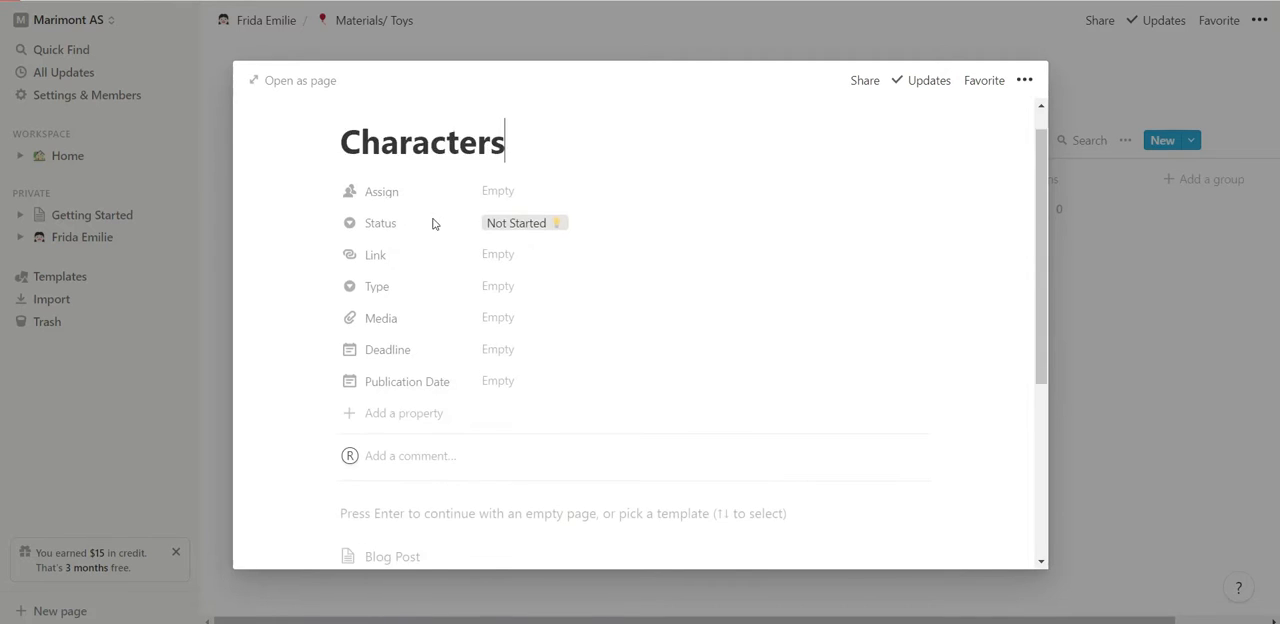
scroll(431, 220, down, 3)
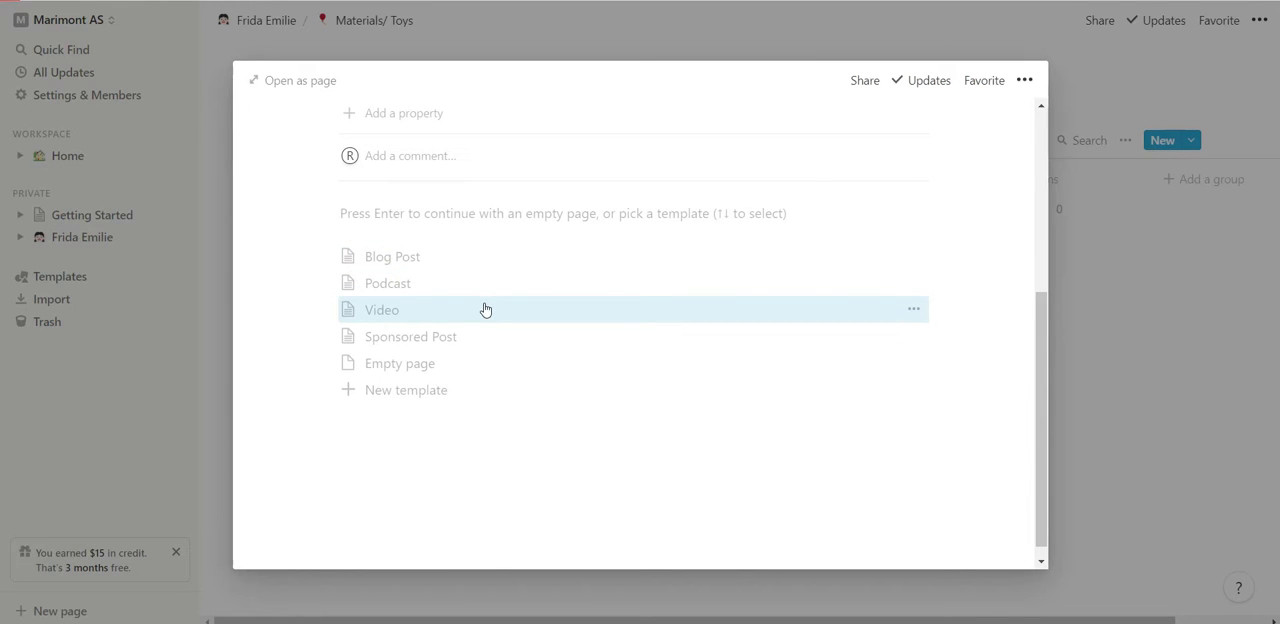
scroll(485, 310, up, 3)
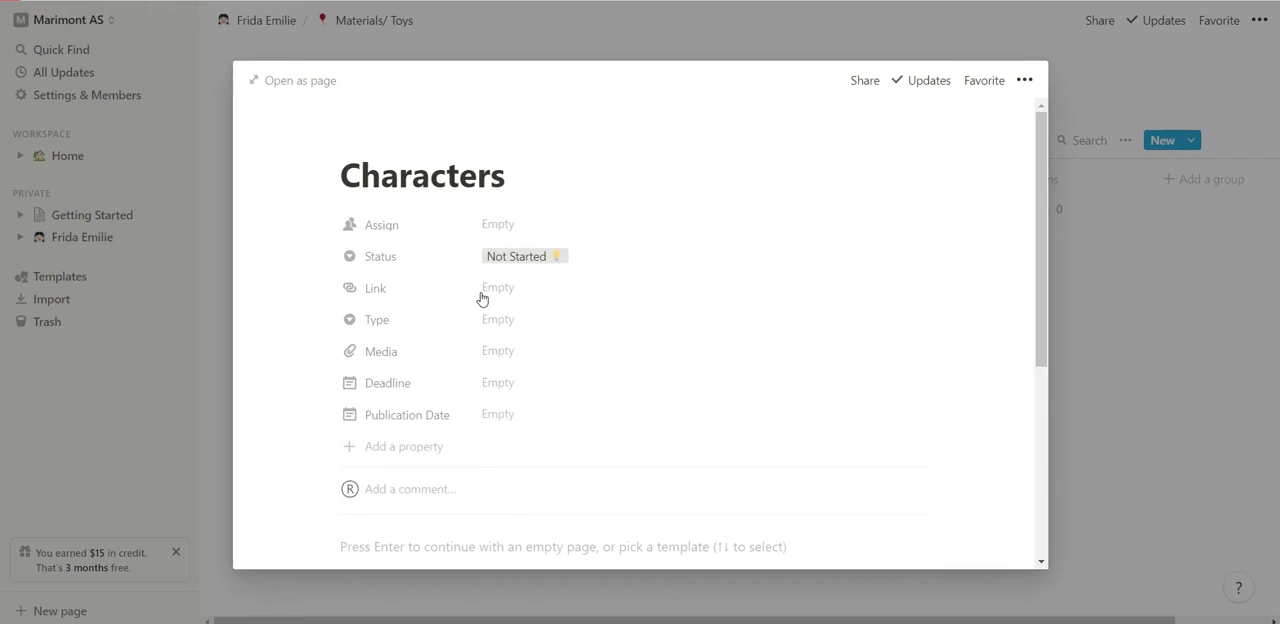
scroll(708, 278, down, 3)
scroll(949, 388, up, 3)
click(1183, 373)
Add a second card named Vehicles to the Not Started column, correcting its capitalisation.
click(306, 254)
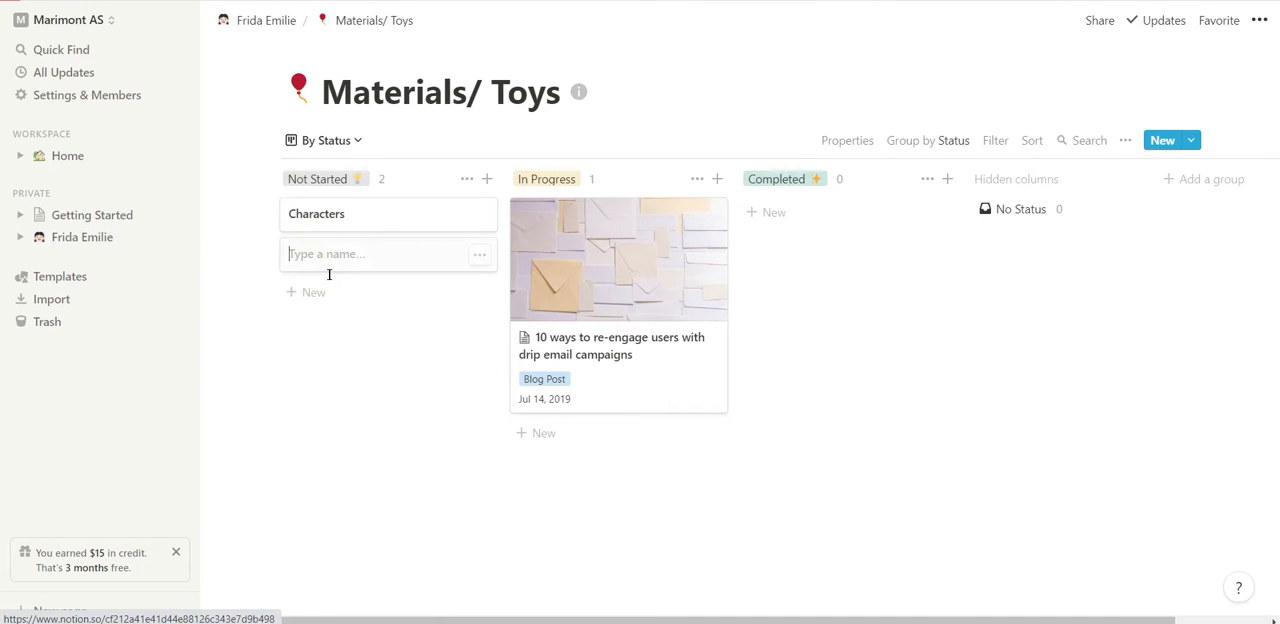
text(Ehicles)
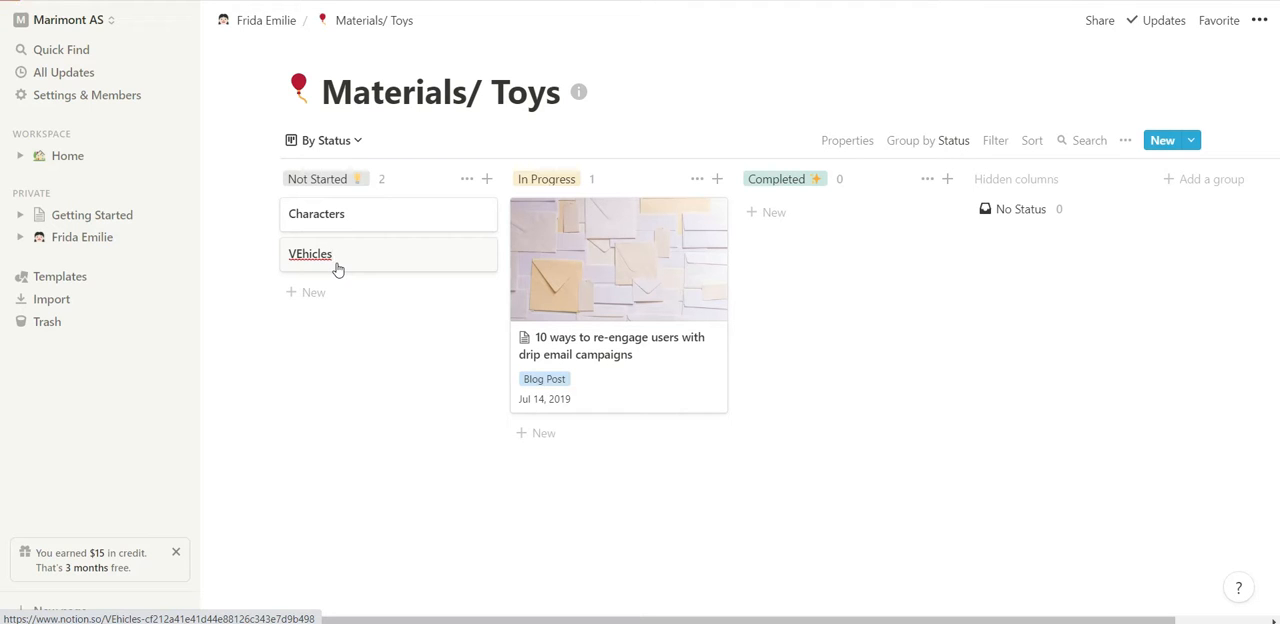
click(311, 256)
click(308, 256)
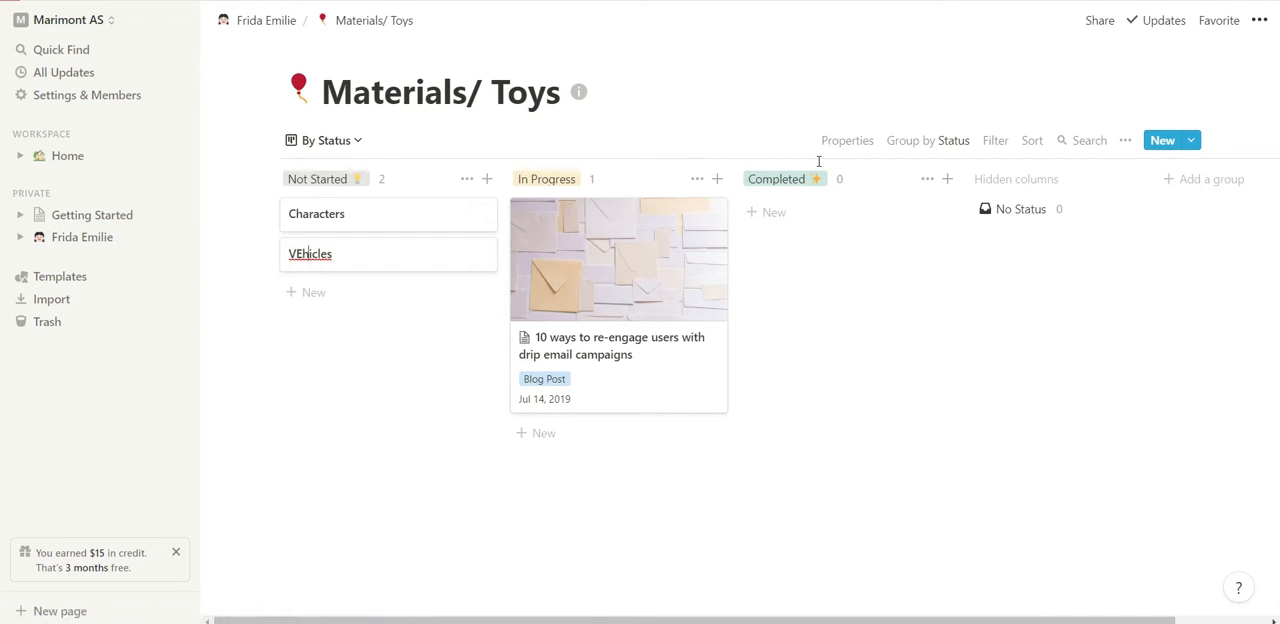
key(BackSpace)
text(e)
click(239, 302)
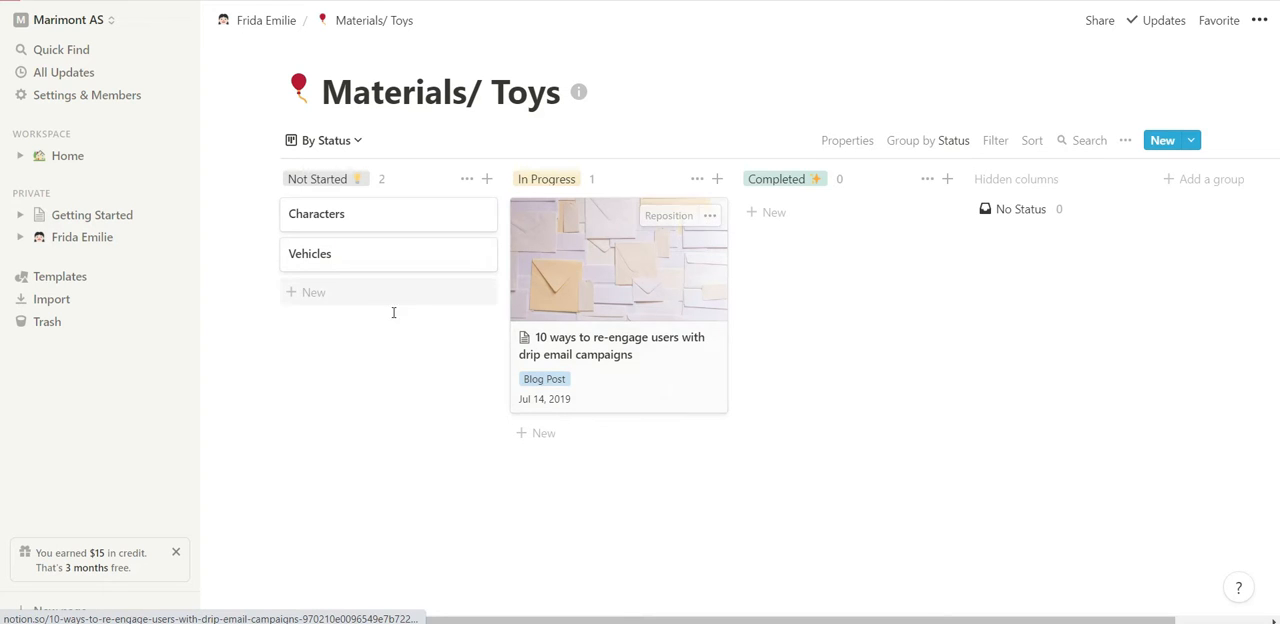
Add an unnamed card below Vehicles and delete the sample email campaigns card from the In Progress column.
click(350, 296)
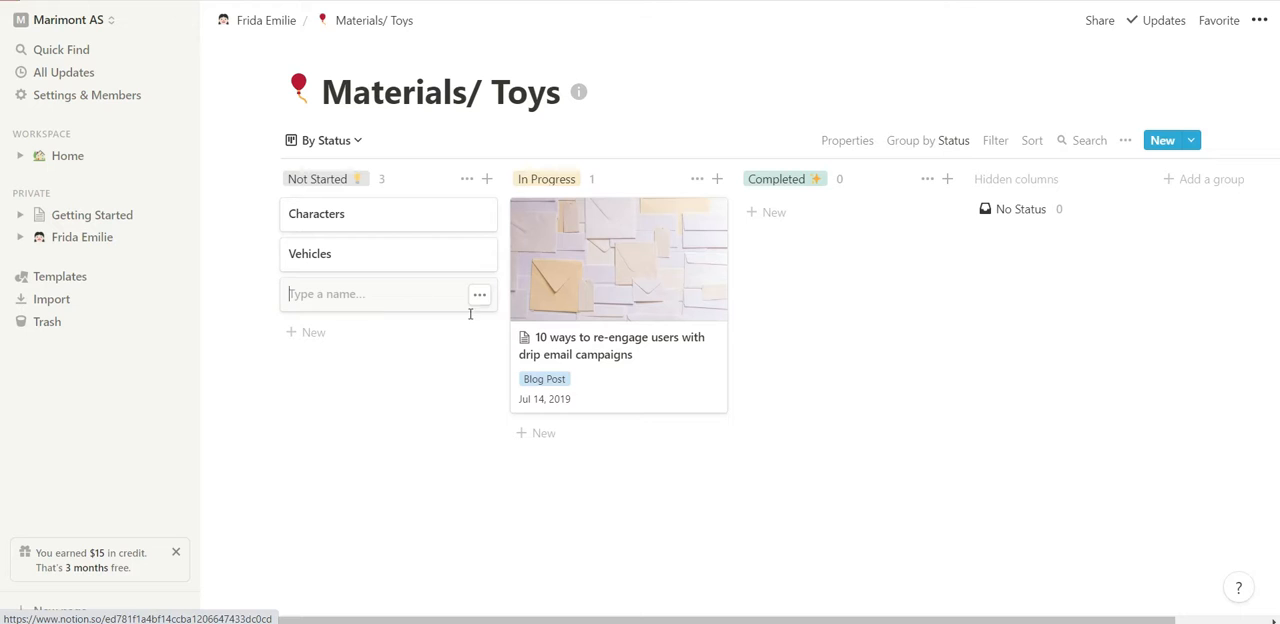
click(251, 300)
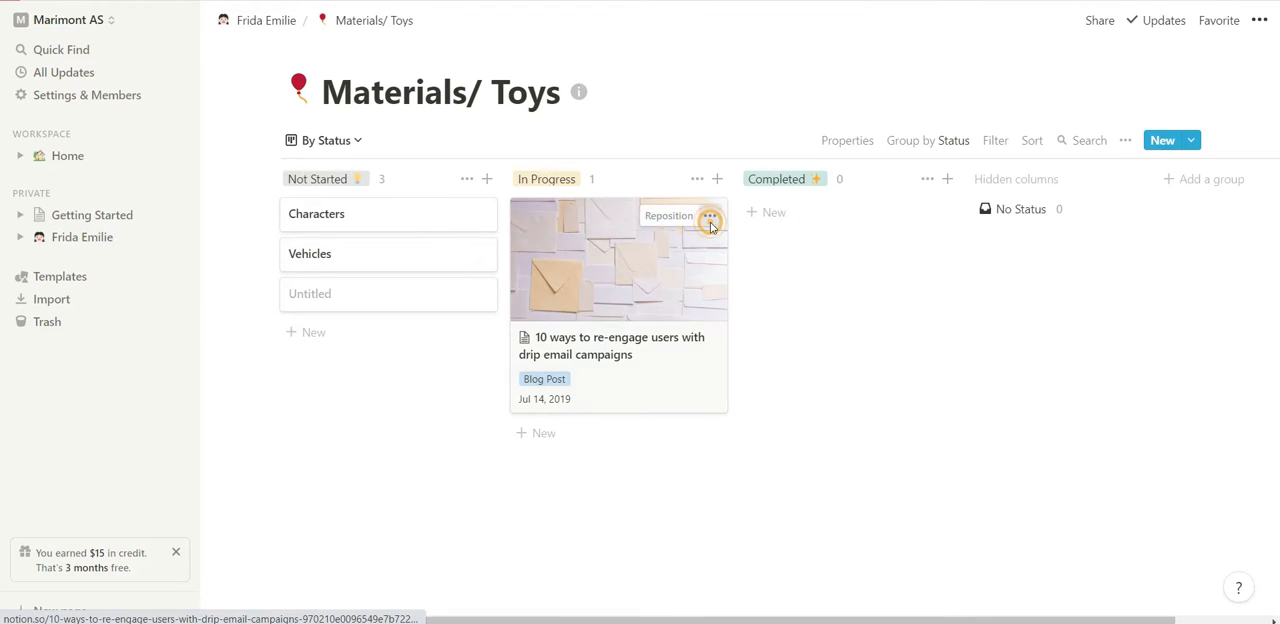
click(709, 216)
click(733, 280)
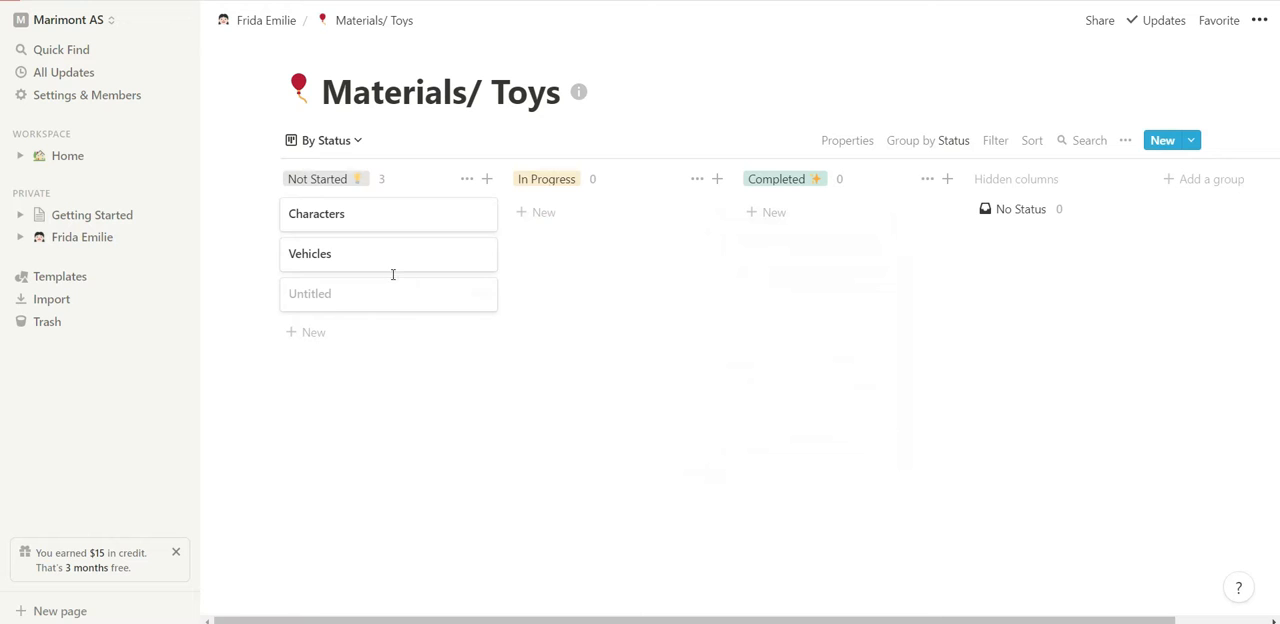
Move the Characters card from Not Started to Completed and switch to the example board in the Notion desktop app.
drag(383, 225, 828, 232)
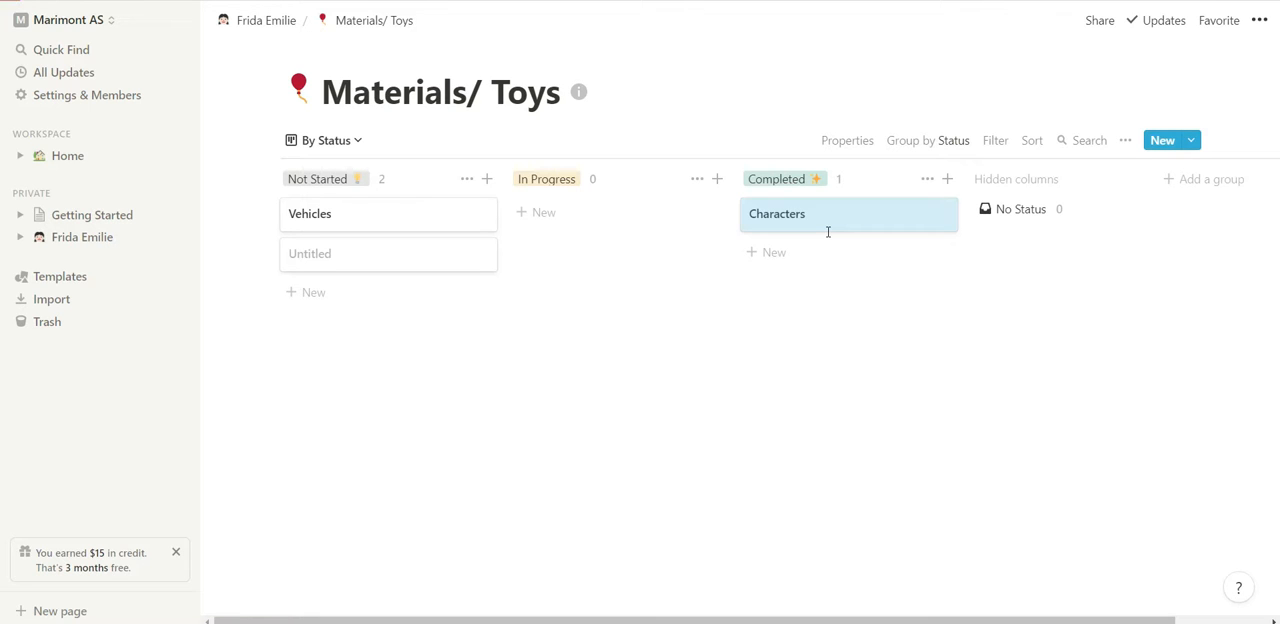
click(286, 33)
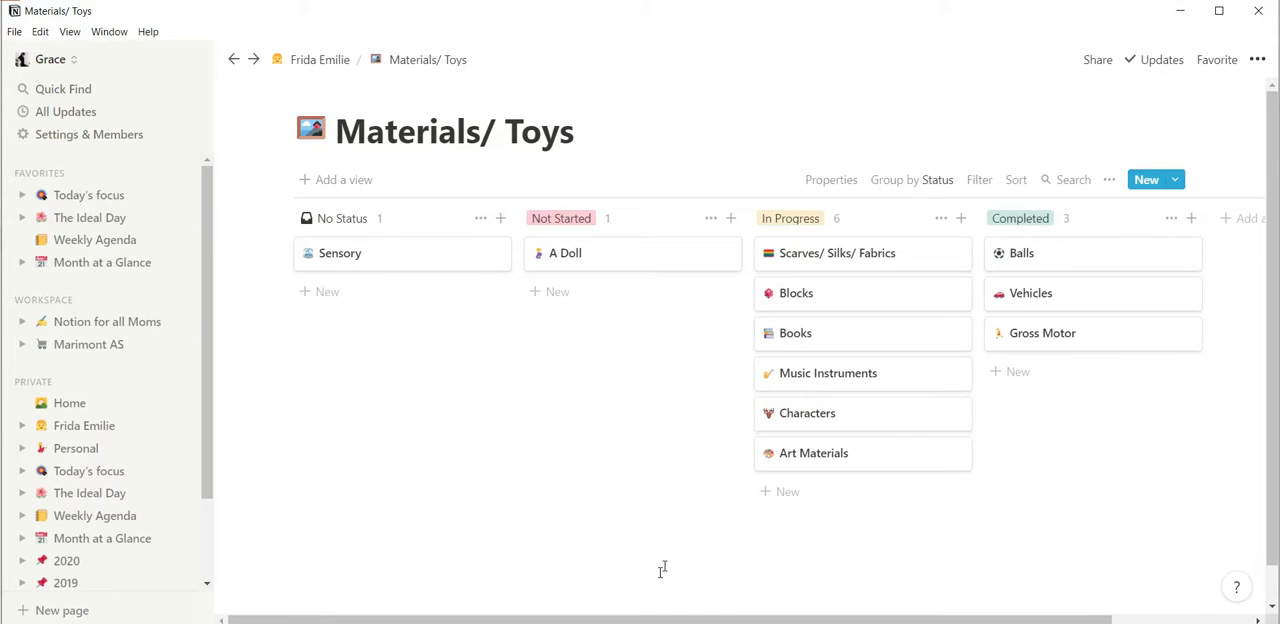
Return to the example child page, open Barnehage and its Clothes for Barnehage sub-page, and examine the board through to the Completed column.
click(321, 63)
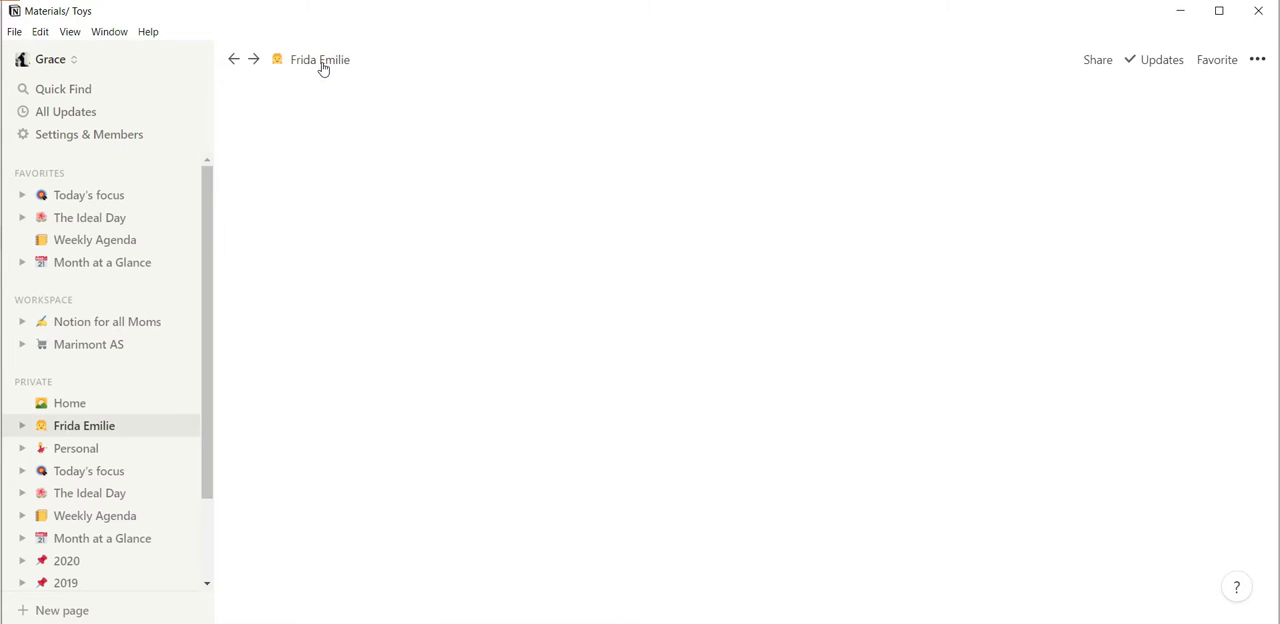
scroll(282, 207, down, 2)
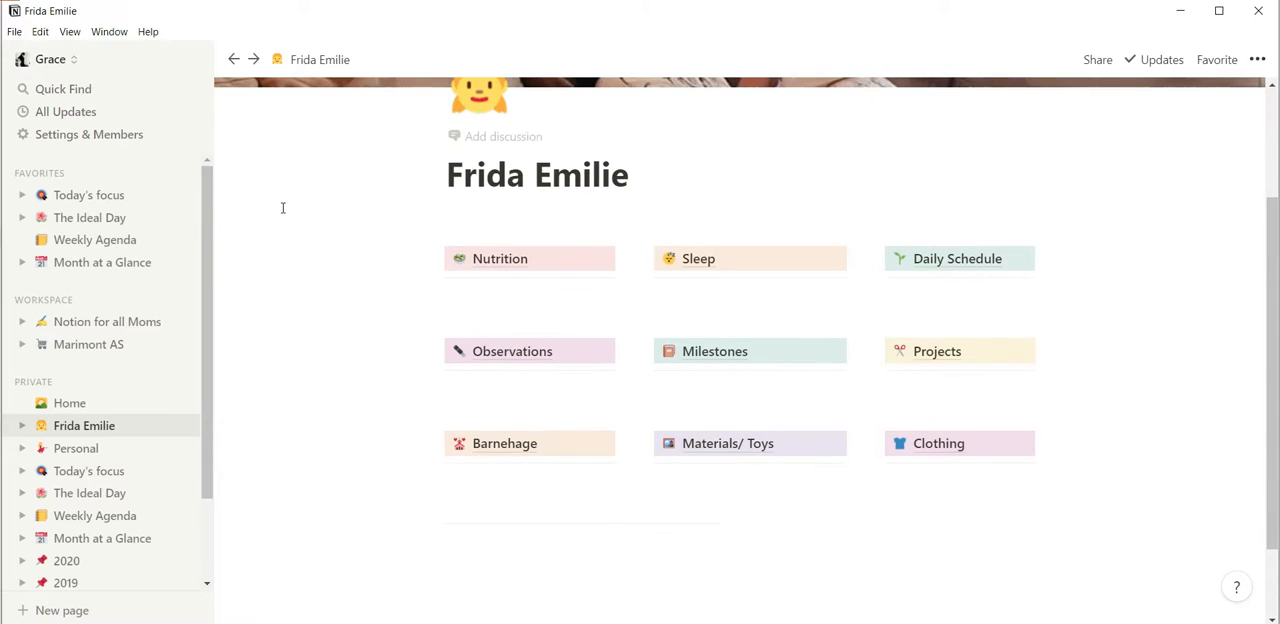
click(488, 450)
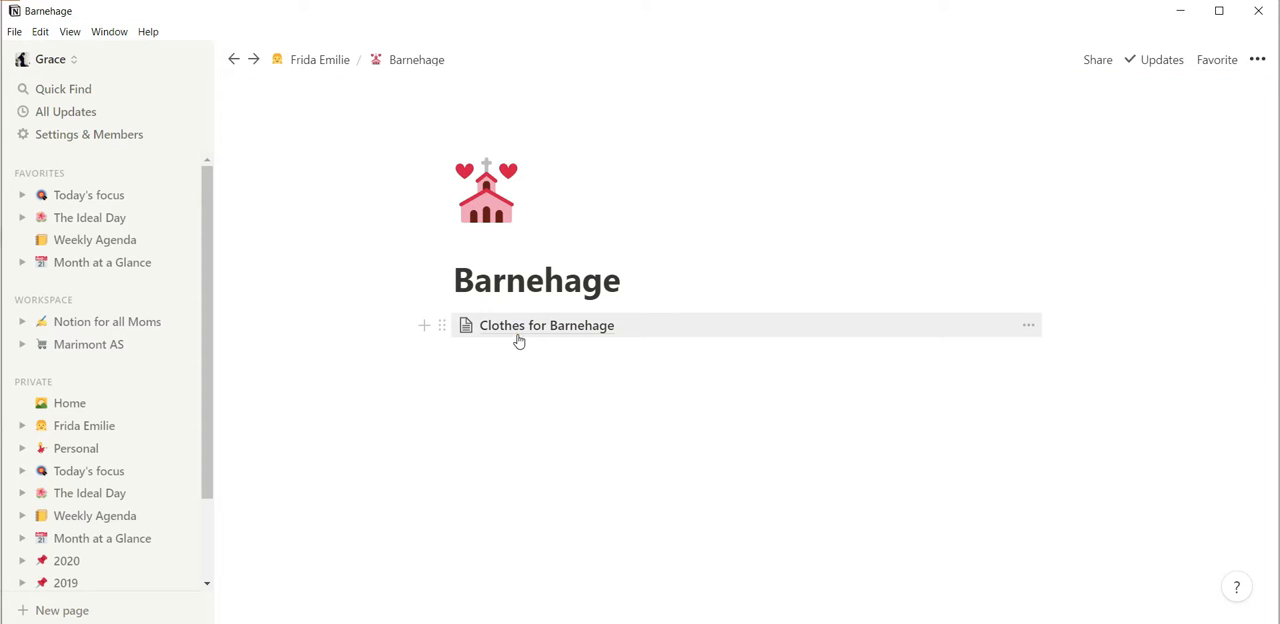
click(518, 340)
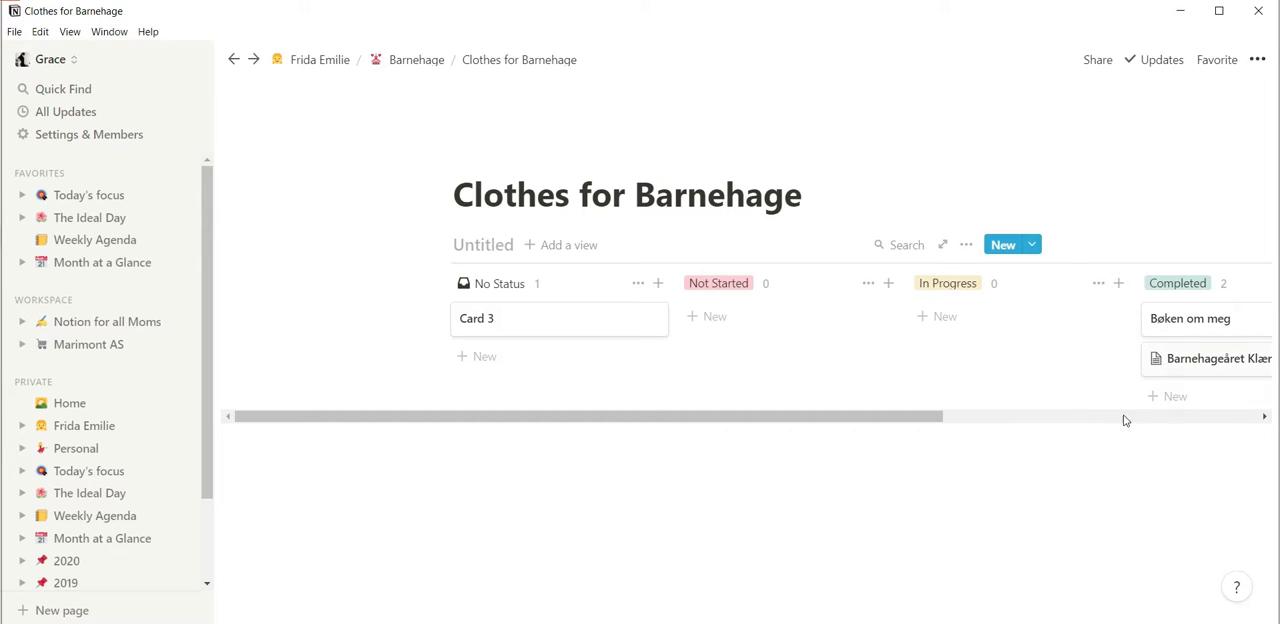
drag(933, 424, 1066, 474)
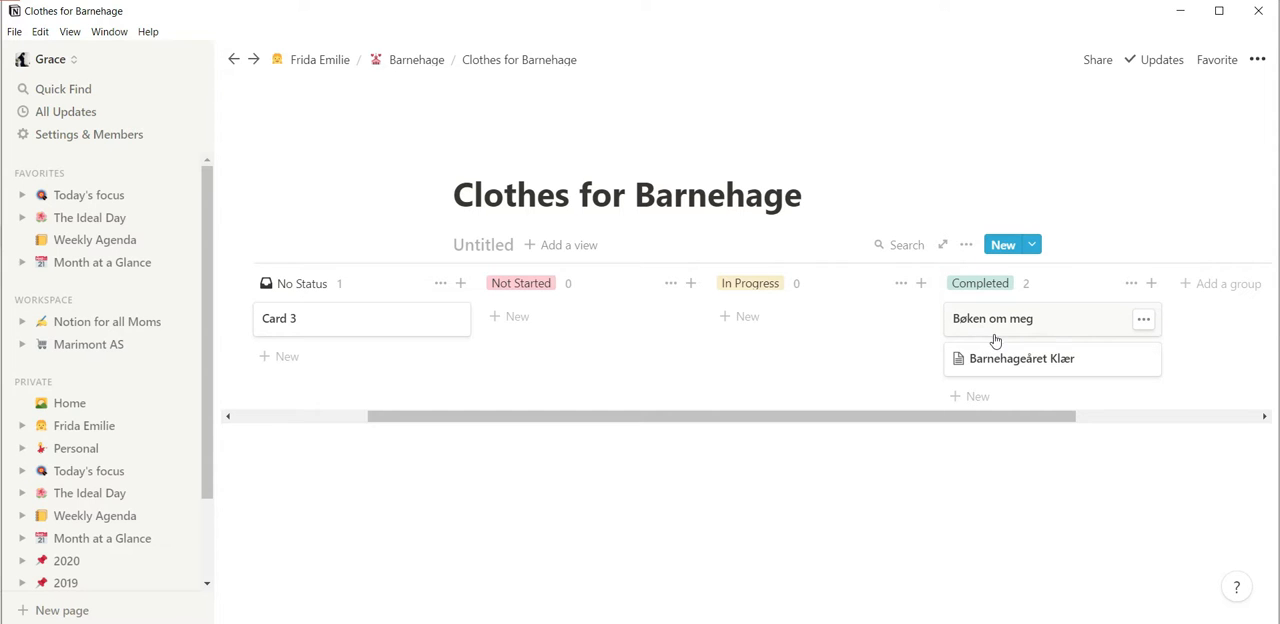
Open the Barnehageåret Klær card, read through its seasonal clothing list, and close it.
click(1042, 375)
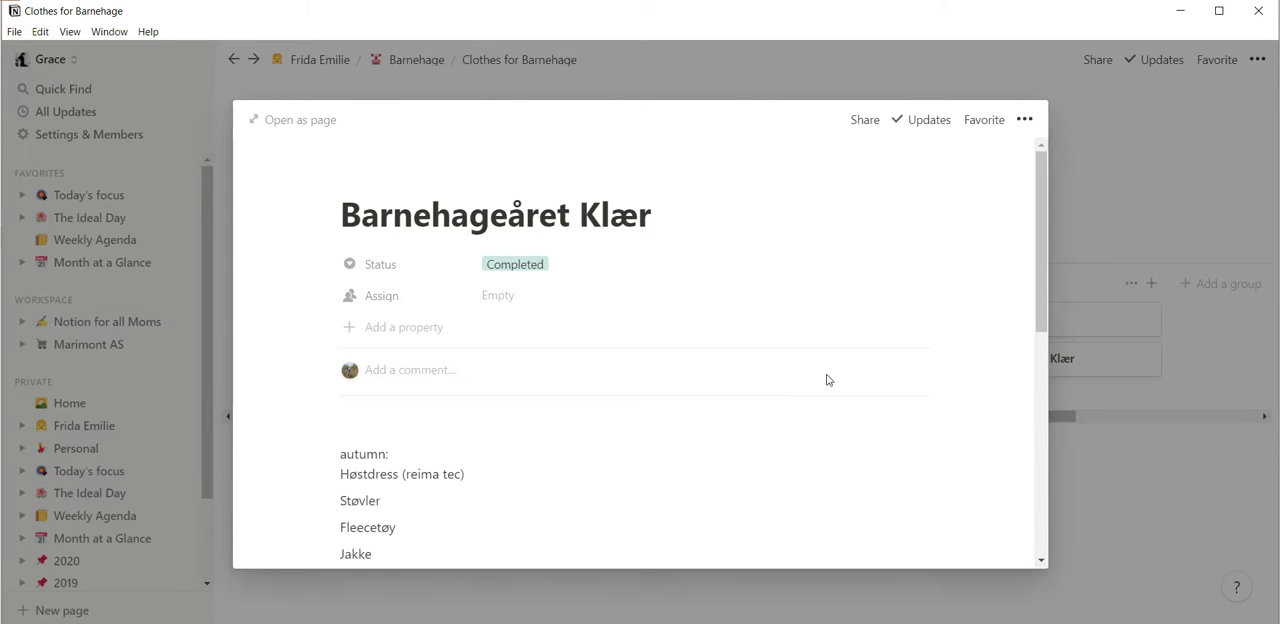
scroll(775, 386, down, 3)
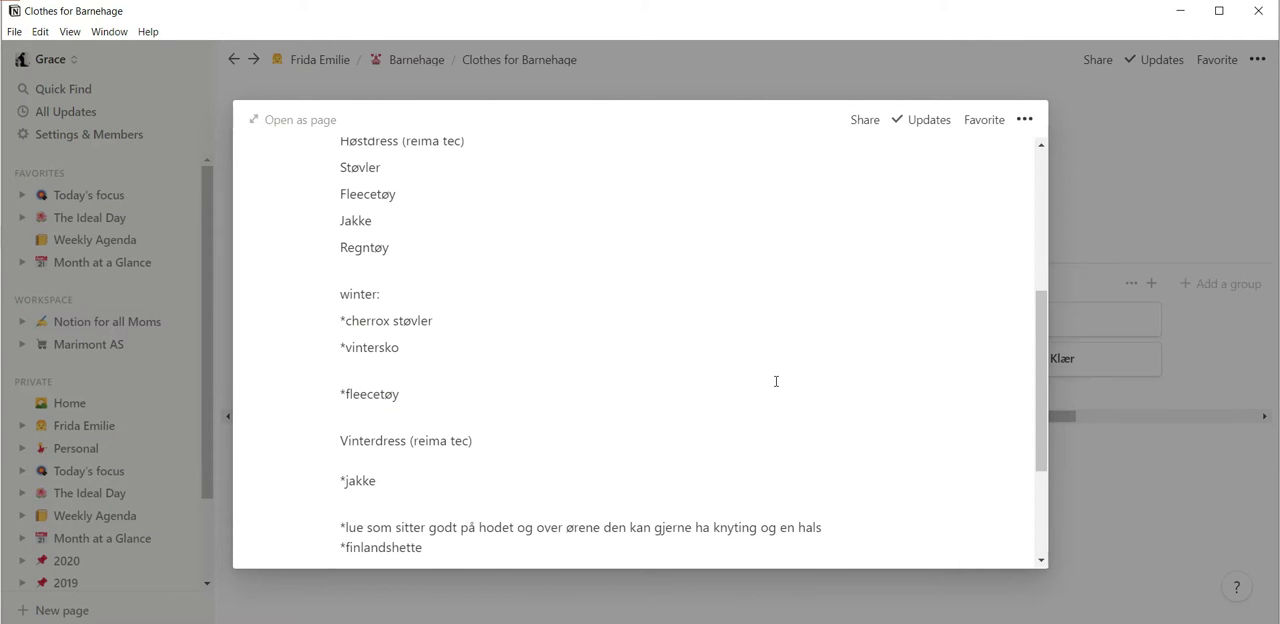
scroll(775, 381, up, 3)
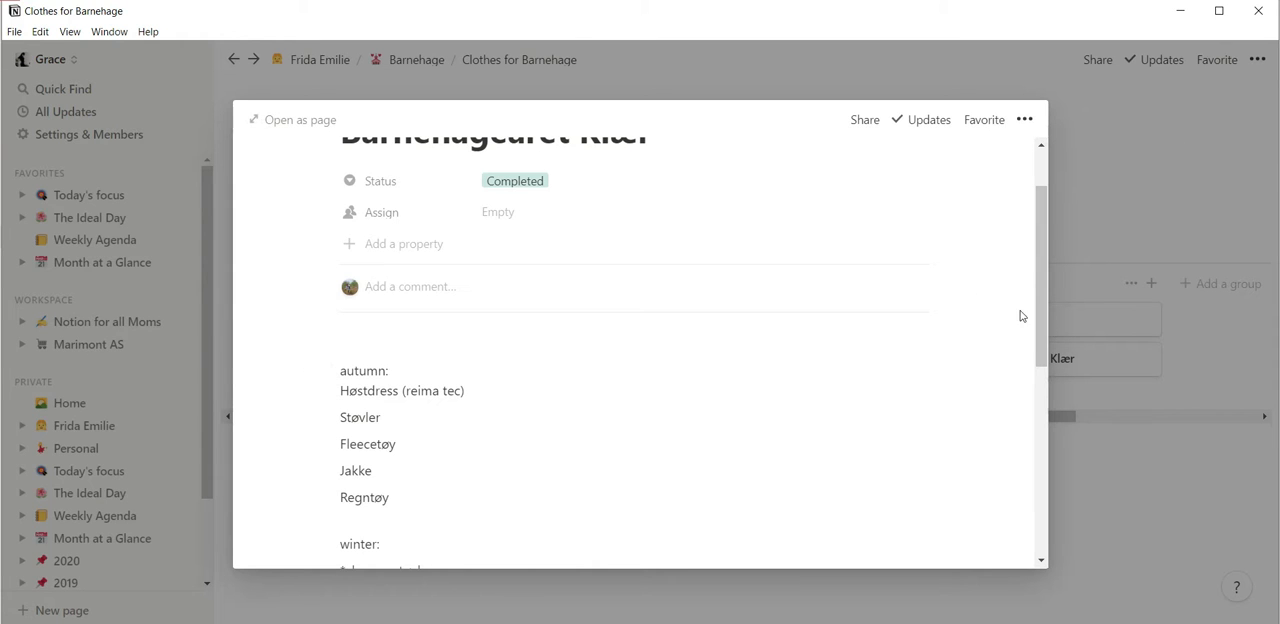
scroll(792, 366, down, 3)
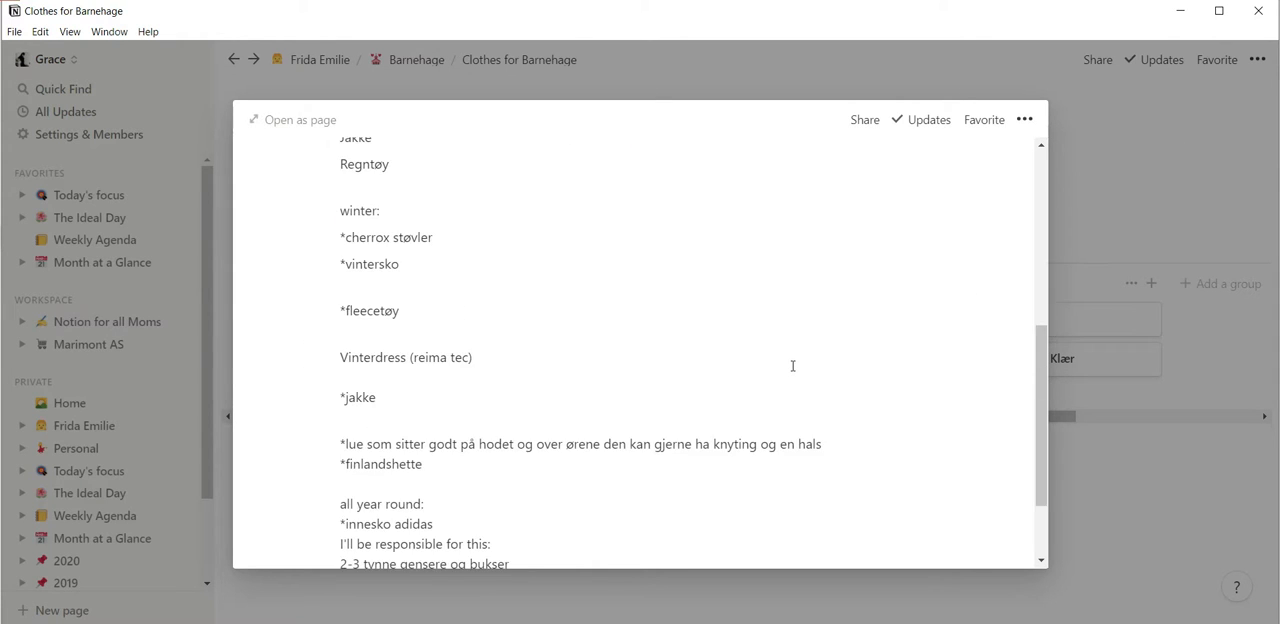
scroll(792, 366, down, 1)
scroll(805, 355, up, 5)
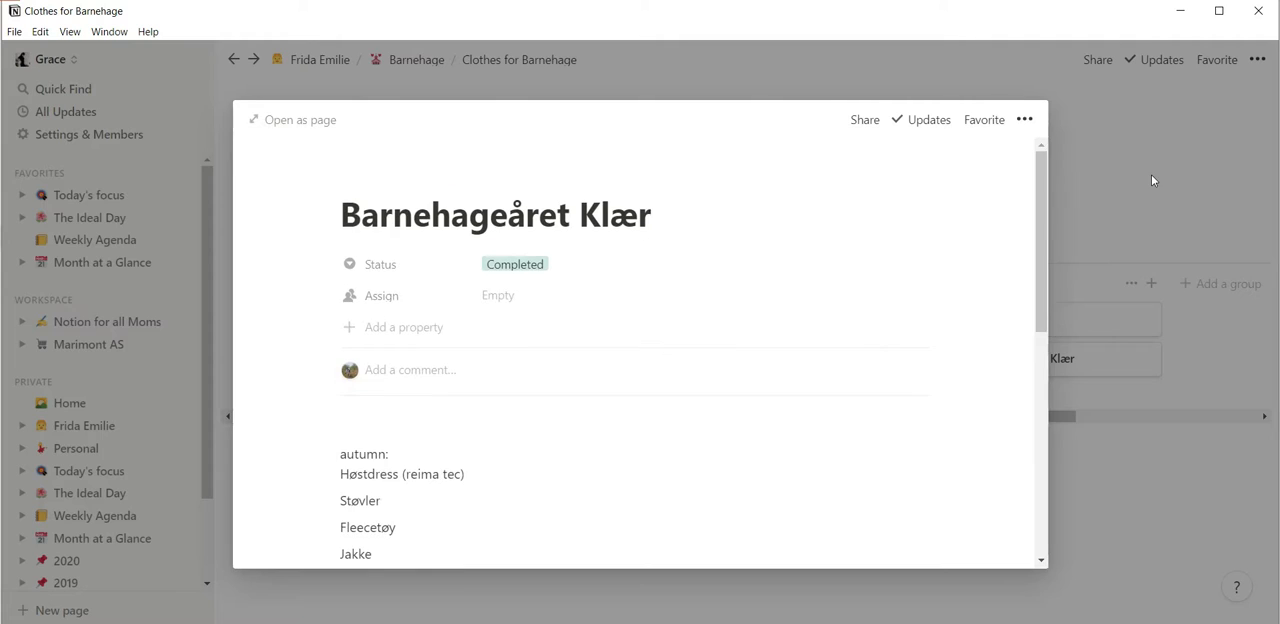
click(1152, 180)
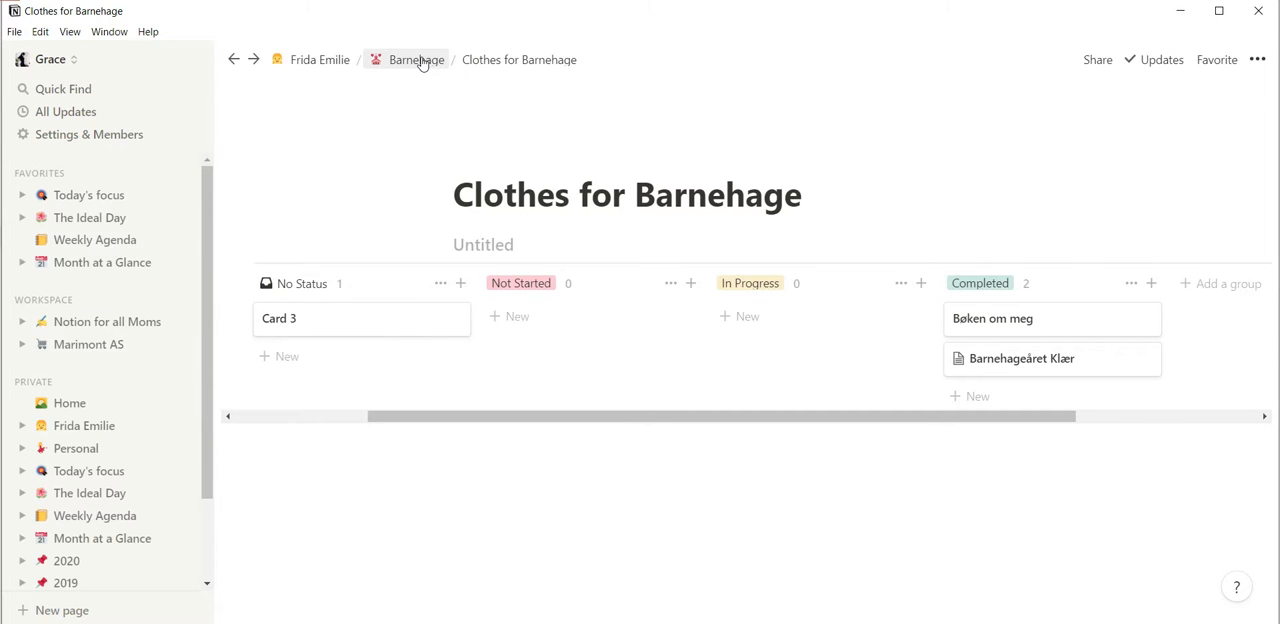
Return to the example child page and open its Clothing page to examine the table's columns and entries.
click(341, 62)
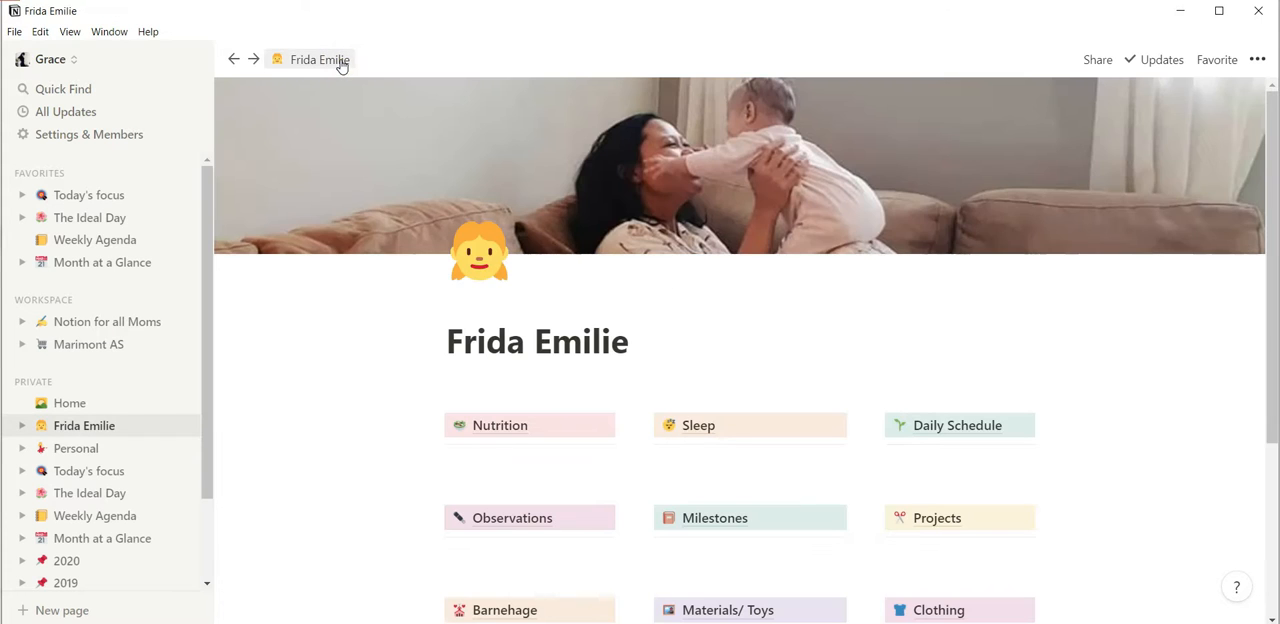
scroll(808, 320, down, 5)
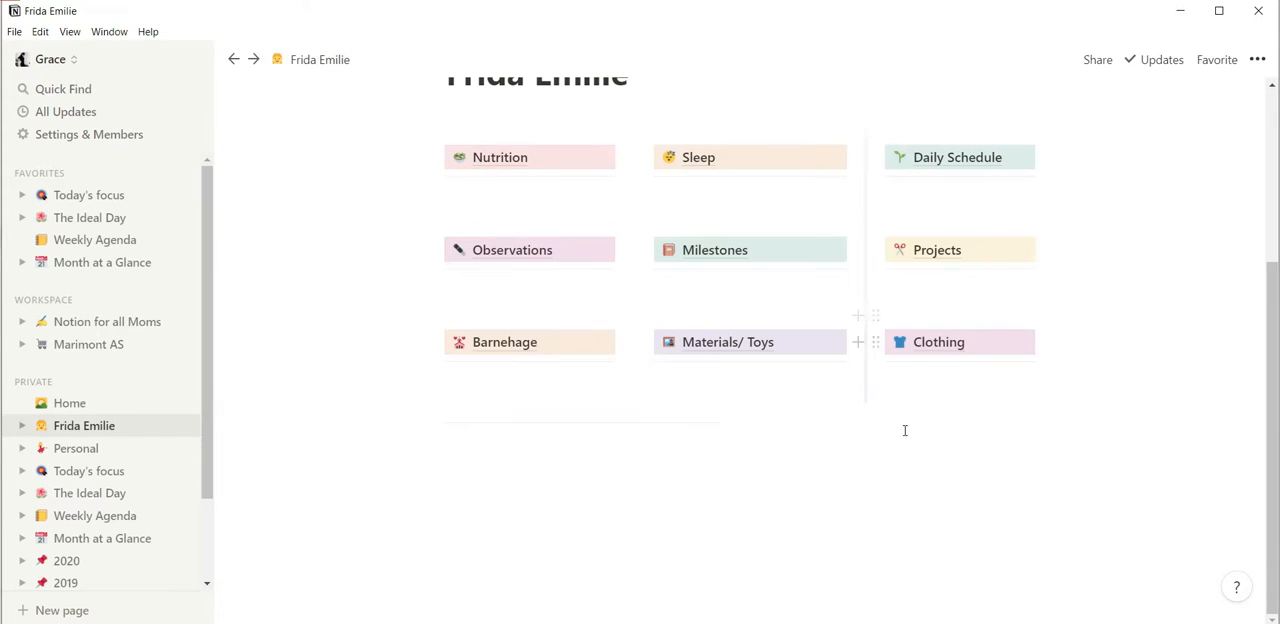
click(957, 354)
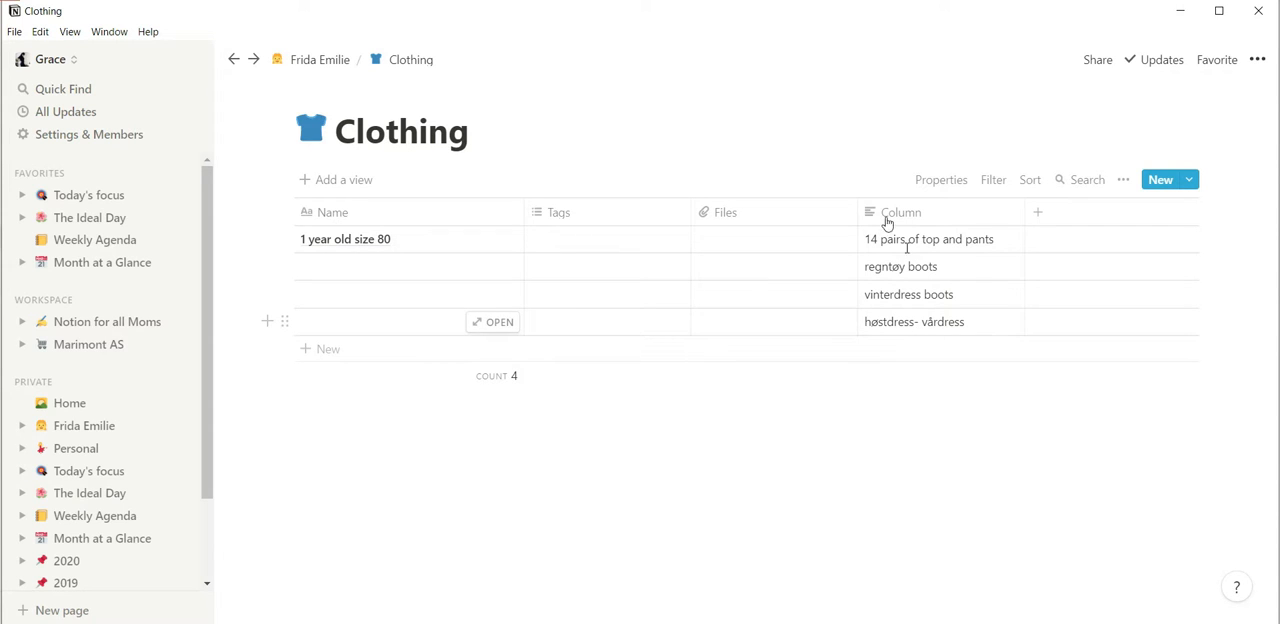
click(286, 63)
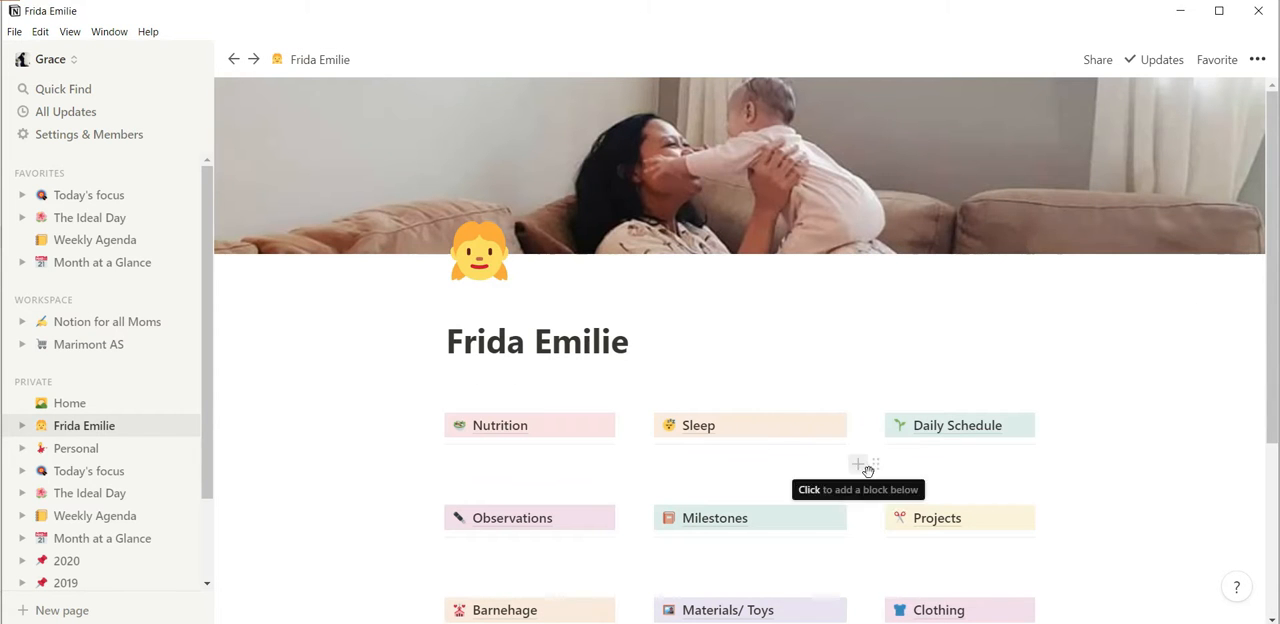
click(933, 610)
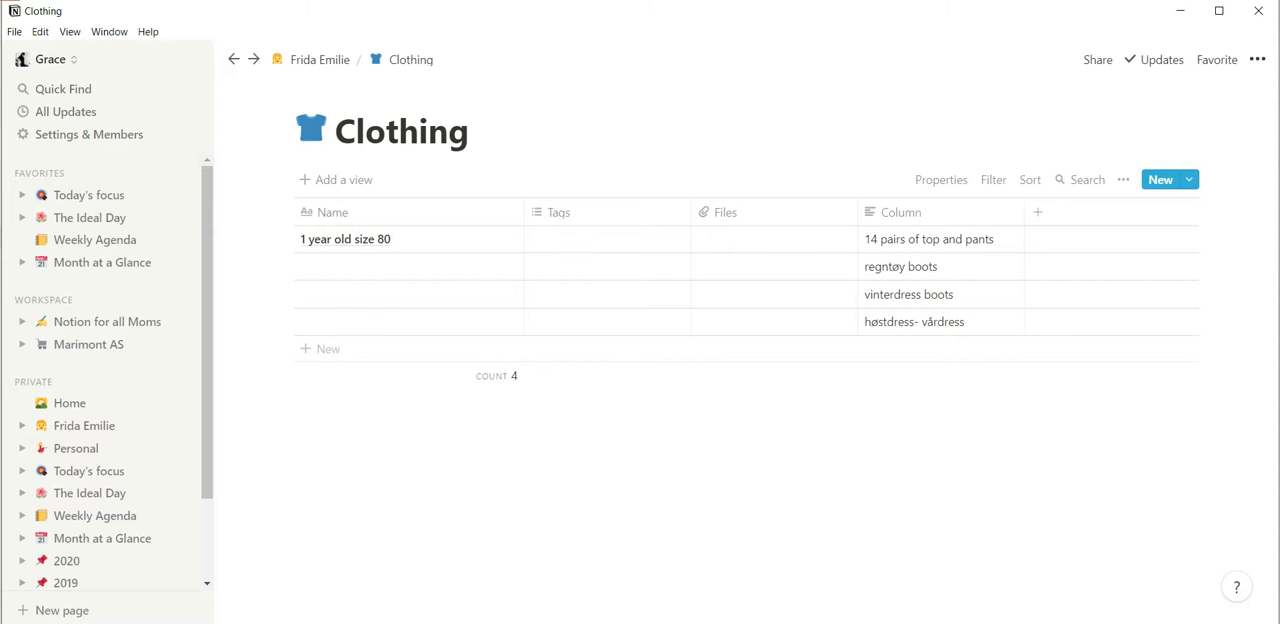
Switch to the new child page in the browser and add a table sub-page titled Clothing below Materials/ Toys.
click(632, 608)
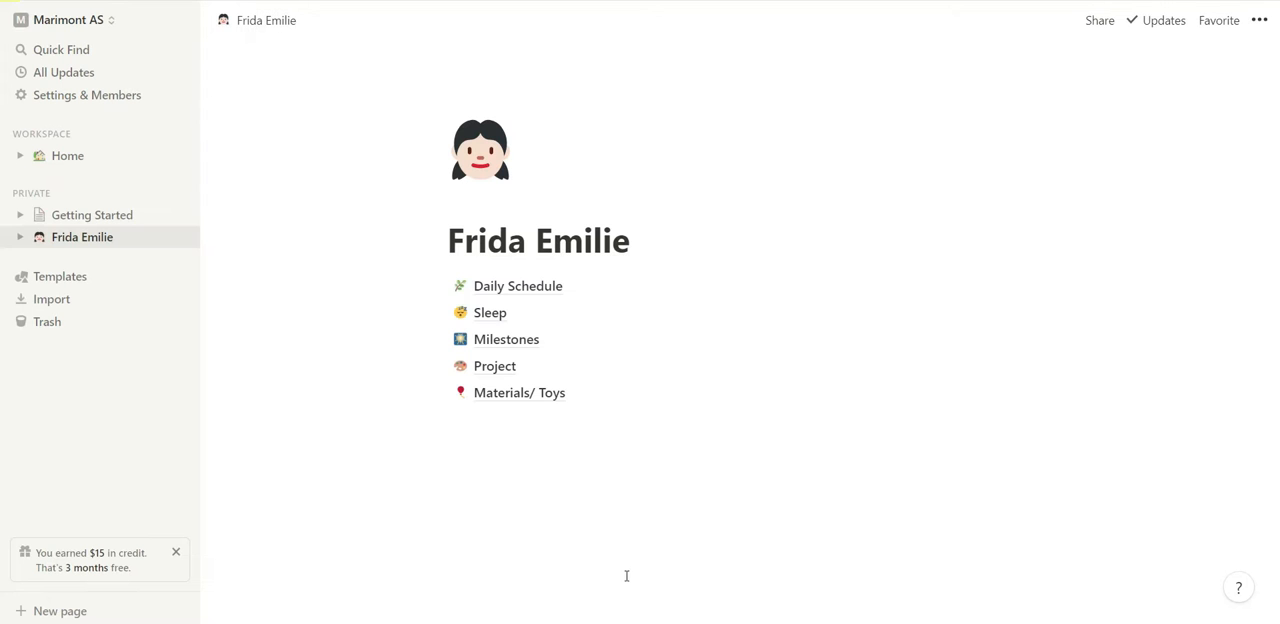
click(603, 400)
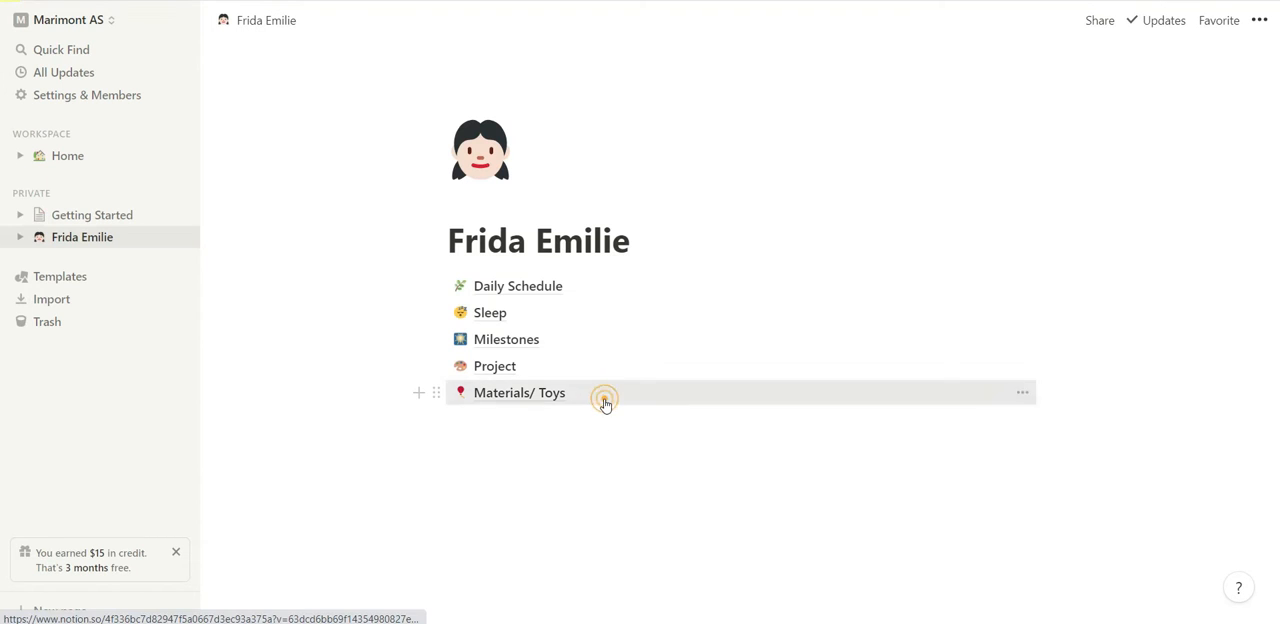
click(279, 22)
click(532, 428)
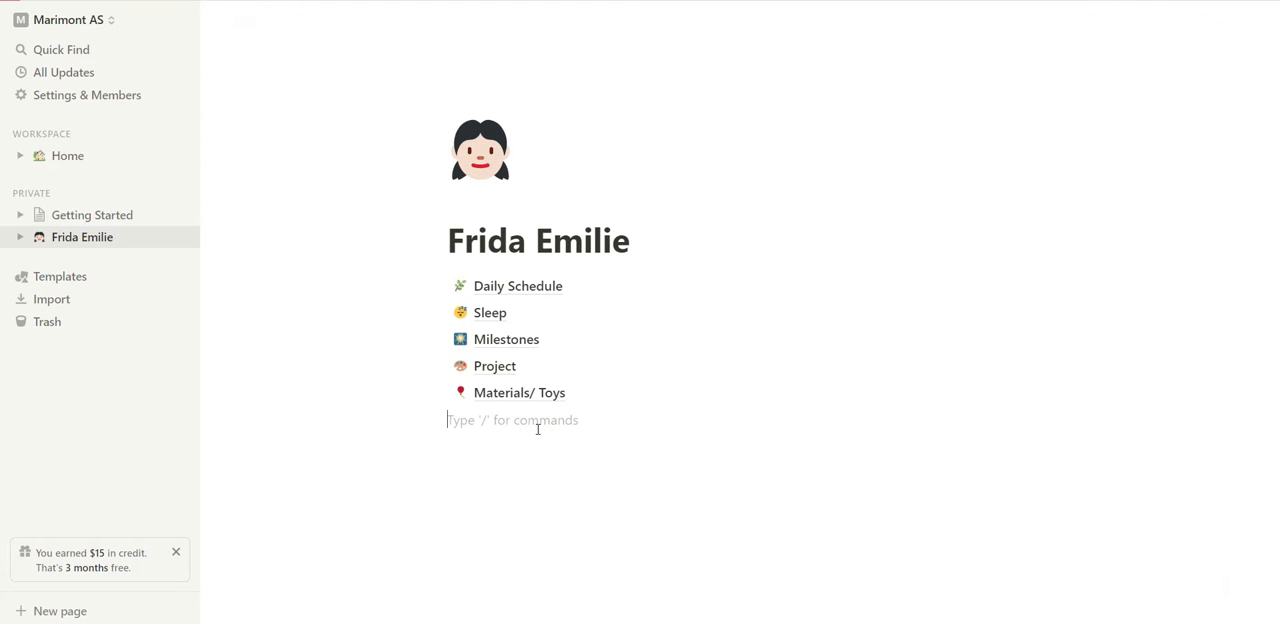
text(/page)
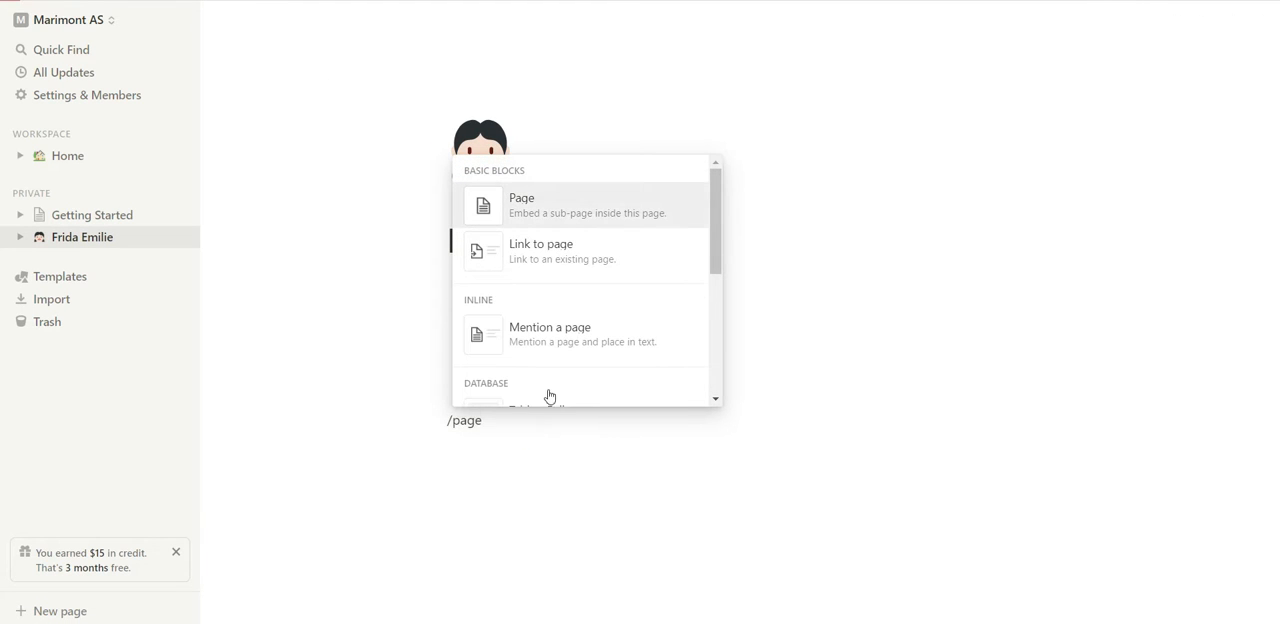
click(572, 209)
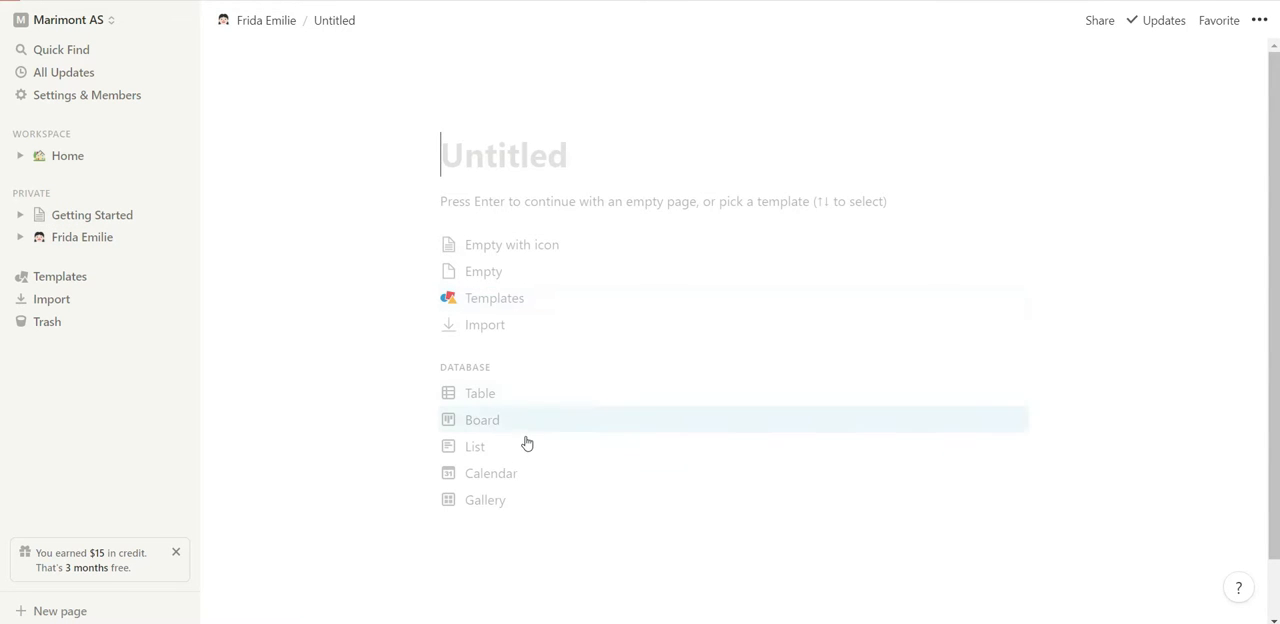
click(522, 395)
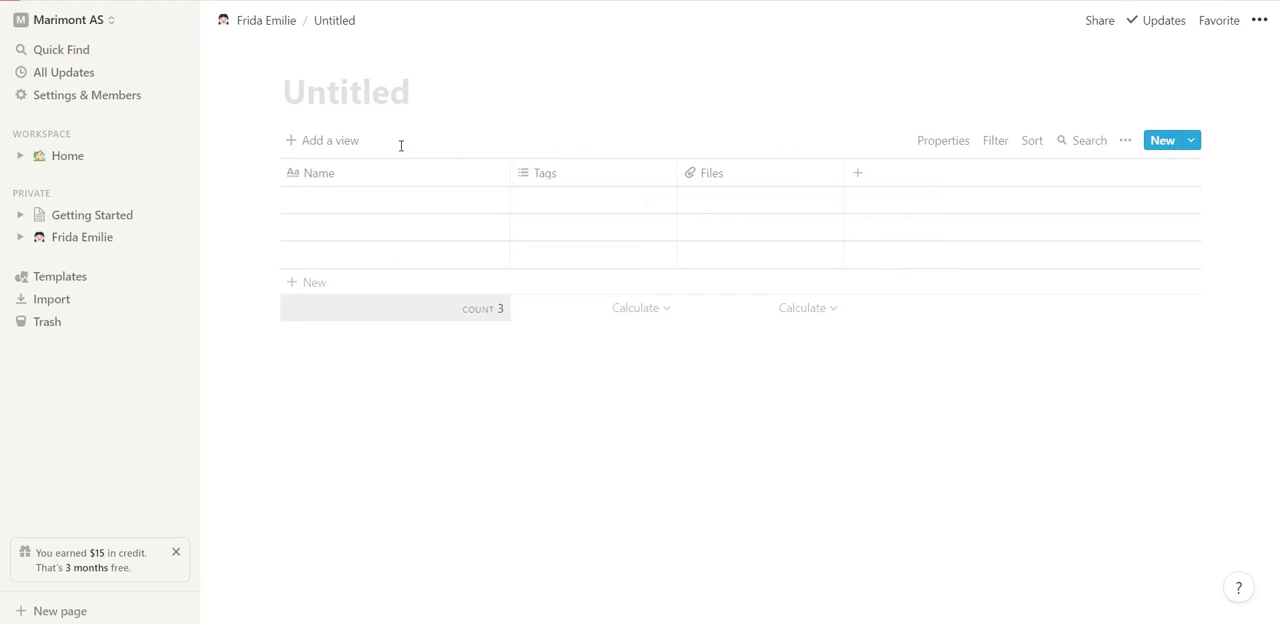
text(Clothing)
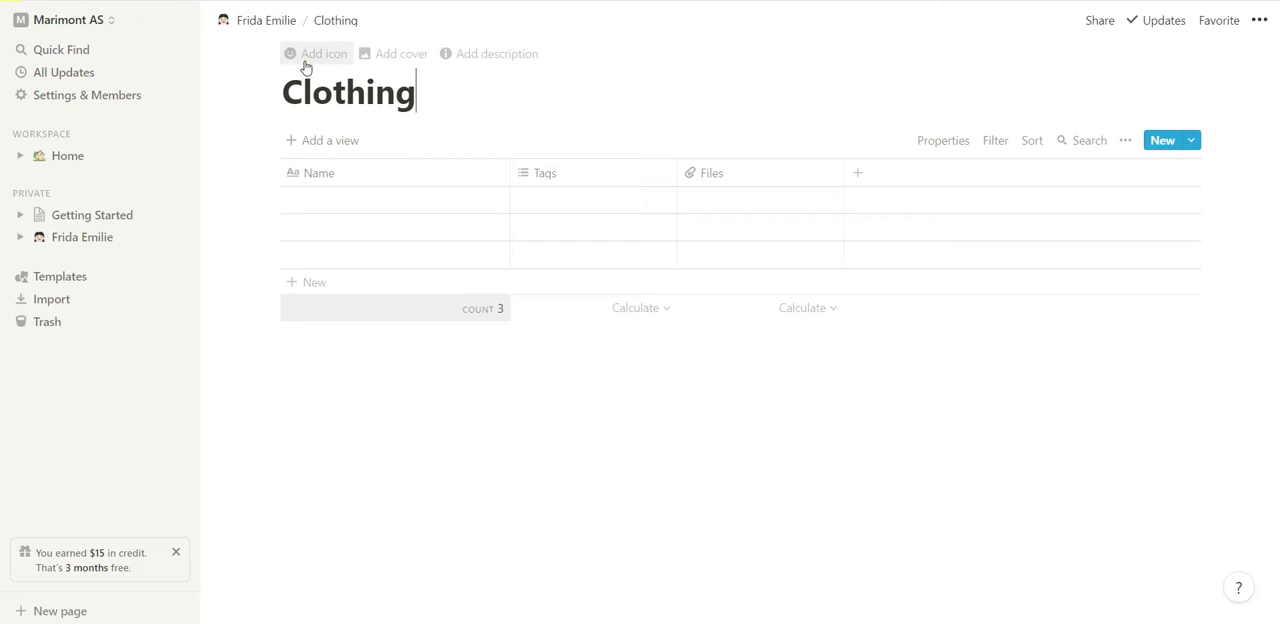
Add an icon to the Clothing page and change it to the blue T-shirt emoji from the Objects group.
click(306, 55)
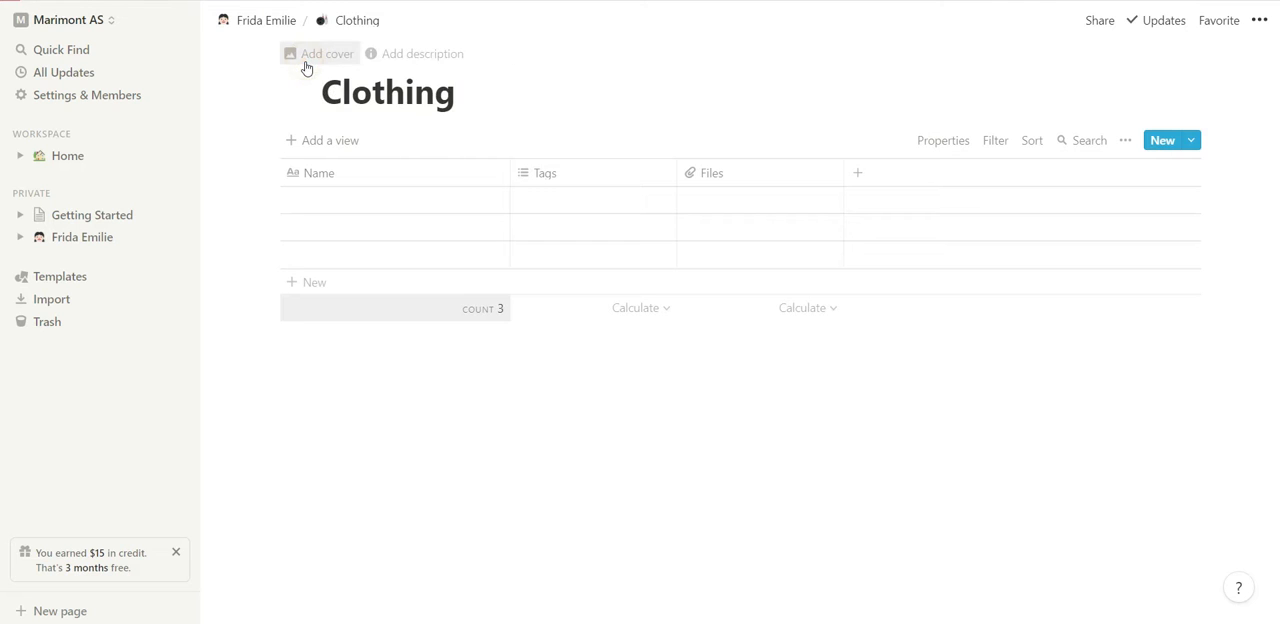
click(305, 101)
scroll(329, 352, down, 5)
scroll(329, 358, down, 10)
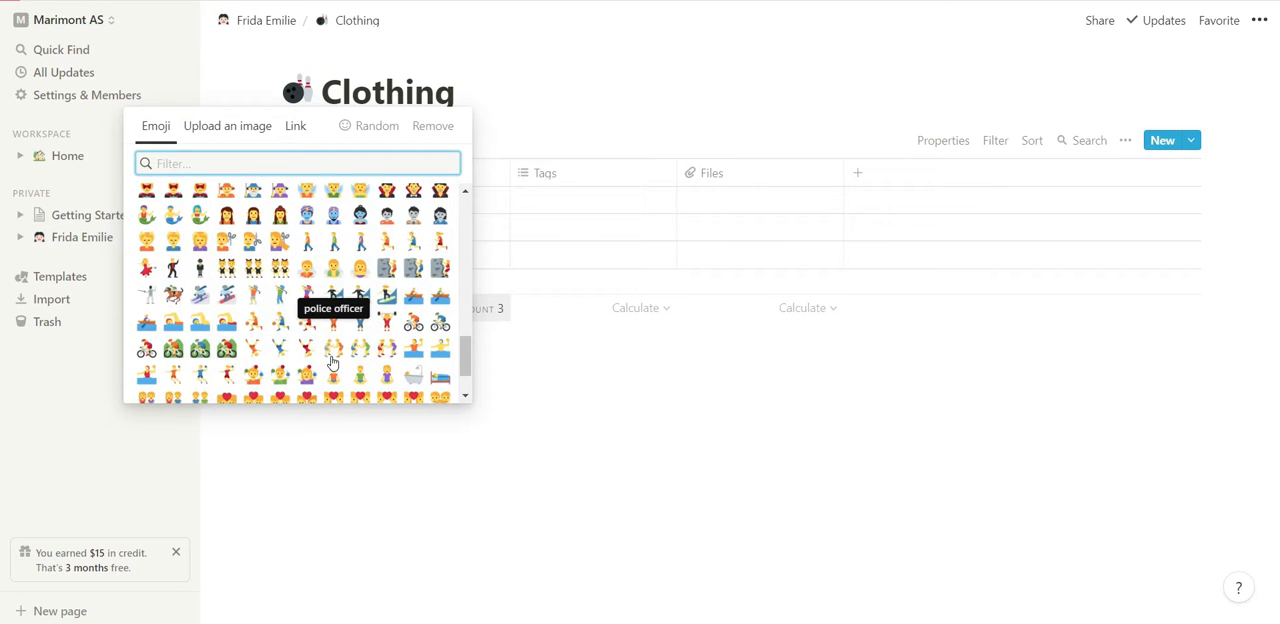
scroll(332, 361, down, 15)
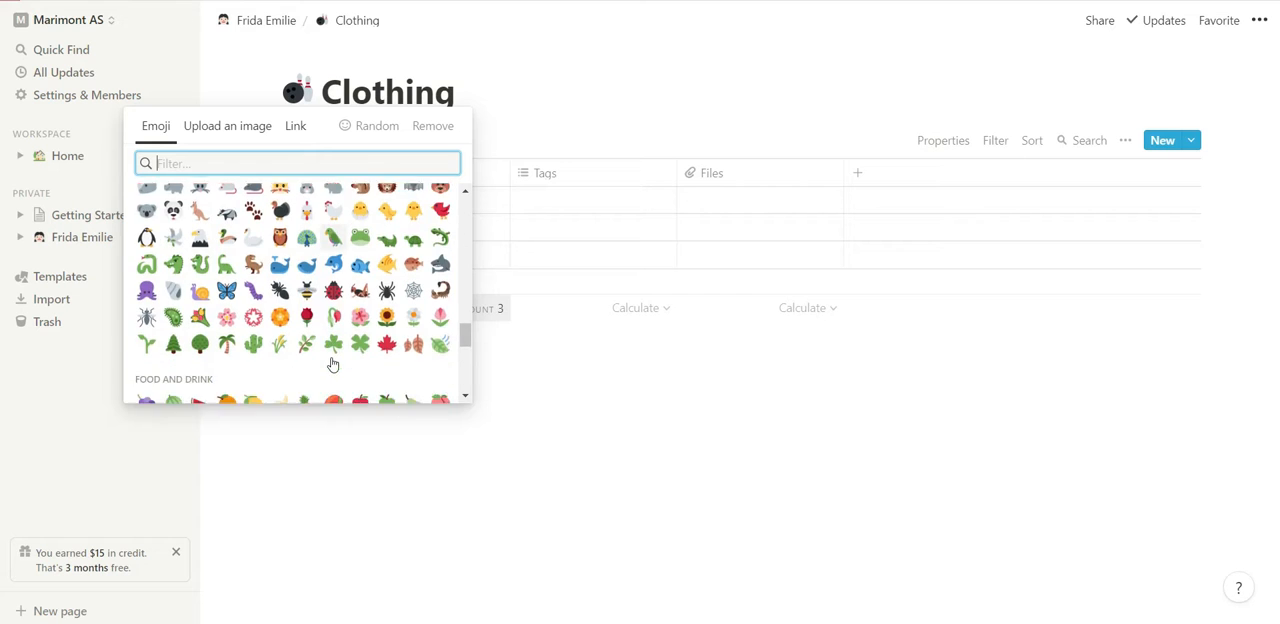
scroll(332, 362, down, 5)
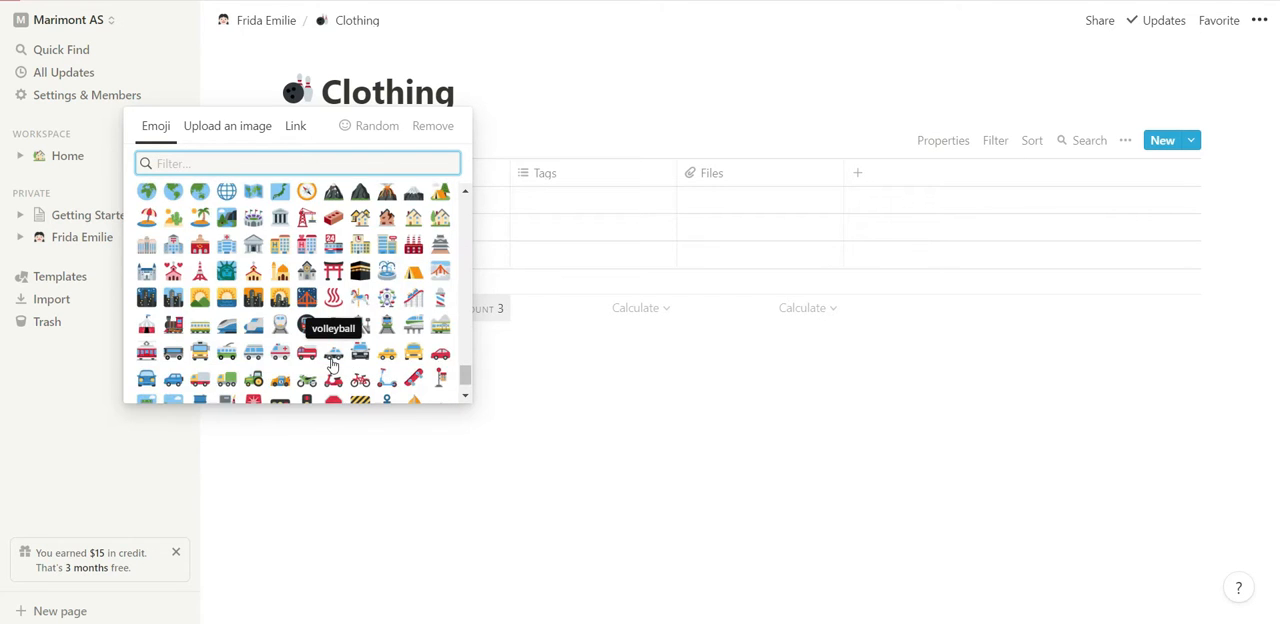
scroll(332, 362, up, 3)
scroll(332, 362, up, 3)
scroll(332, 362, down, 8)
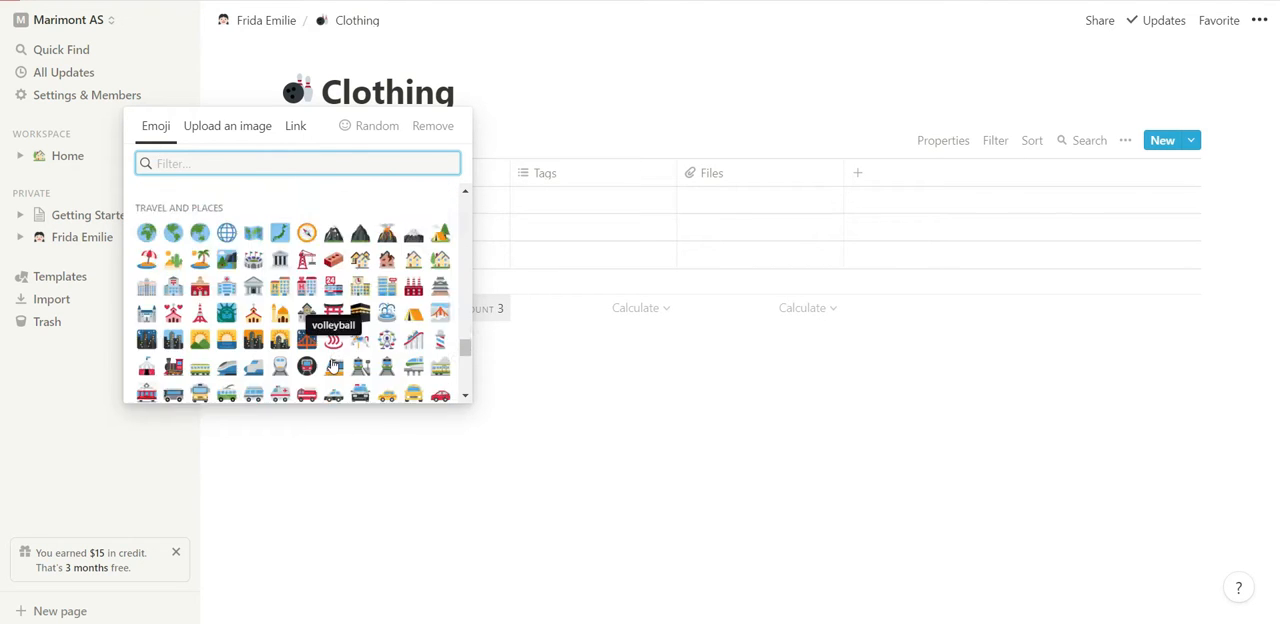
scroll(332, 362, up, 1)
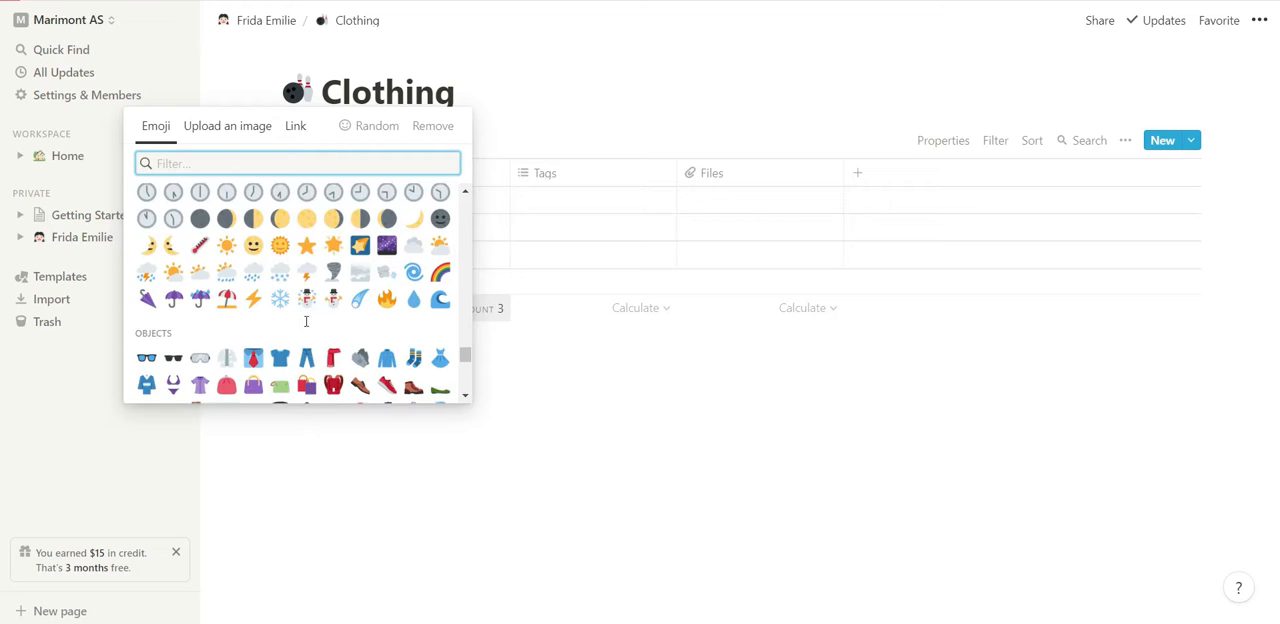
click(280, 362)
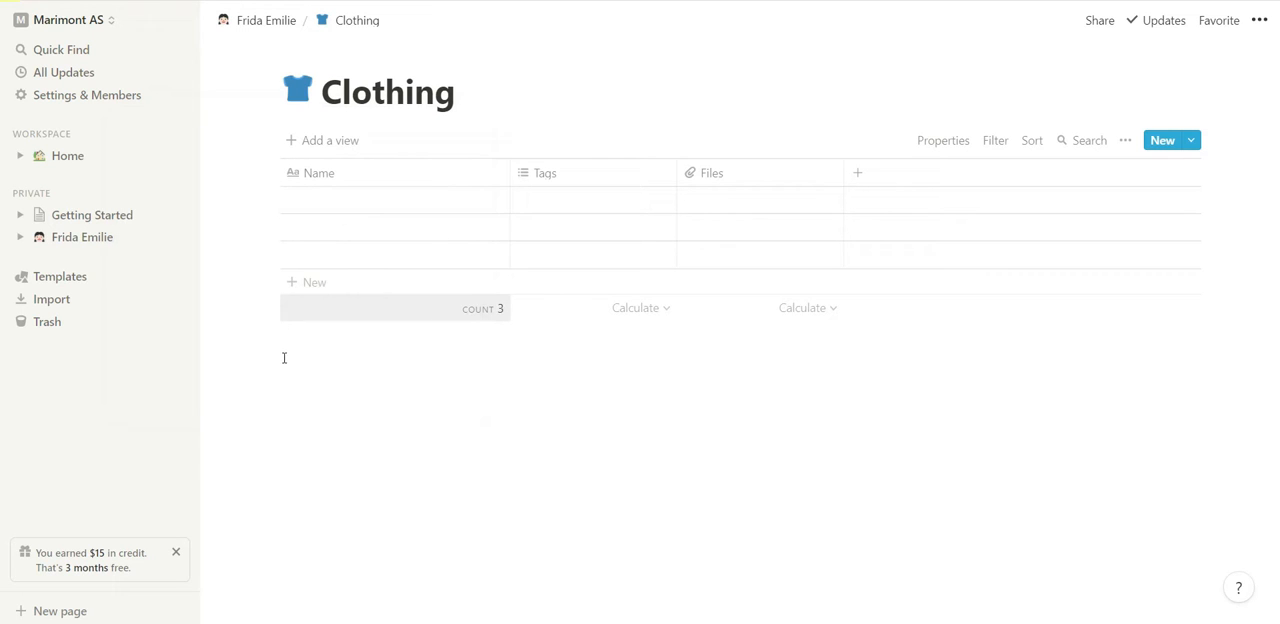
click(372, 182)
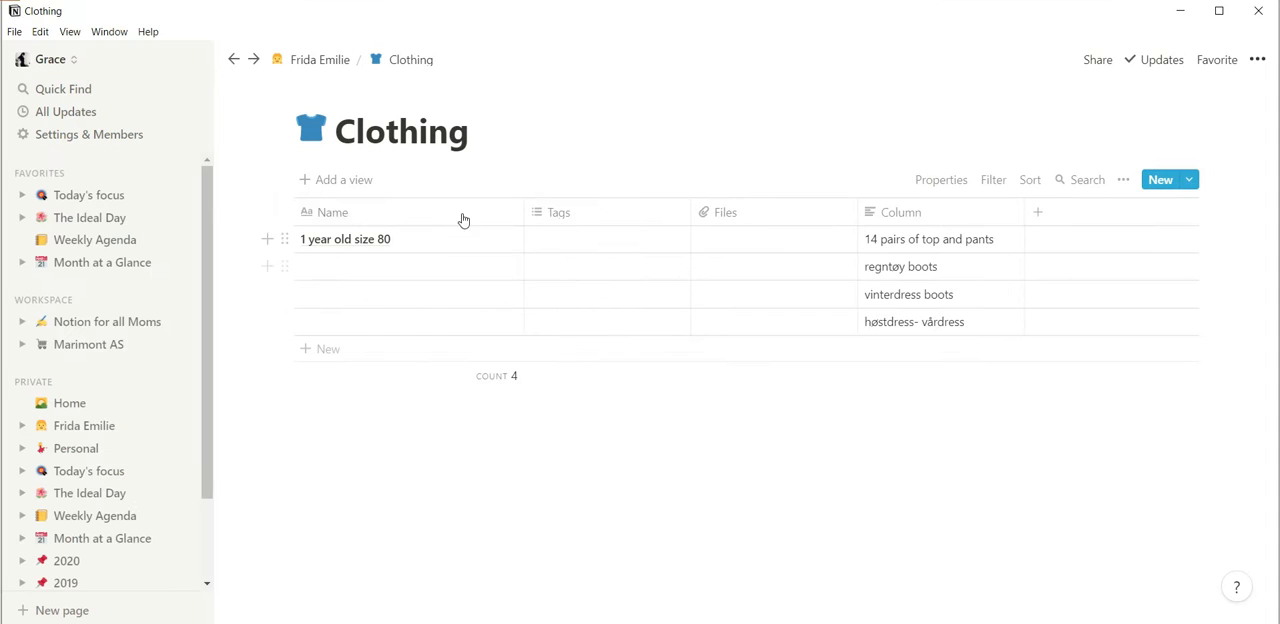
click(404, 222)
key(BackSpace)
text(I)
key(BackSpace)
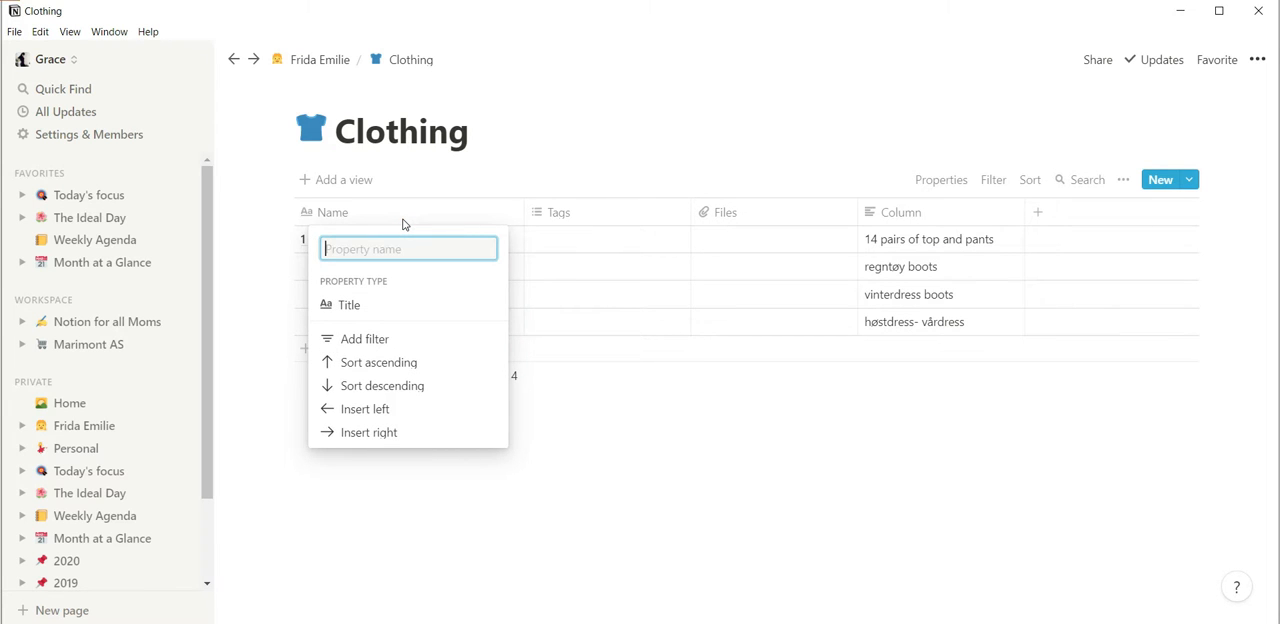
click(249, 298)
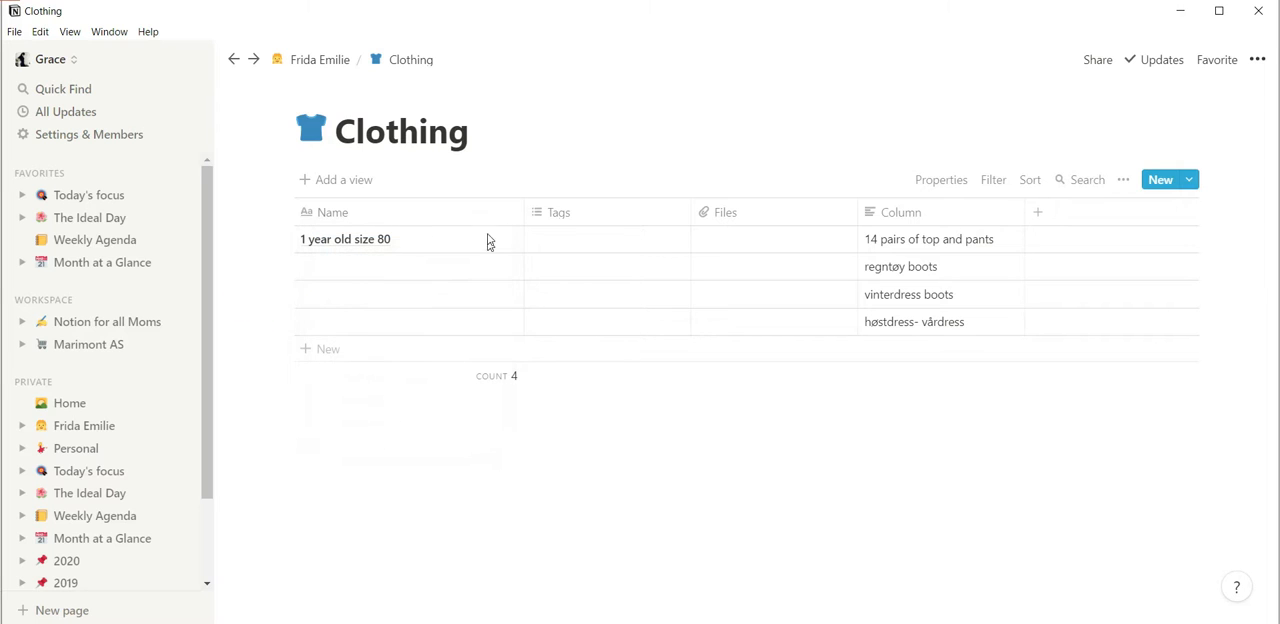
Rename the Name column of the example Clothing table in the Notion desktop app as Age and Size.
click(431, 210)
key(BackSpace)
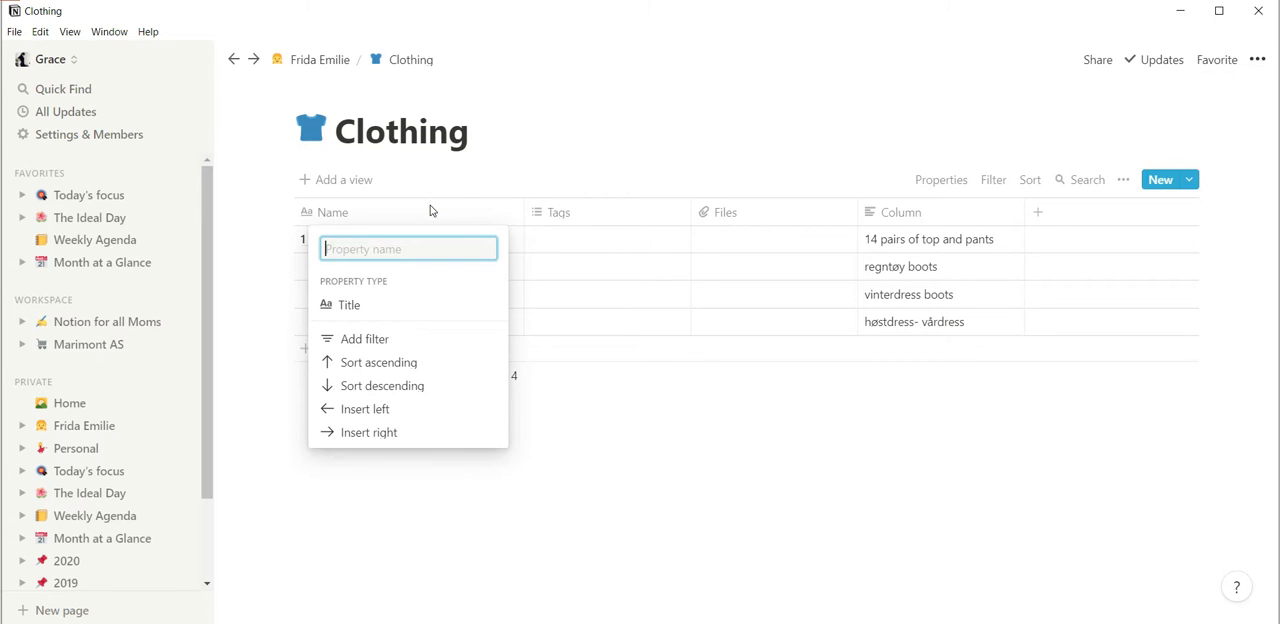
text(Age and Size)
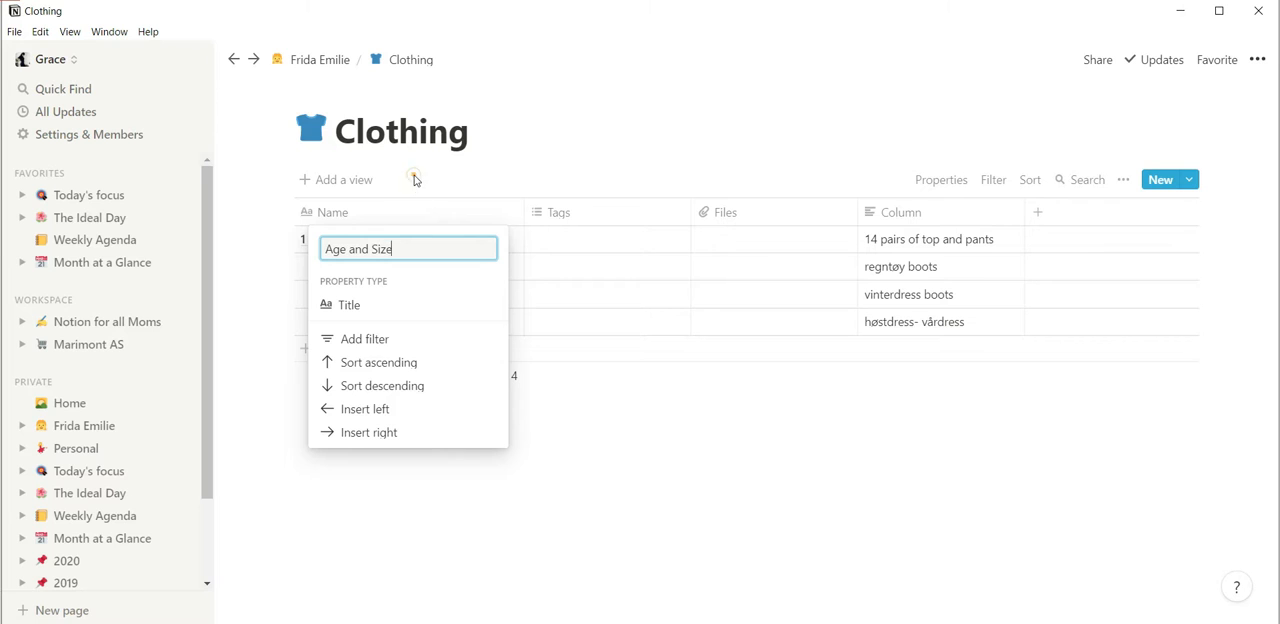
Switch to the new Clothing table in the browser and rename its Name column as Age and Size.
click(414, 176)
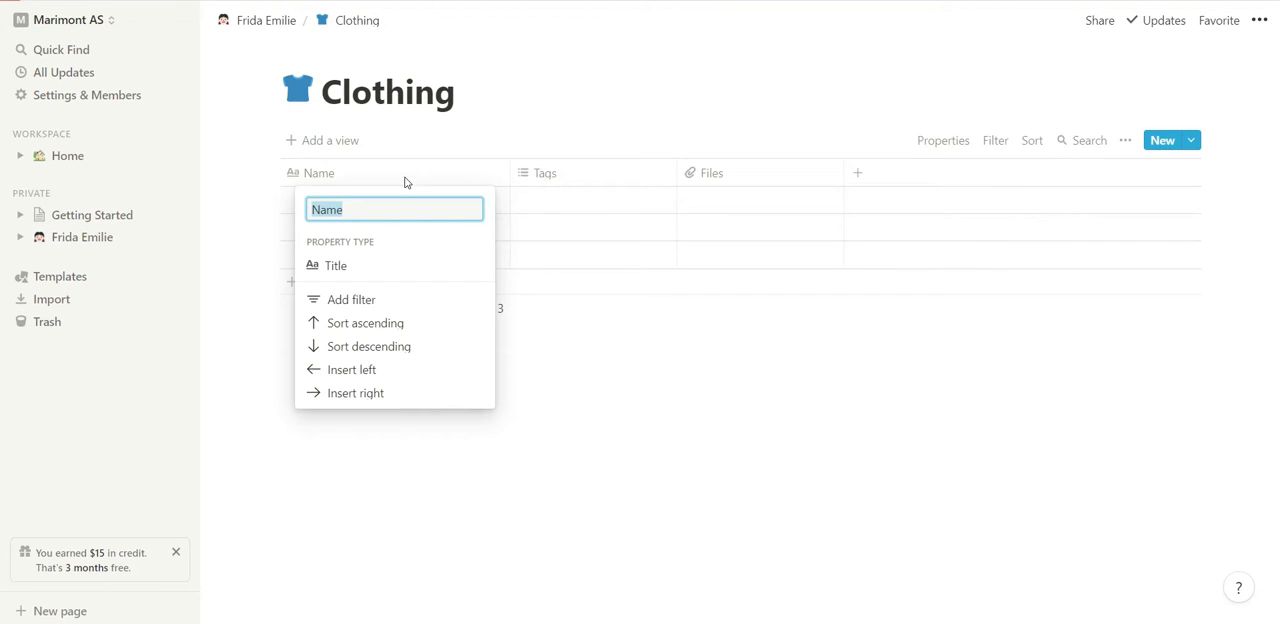
key(BackSpace)
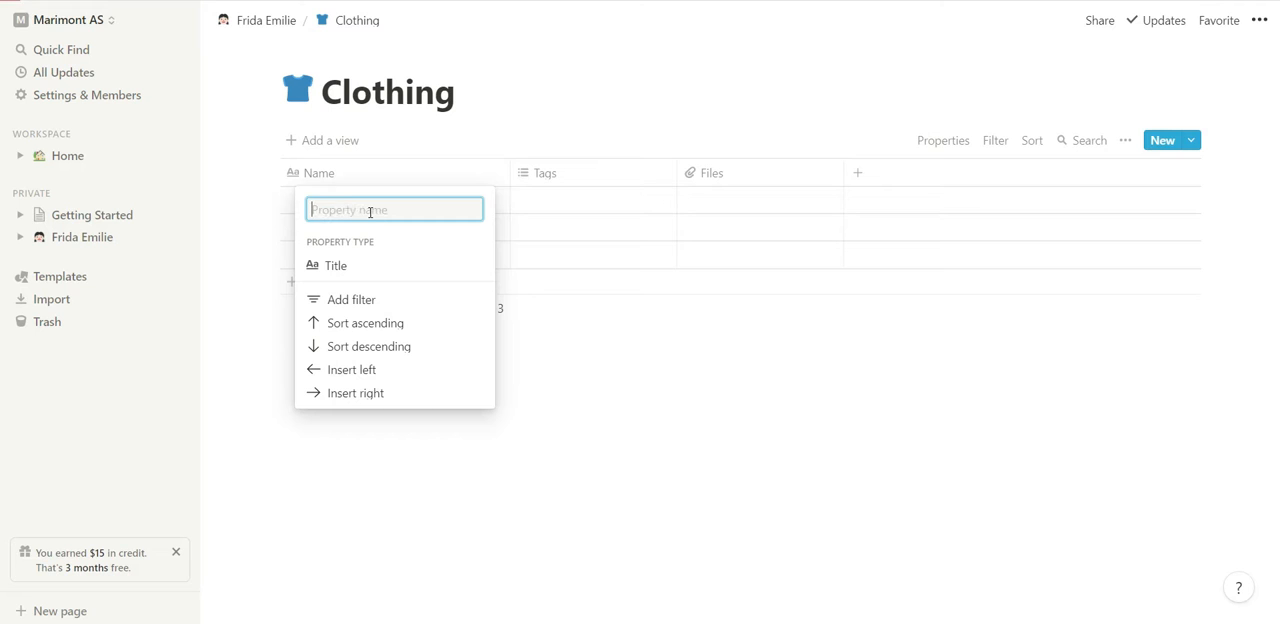
text(Age and Size)
key(Return)
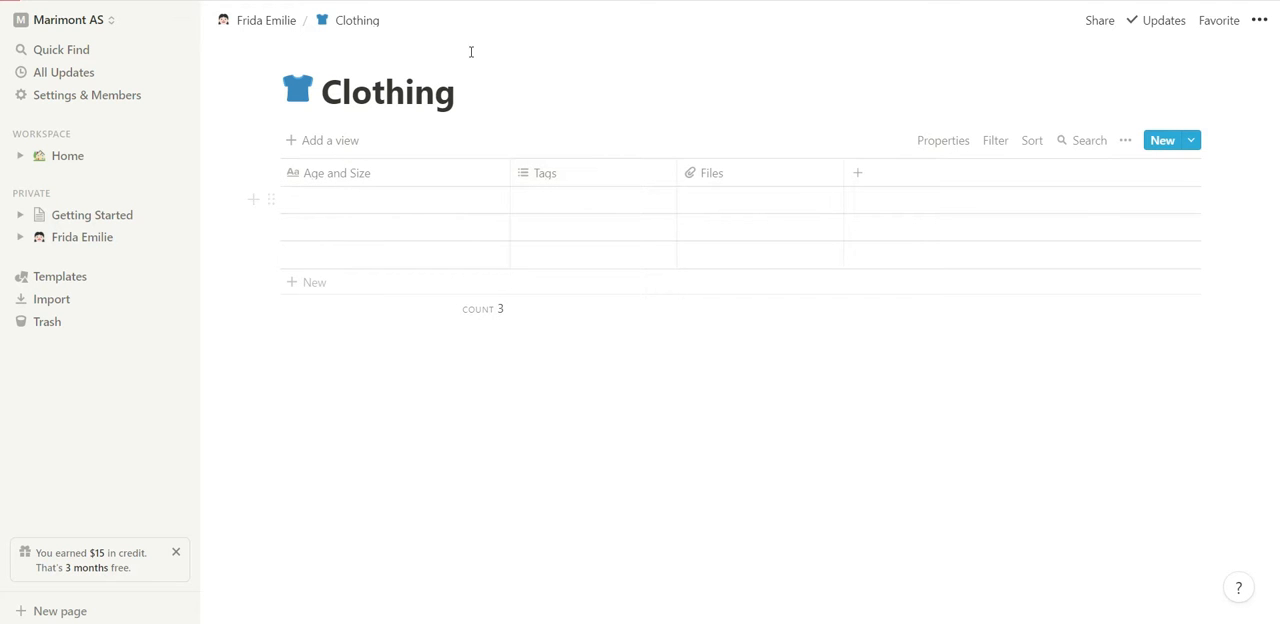
Return to the child's page and arrange its six page links in two columns, with Sleep, Milestones and Clothing in the second.
click(285, 22)
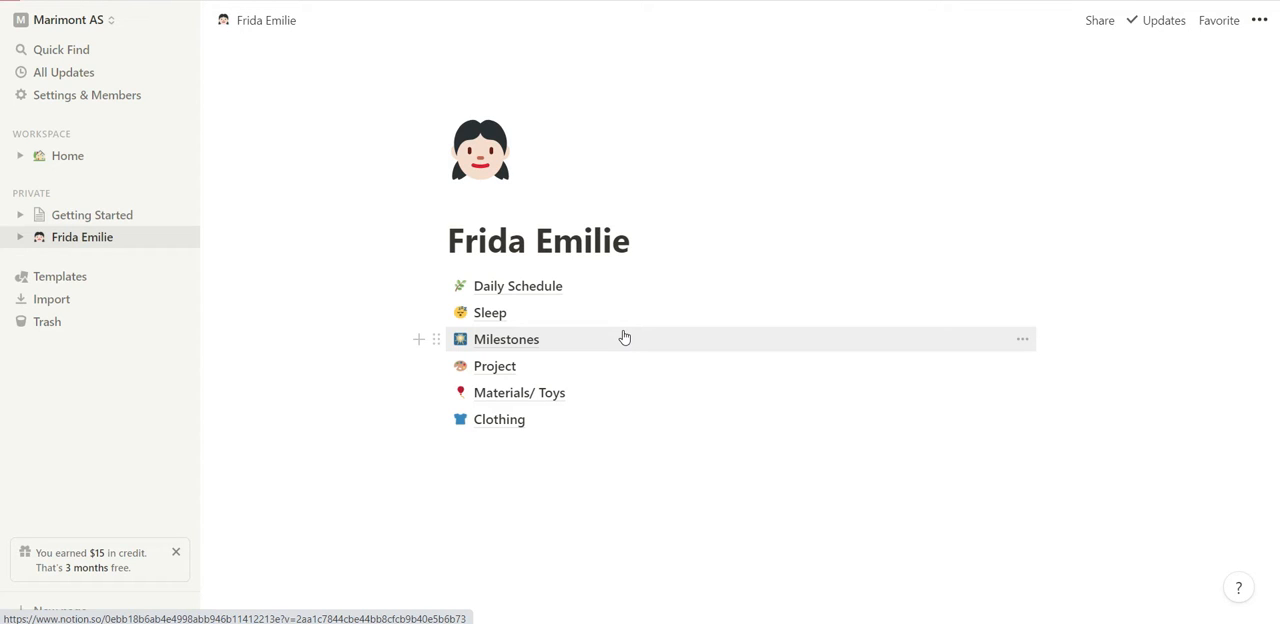
drag(436, 312, 1052, 288)
drag(435, 333, 1093, 331)
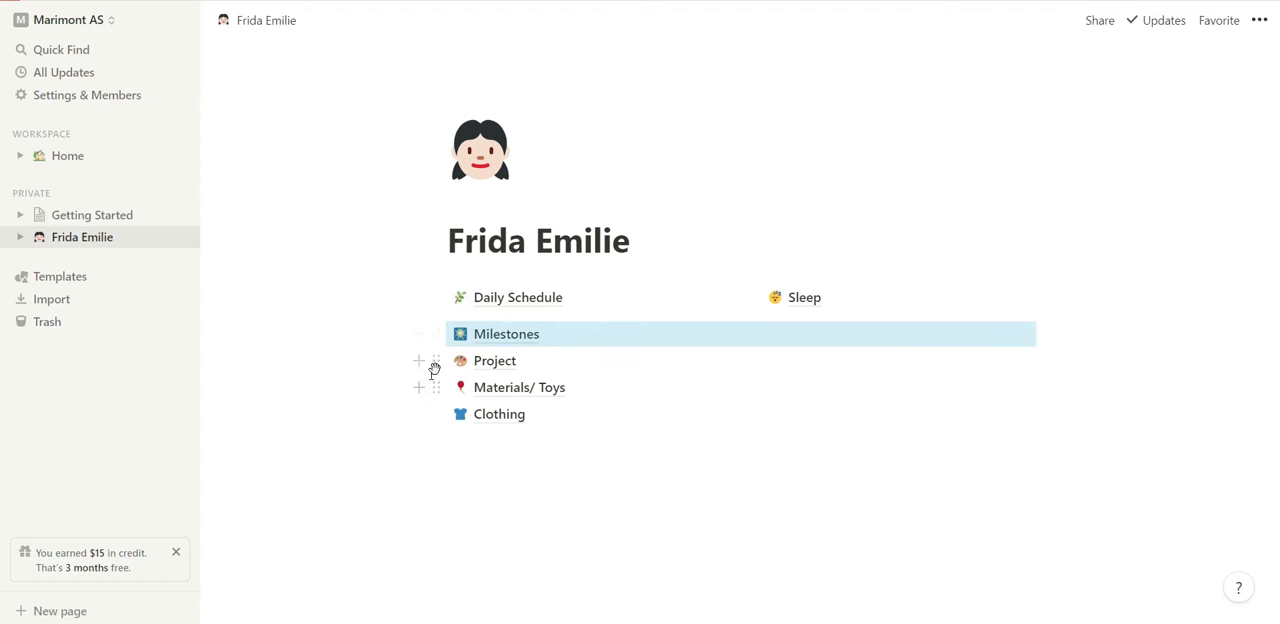
drag(436, 363, 385, 333)
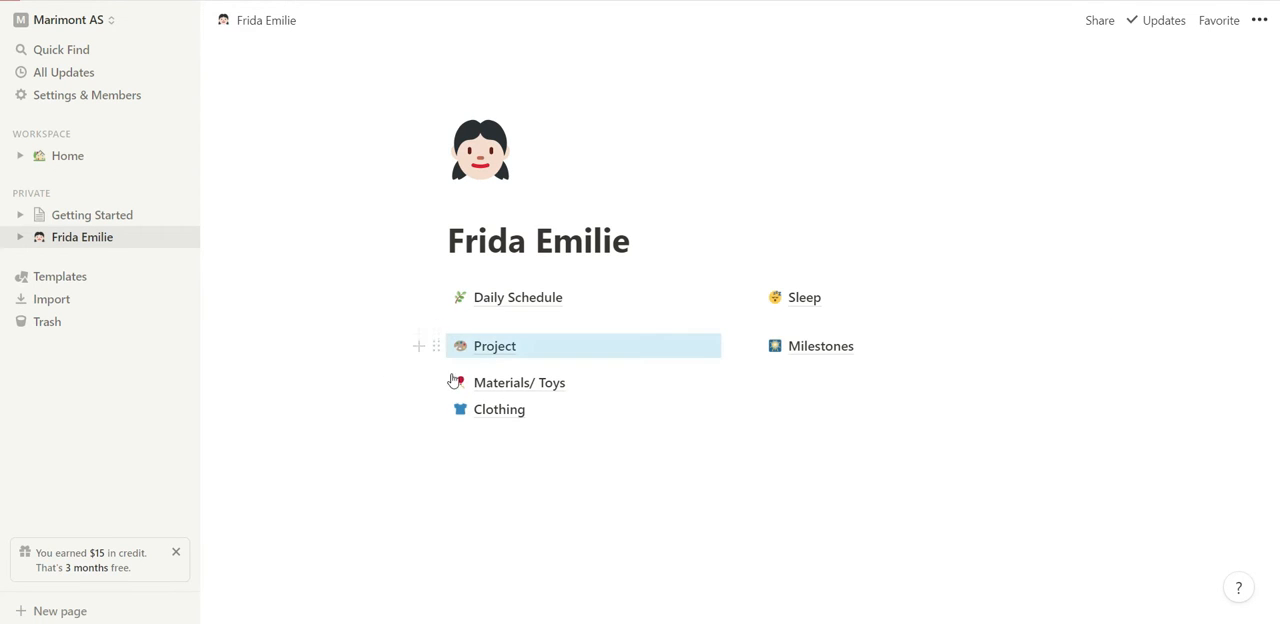
drag(441, 409, 392, 421)
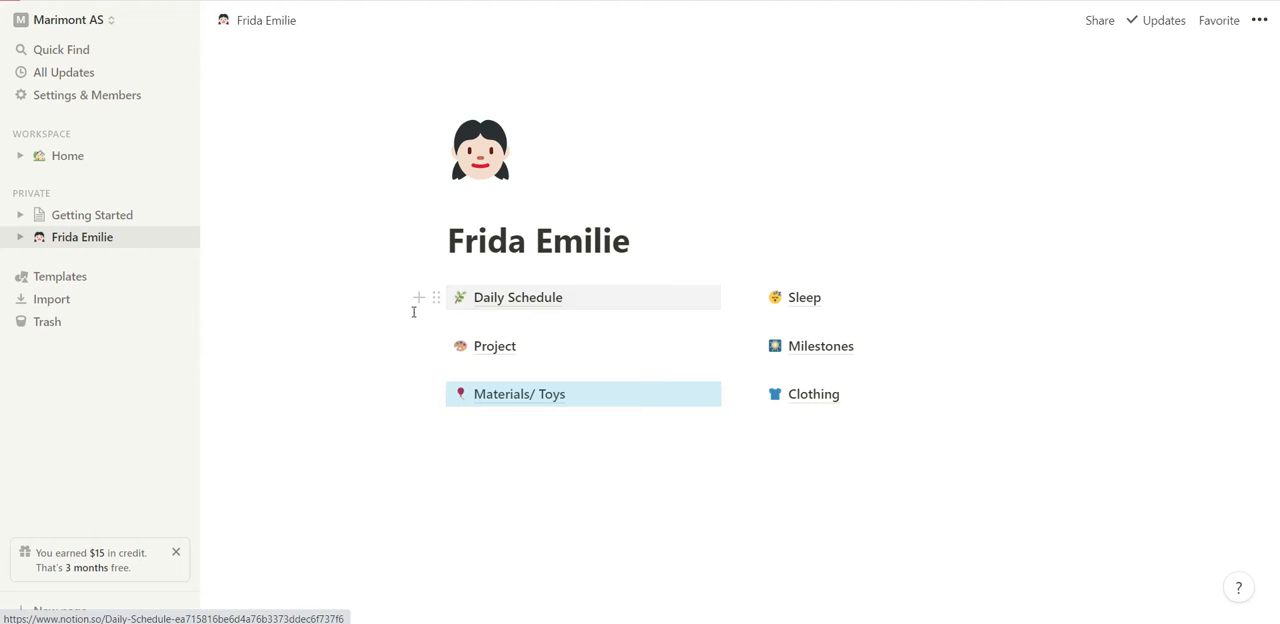
Try turning the Daily Schedule page link into a Heading 1, and undo the conversion.
right_click(440, 298)
click(437, 302)
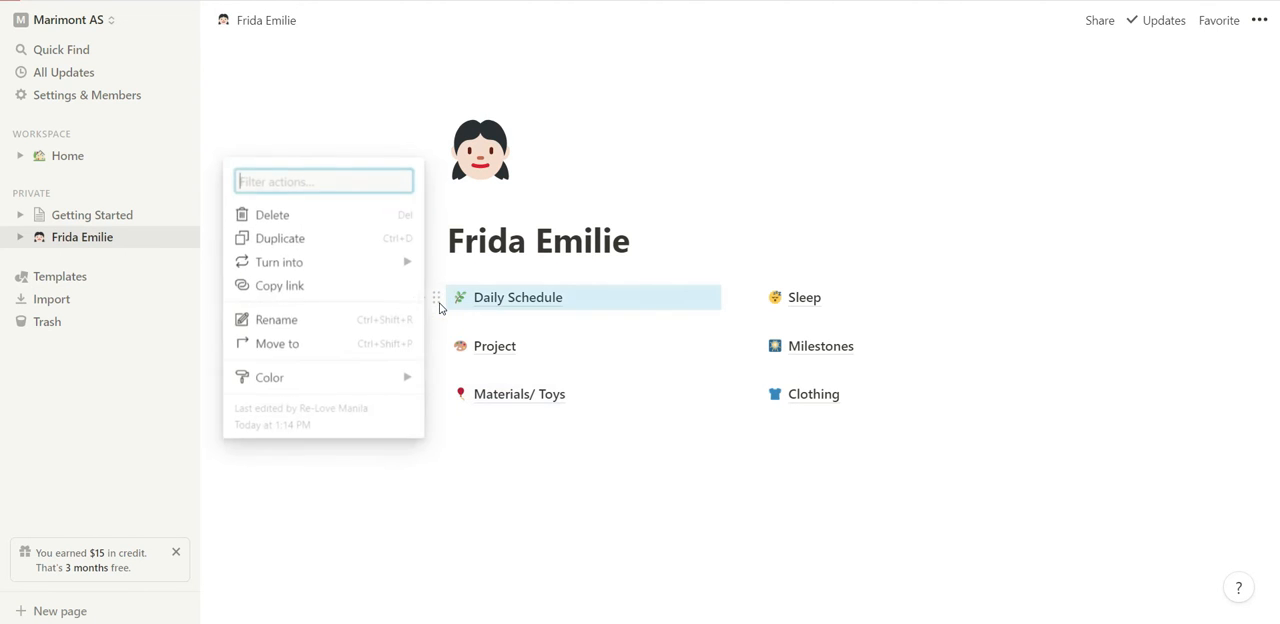
mouse_move(381, 258)
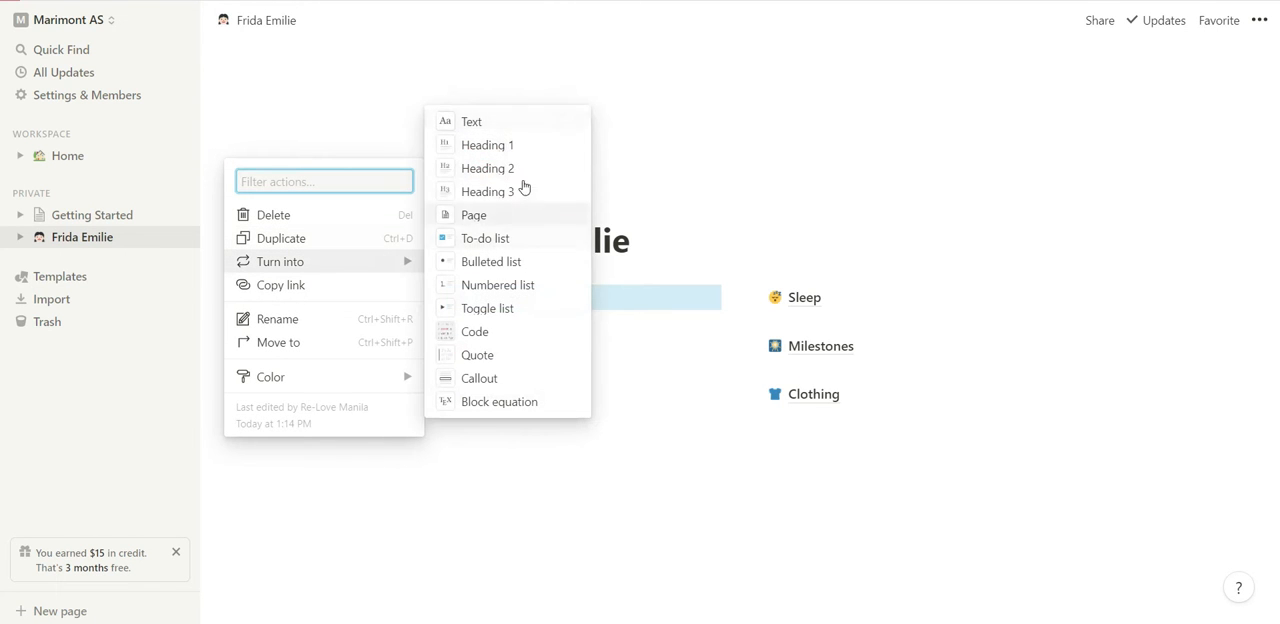
click(537, 148)
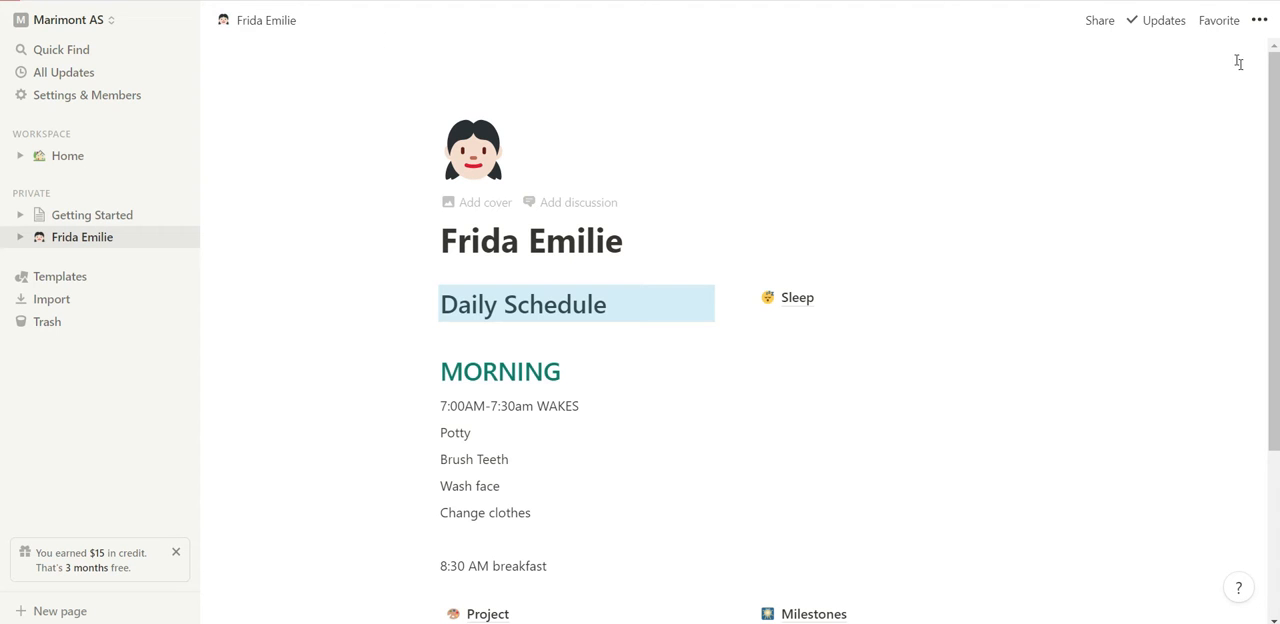
click(1260, 20)
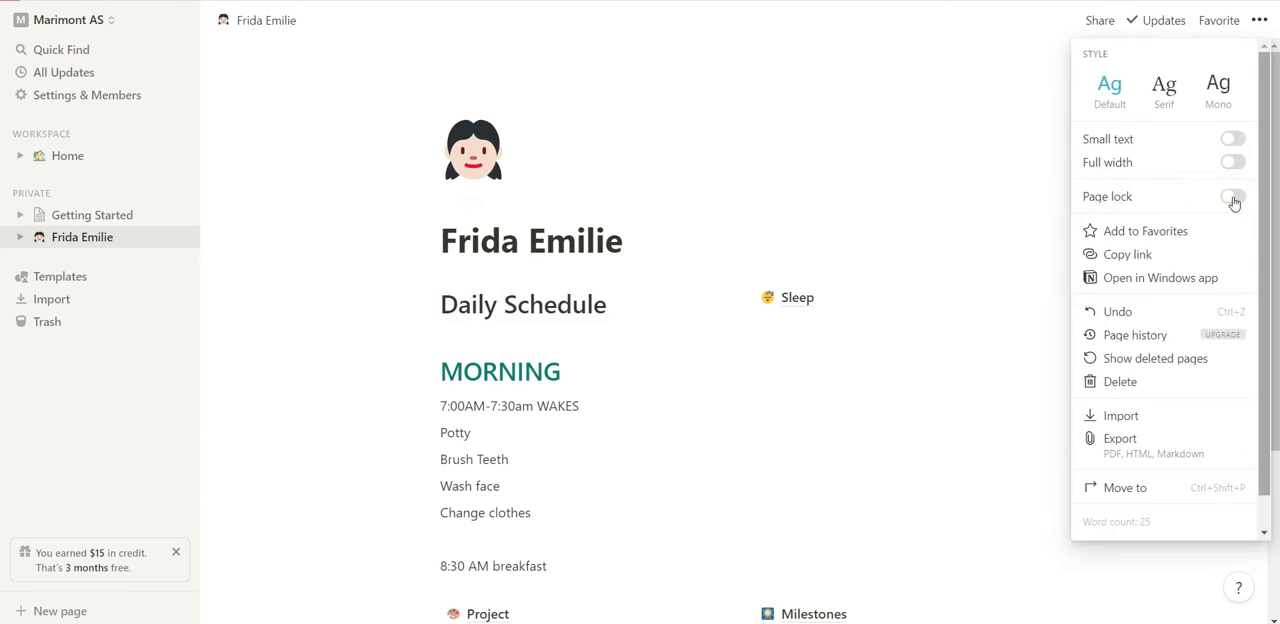
click(1156, 313)
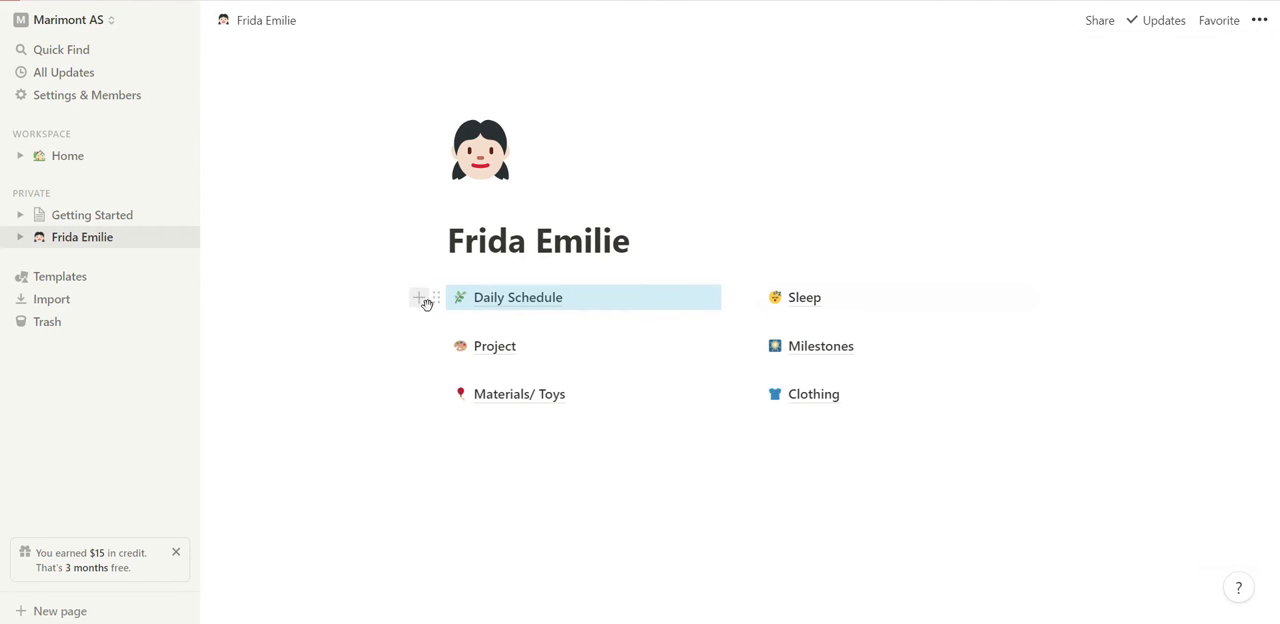
Give the Daily Schedule link an orange background.
right_click(436, 302)
click(436, 302)
mouse_move(360, 392)
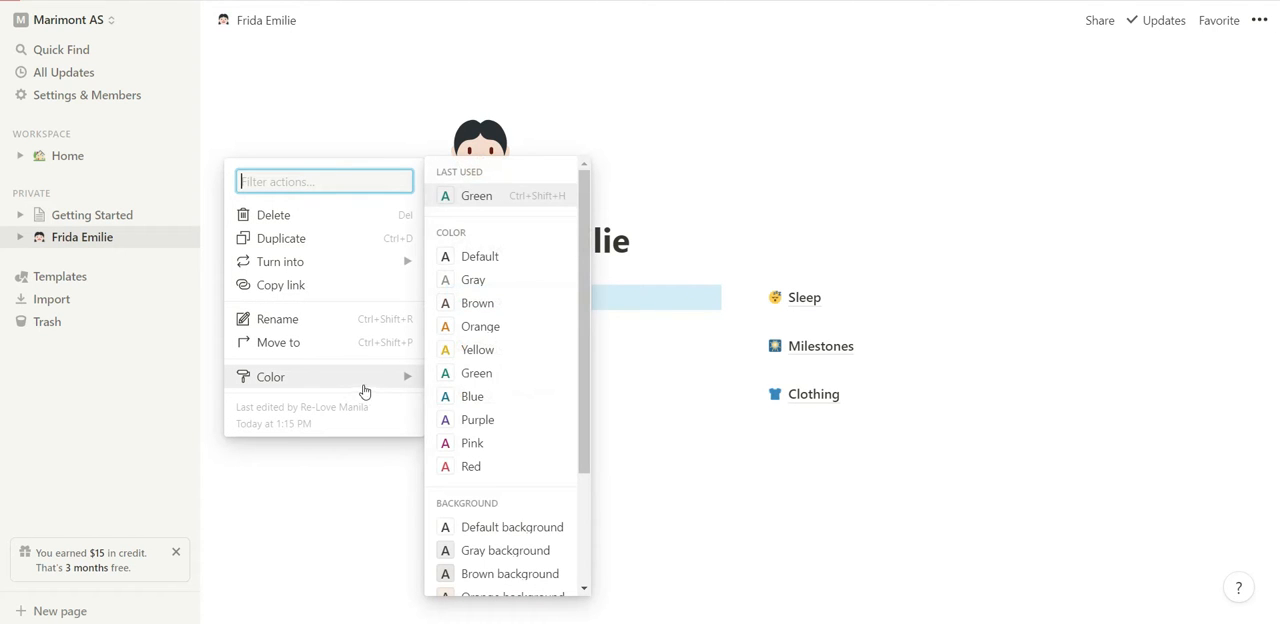
scroll(513, 530, down, 1)
scroll(513, 530, down, 1)
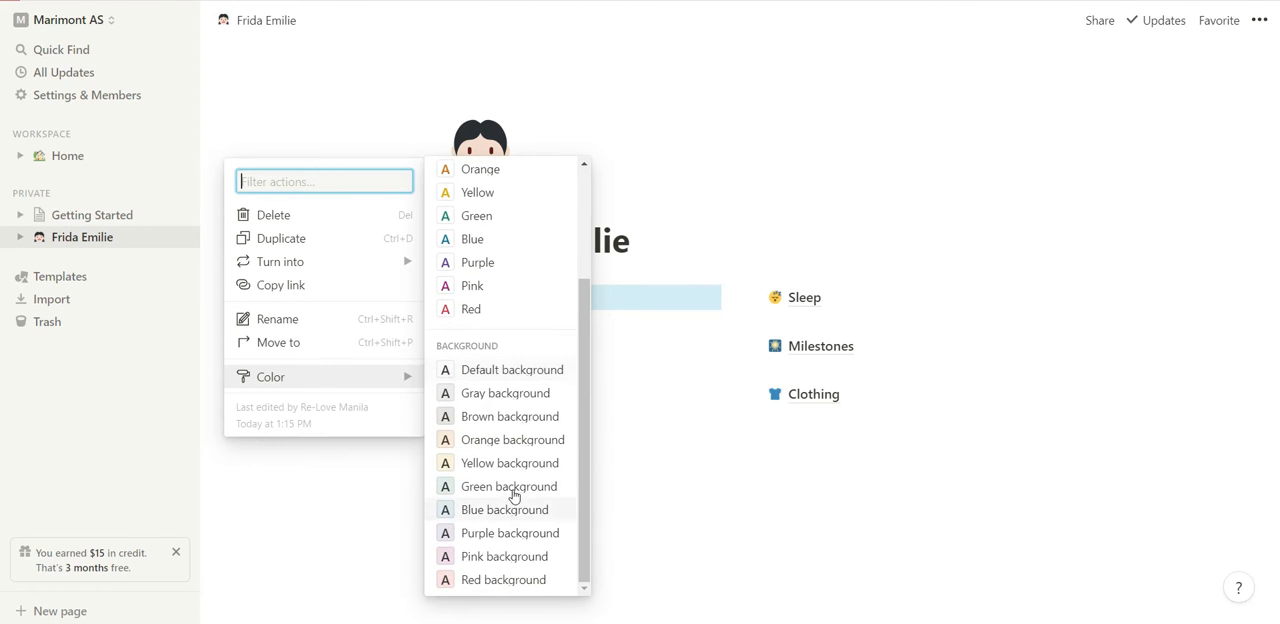
click(525, 440)
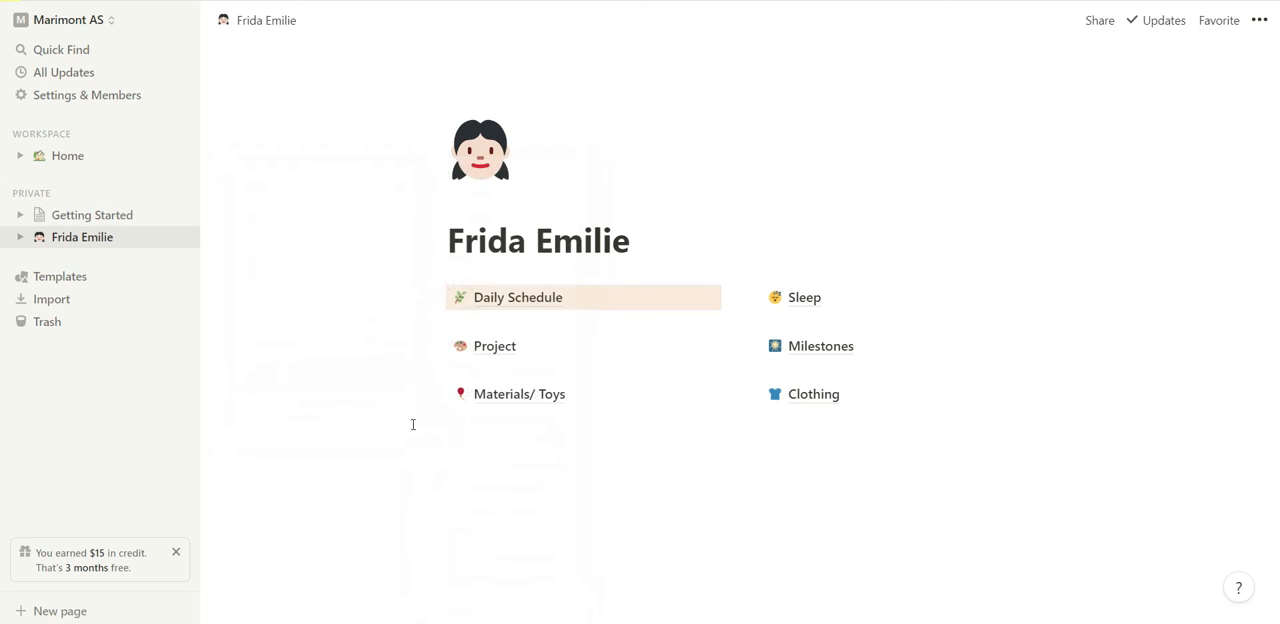
Give the Project link a green background.
right_click(438, 346)
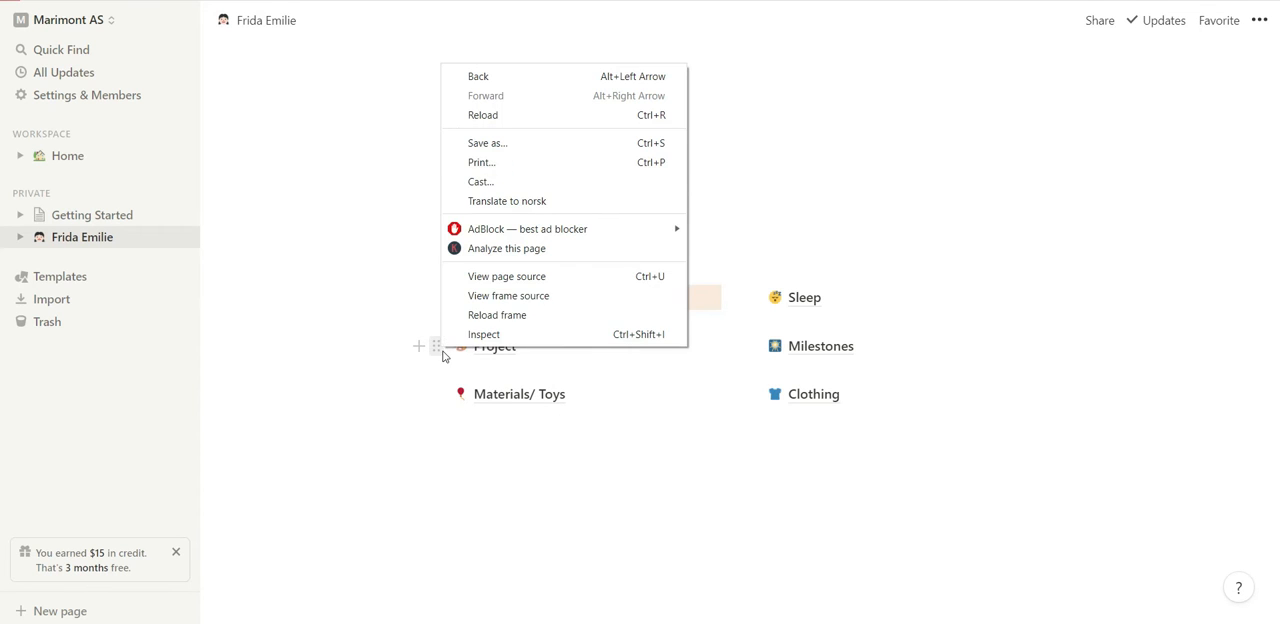
click(437, 346)
click(437, 346)
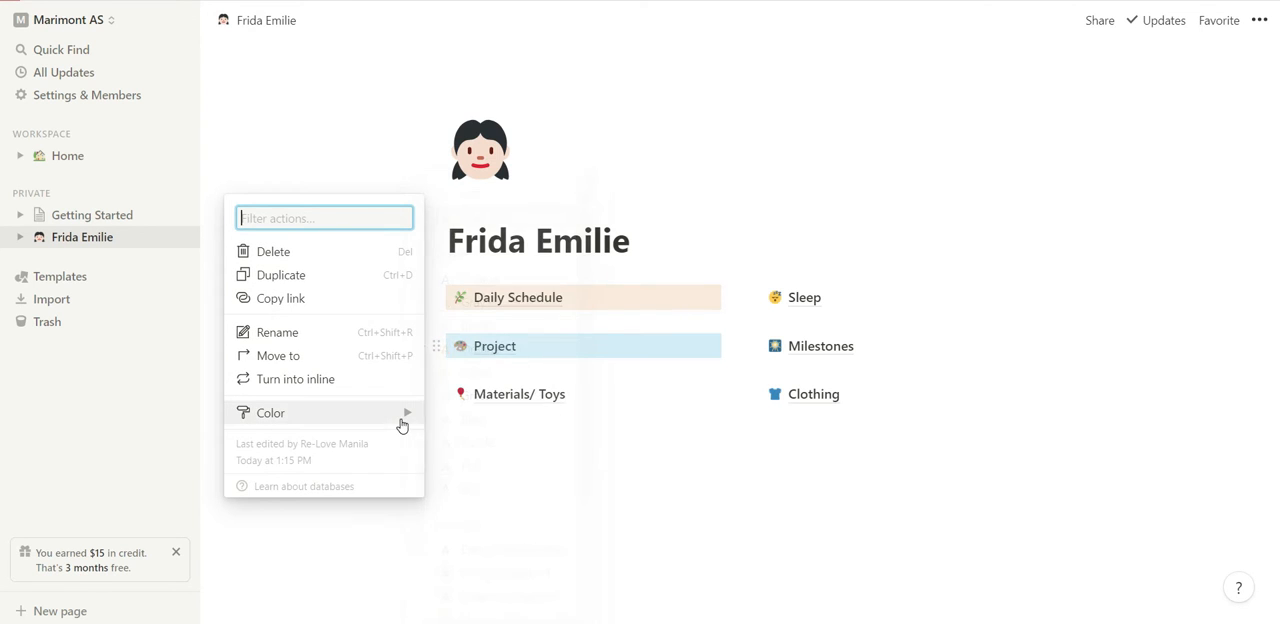
mouse_move(403, 413)
scroll(486, 520, down, 2)
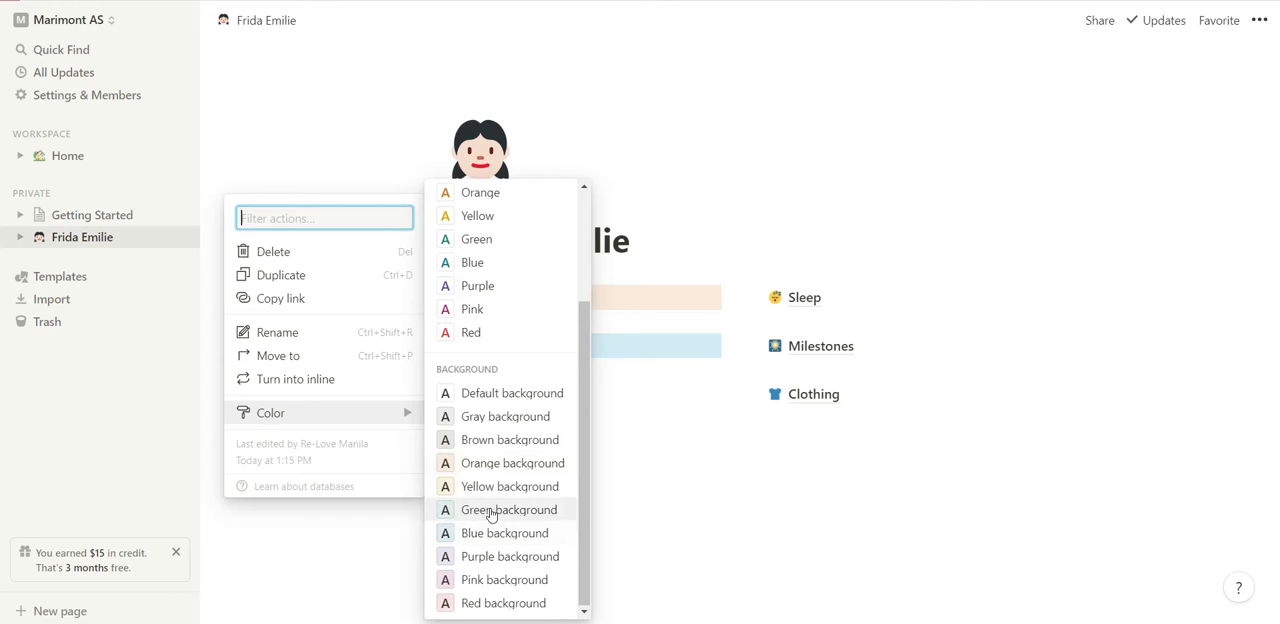
click(490, 510)
click(390, 461)
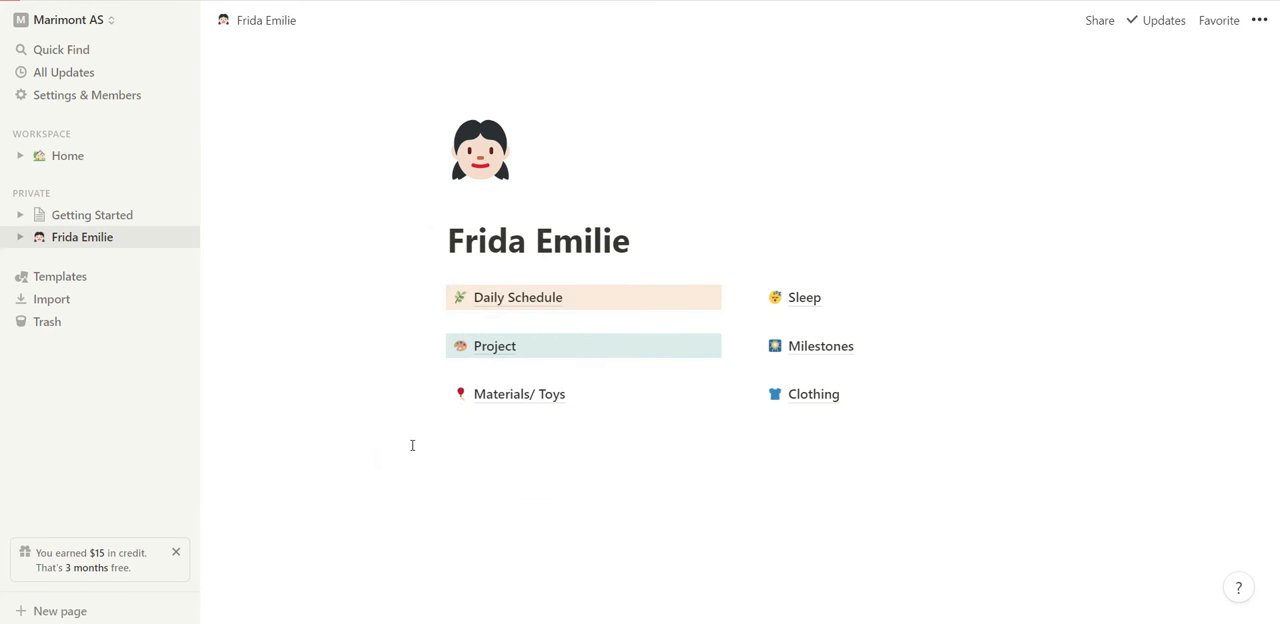
Give the Materials/ Toys link a blue background.
right_click(437, 394)
click(435, 393)
click(429, 391)
mouse_move(366, 468)
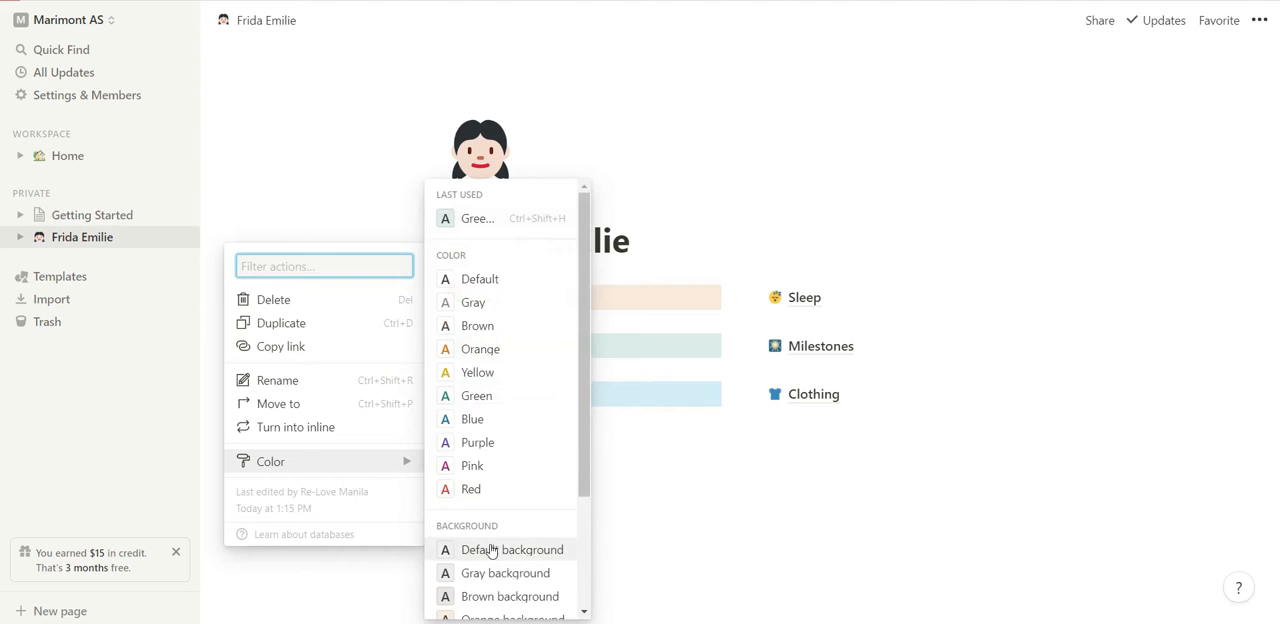
scroll(500, 550, down, 2)
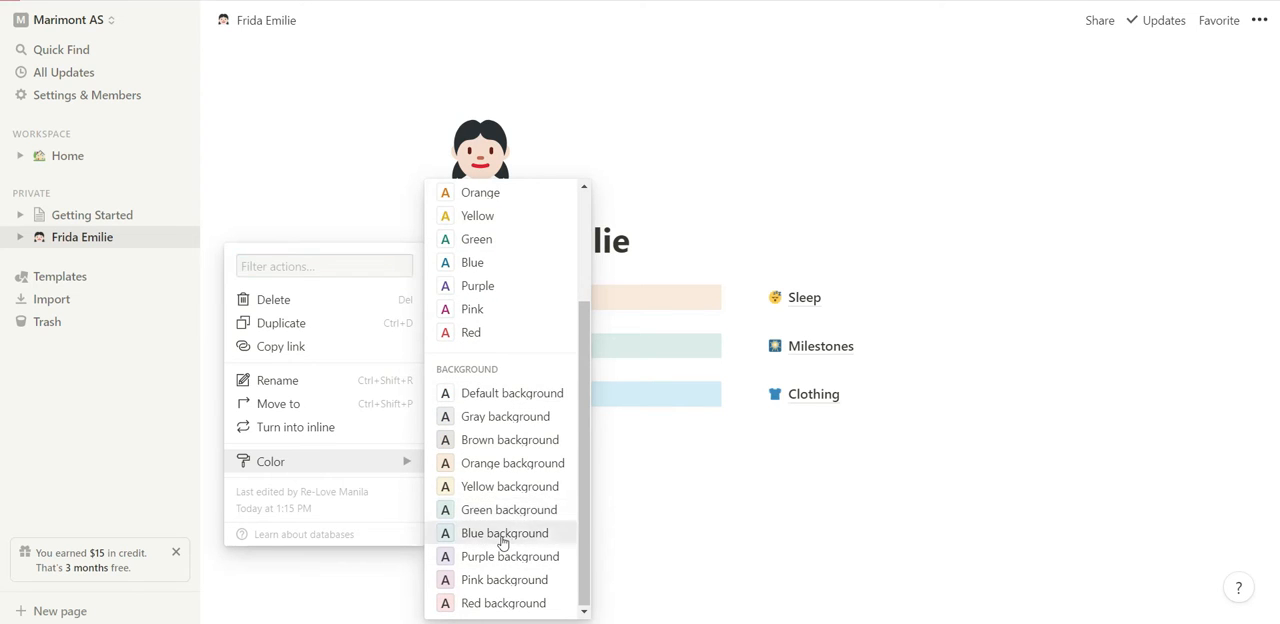
click(503, 533)
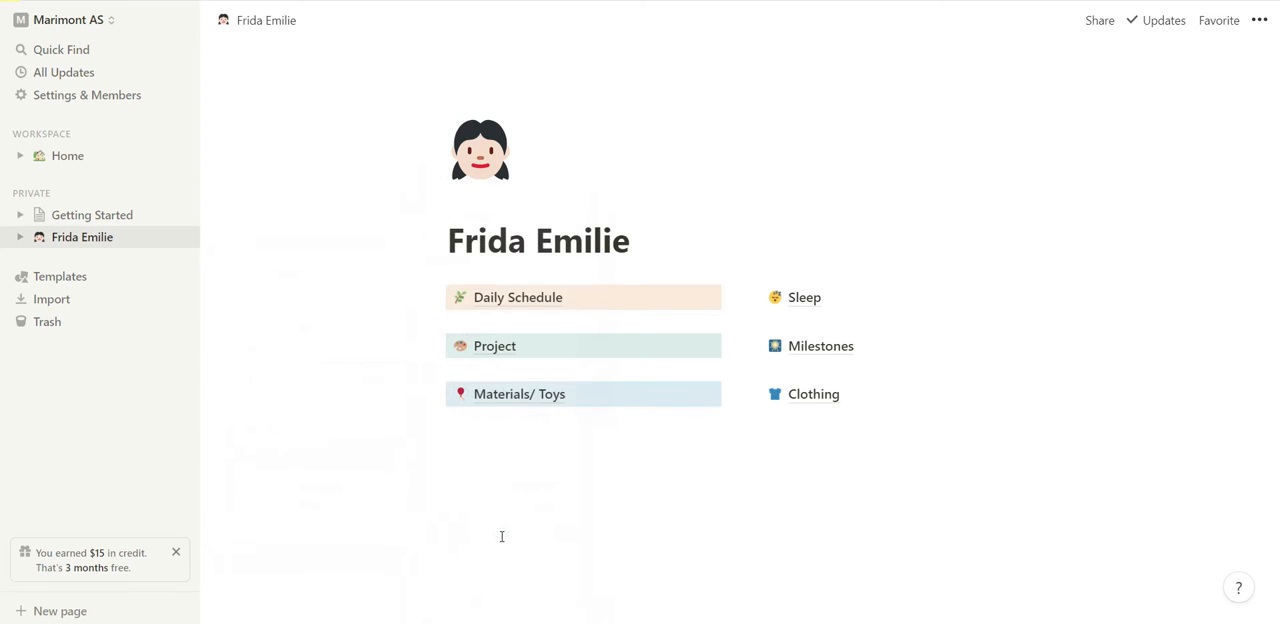
Set the text color of the Sleep link to yellow.
right_click(748, 299)
click(748, 298)
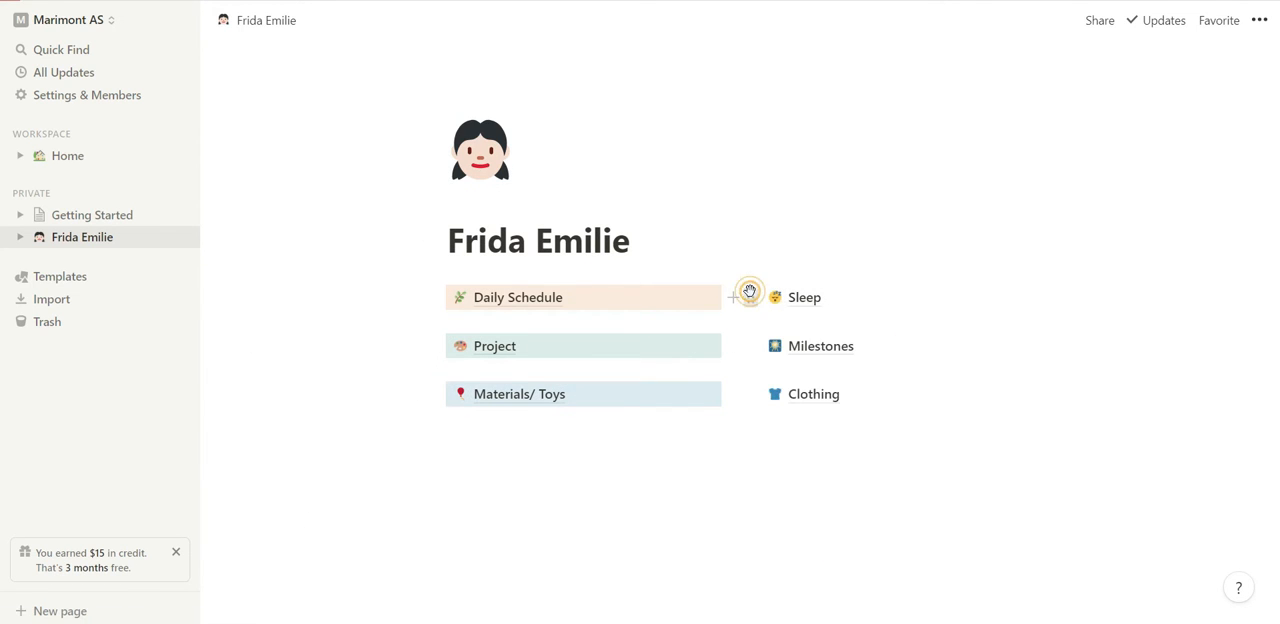
click(748, 298)
mouse_move(657, 371)
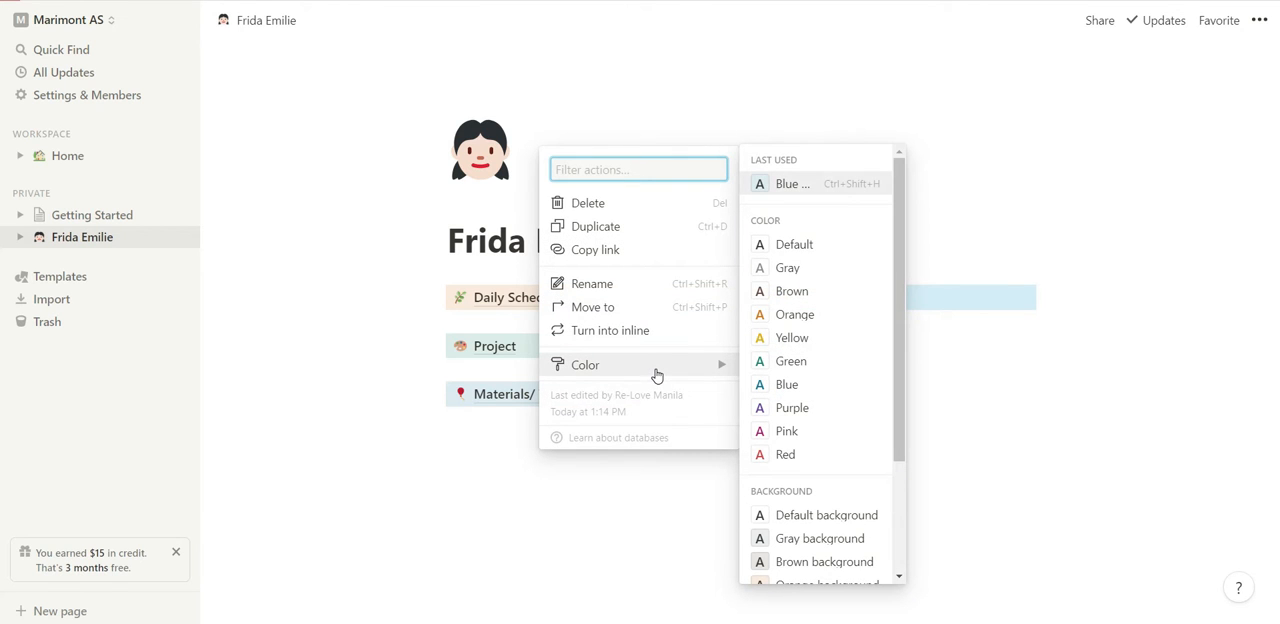
click(657, 376)
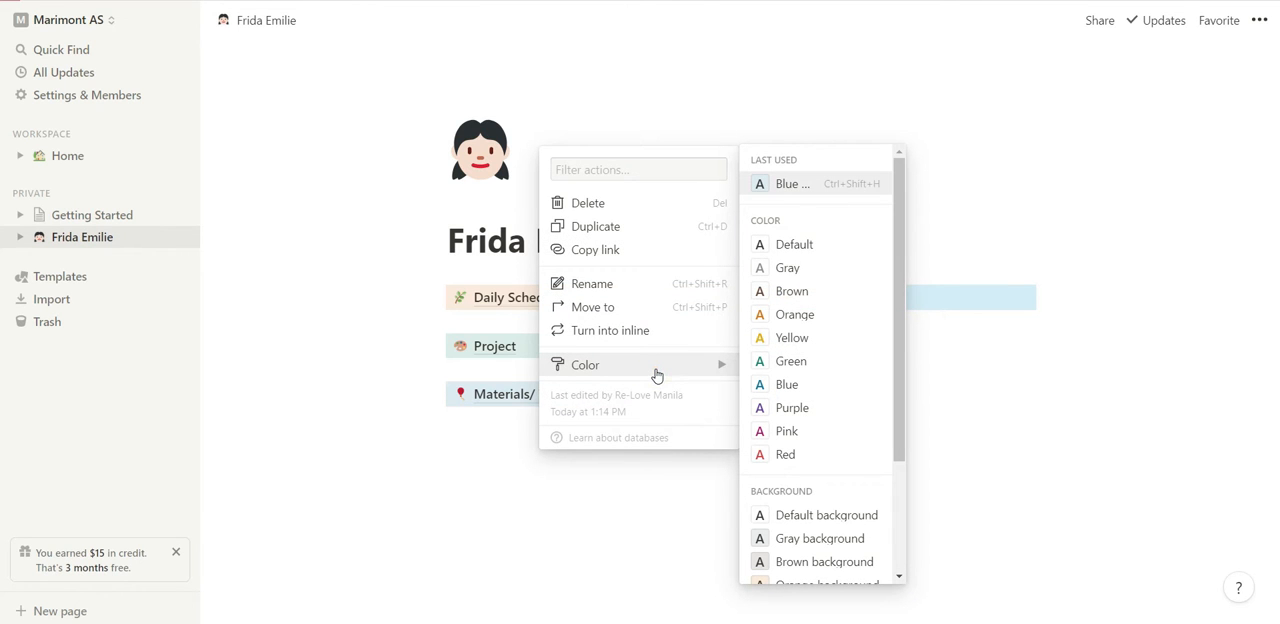
click(780, 337)
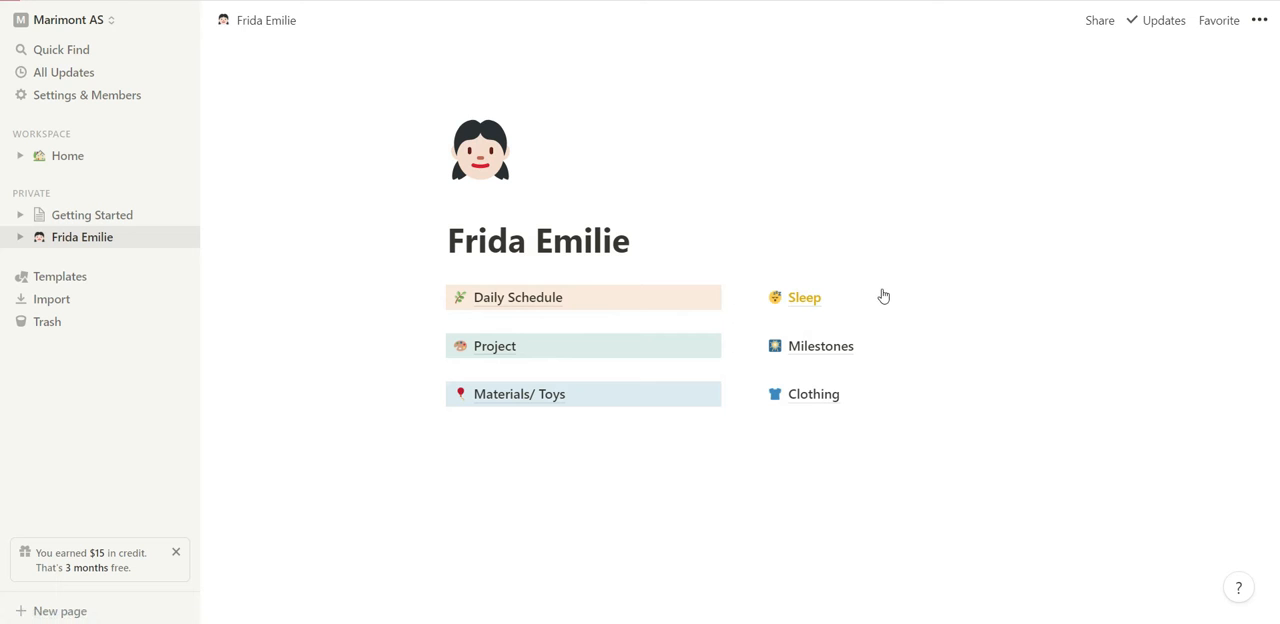
Give the Milestones link a yellow background.
click(754, 349)
click(677, 409)
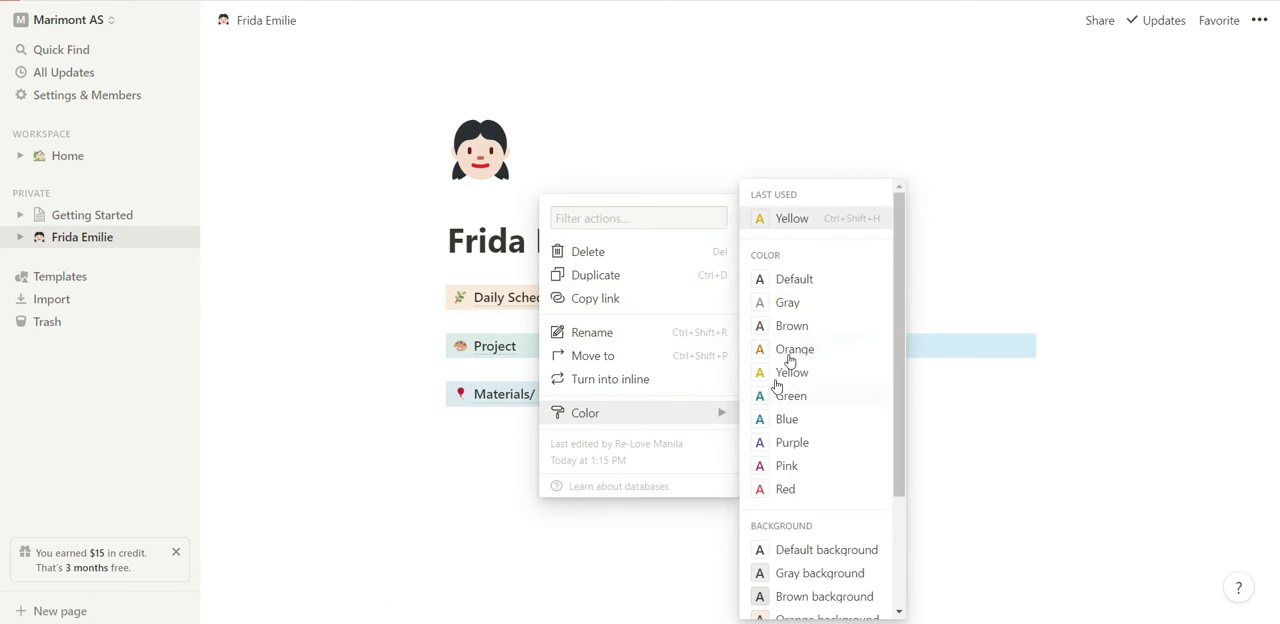
scroll(803, 571, down, 3)
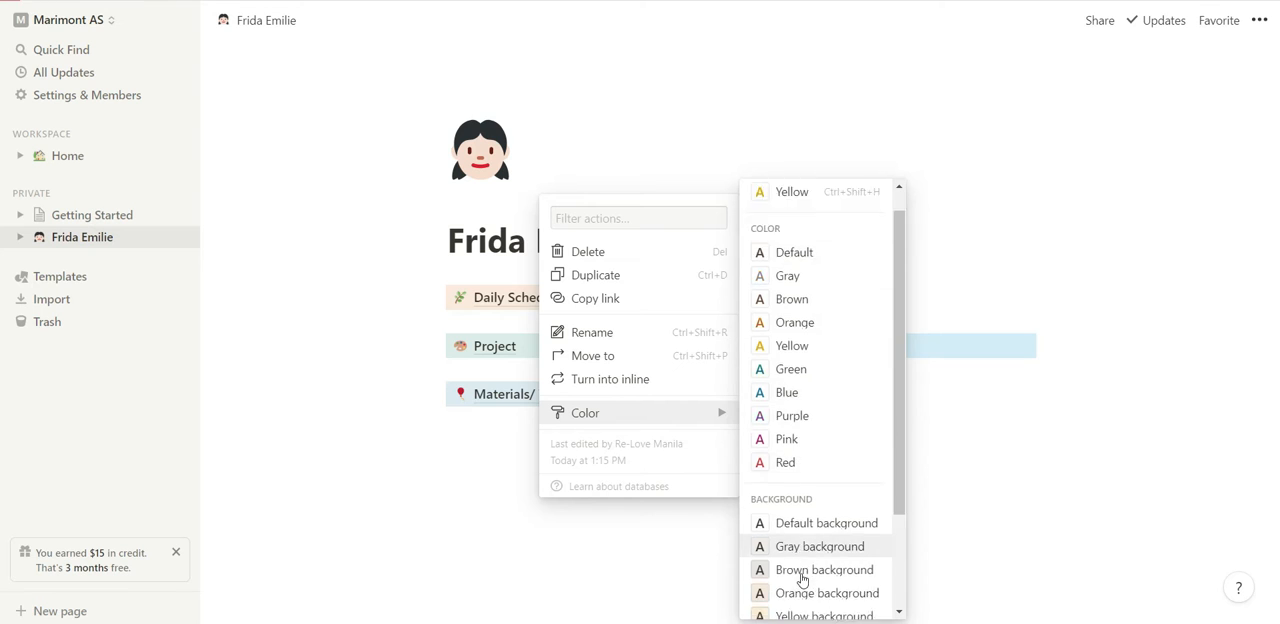
click(812, 487)
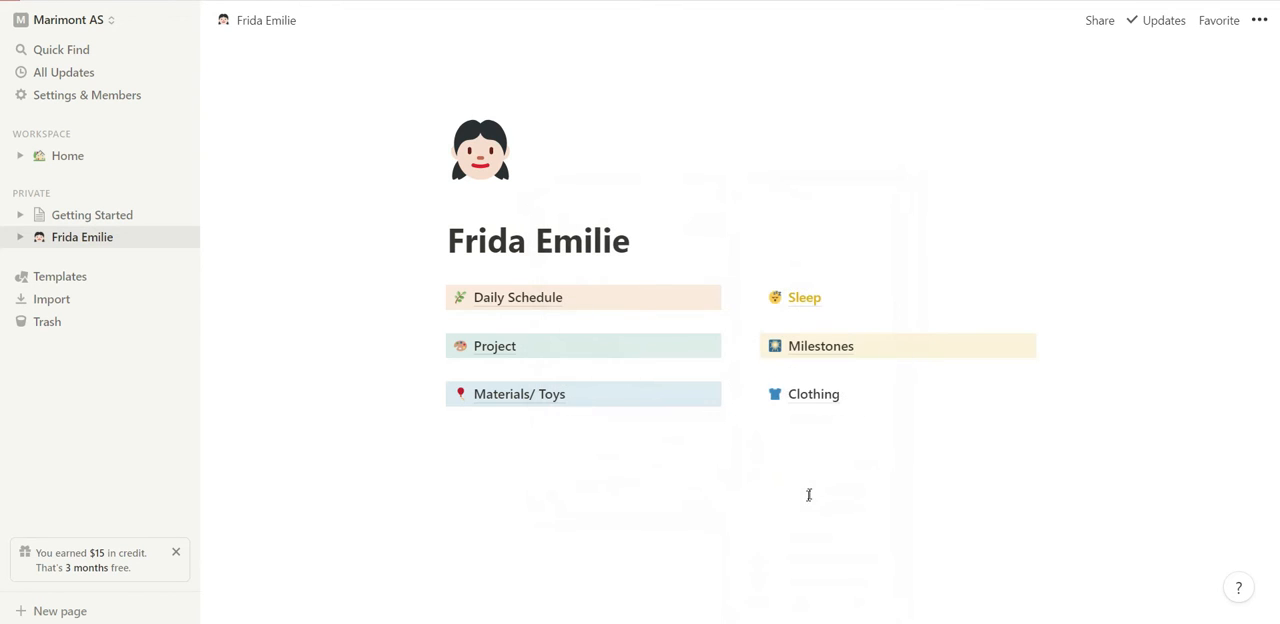
Give the Clothing link a purple background.
click(749, 394)
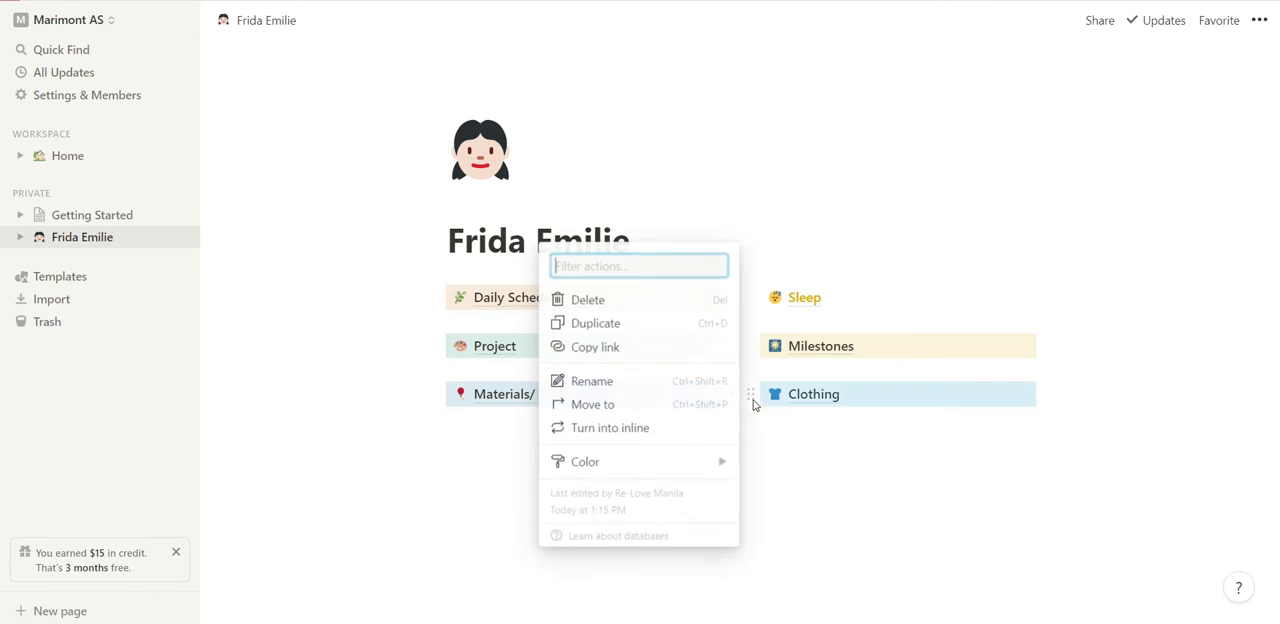
mouse_move(694, 459)
scroll(812, 535, down, 3)
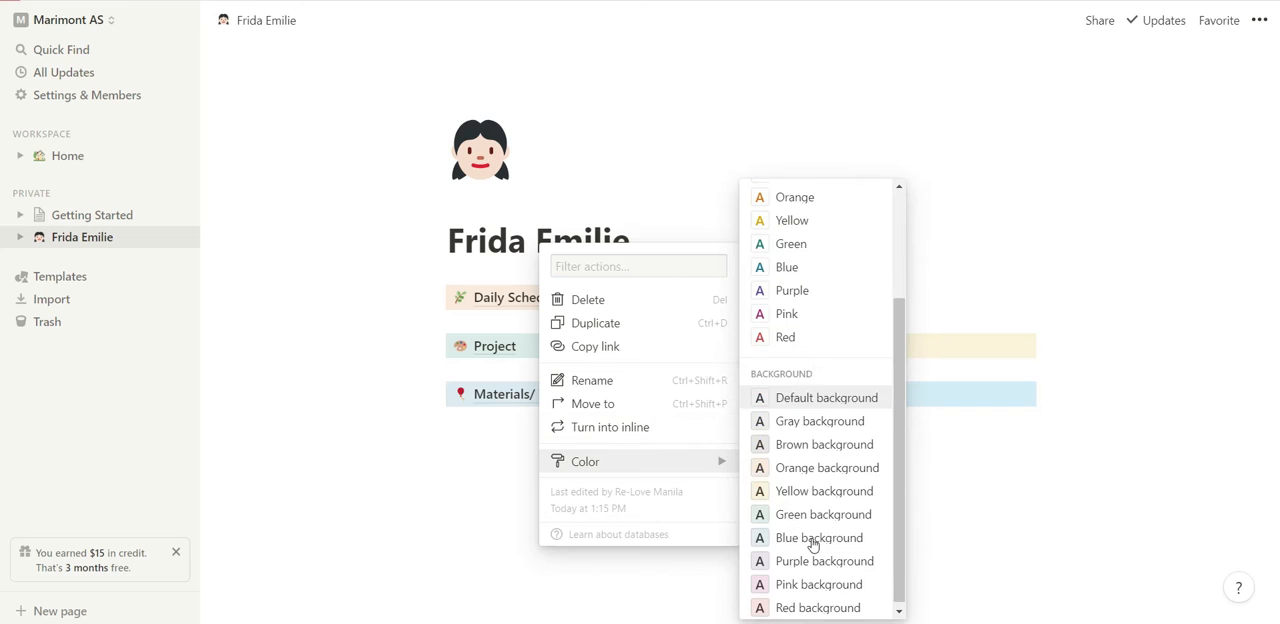
click(814, 558)
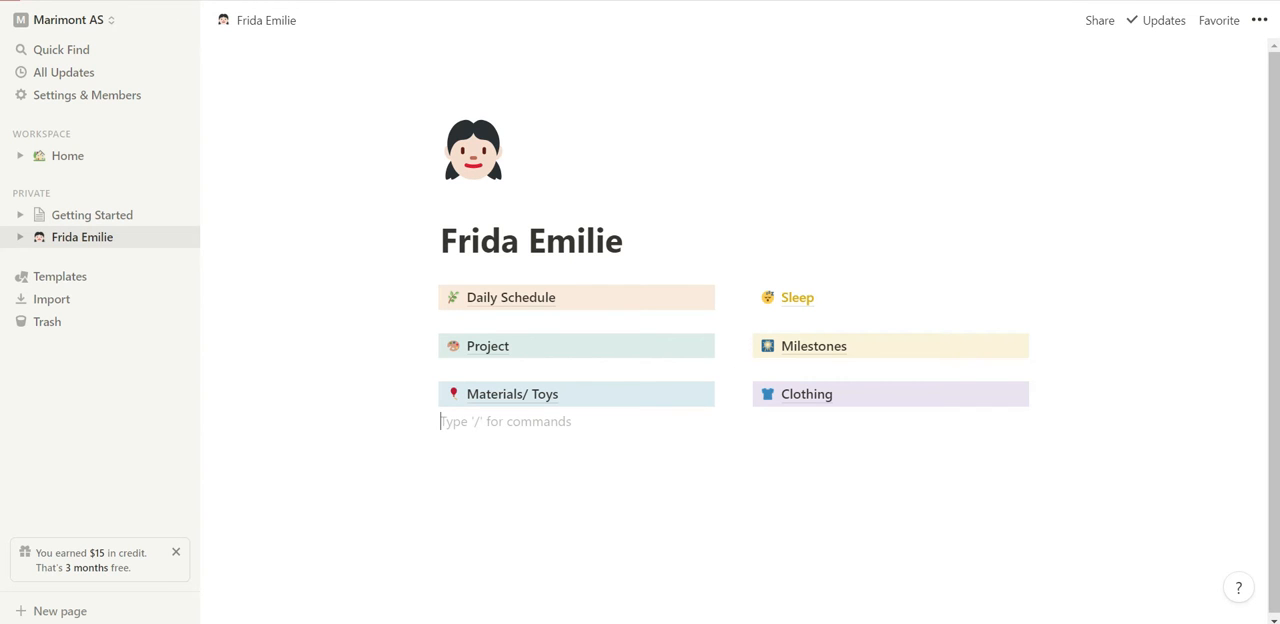
Switch to the Notion desktop app and return to the example child page to examine its layout of colored section links.
click(596, 622)
click(322, 61)
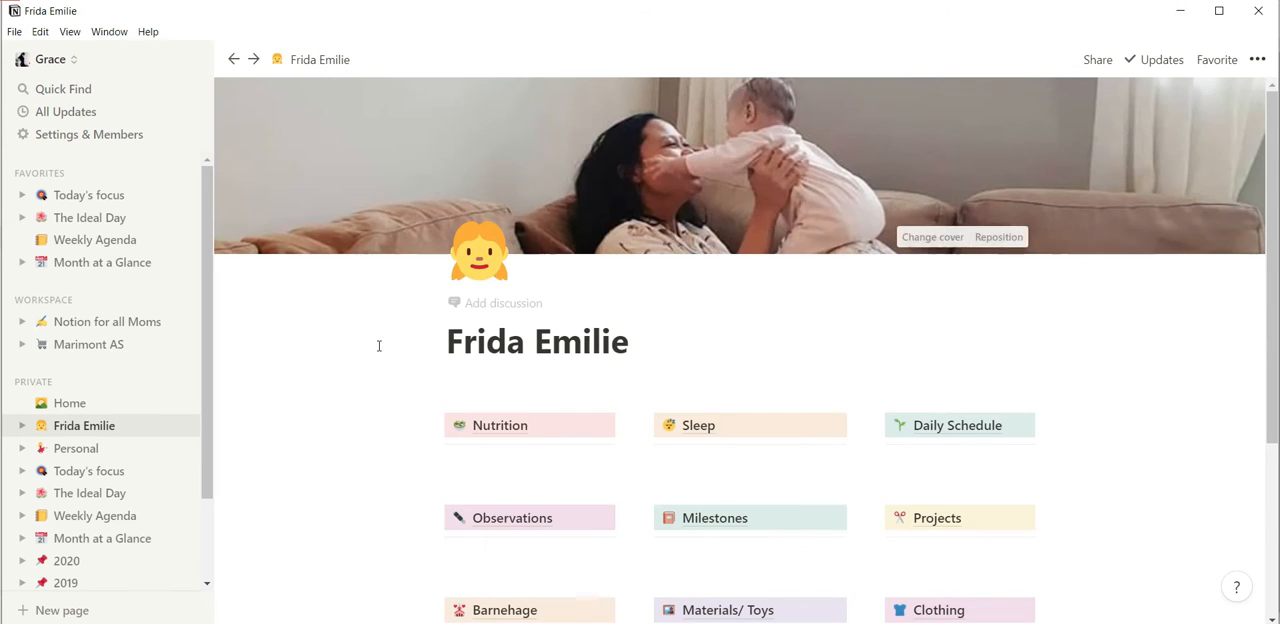
scroll(379, 350, down, 3)
scroll(368, 360, up, 3)
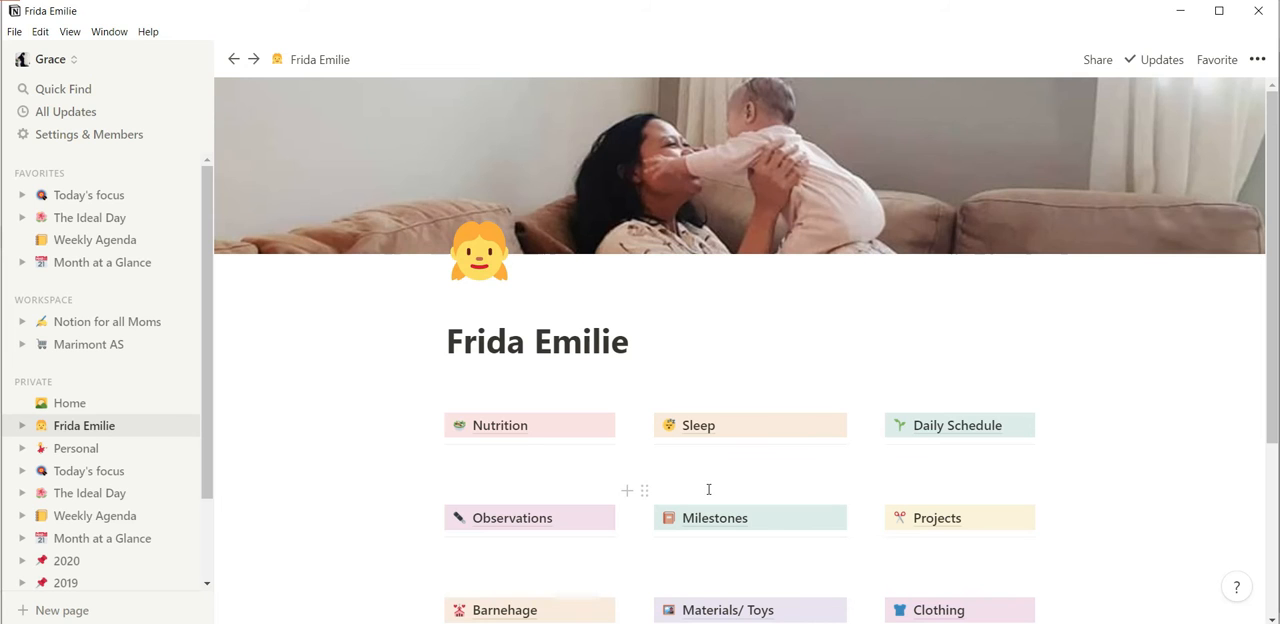
scroll(708, 489, down, 1)
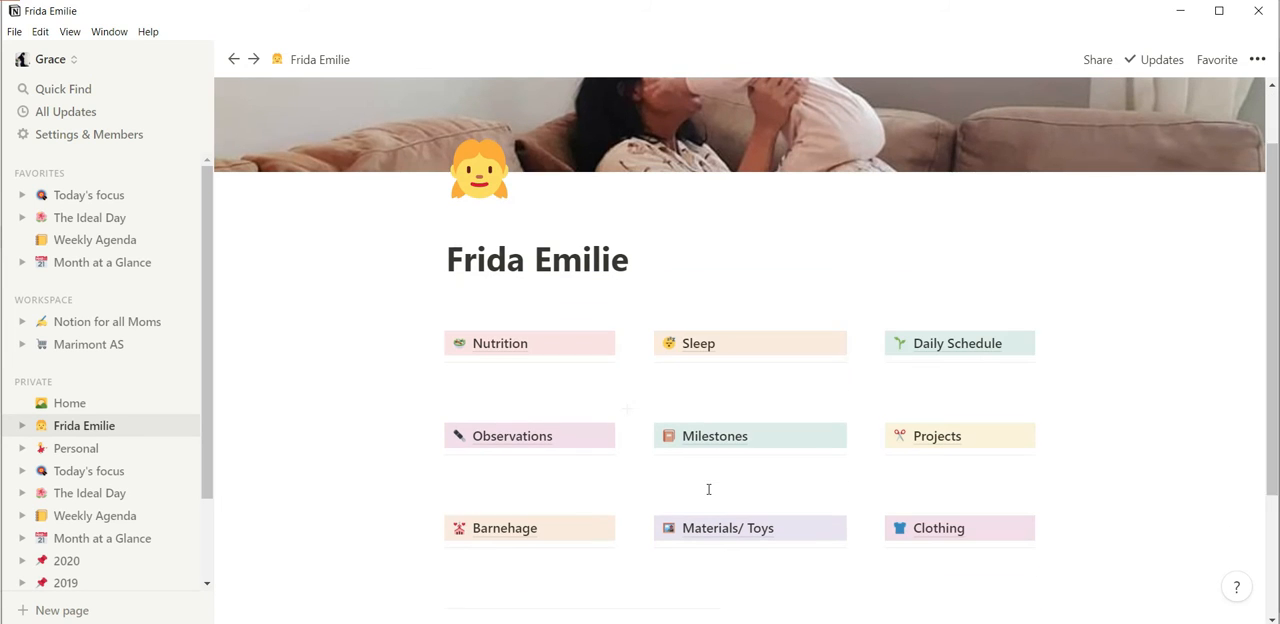